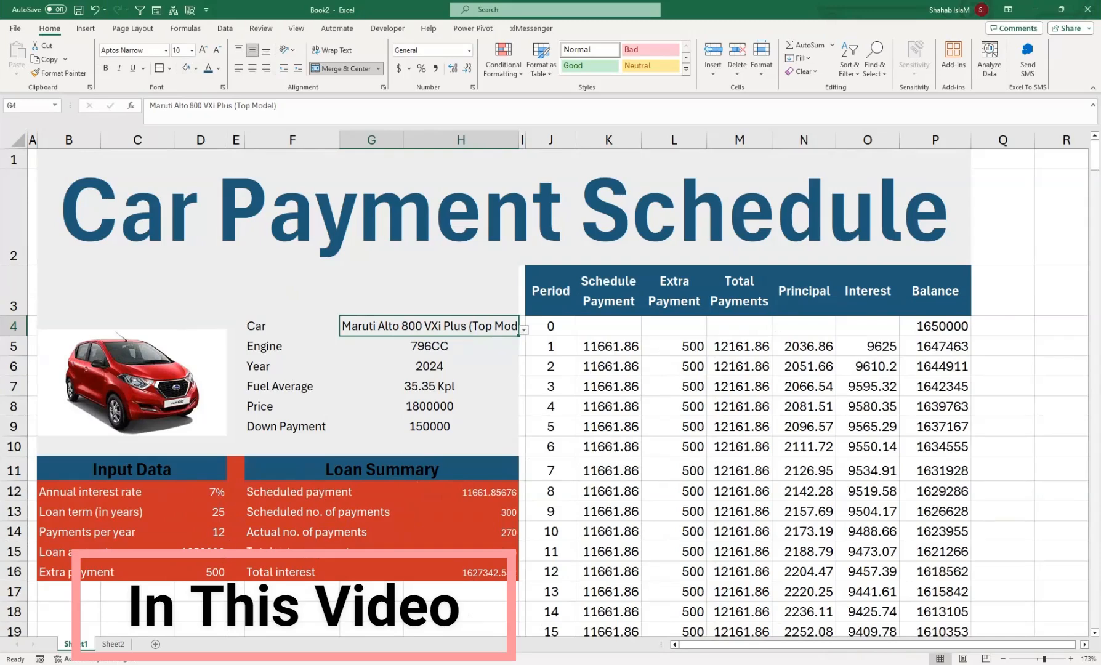
Step: Set the loan term to 2.5 years in the Input Data block and review the schedule down to its last period
left_click(200, 552)
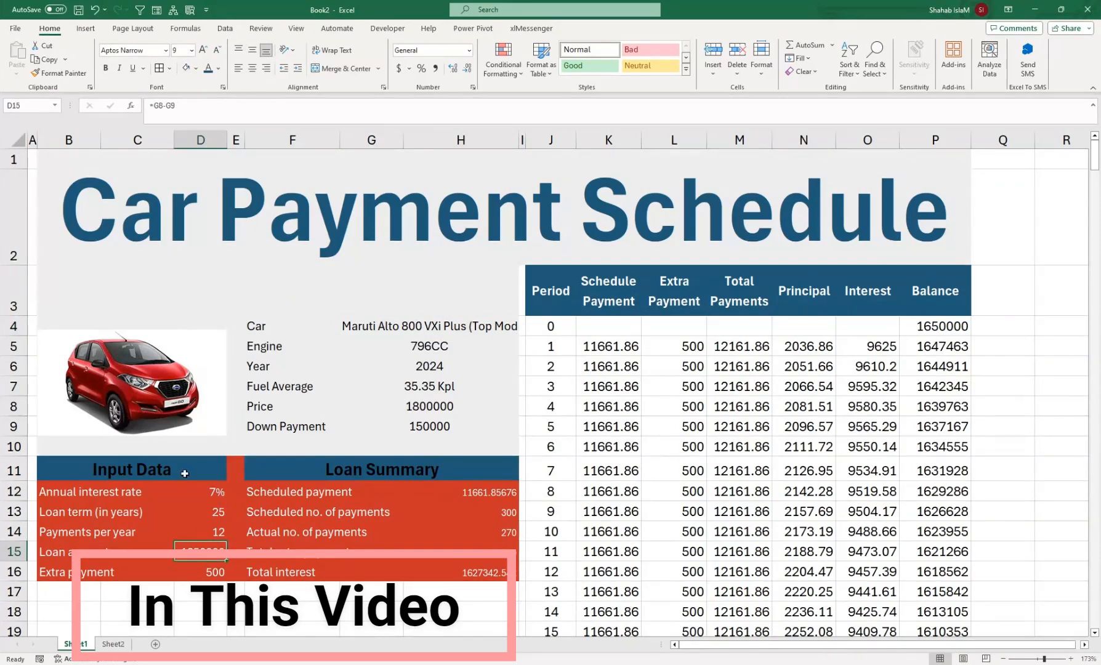
left_click(216, 516)
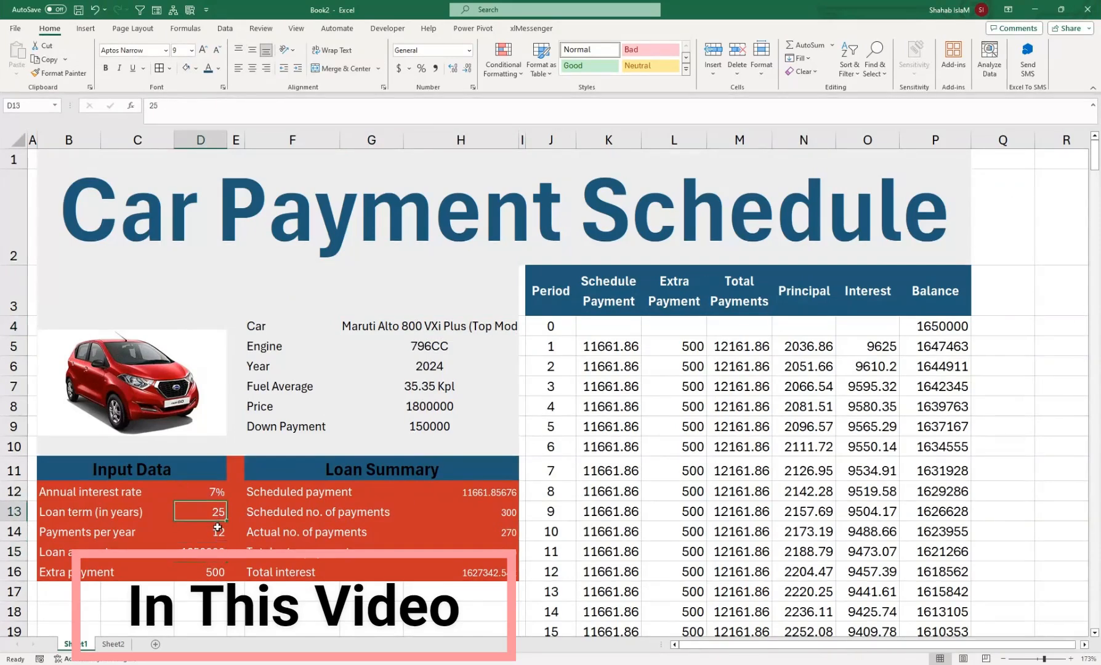
type("2.5")
key("Return")
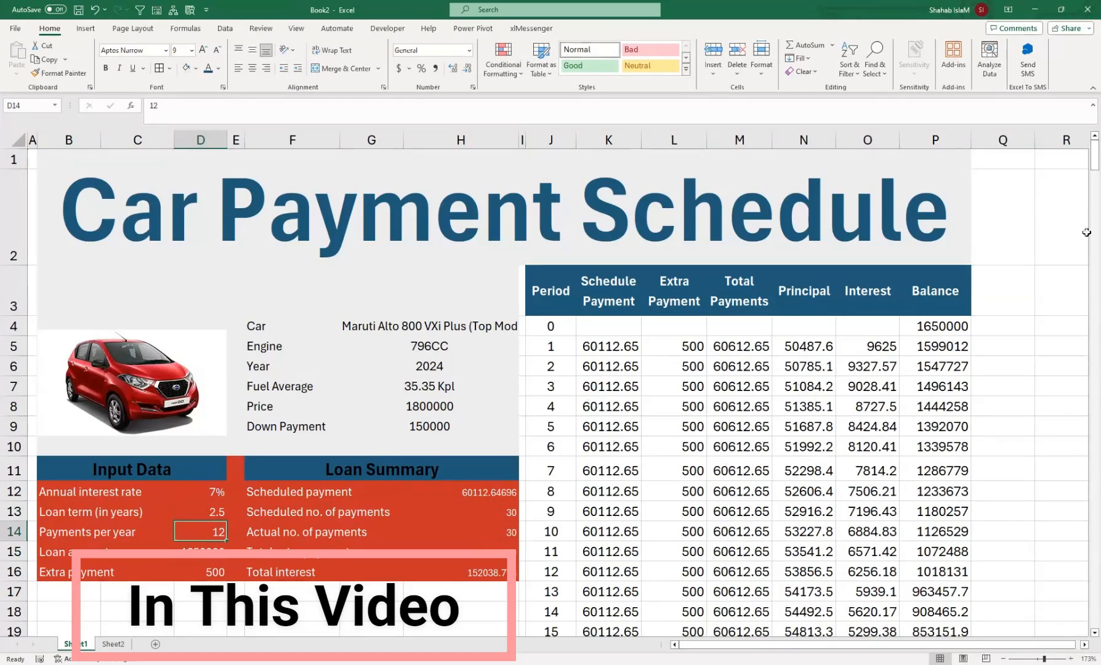
mouse_move(1095, 162)
left_mouse_down()
mouse_move(1096, 201)
mouse_move(1096, 181)
left_mouse_up()
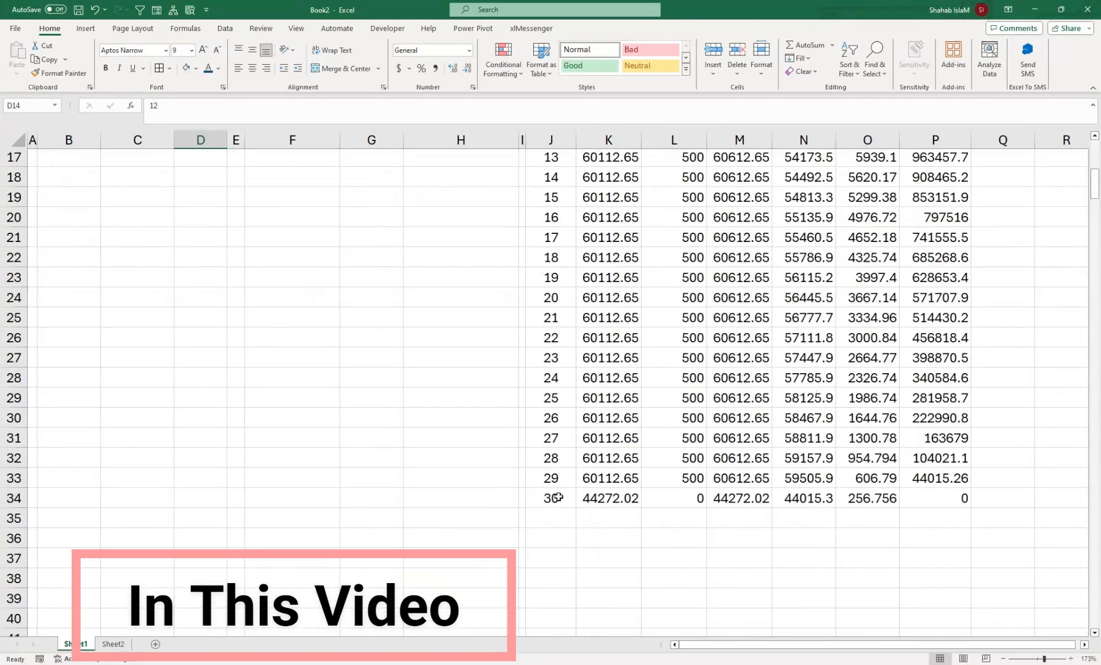
left_click_drag(1095, 185, 1095, 146)
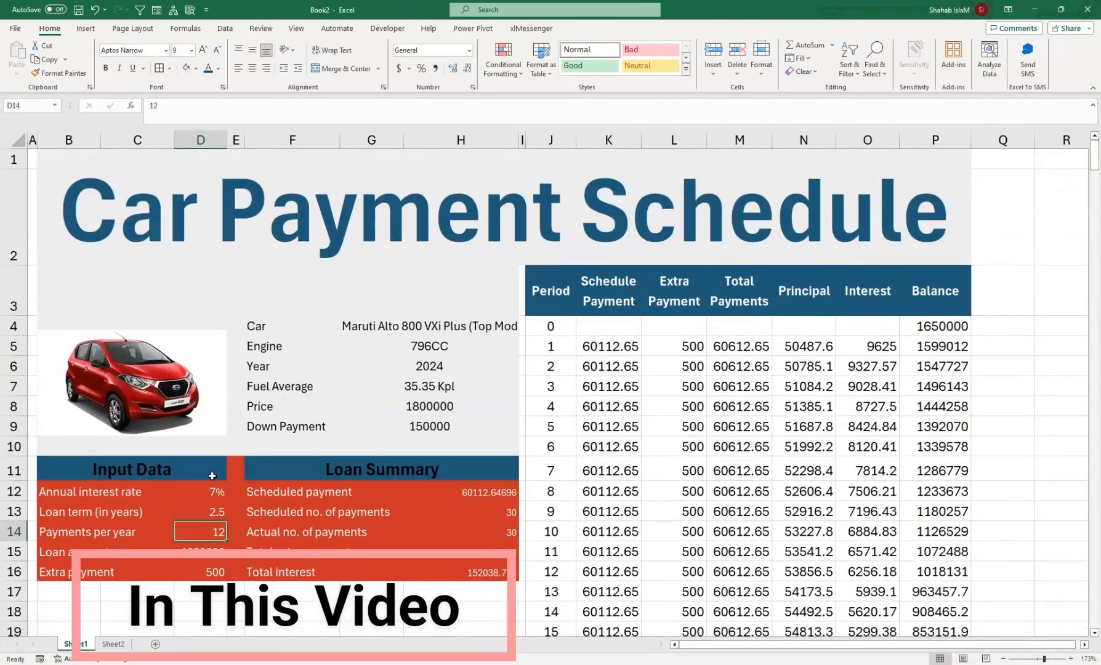
Step: Switch the car in cell G4 to Renault Kwid and after that to Ford Figo using its list
left_click(426, 332)
left_click(523, 330)
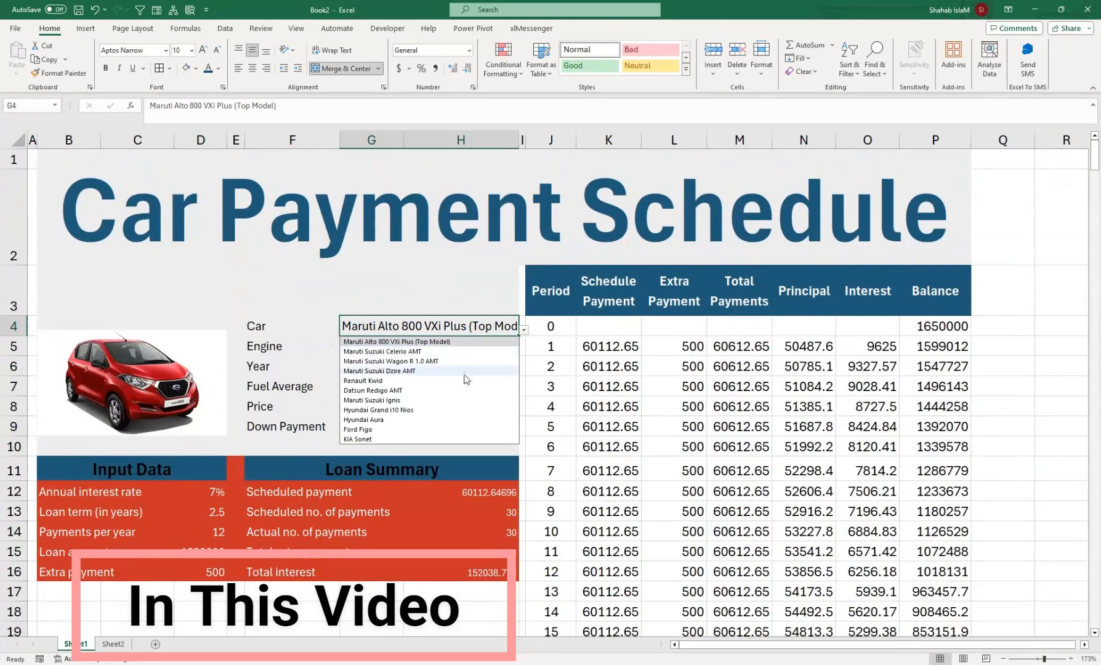
left_click(368, 380)
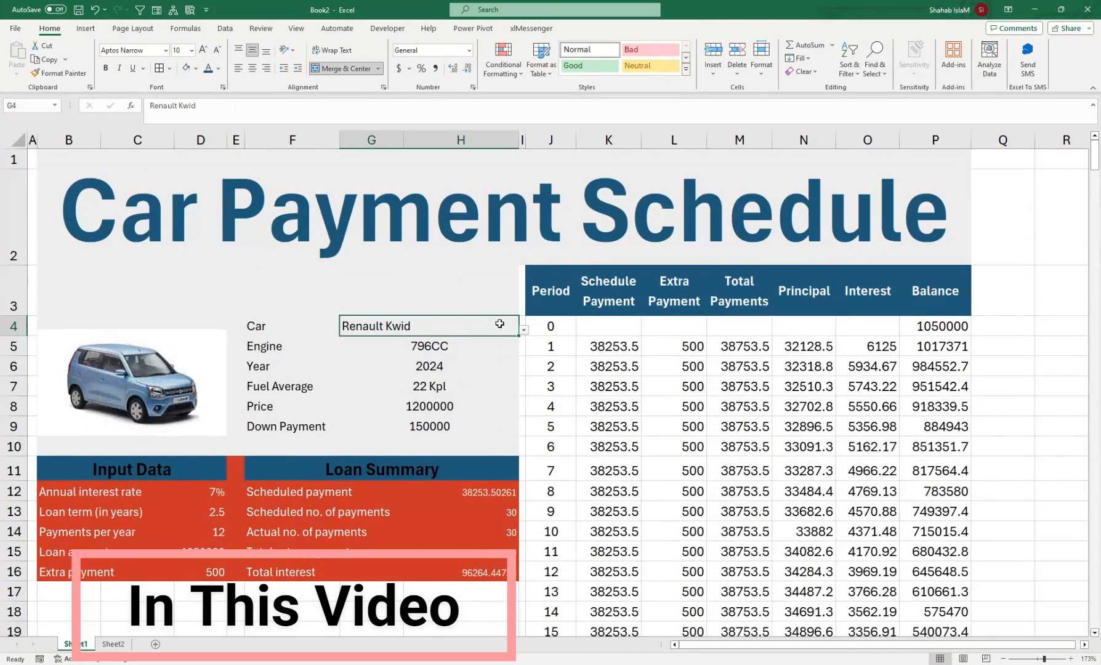
left_click(524, 332)
left_click(425, 427)
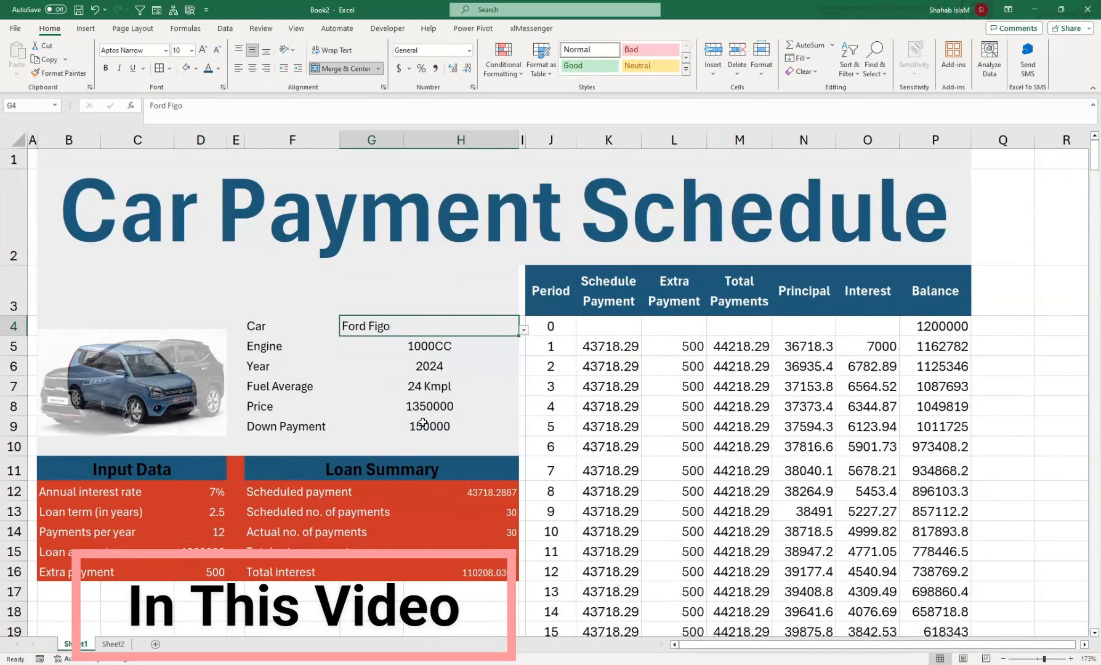
left_click(330, 550)
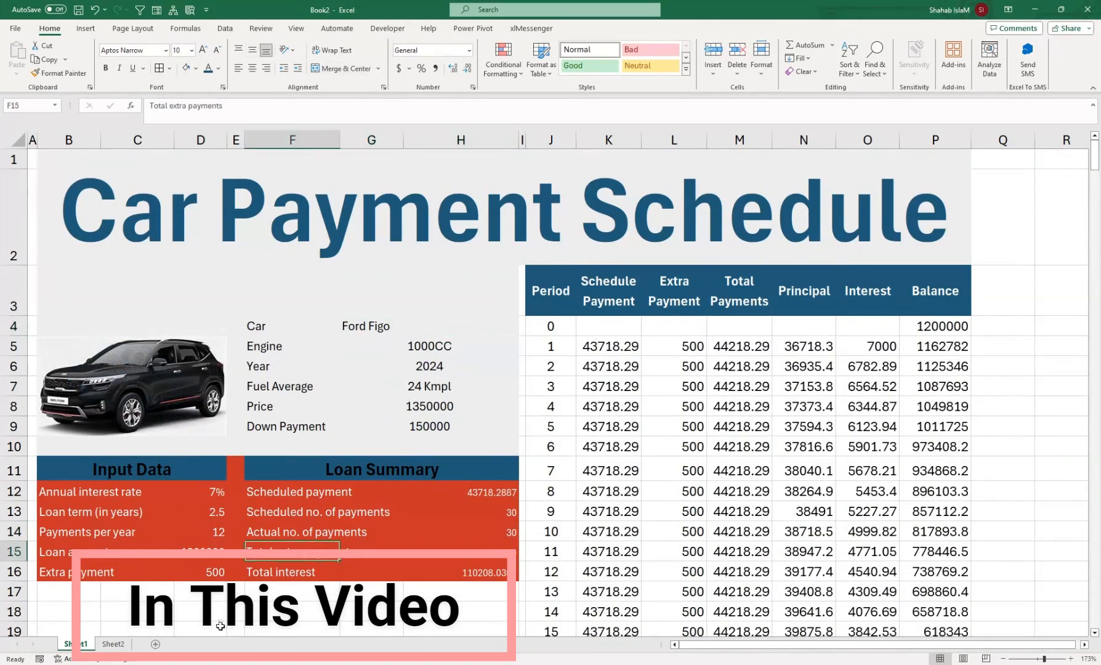
Step: Examine the car data and images on Sheet2 and the options for placing a picture in cell F2
left_click(112, 643)
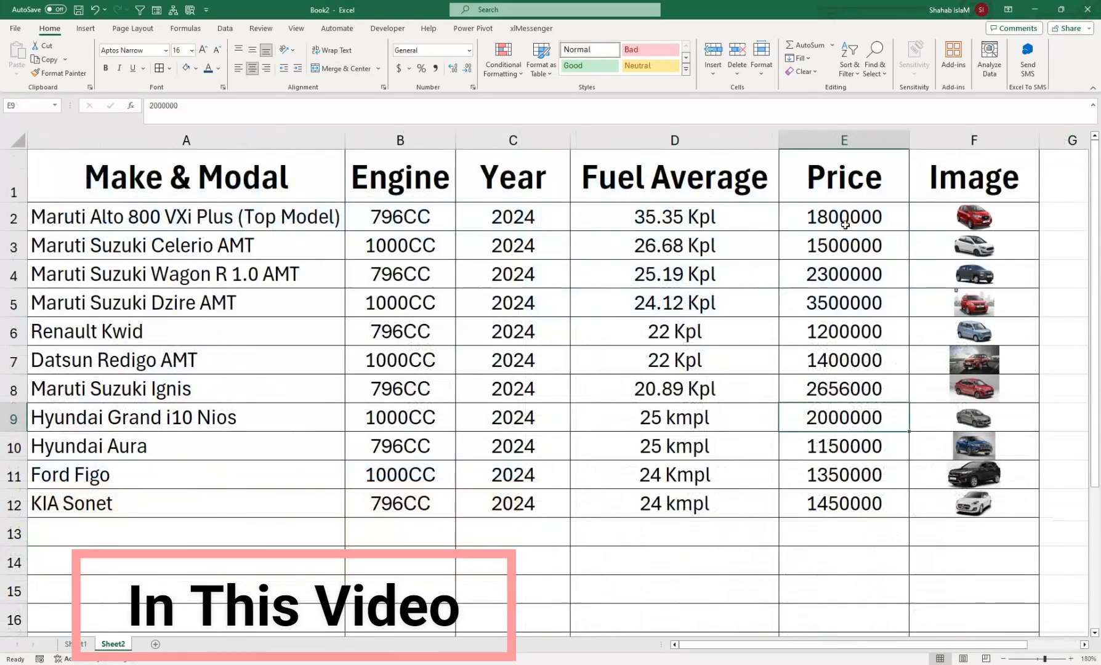
left_click(67, 644)
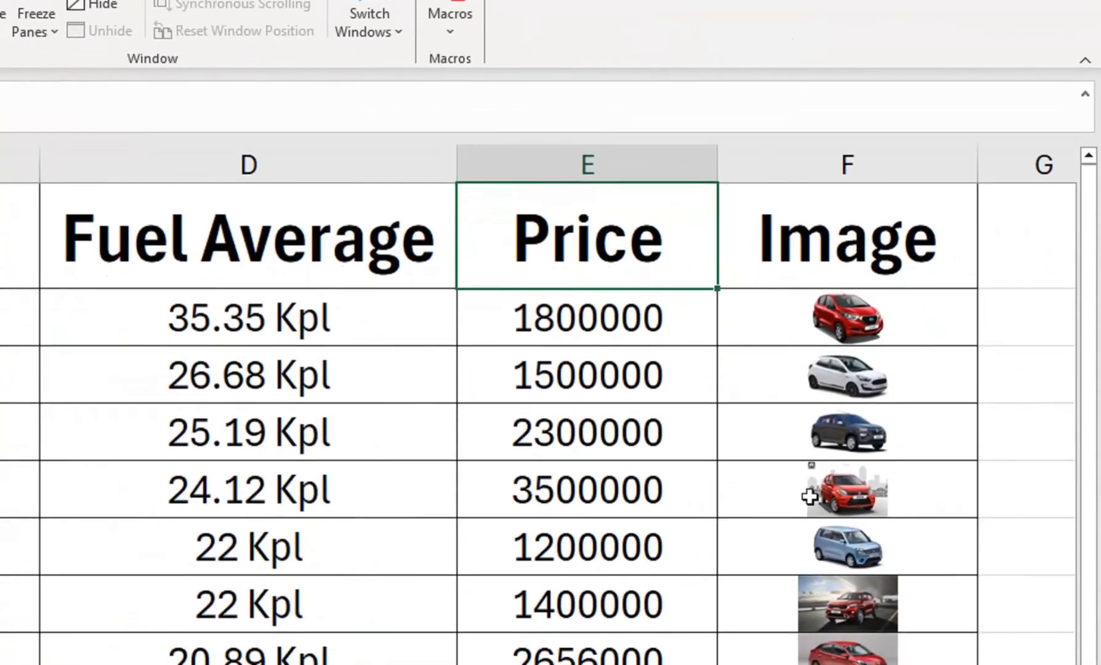
left_click(936, 217)
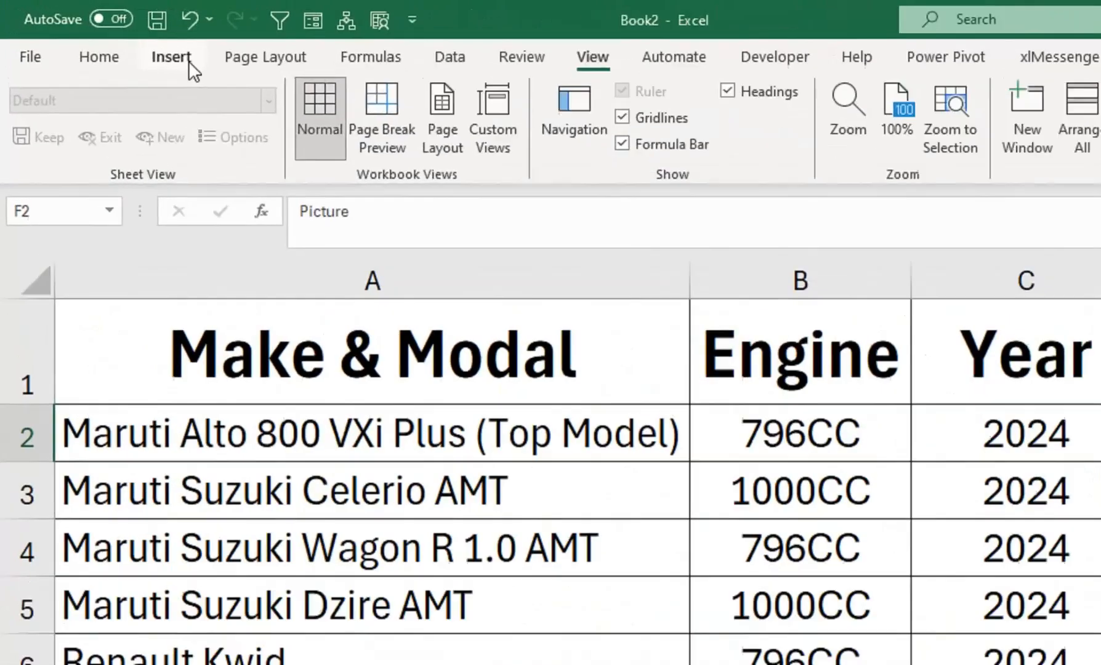
left_click(185, 59)
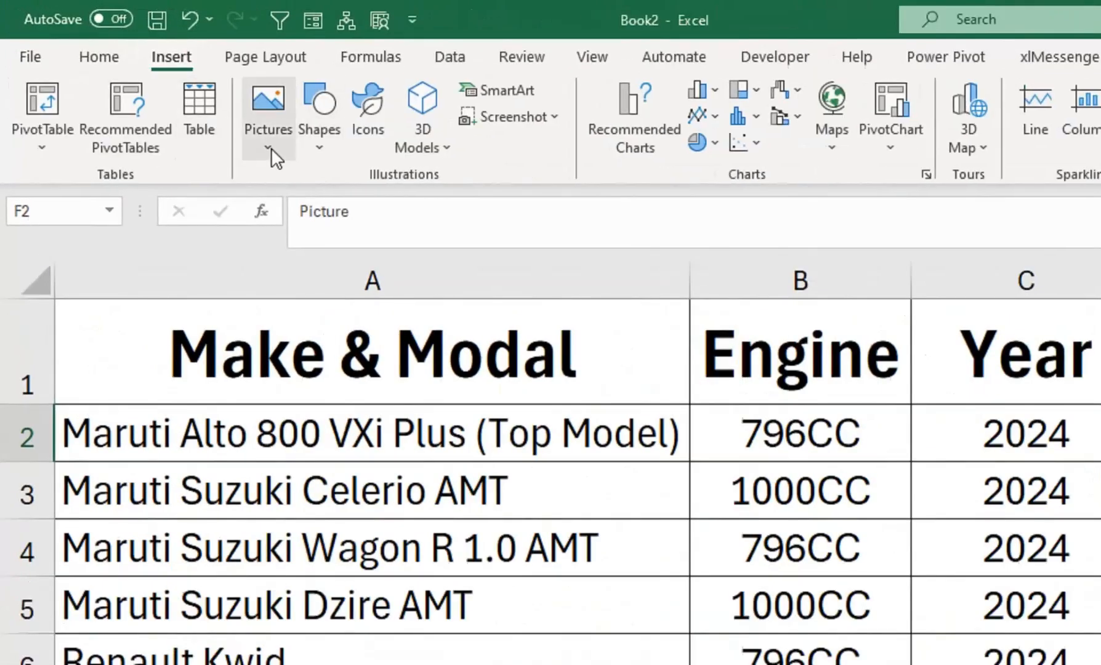
left_click(270, 148)
mouse_move(289, 179)
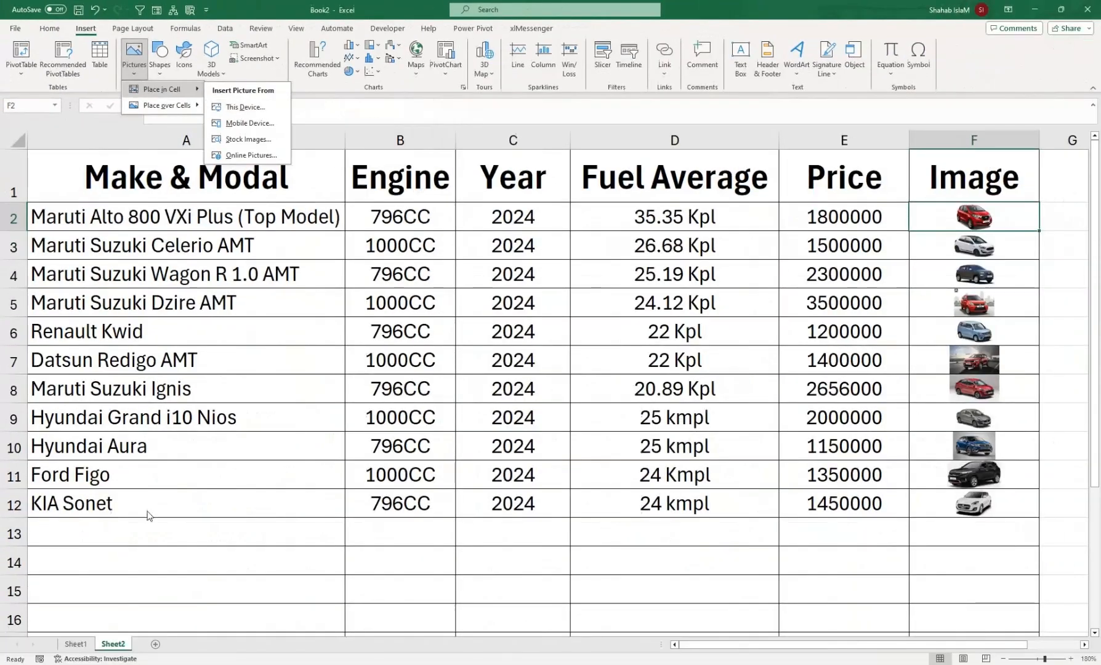
key("Escape")
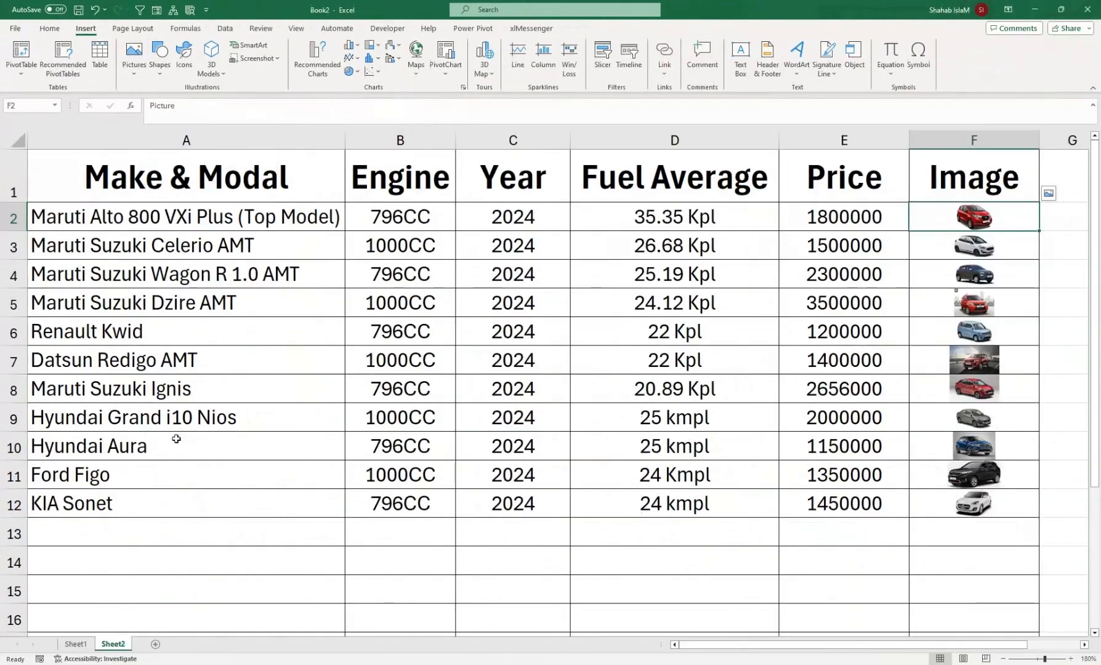
Step: Merge and center cells B4:D8 on Sheet1 as the area for the car picture
left_click(76, 643)
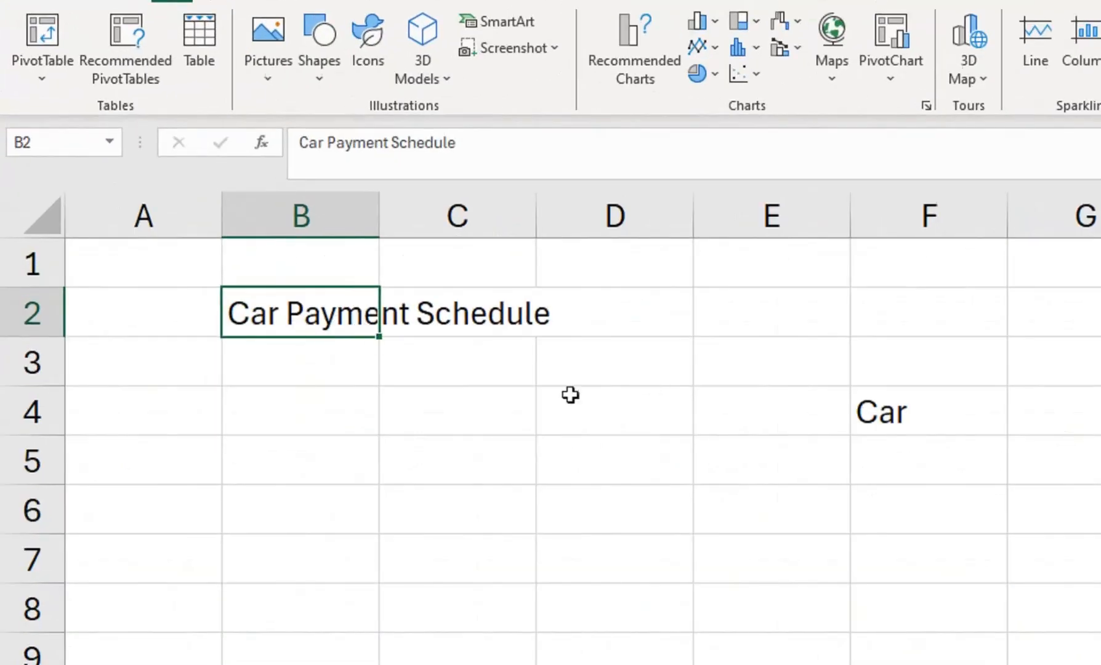
left_click_drag(347, 412, 592, 620)
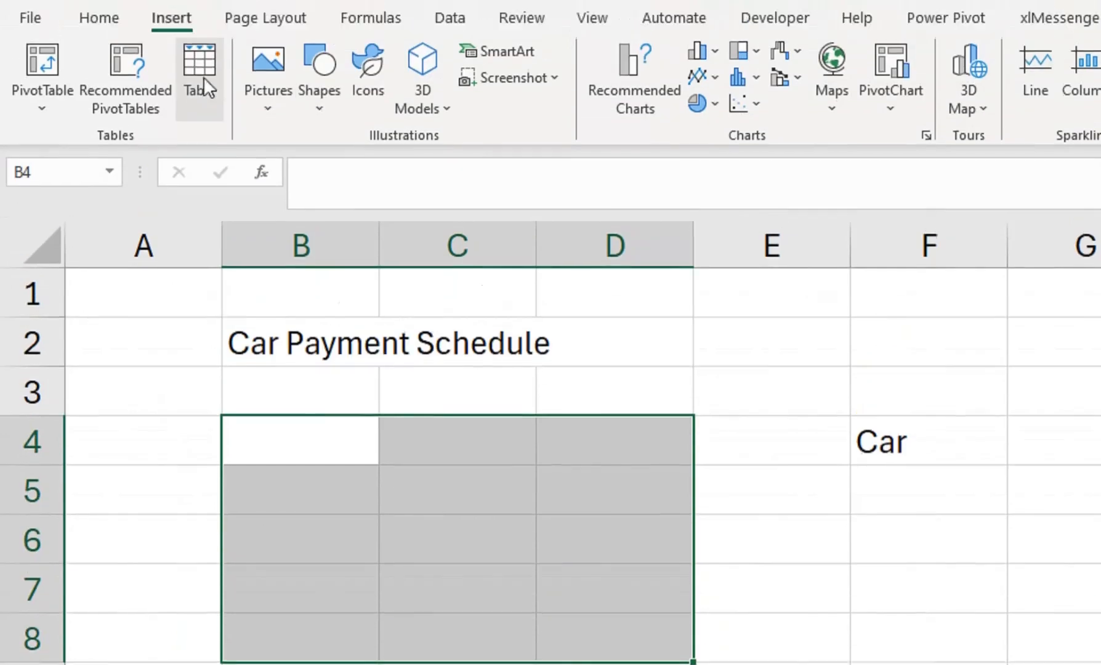
left_click(128, 23)
left_click(684, 98)
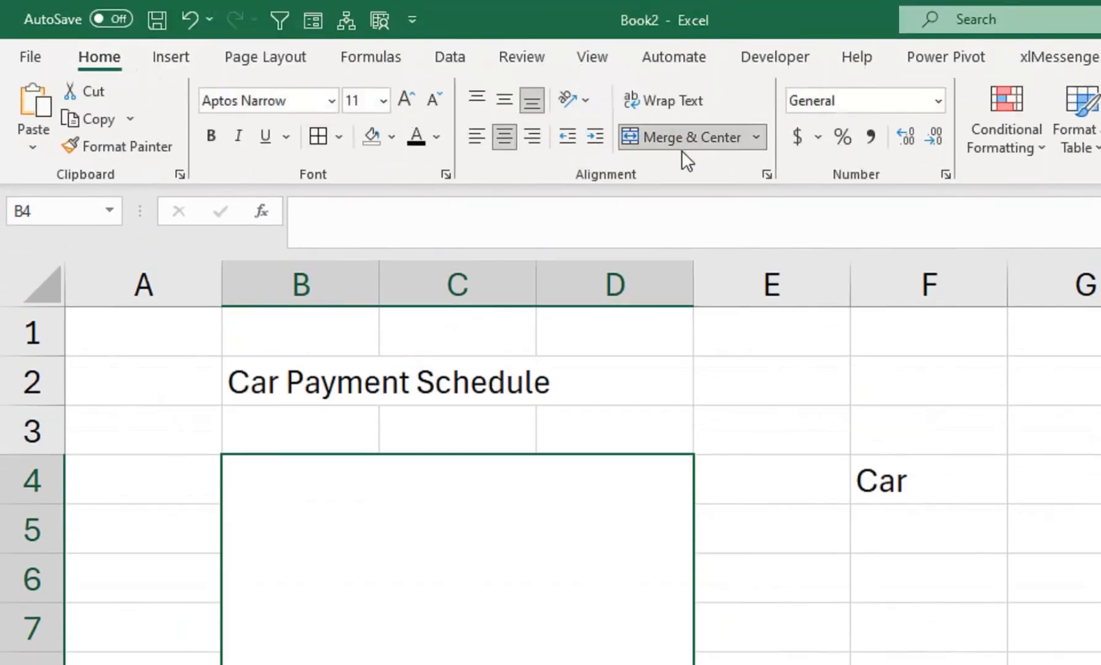
left_click(911, 481)
left_click(1028, 488)
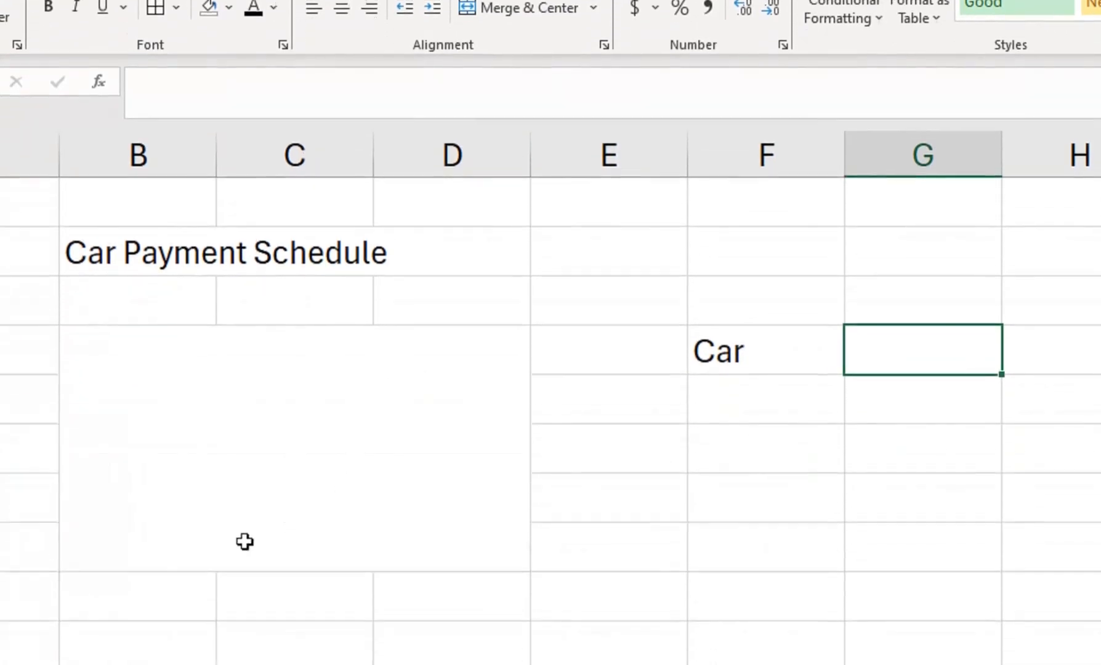
Step: Extend the merged picture area by one row so that it covers B4:D9
left_click(245, 616)
left_click_drag(245, 524, 253, 571)
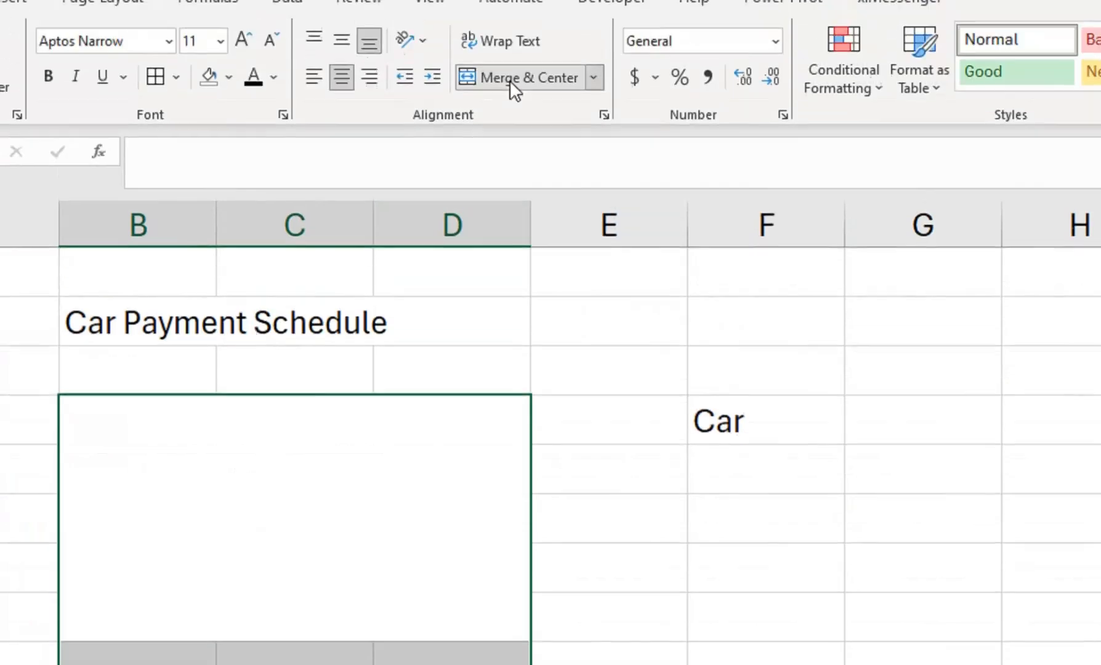
left_click(511, 83)
left_click(510, 139)
Step: Add a list validation to G4 with Sheet2 cells A2:A12 as source, and choose Maruti Alto 800 VXi Plus (Top Model) from it
left_click(873, 473)
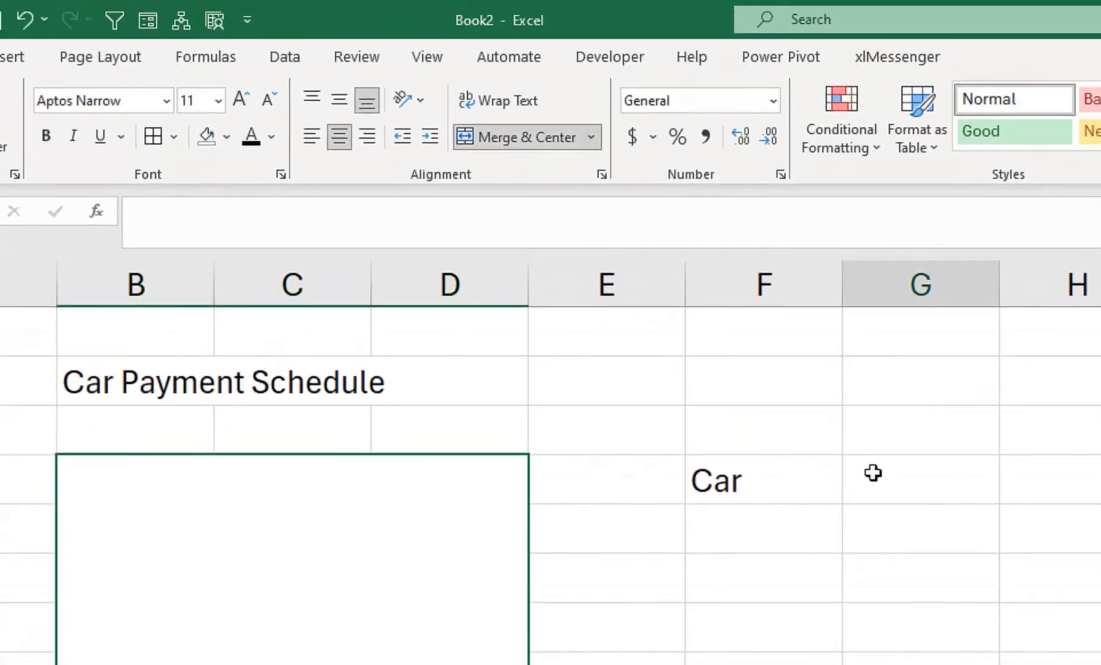
left_click(293, 62)
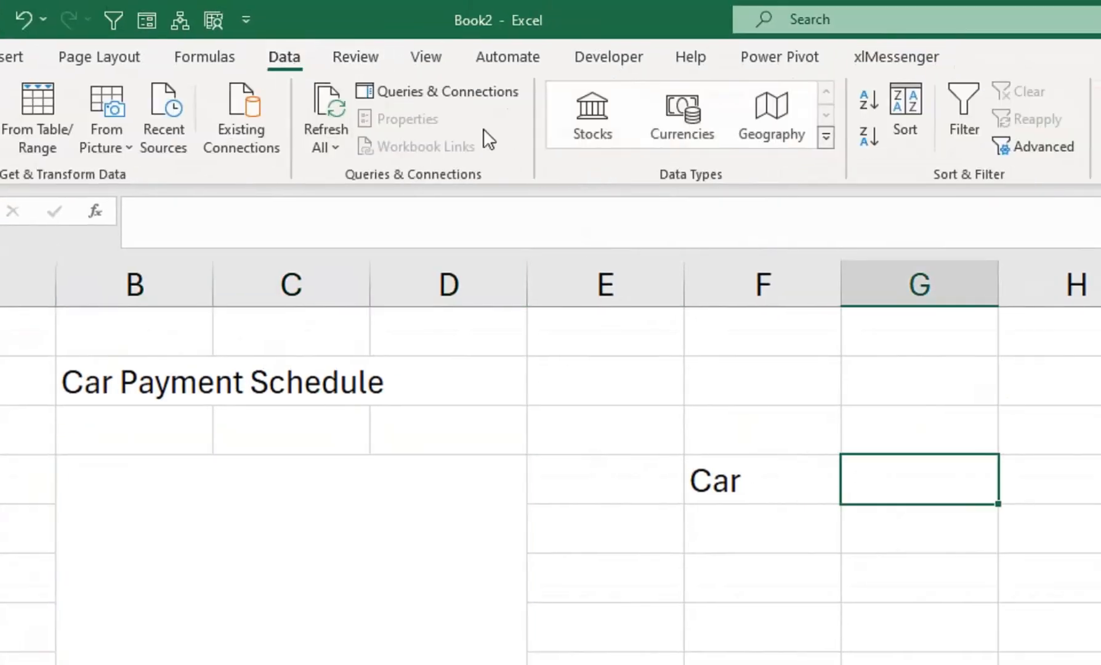
left_click(913, 133)
left_click(893, 182)
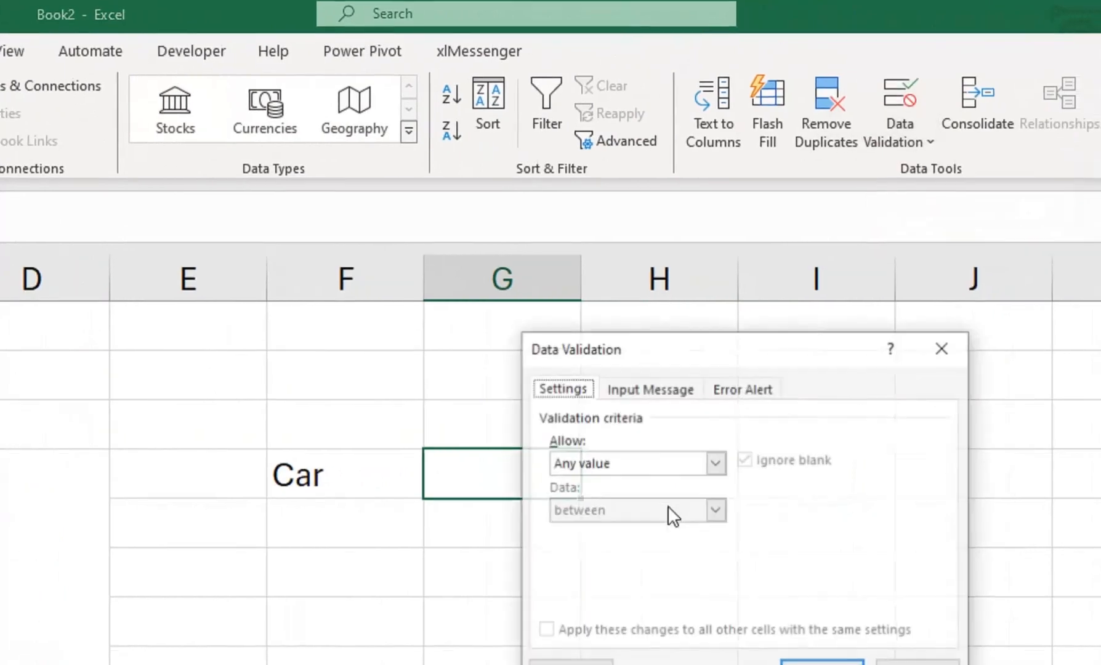
left_click(652, 470)
left_click(649, 538)
left_click(623, 520)
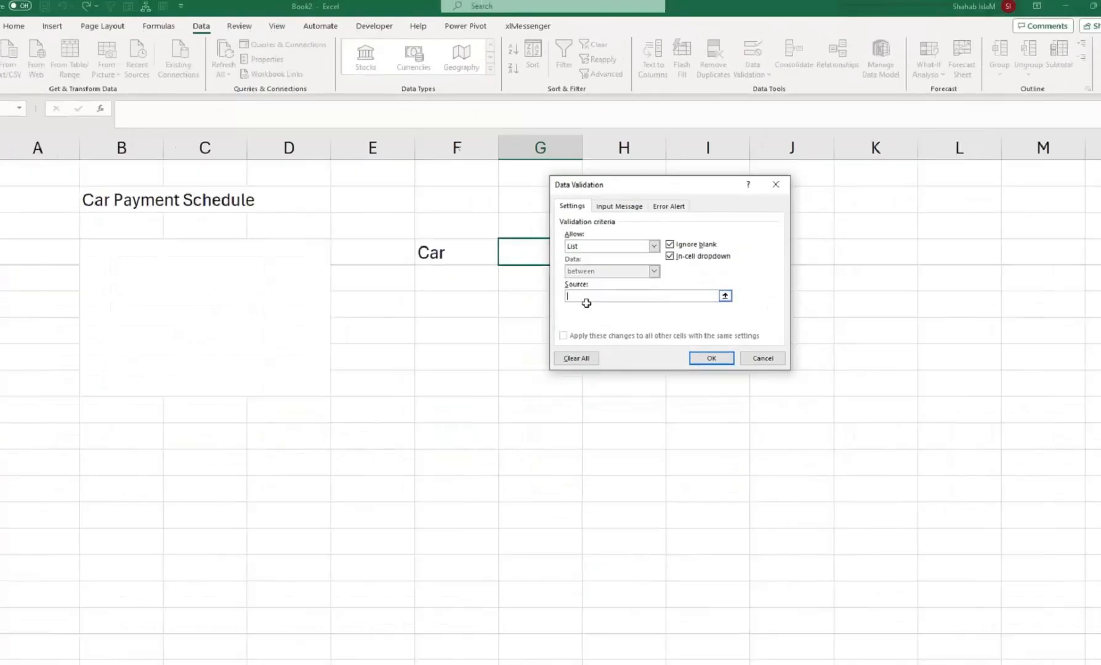
left_click(114, 643)
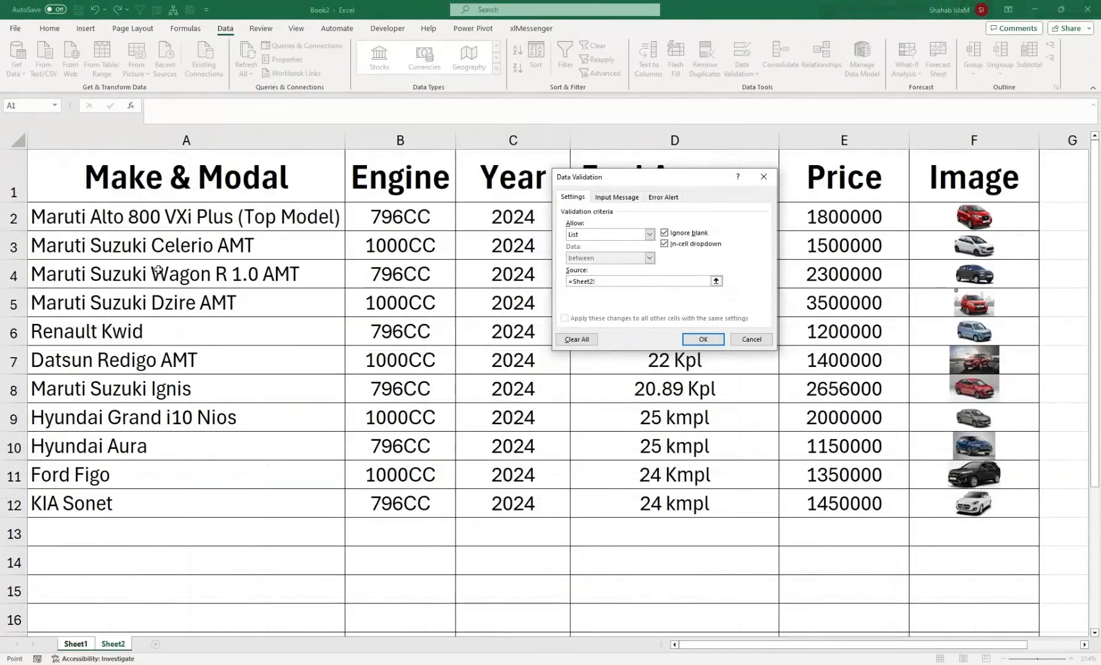
left_click_drag(163, 216, 163, 503)
left_click(703, 340)
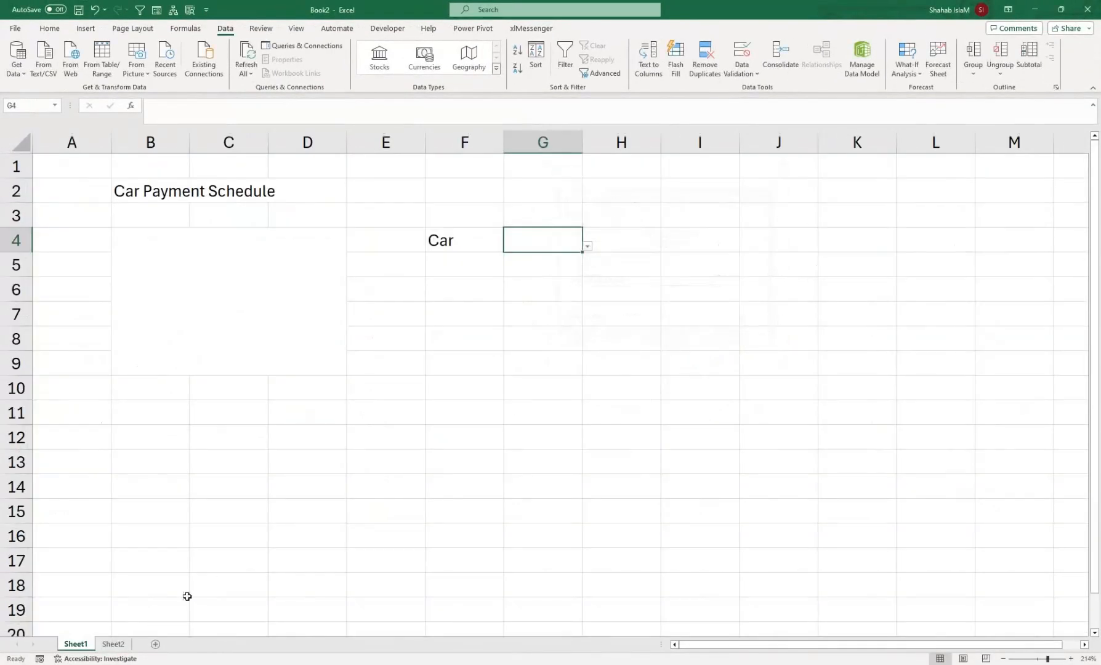
left_click(588, 246)
left_click(576, 258)
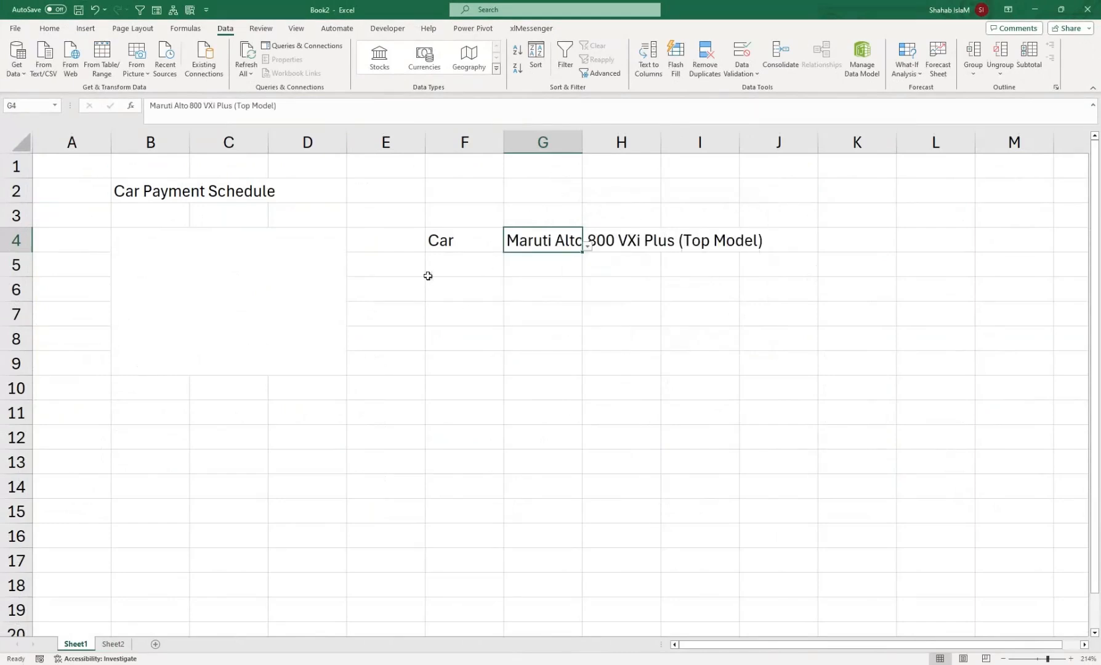
Step: Enter =VLOOKUP(G4,Sheet2!A2:F12,6,FALSE) in the merged picture area B4:D9 to look up the selected car's image
left_click_drag(130, 240, 327, 364)
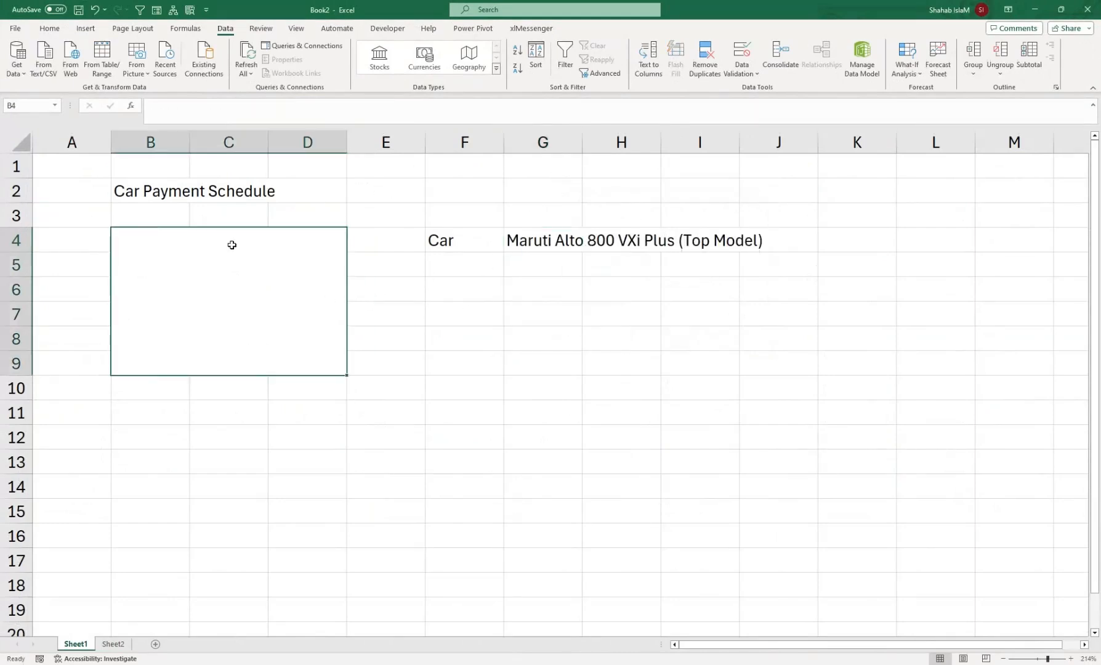
type("=vlo")
key("Tab")
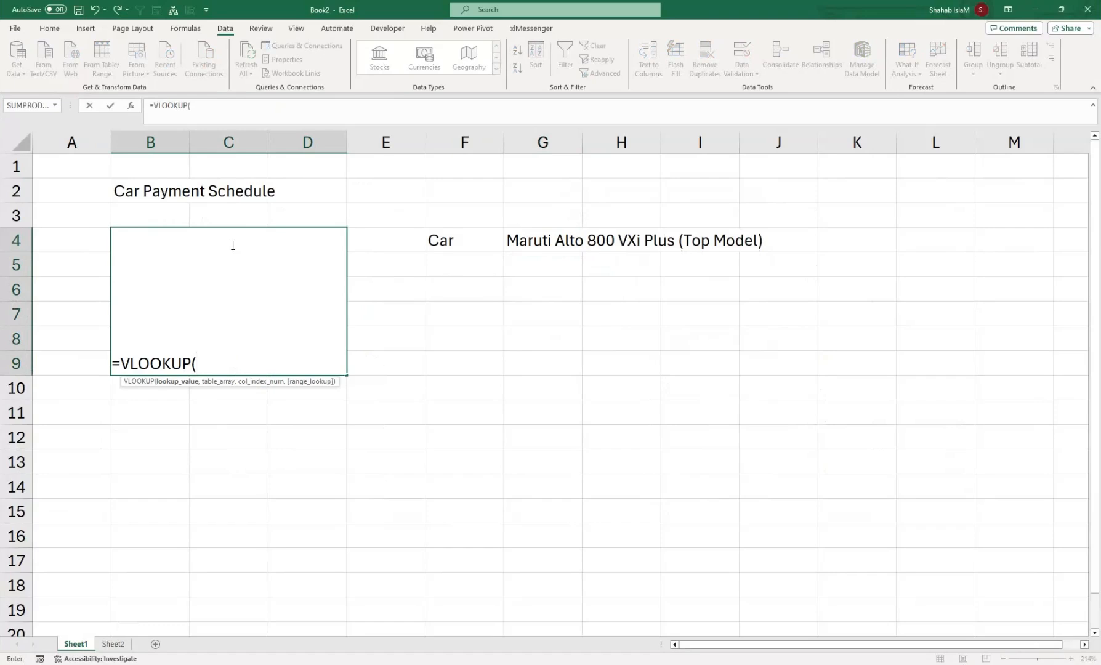
left_click(540, 242)
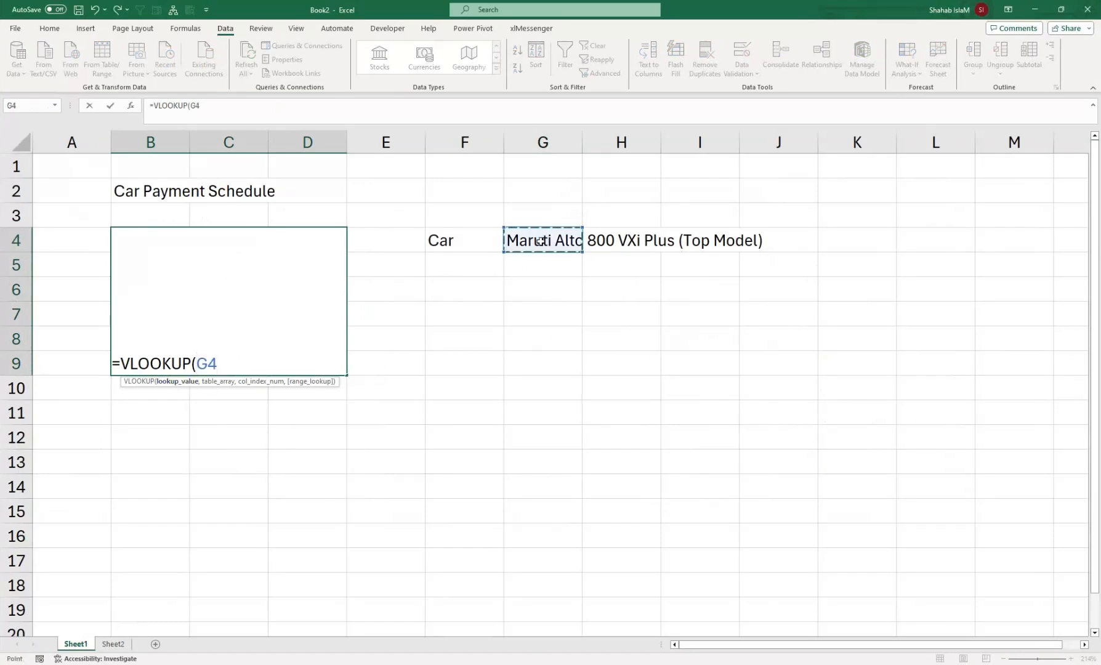
type(",")
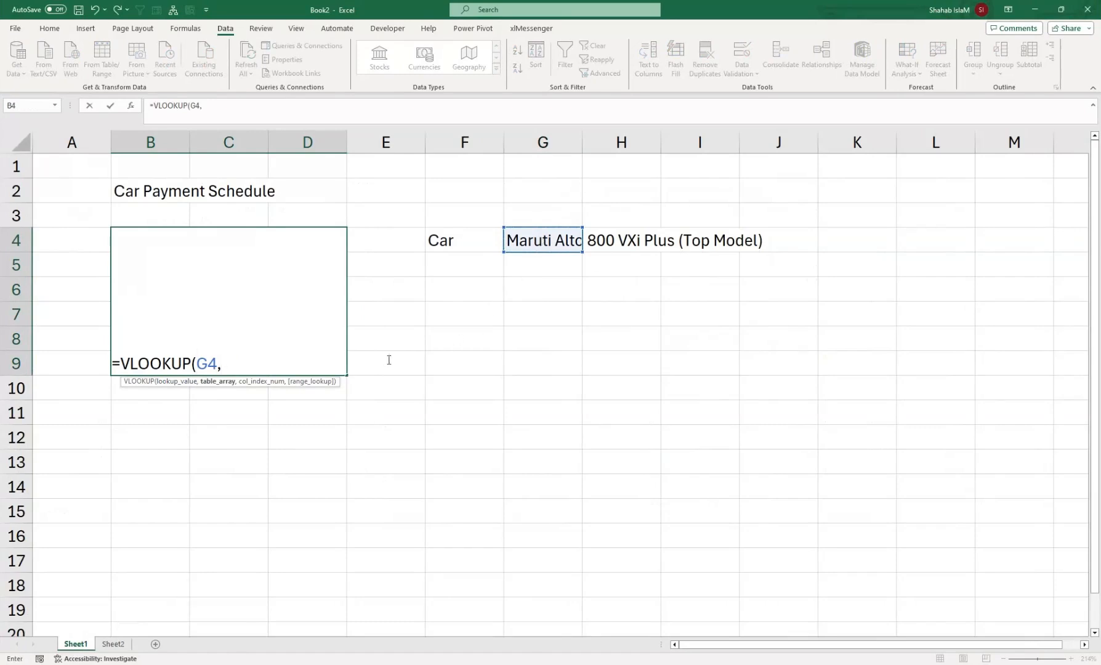
left_click(112, 644)
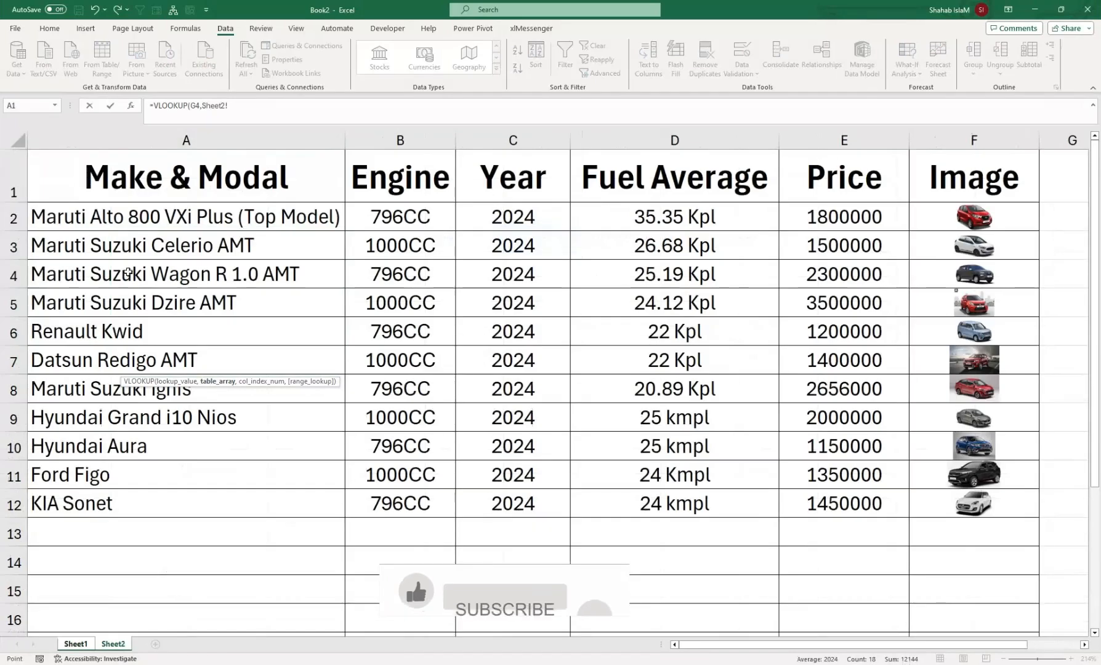
left_click_drag(124, 217, 932, 502)
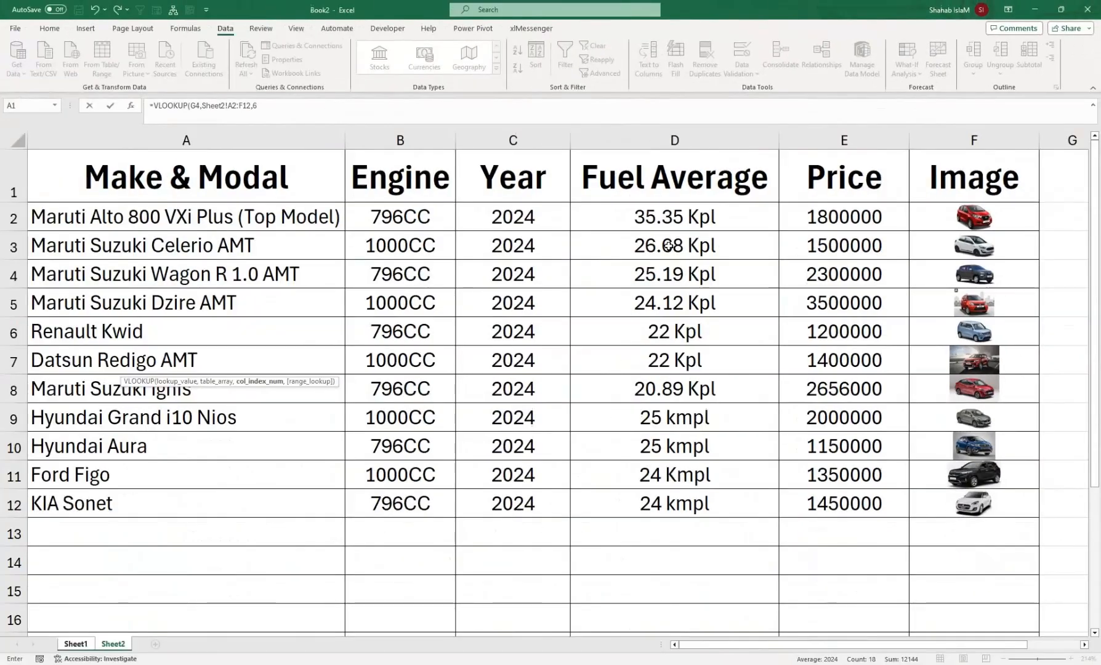
type(",")
key("Down")
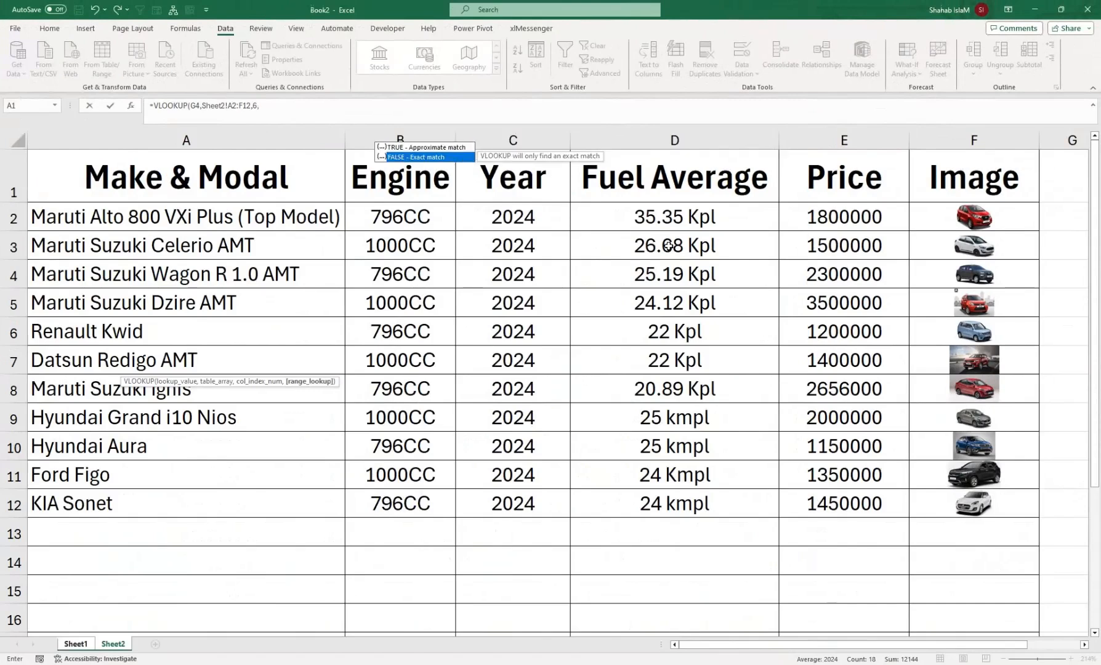
key("Tab")
type(")")
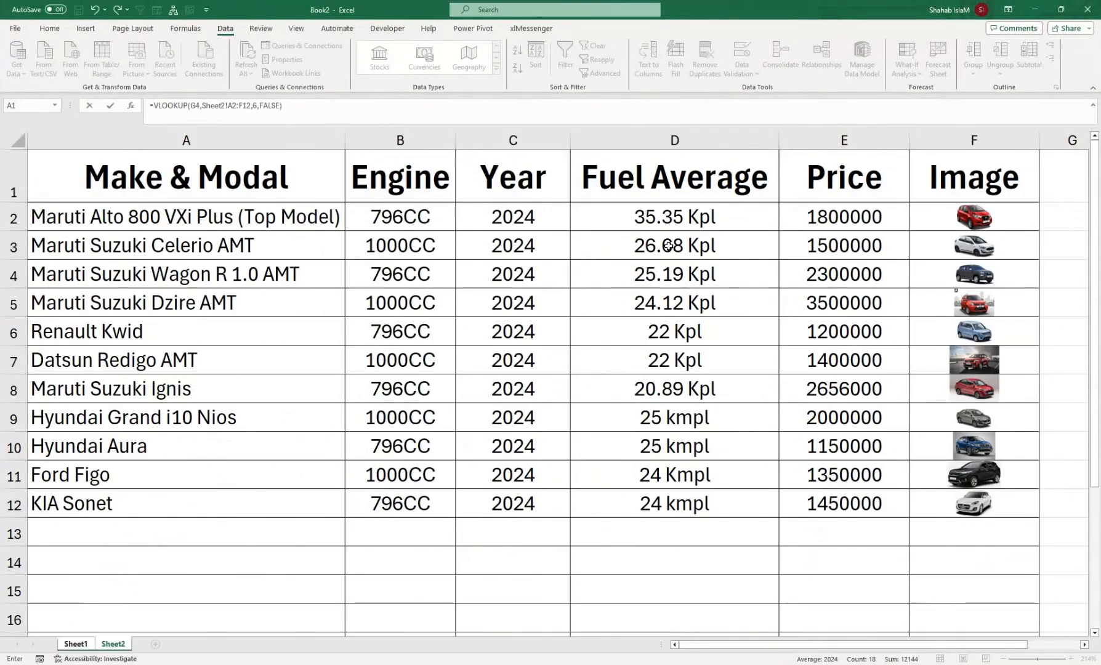
key("Return")
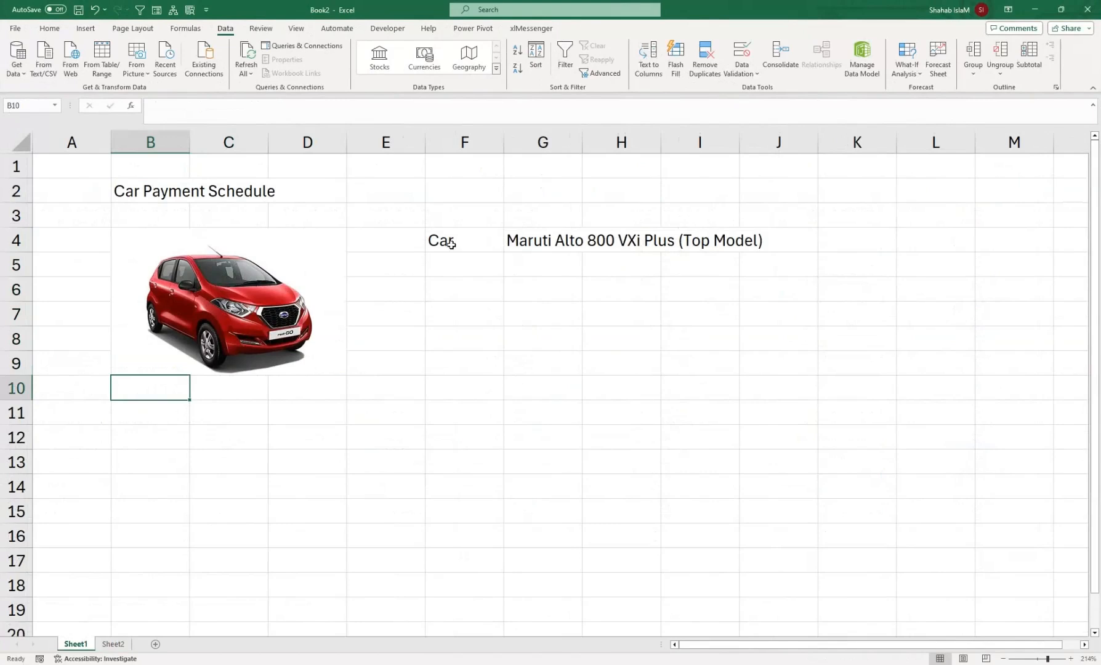
Step: Test the picture lookup by choosing Maruti Suzuki Dzire AMT and Maruti Suzuki Ignis in G4
left_click(558, 253)
left_click(587, 252)
left_click(567, 285)
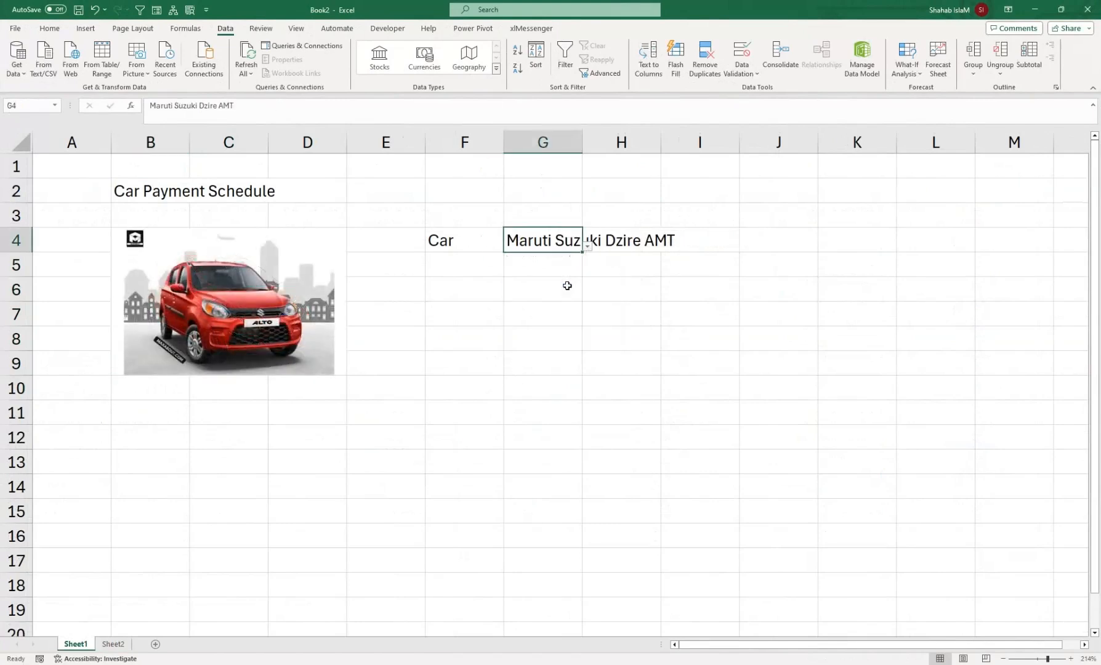
left_click(588, 246)
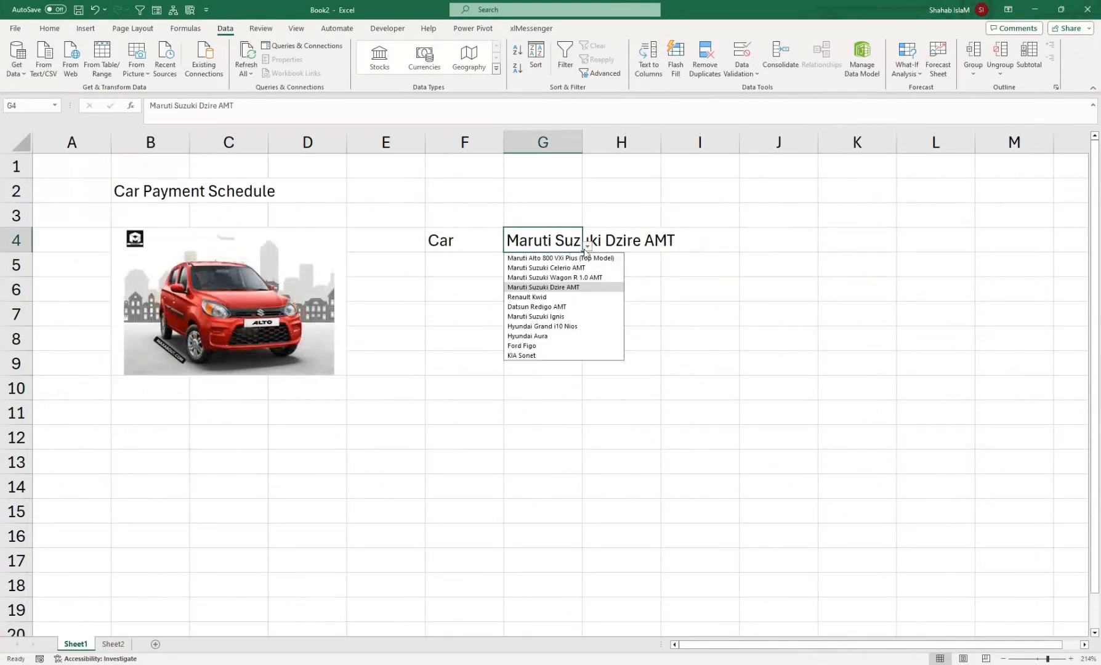
left_click(560, 316)
Step: Copy the Engine to Price headings from Sheet2 B1:E1 and paste them transposed into Sheet1 starting at F5
left_click(484, 270)
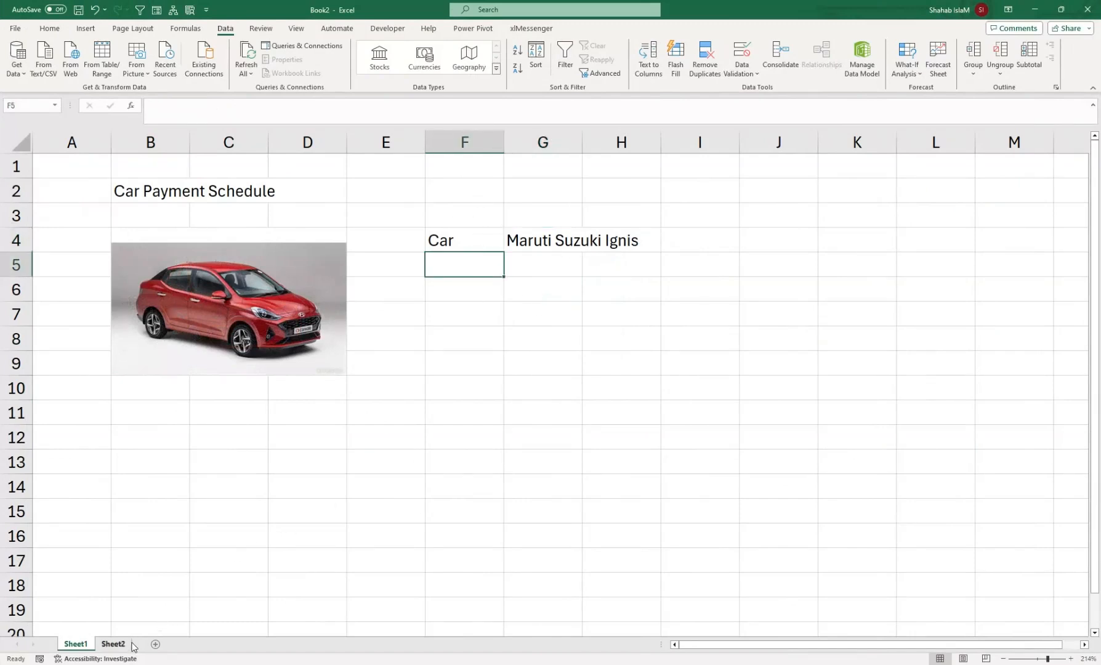
left_click(112, 644)
left_click_drag(421, 179, 834, 195)
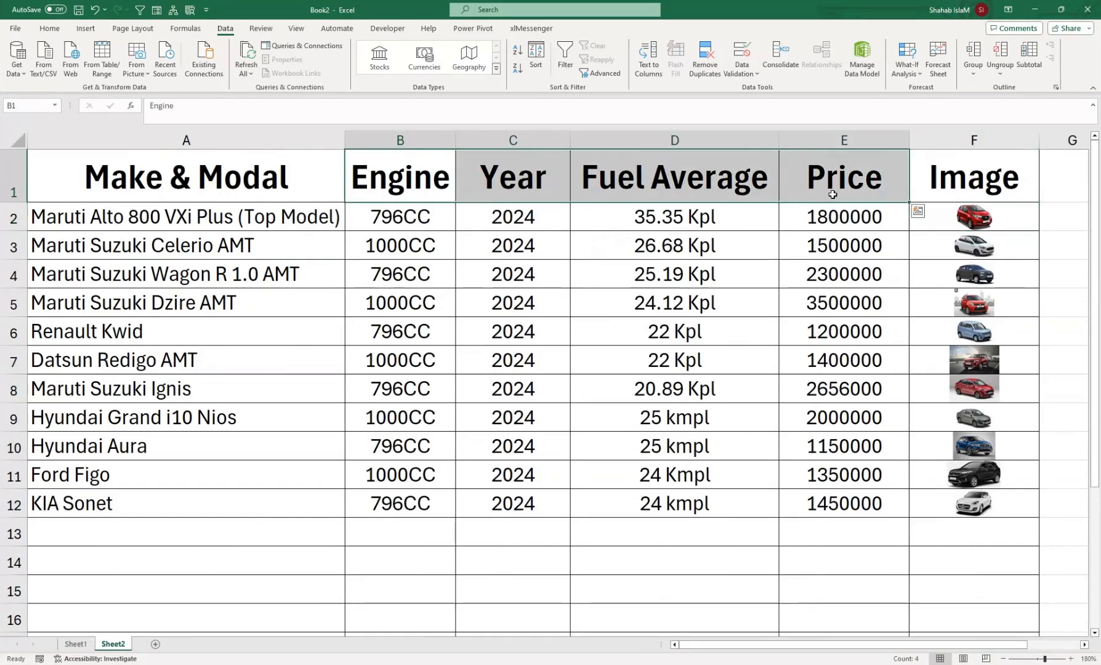
key("ctrl+c")
left_click(76, 644)
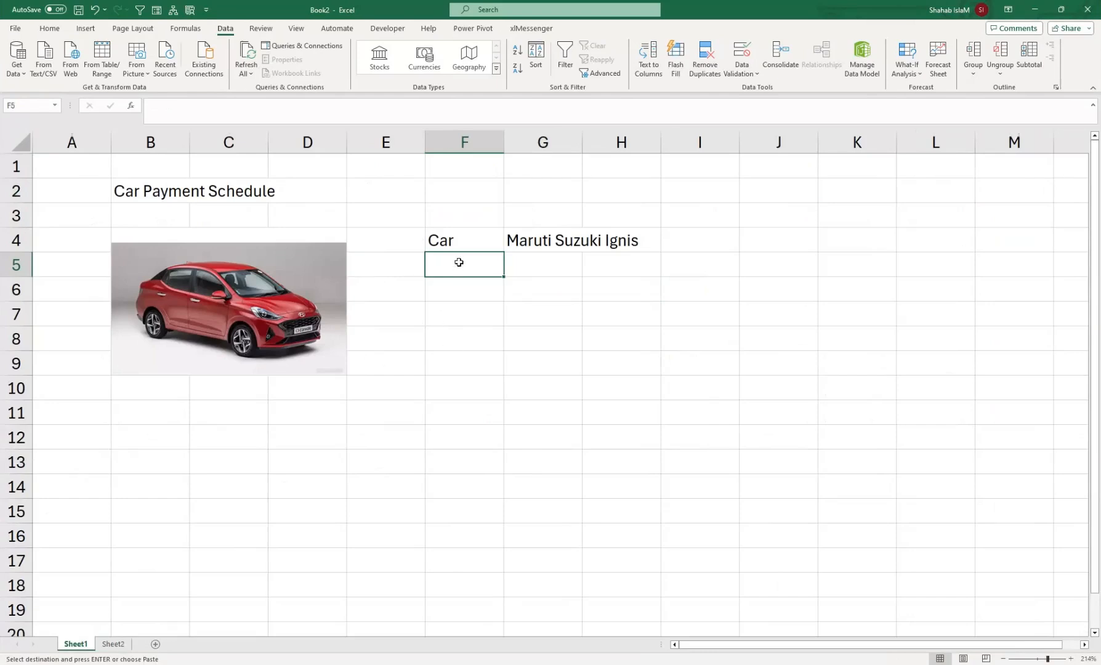
left_click(49, 28)
left_click(17, 74)
left_click(37, 210)
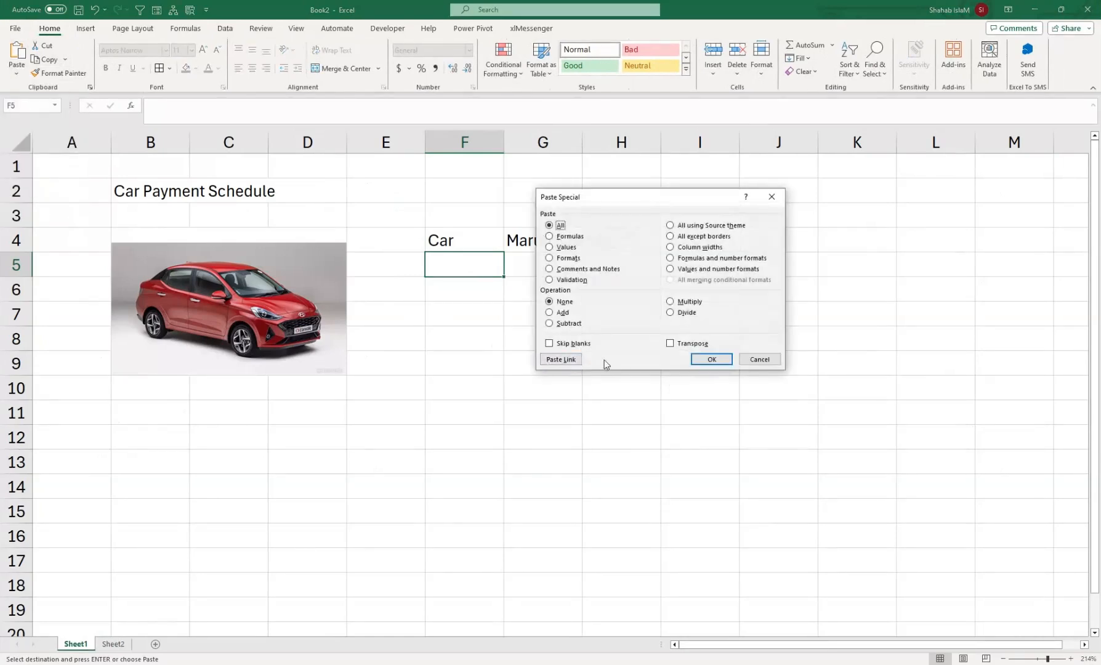
left_click(671, 344)
left_click(711, 359)
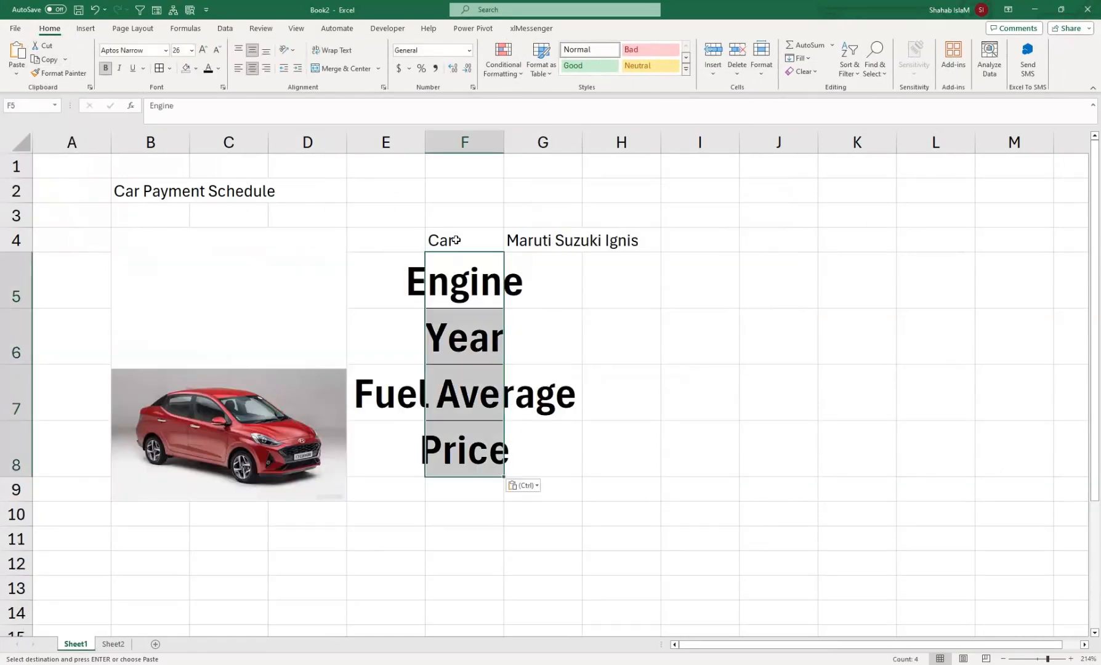
Step: Copy the pasted headings' format across E5:F8, and restore column E's cells to the plain format of F4
left_click(60, 73)
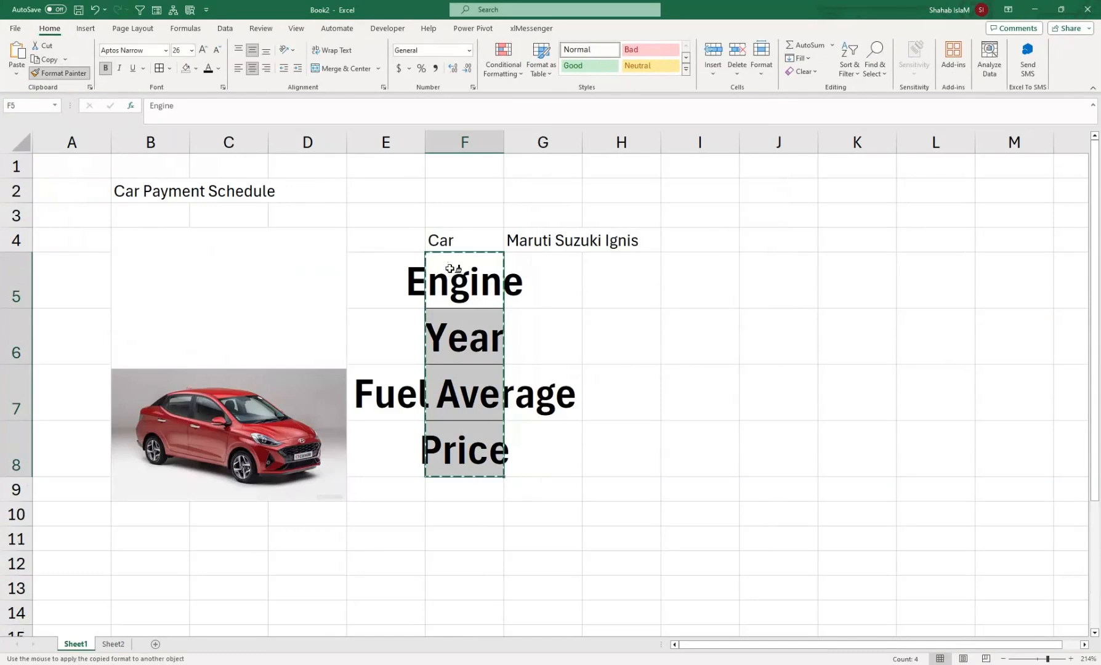
mouse_move(455, 274)
left_mouse_down()
mouse_move(420, 285)
mouse_move(422, 437)
left_mouse_up()
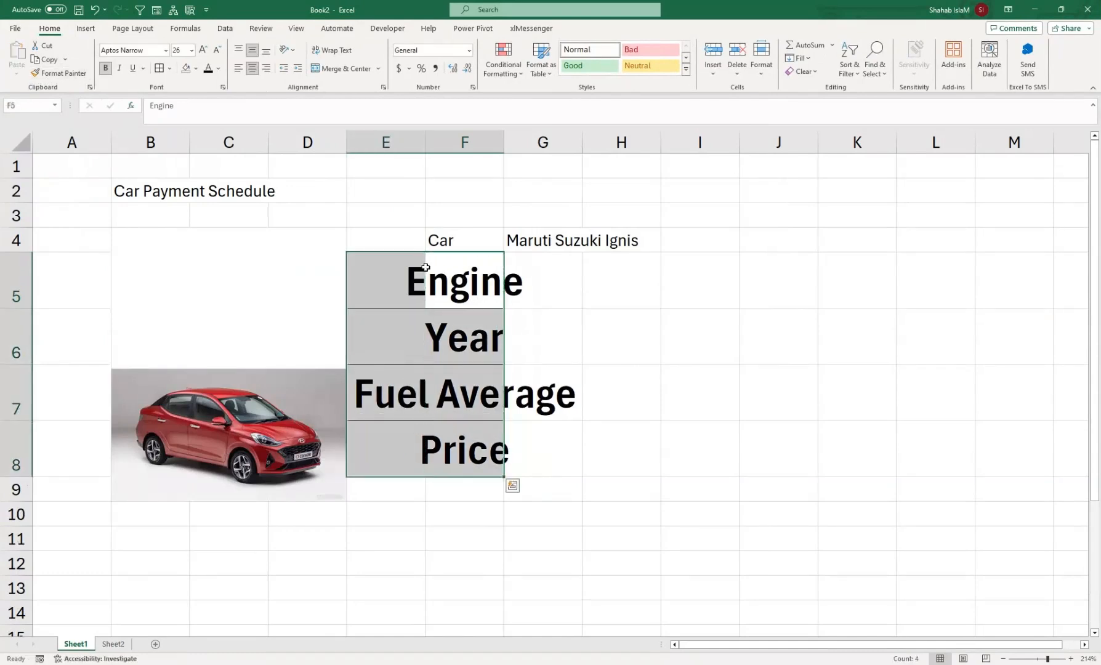
left_click(445, 241)
left_click(59, 72)
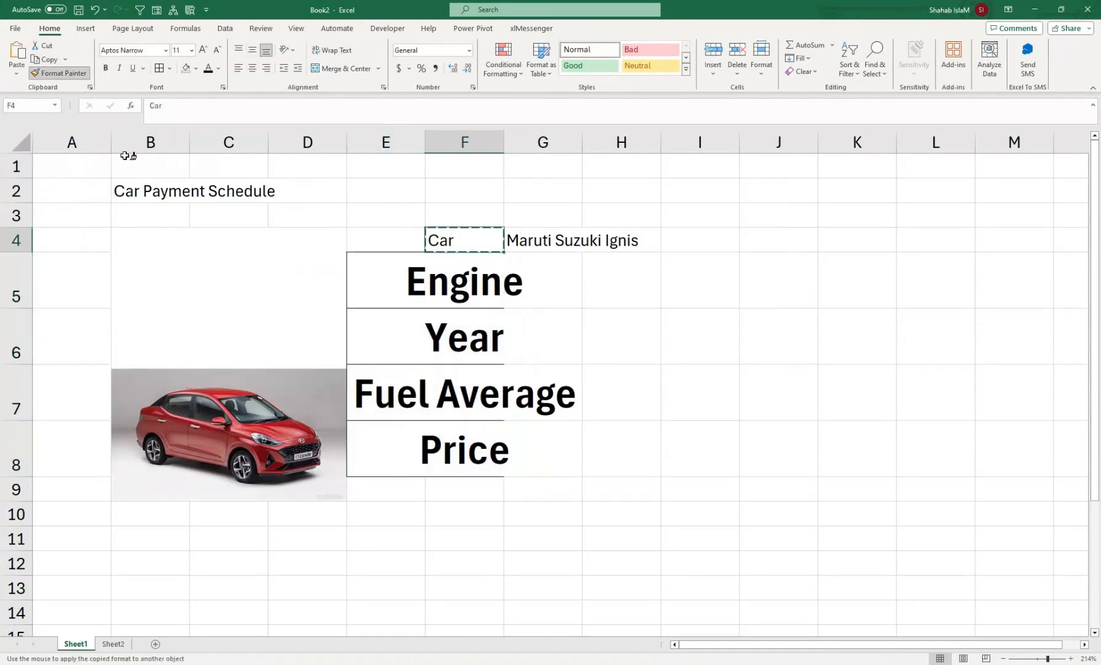
mouse_move(394, 289)
left_mouse_down()
mouse_move(406, 277)
mouse_move(404, 443)
left_mouse_up()
left_click(482, 279)
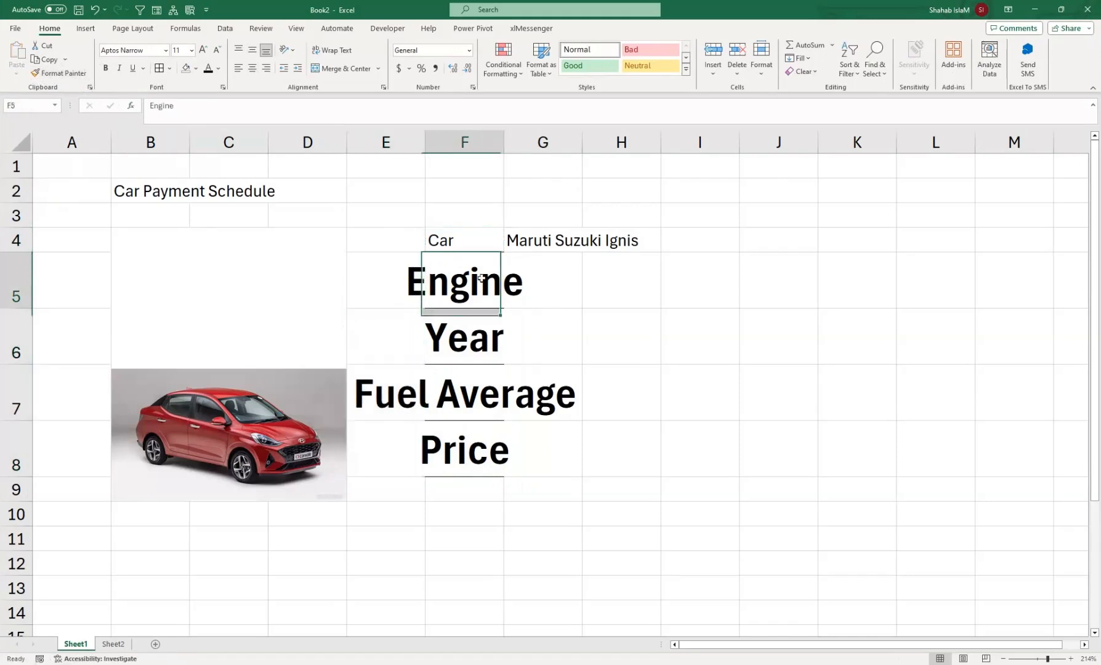
Step: Copy the format of F4 onto the labels in F5:F8, and widen column F to fit Fuel Average
left_click(438, 241)
left_click(44, 73)
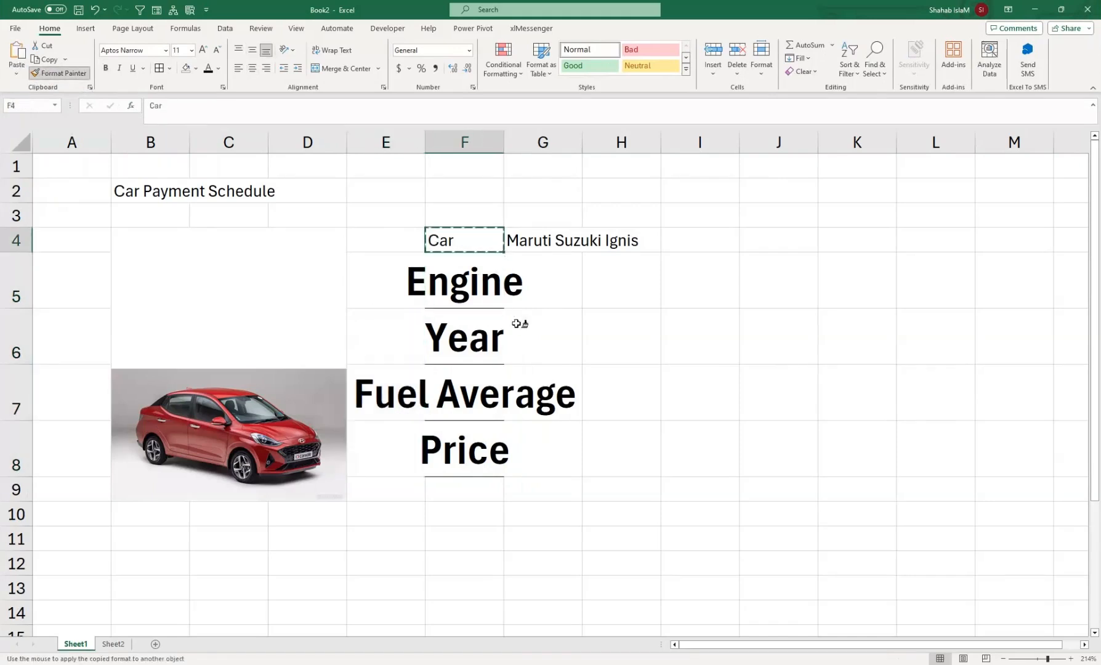
mouse_move(439, 271)
left_mouse_down()
mouse_move(447, 422)
mouse_move(470, 441)
left_mouse_up()
left_click(449, 275)
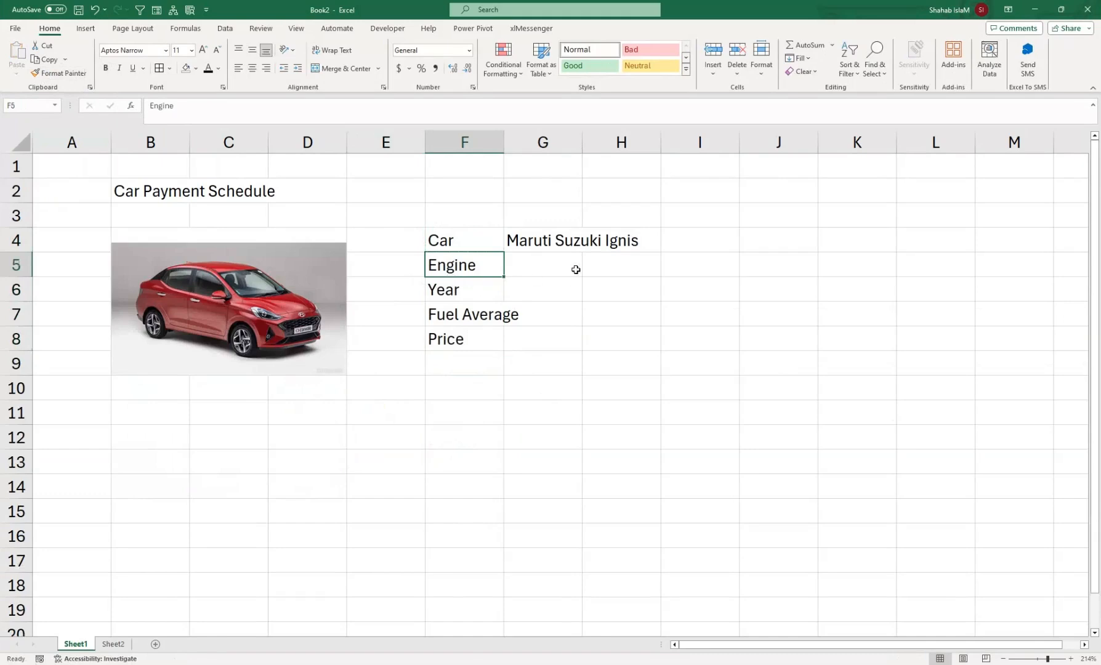
left_click_drag(503, 142, 528, 141)
left_click(575, 262)
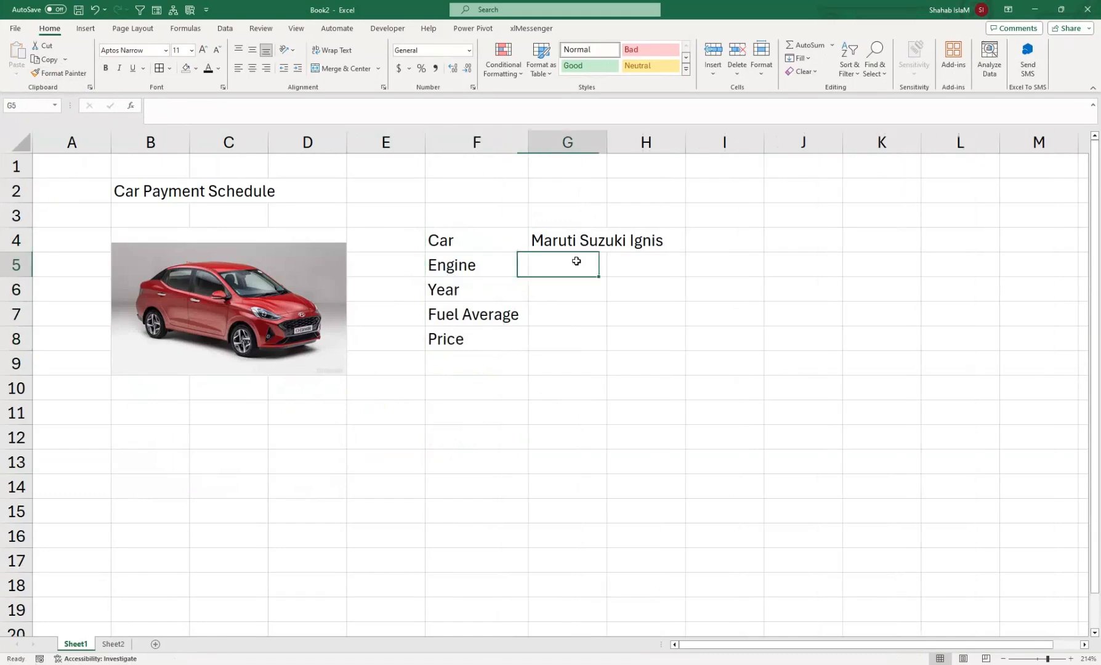
Step: Check the picture lookup against the Sheet2 columns and copy the text of its VLOOKUP formula from B4
left_click(562, 240)
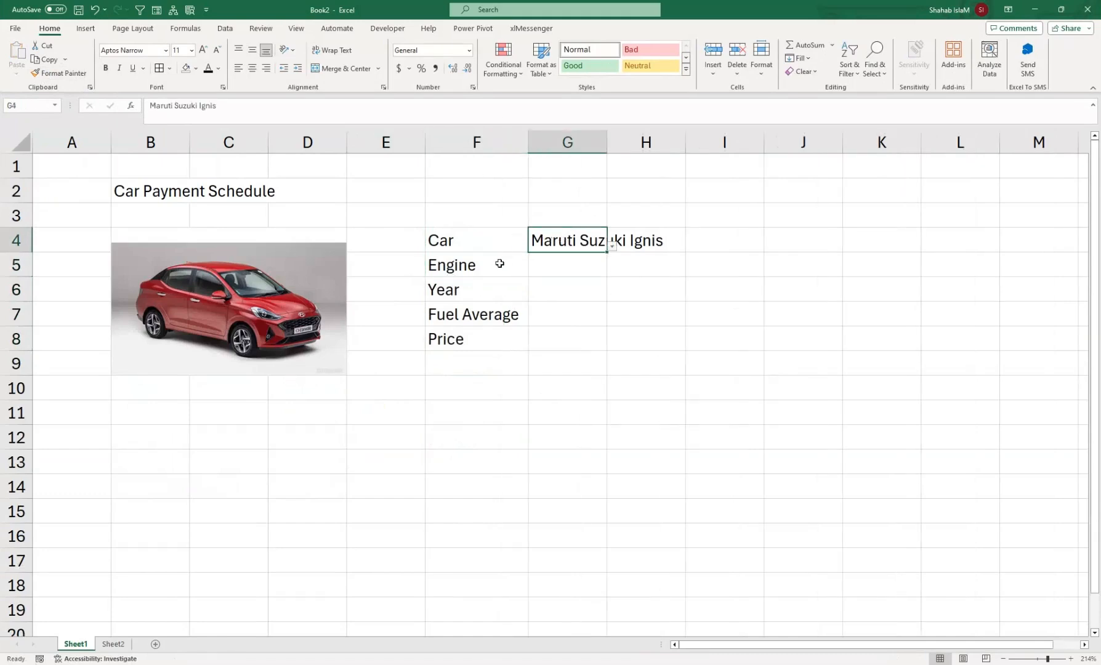
left_click(307, 264)
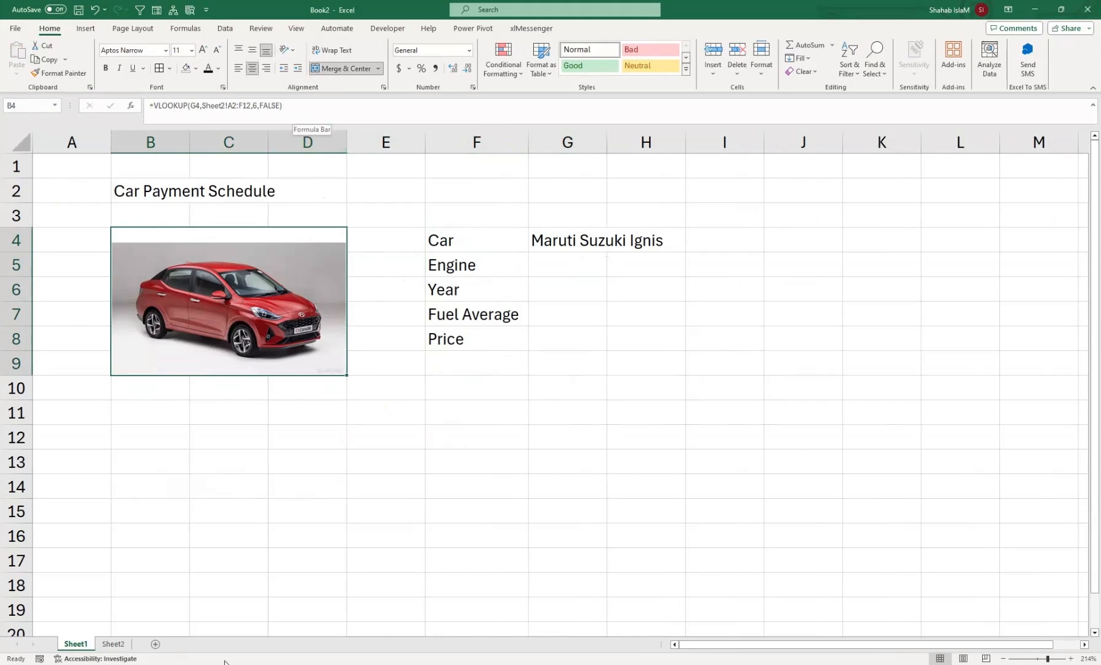
left_click(112, 644)
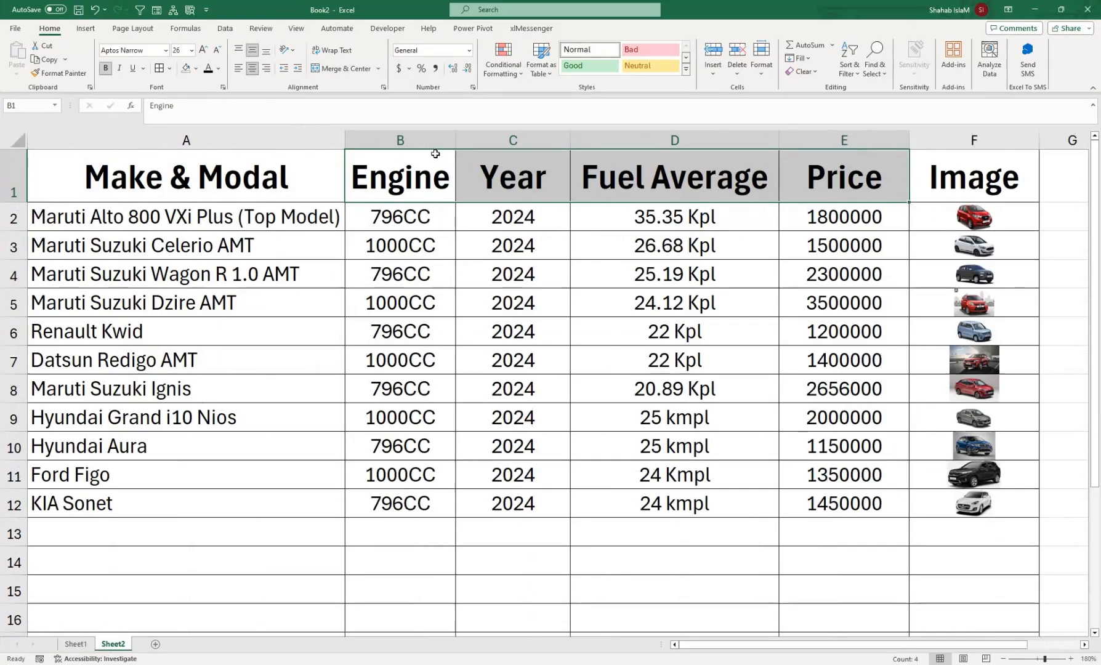
left_click(530, 305)
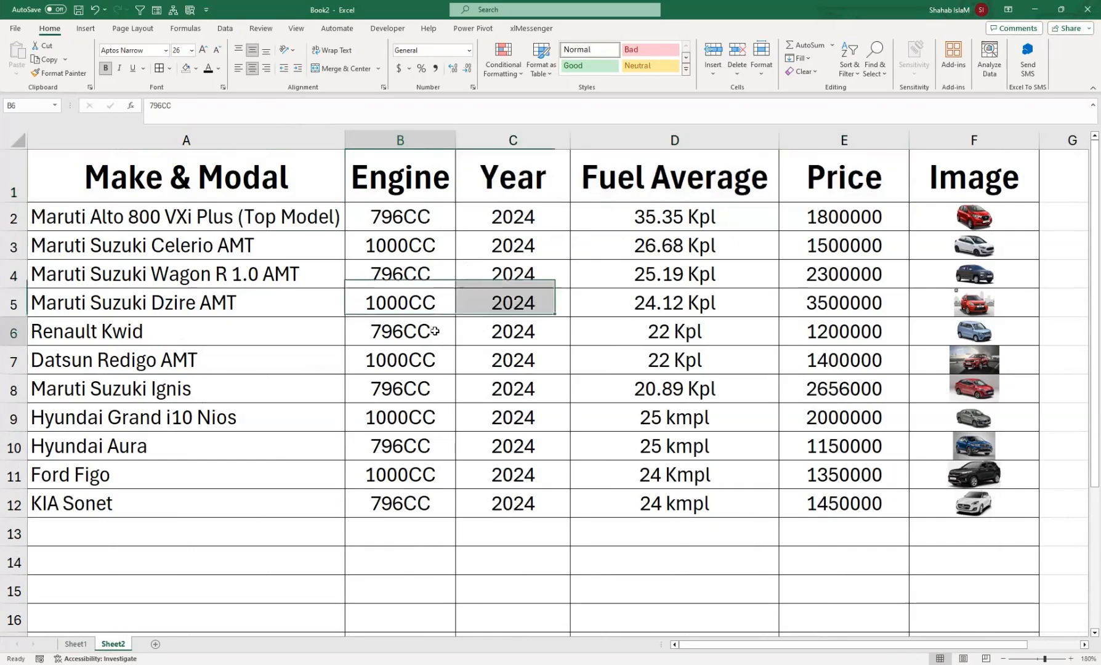
left_click(75, 644)
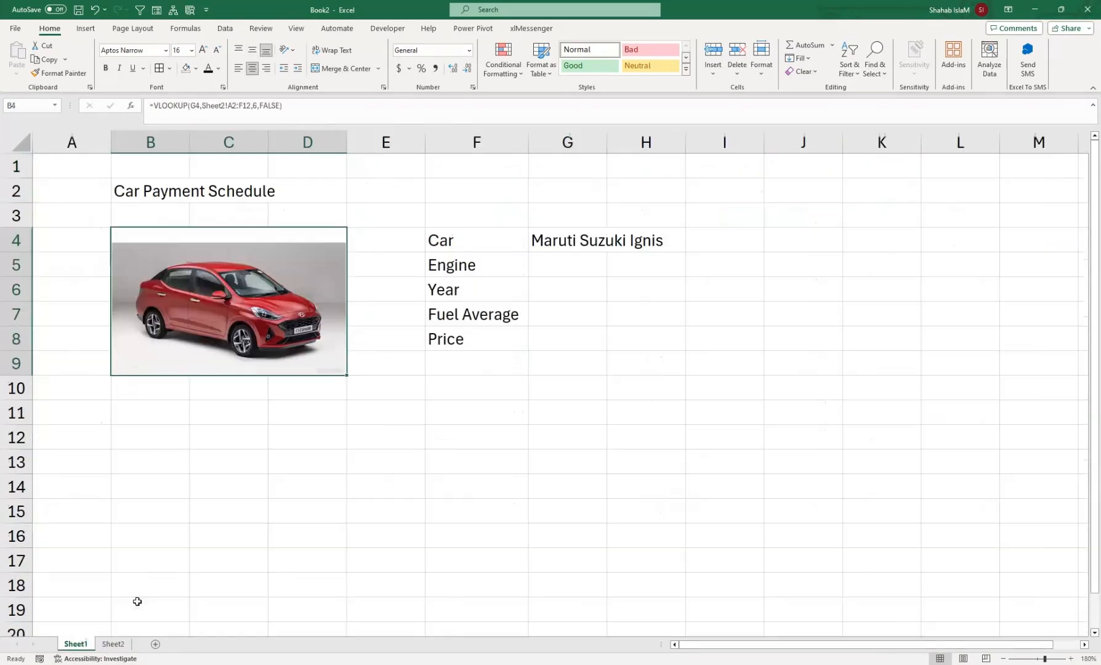
left_click(319, 103)
key("Return")
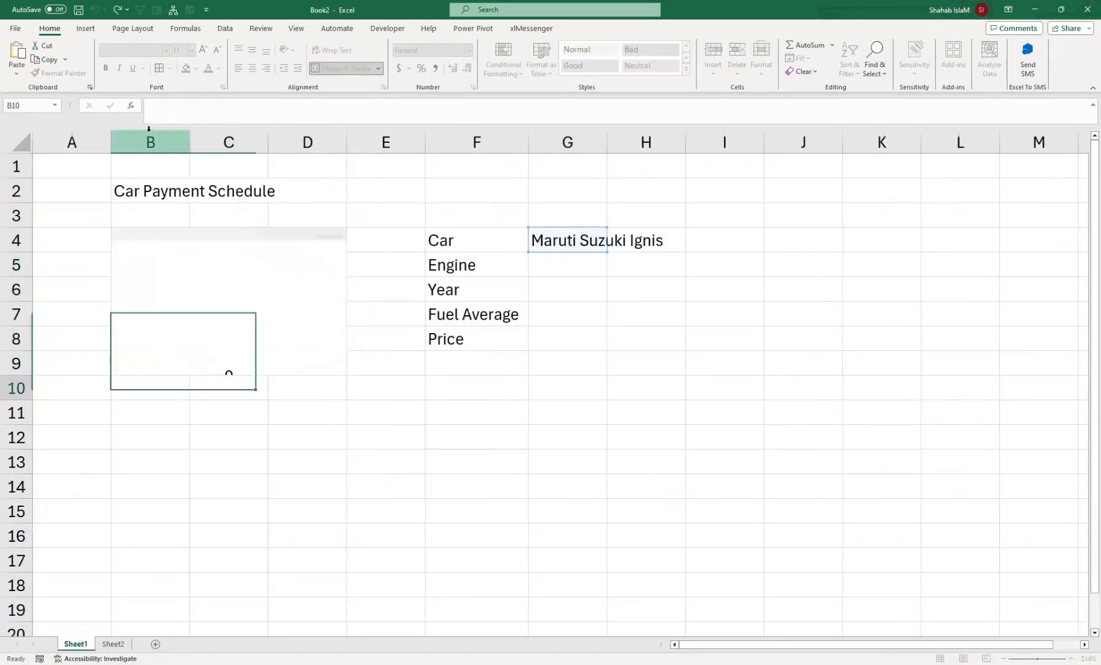
Step: Paste =VLOOKUP(G4,Sheet2!A2:F12,6,FALSE) into G5, G6, G7 and G8 beside the Engine, Year, Fuel Average and Price labels
left_click(567, 268)
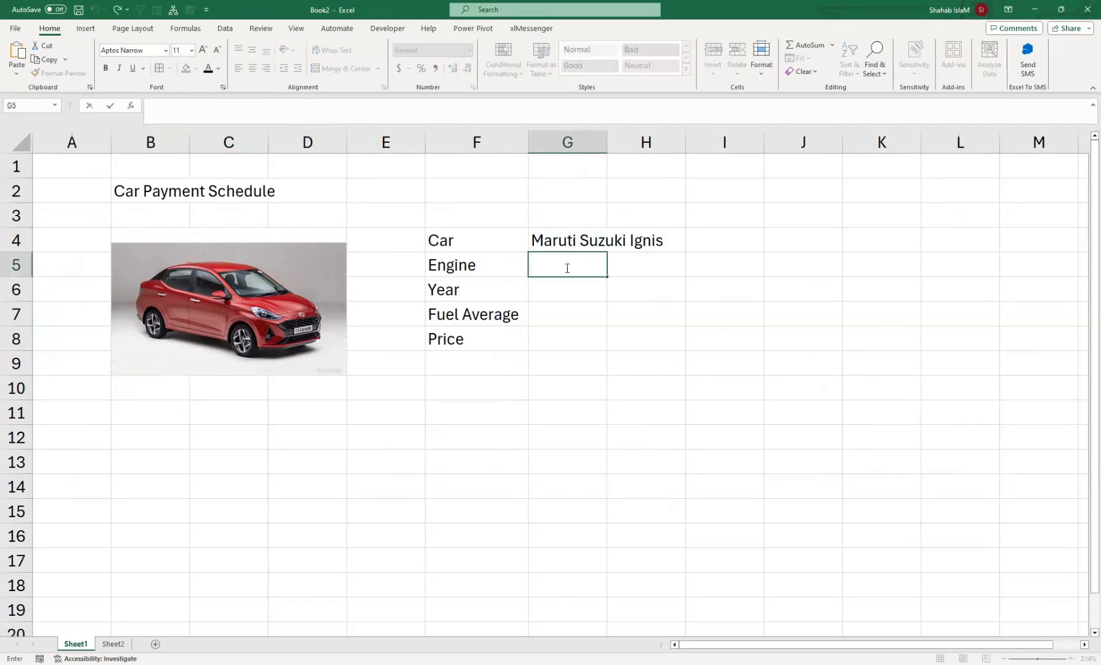
type("=VLOOKUP(G4,Sheet2!A2:F12,6,FALSE)")
key("Return")
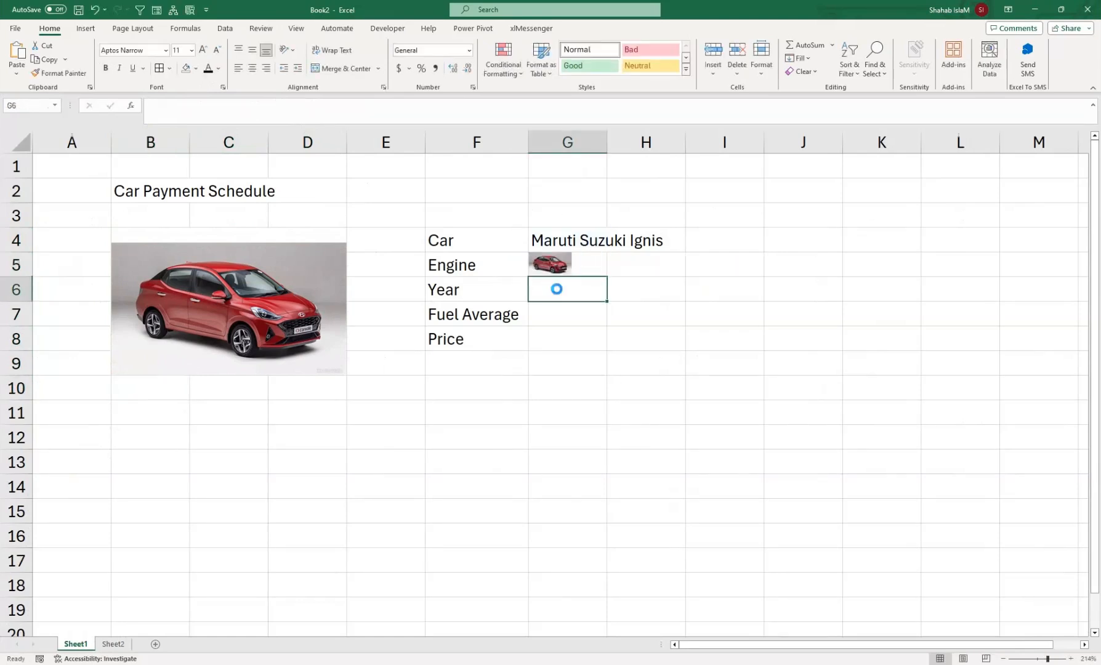
key("ctrl+v")
left_click(560, 309)
key("ctrl+v")
left_click(572, 342)
key("ctrl+v")
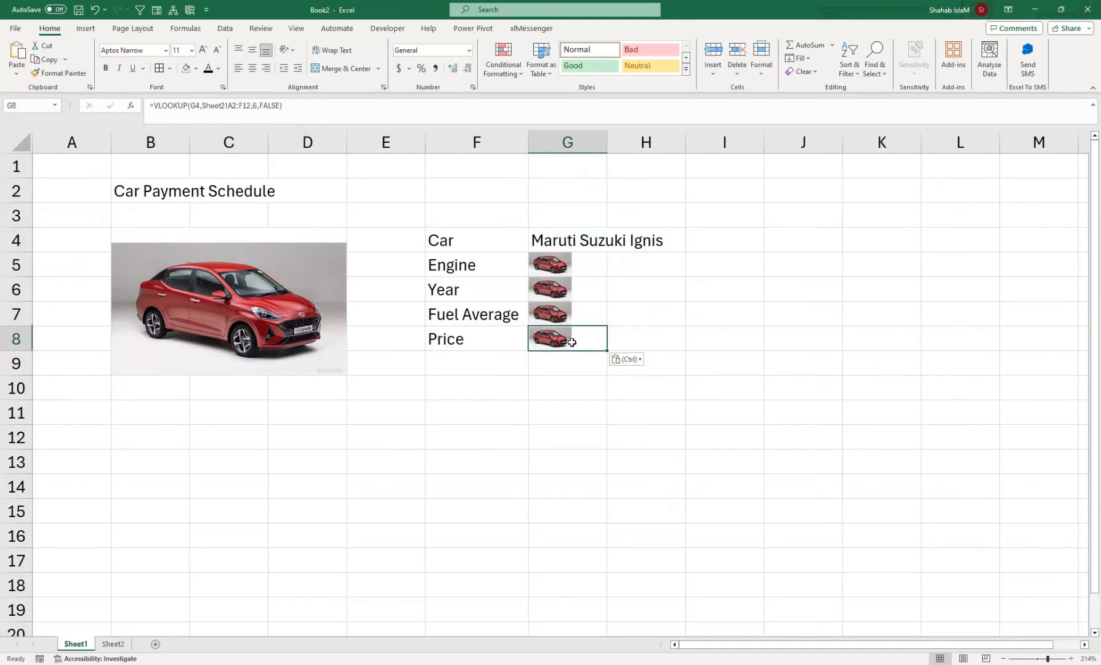
Step: Set the column index of the Engine lookup formula in G5 to 2
double_click(581, 264)
double_click(756, 266)
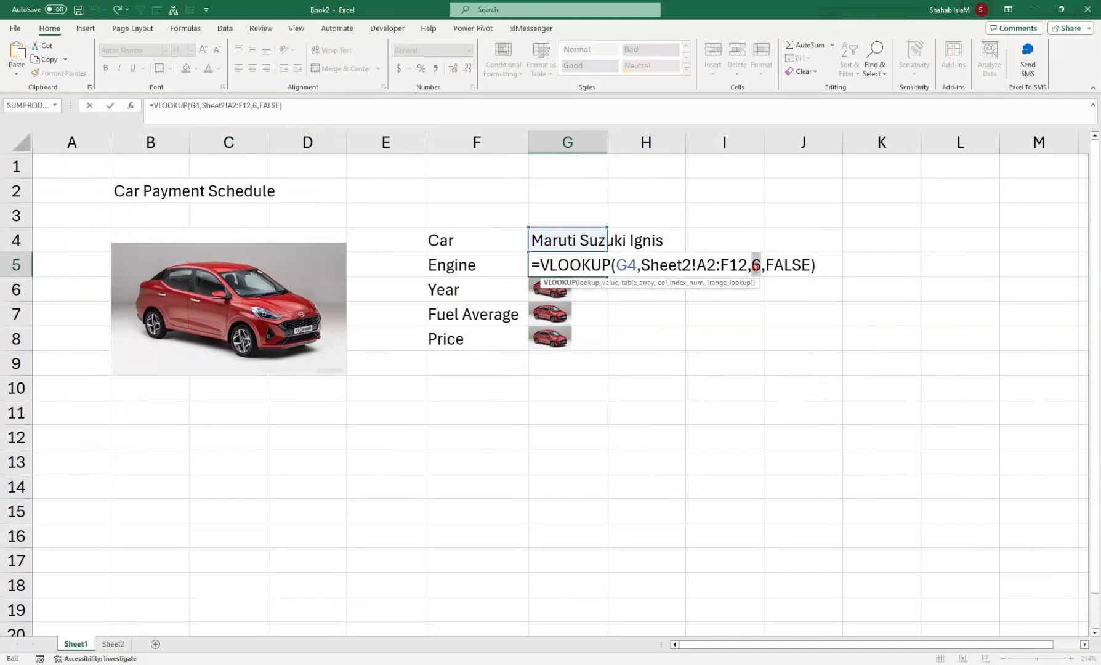
type("2")
key("Return")
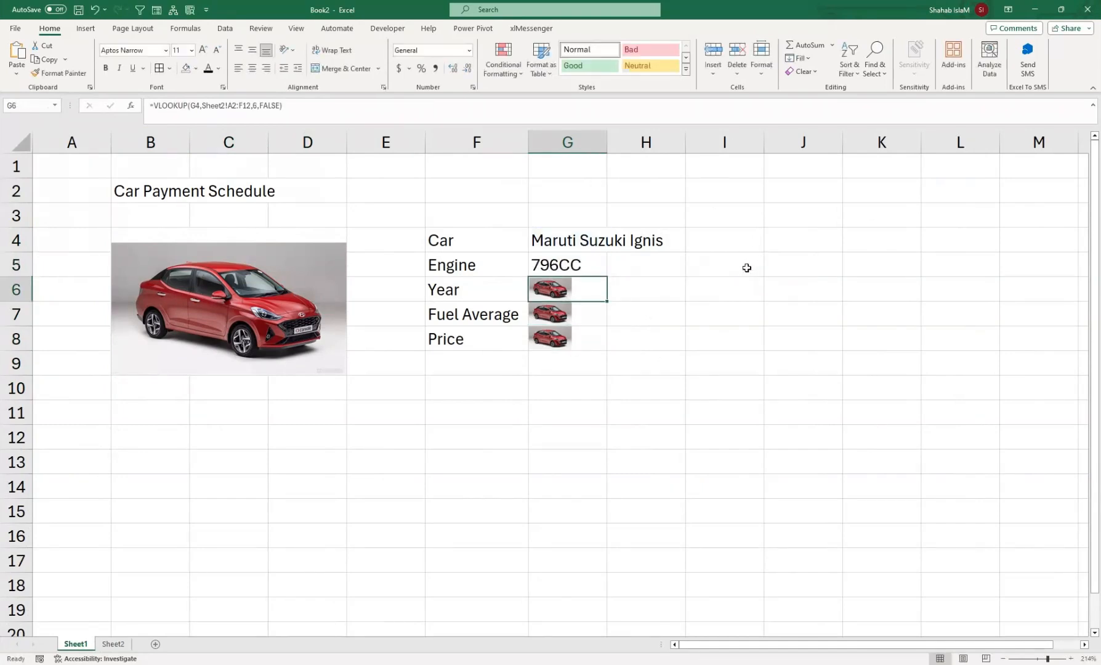
Step: Set the column index of the Year, Fuel Average and Price lookup formulas in G6, G7 and G8 to 3, 4 and 5
double_click(561, 279)
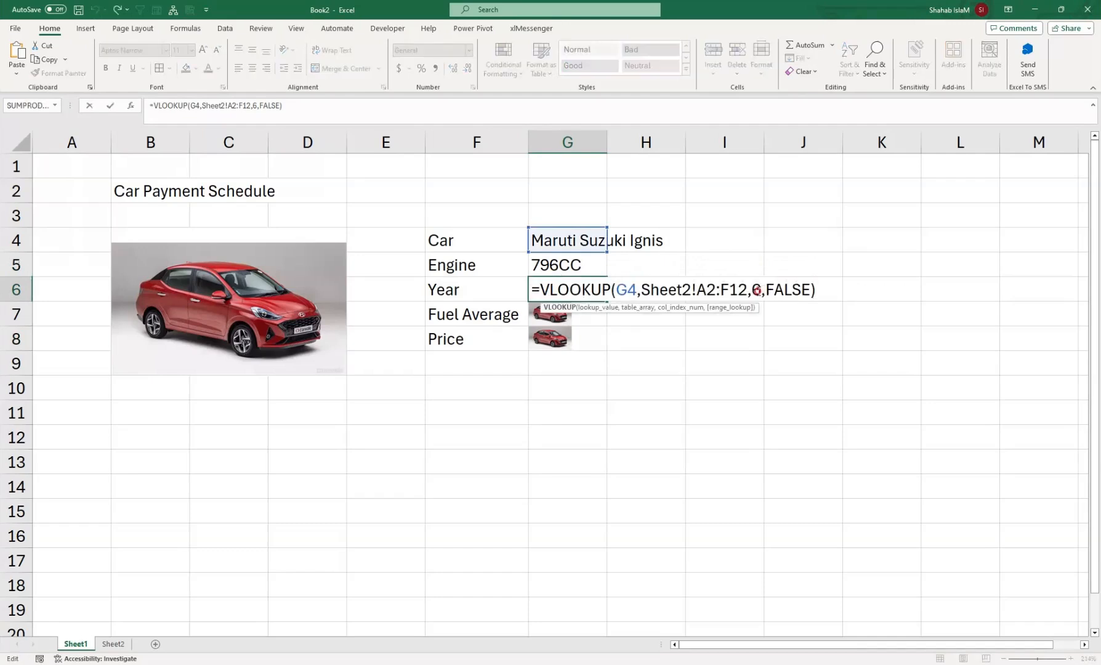
double_click(756, 290)
type("3")
key("Return")
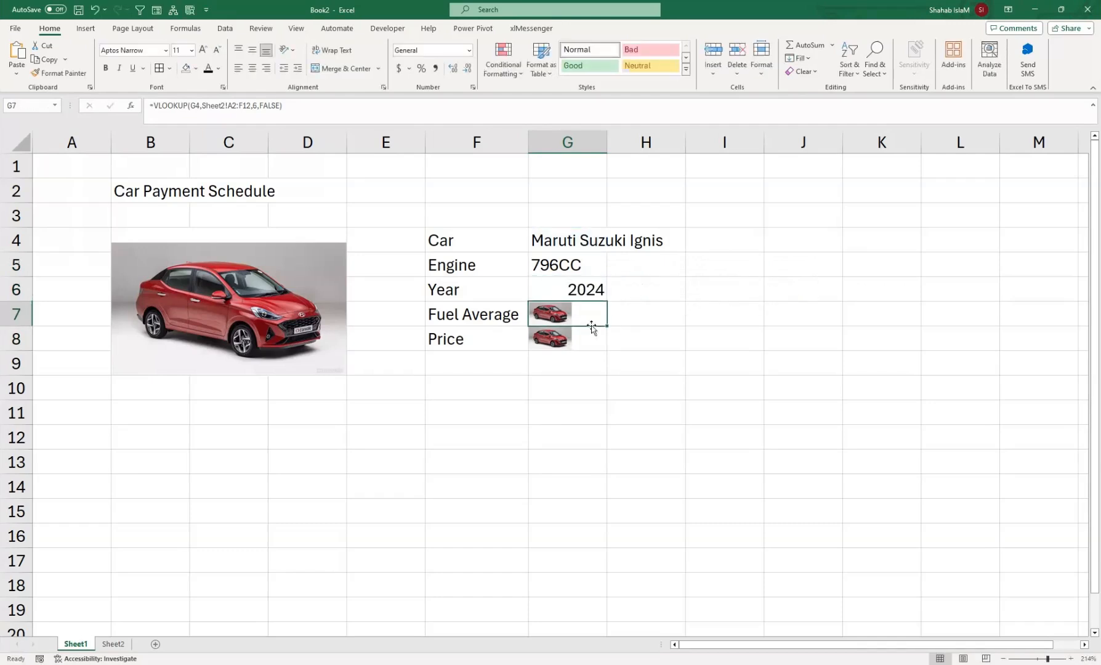
double_click(591, 312)
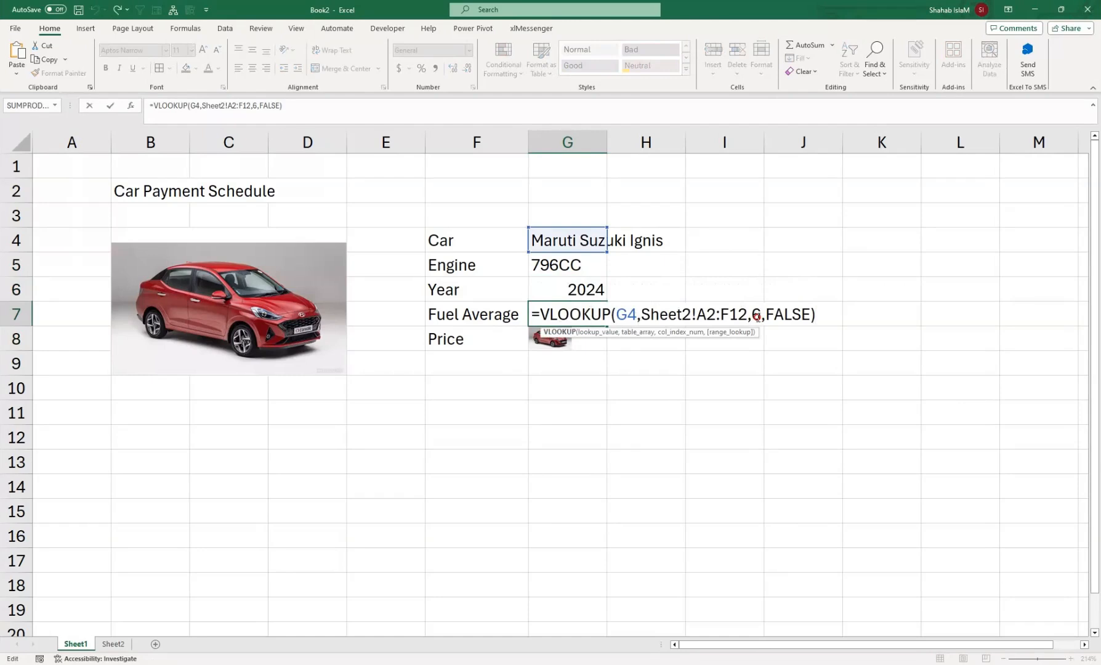
double_click(756, 317)
type("4")
key("Return")
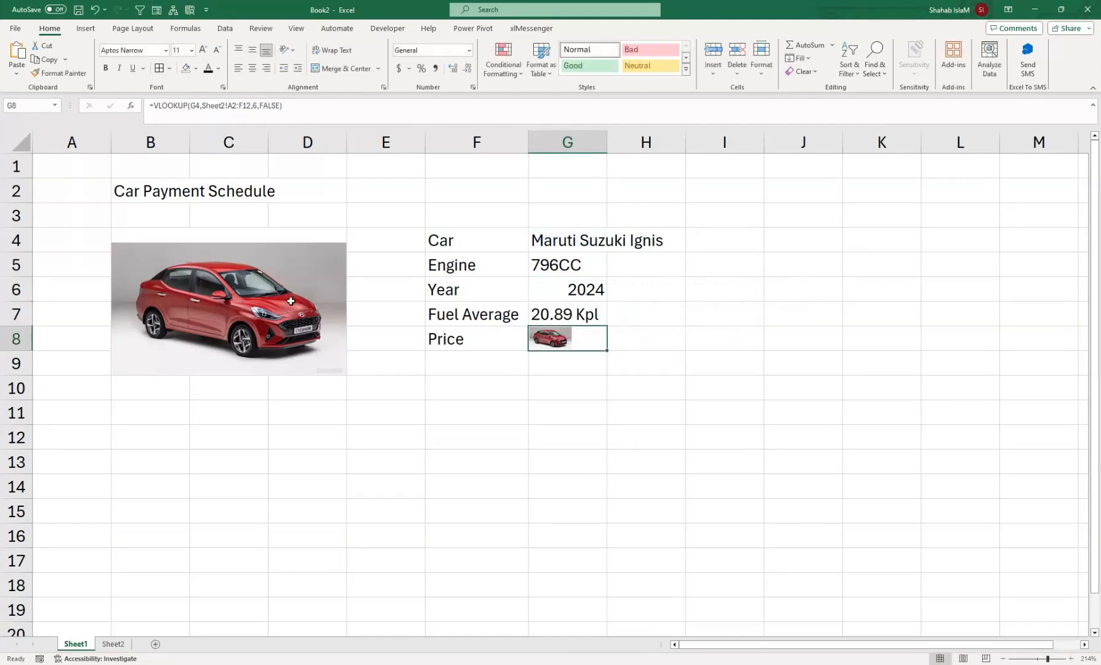
double_click(550, 350)
double_click(757, 339)
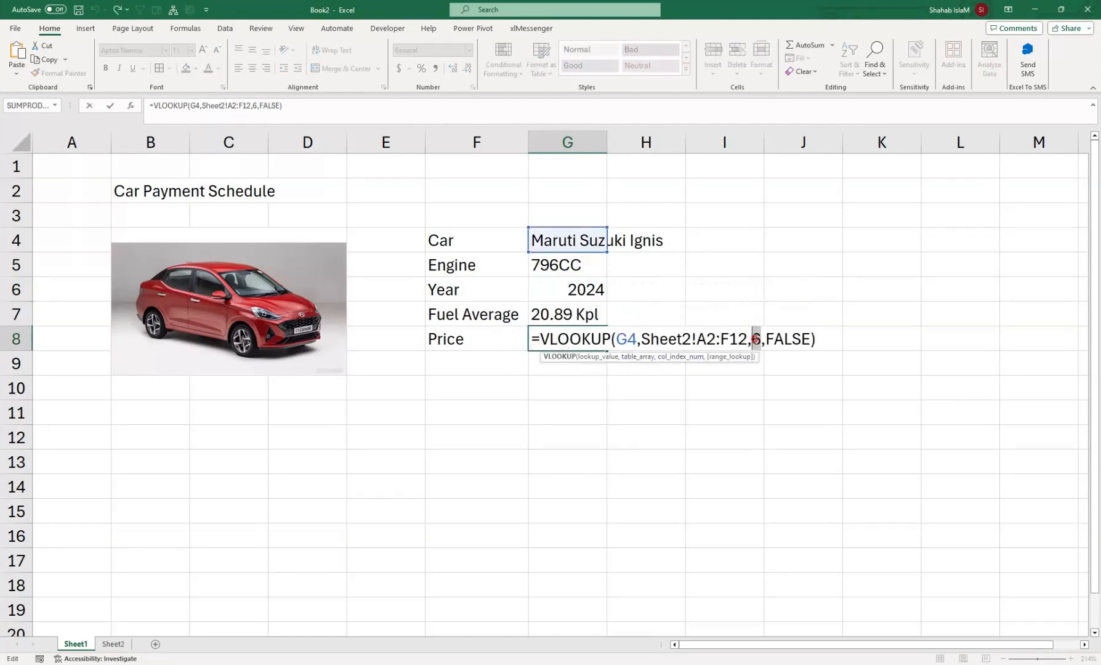
type("5")
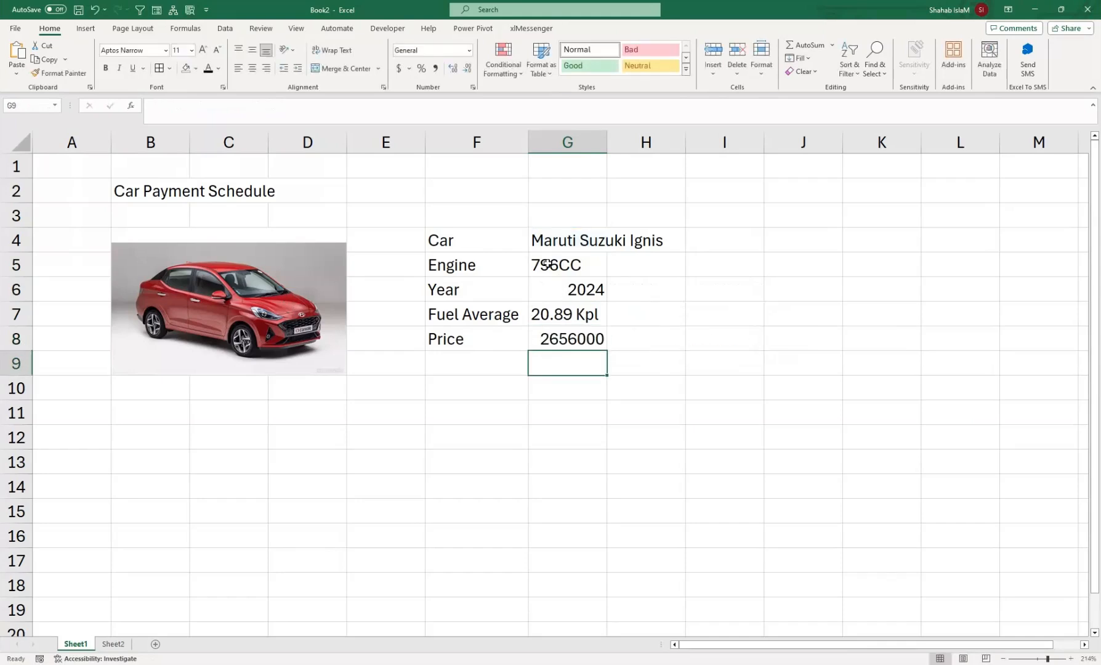
Step: Widen column G to about 17.43 and center the looked-up values in G5:G8
left_click(520, 242)
left_click_drag(608, 143, 684, 145)
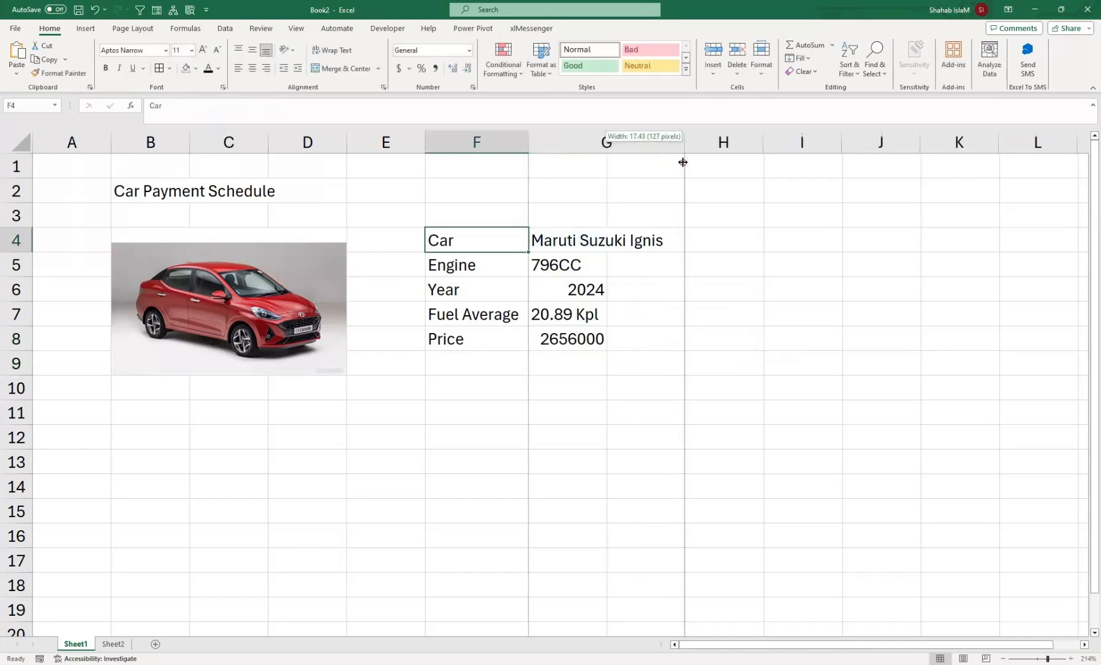
left_click(678, 238)
left_click_drag(598, 266, 601, 339)
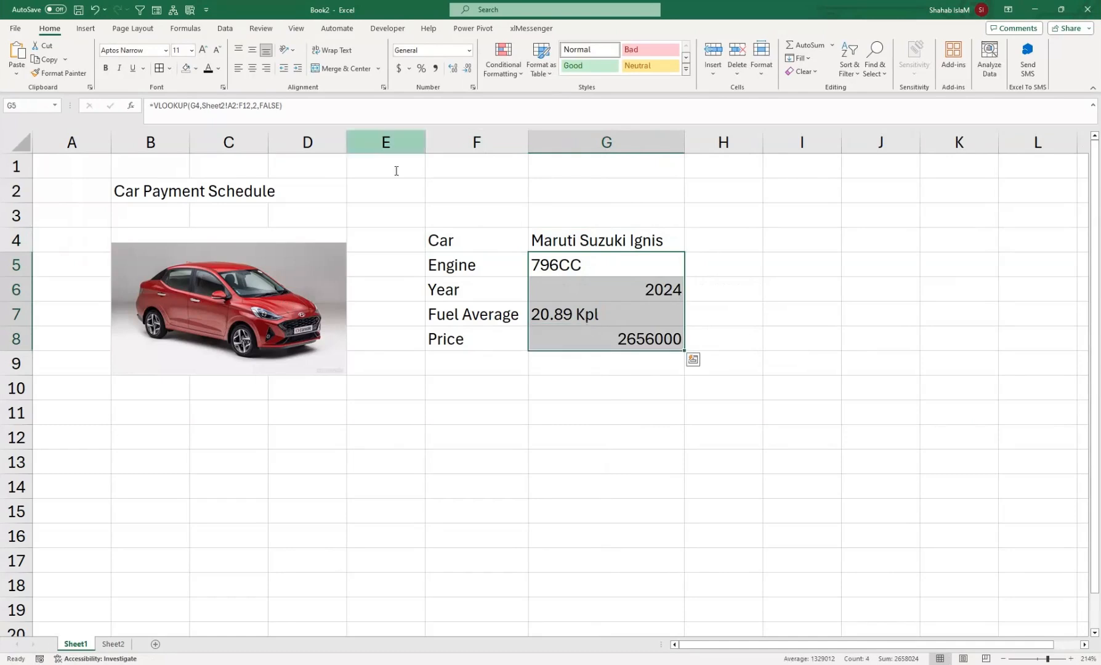
left_click(252, 68)
Step: Test the car dropdown in G4 with Maruti Suzuki Dzire AMT and Hyundai Grand i10 Nios, widening column G to fit the names
left_click(644, 244)
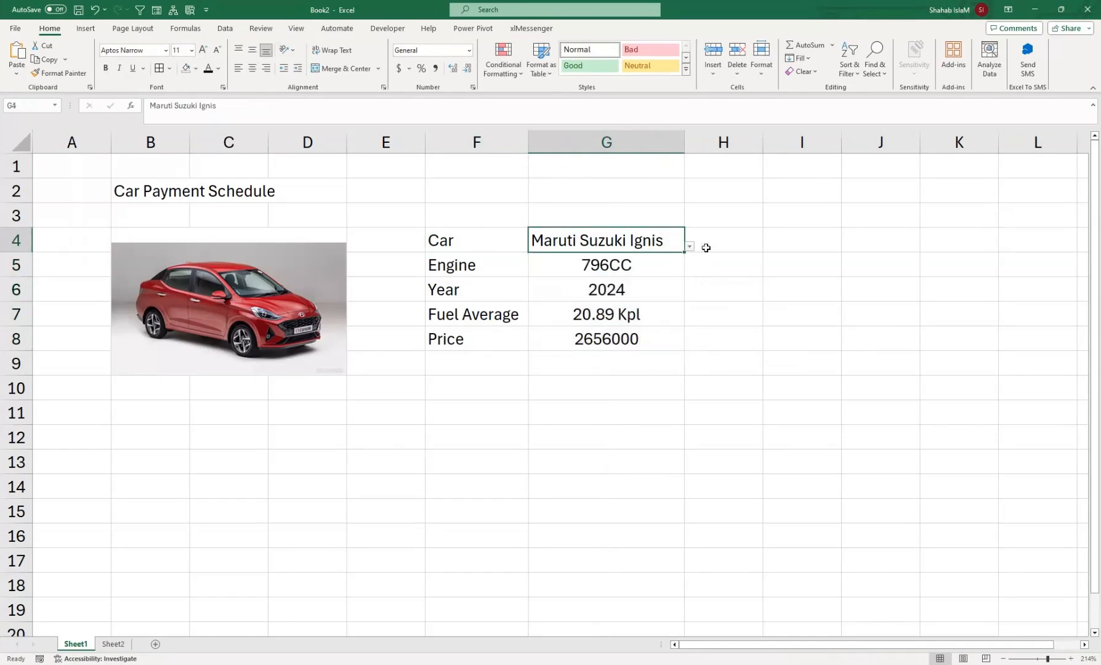
left_click(690, 246)
left_click(666, 288)
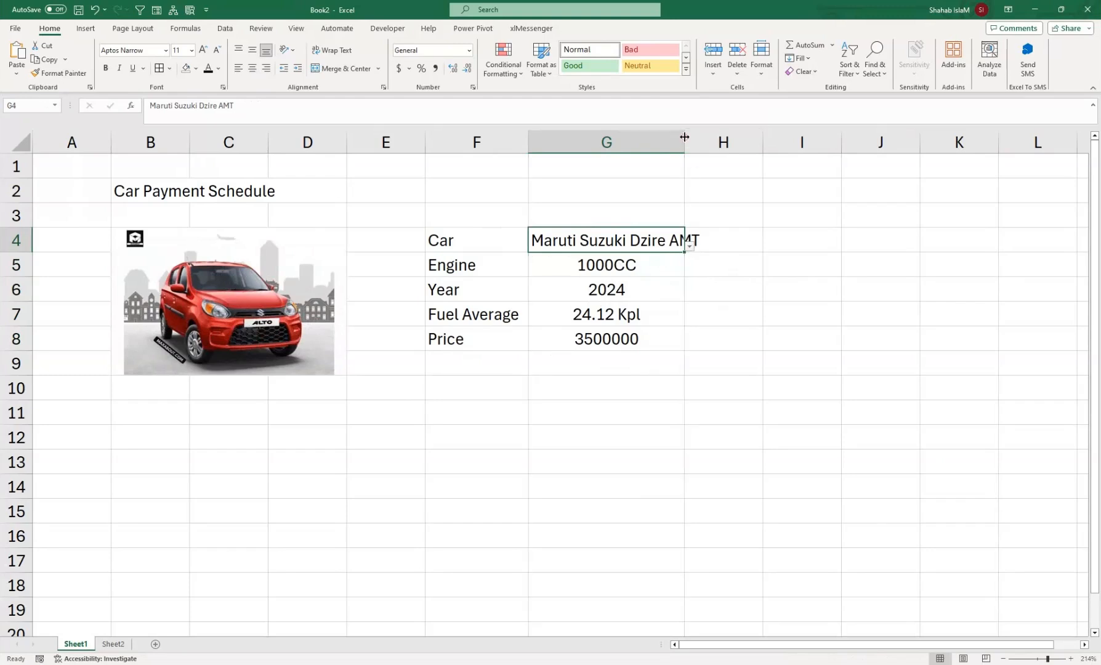
left_click_drag(684, 137, 720, 138)
left_click(725, 247)
left_click(662, 326)
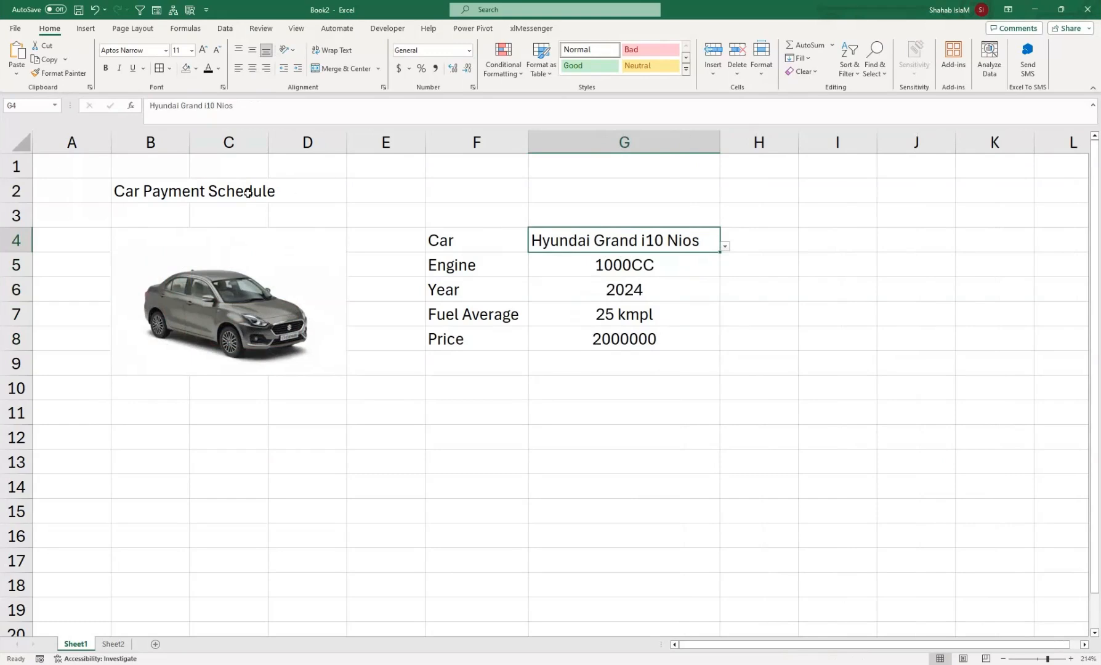
Step: Merge and center B11:D11 and F11:H11, and narrow column G
left_click(146, 408)
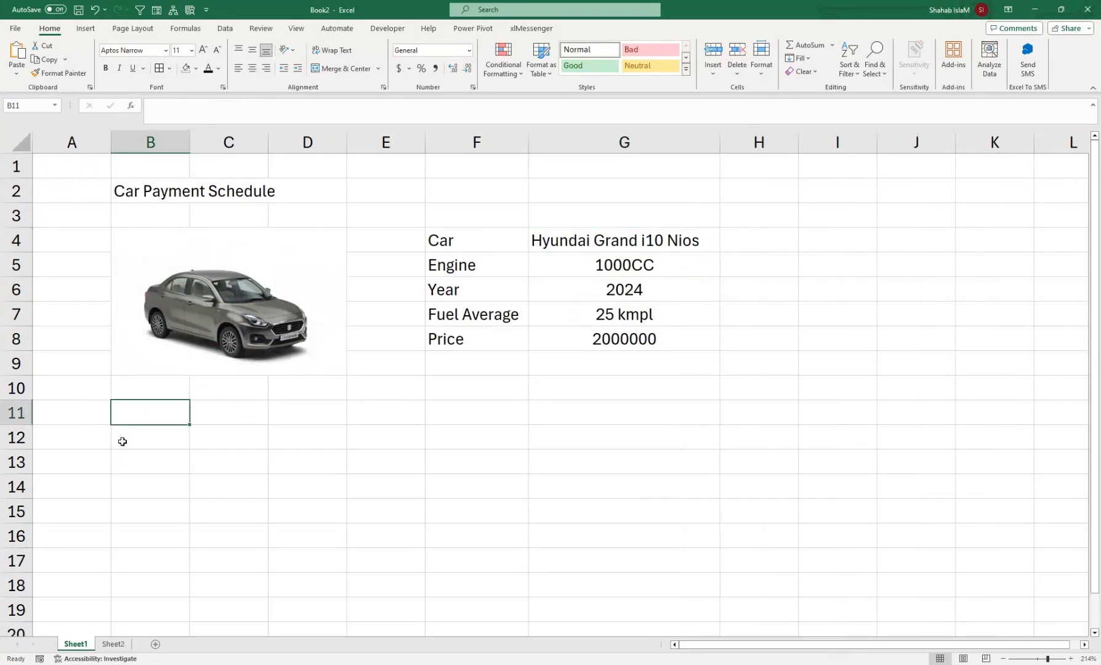
left_click_drag(148, 415, 280, 420)
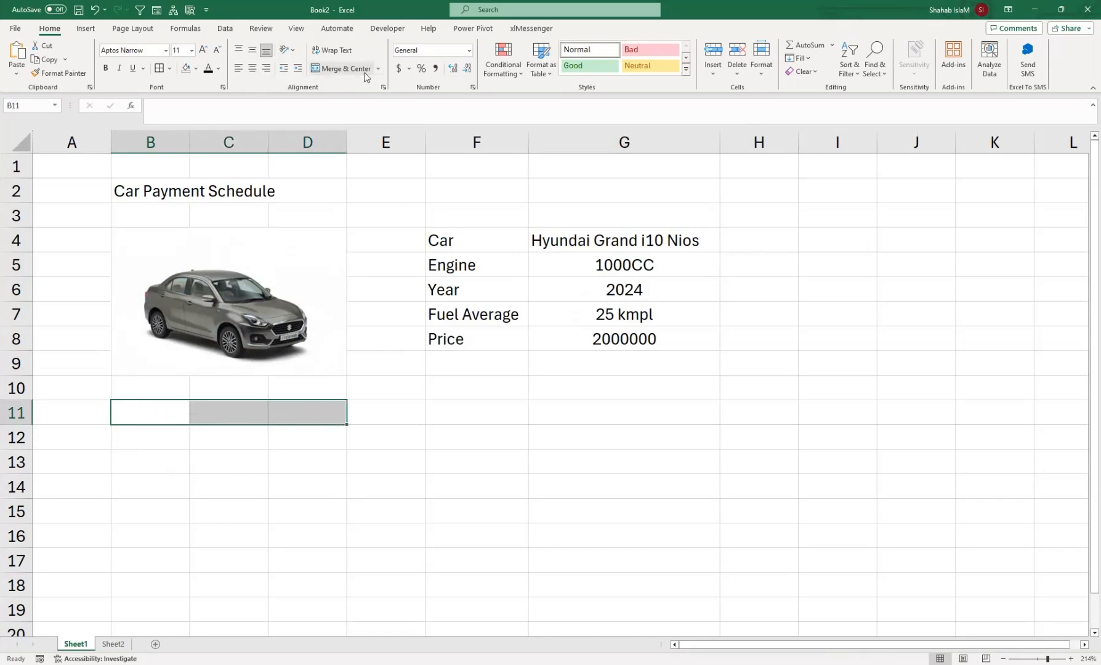
left_click(343, 68)
left_click_drag(499, 412, 720, 411)
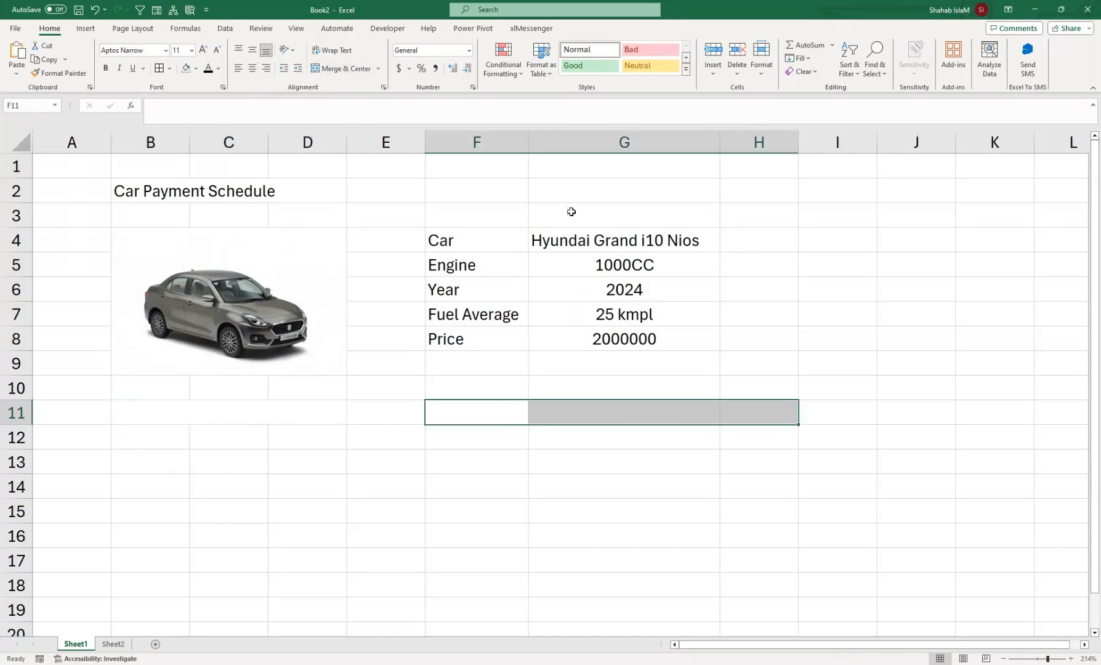
left_click(343, 68)
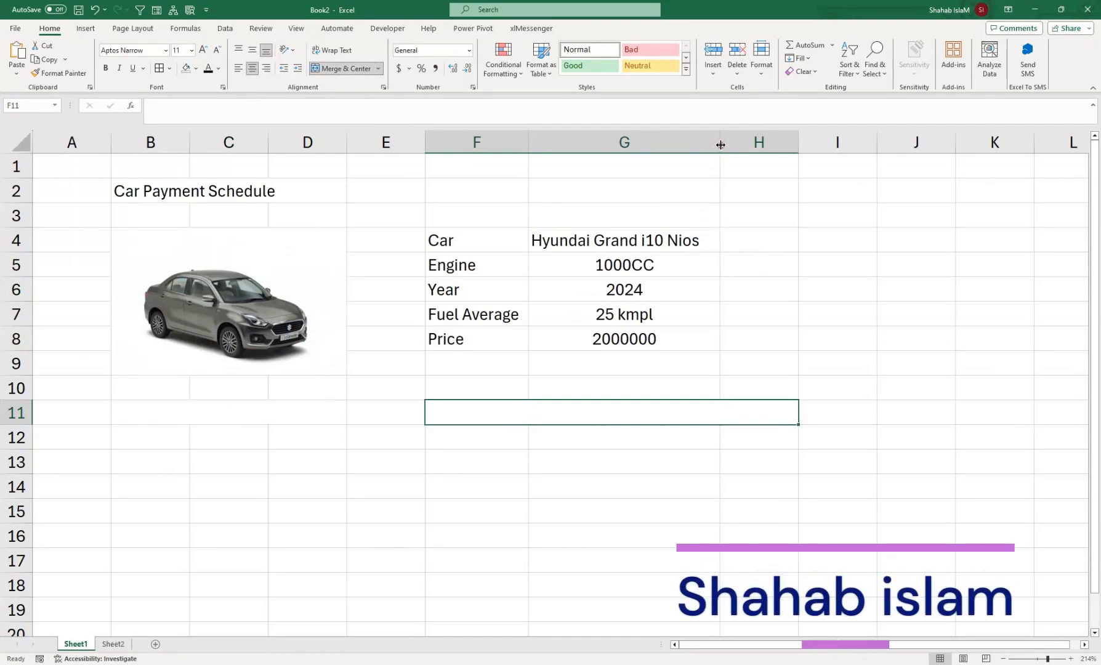
left_click_drag(720, 152, 648, 152)
Step: Enter the headings Input Data in merged cell B11 and Loan Summary in merged cell F11
left_click(223, 414)
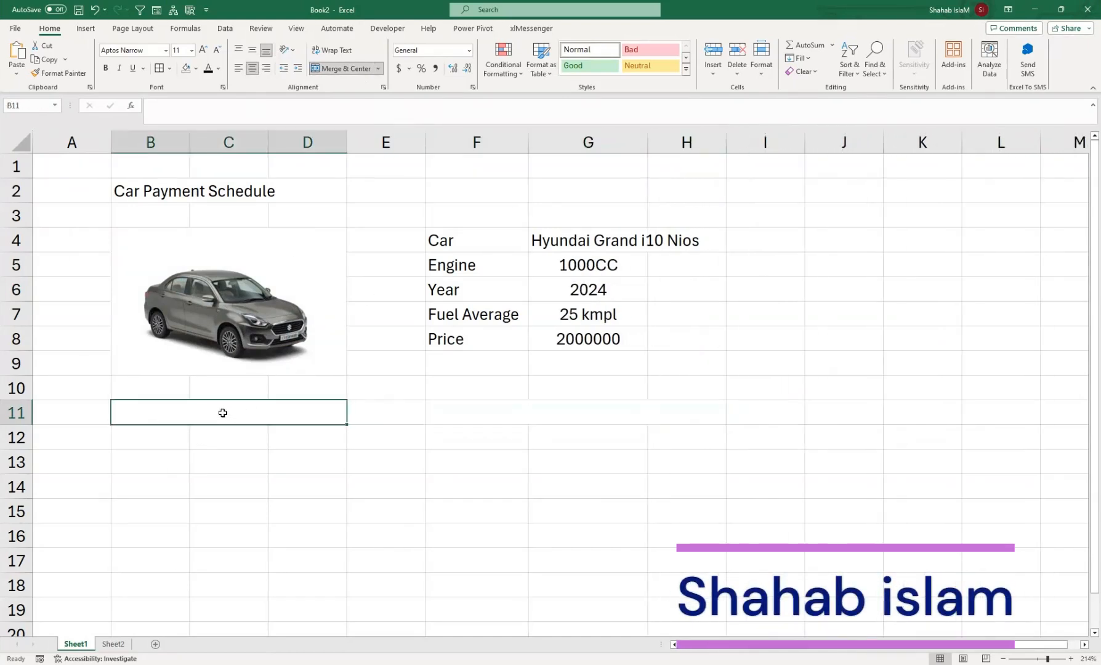
type("In")
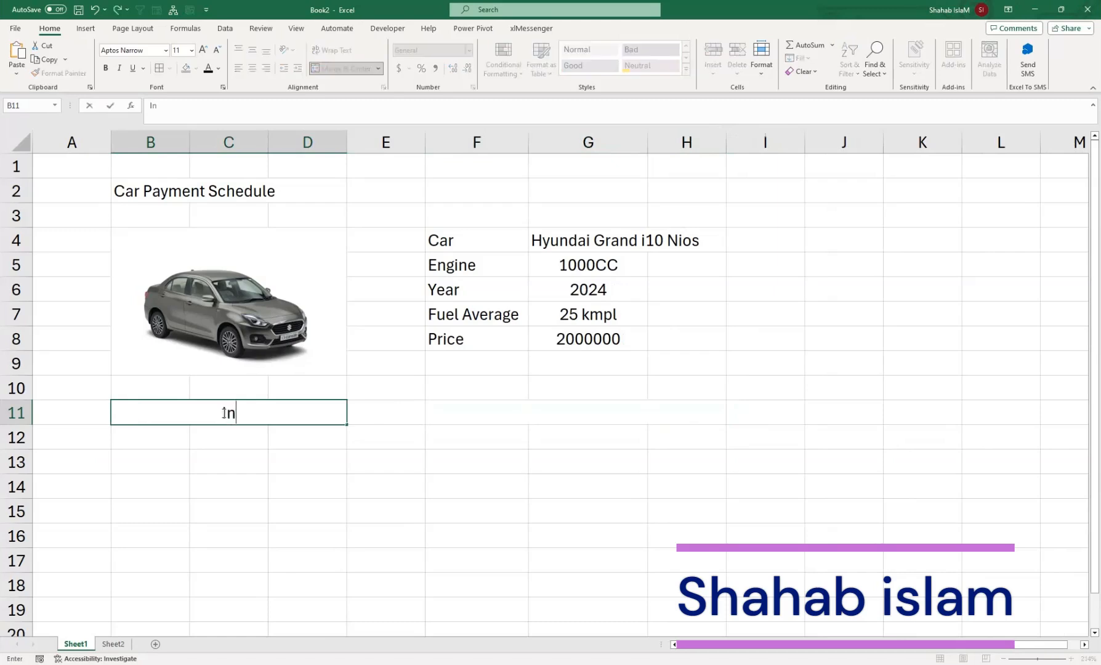
type("put Data")
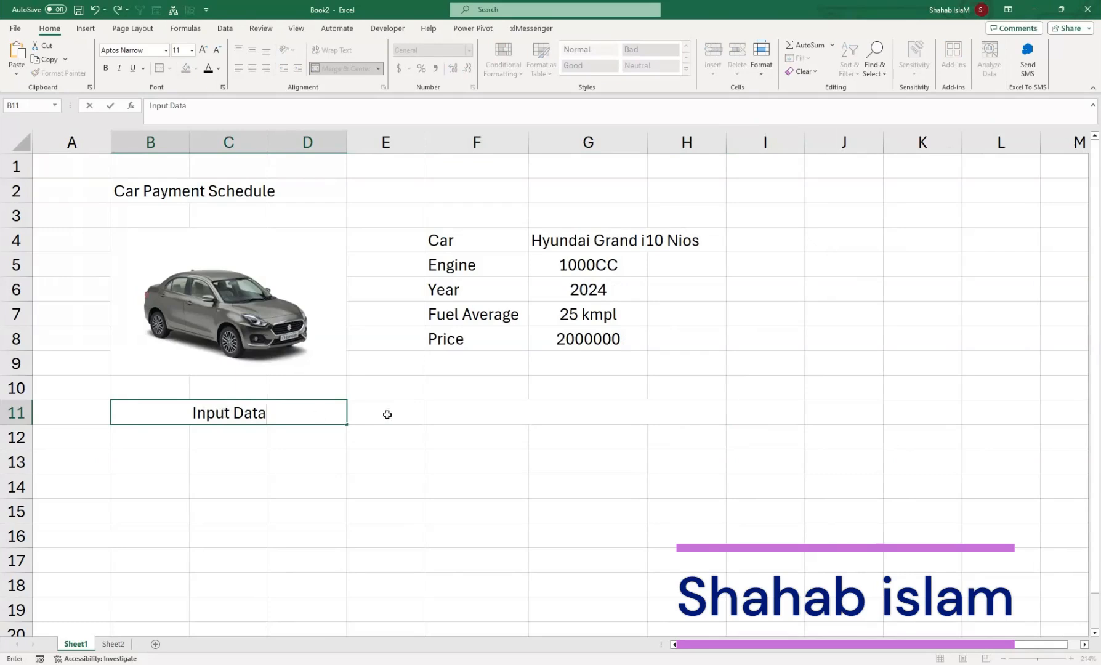
left_click(500, 412)
type("Loan")
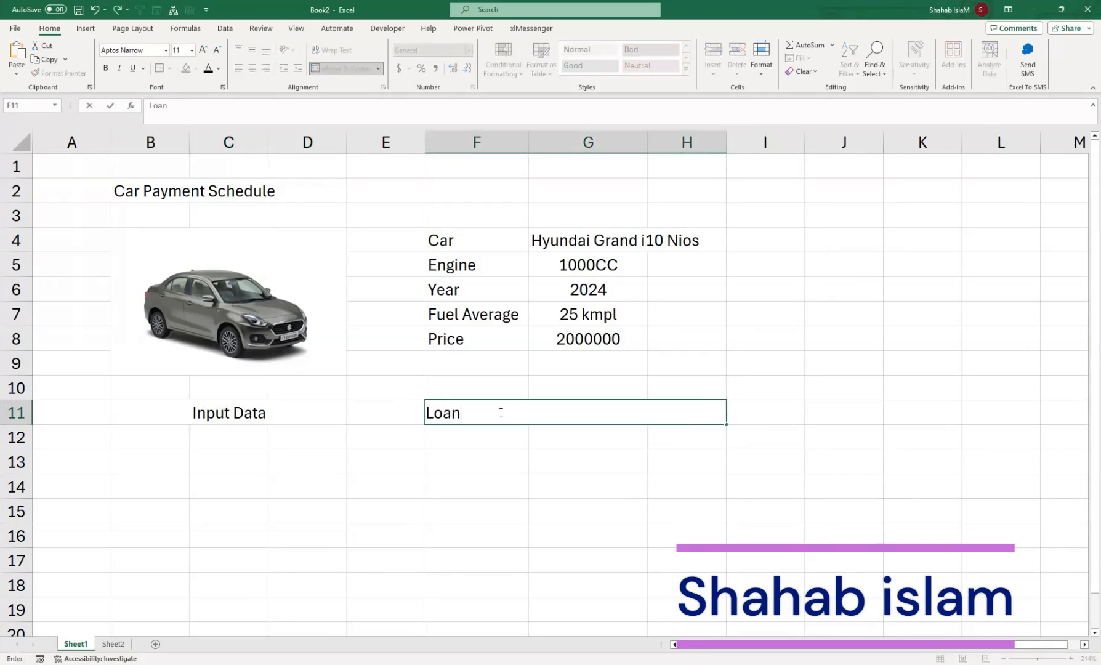
type(" Summary")
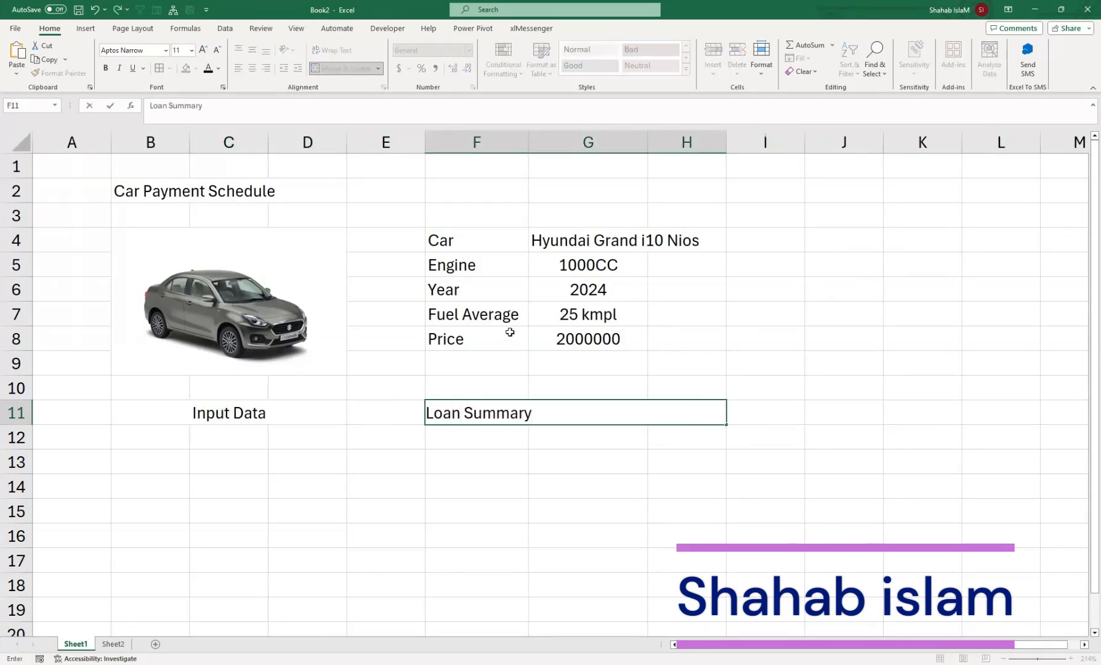
left_click(374, 517)
Step: Make the Input Data and Loan Summary headings bold and increase their font size to 14
left_click(328, 411)
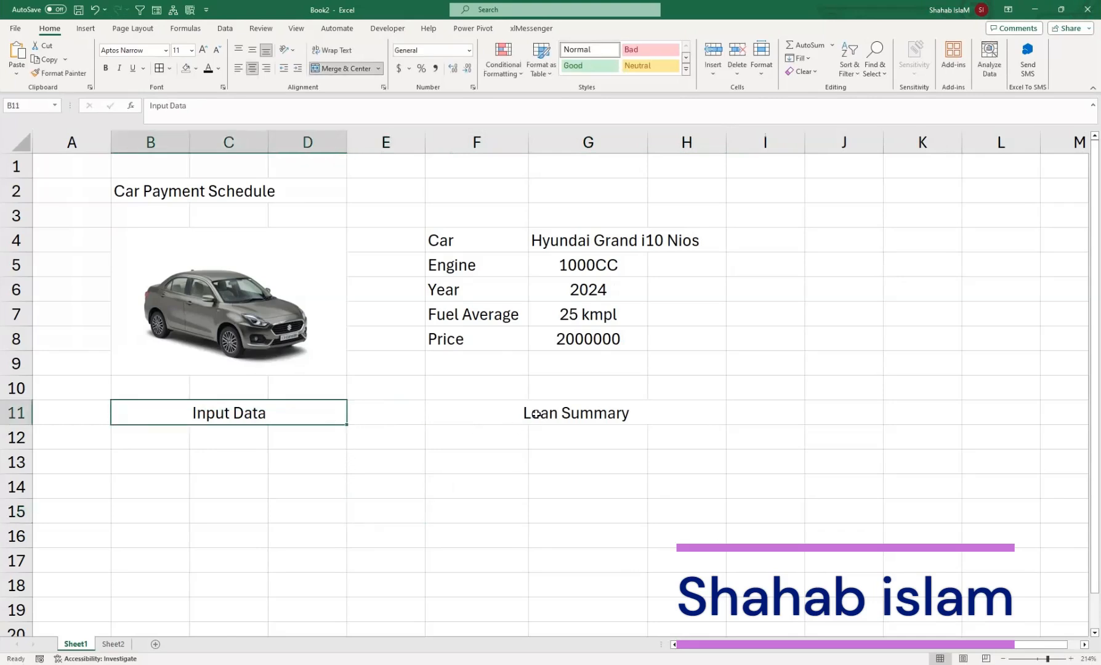
left_click(536, 413, "ctrl")
left_click(106, 68)
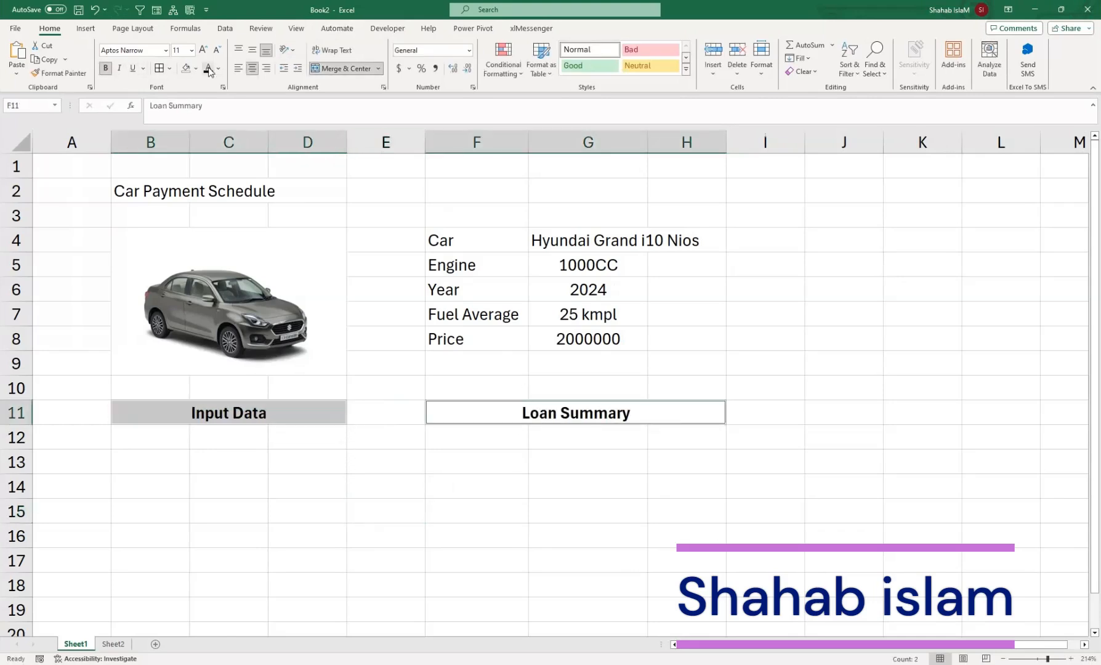
left_click(203, 50)
left_click(203, 50)
left_click(164, 443)
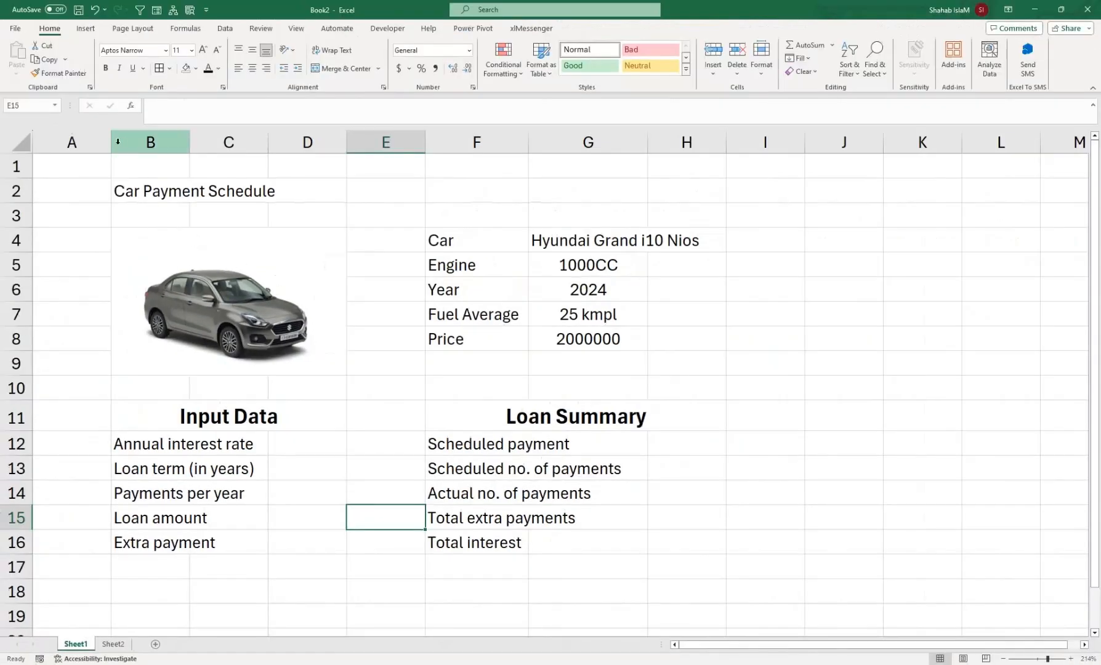
Step: Narrow column A to a slim margin and merge G4:H8 across, row by row
left_click(93, 140)
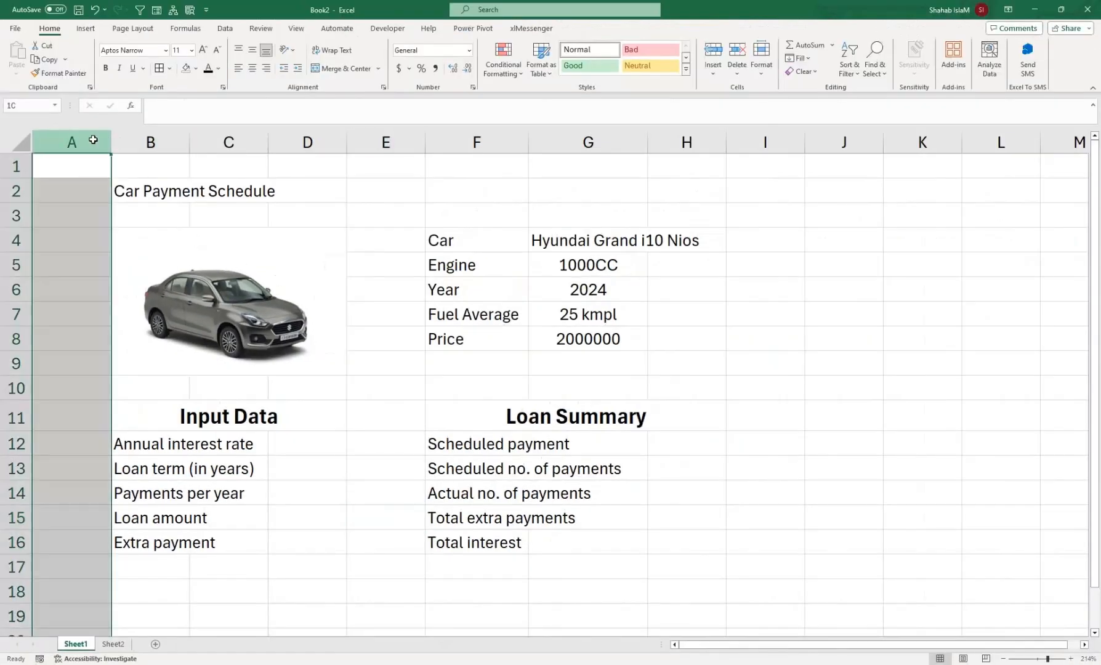
left_click_drag(112, 141, 54, 140)
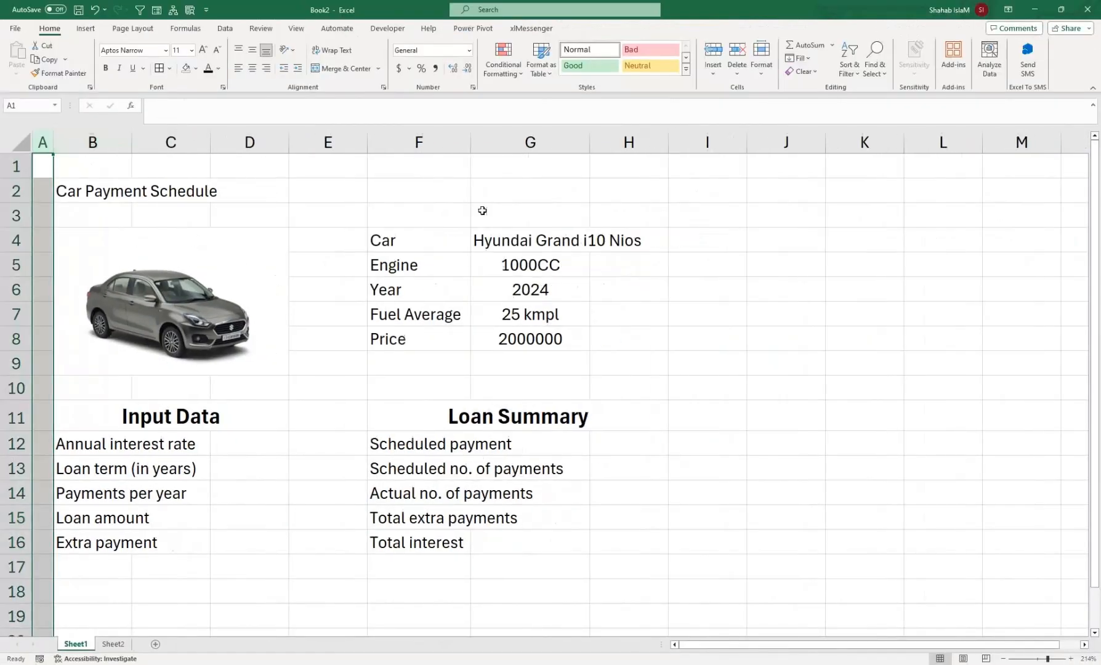
left_click_drag(509, 245, 631, 344)
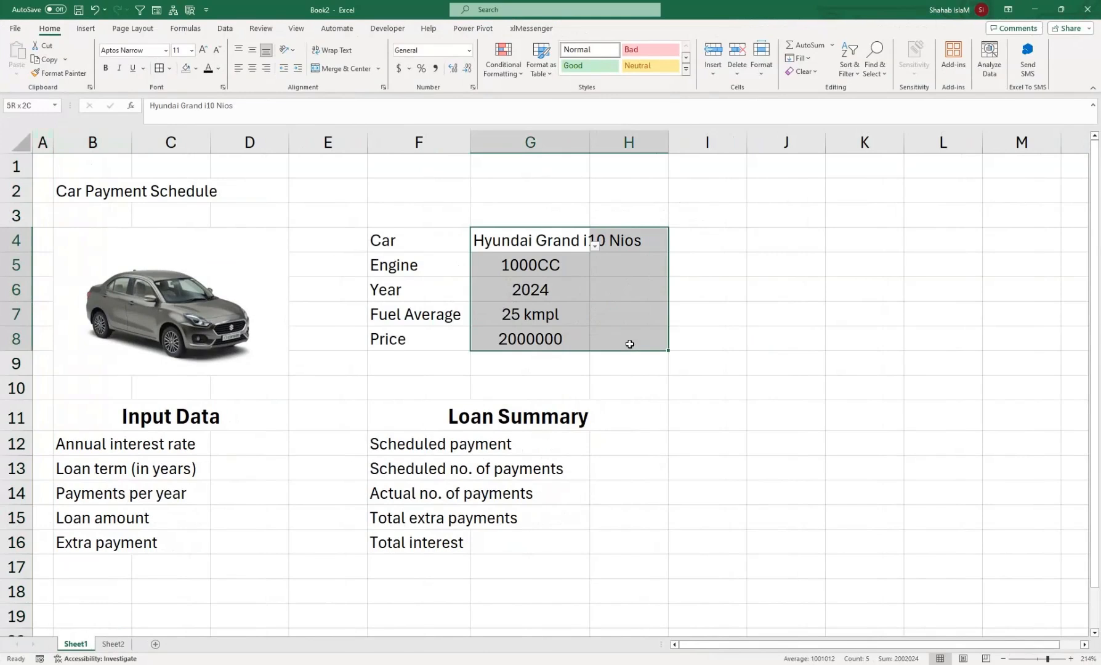
left_click(378, 69)
left_click(372, 96)
left_click(506, 267)
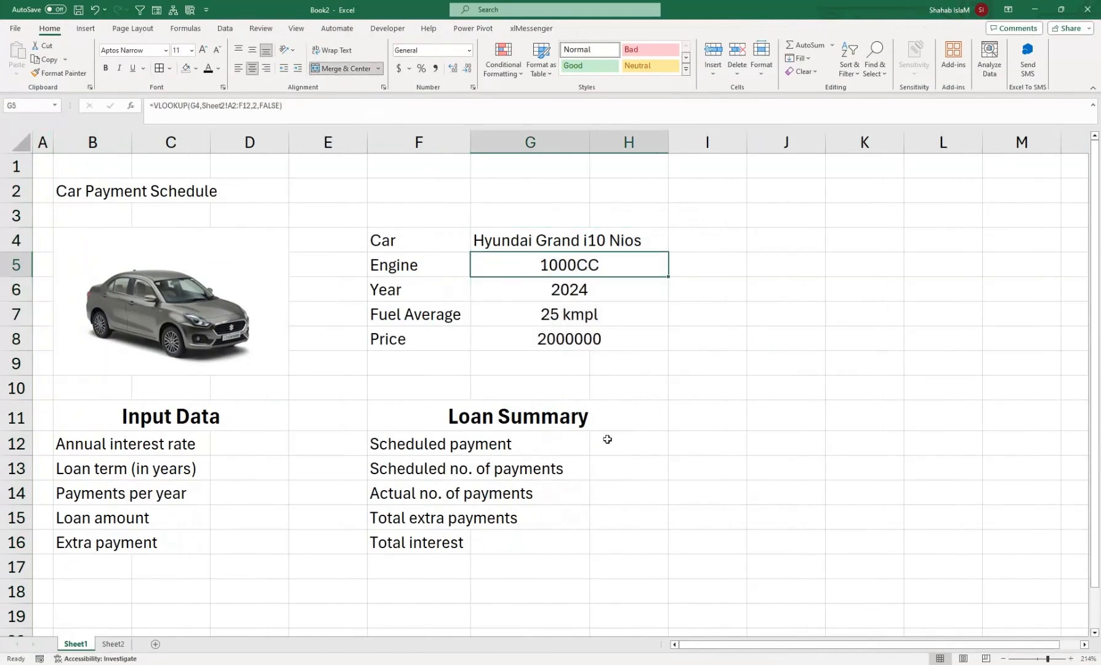
Step: Widen column C slightly to give the Input Data labels more room
left_click_drag(210, 141, 226, 140)
left_click(238, 420)
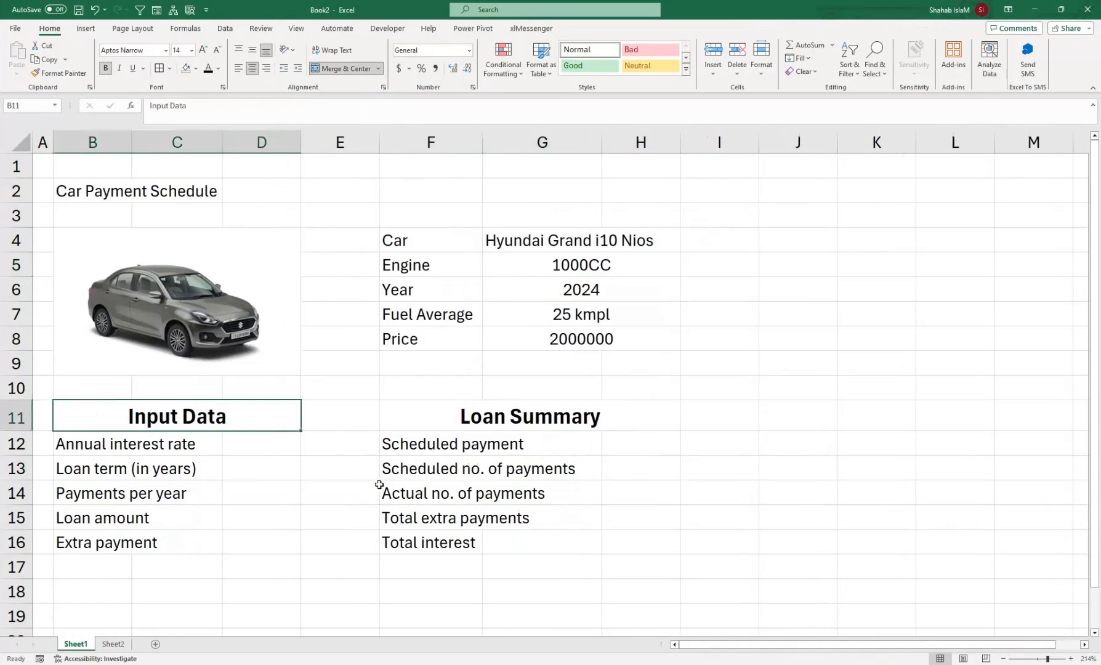
left_click(269, 441)
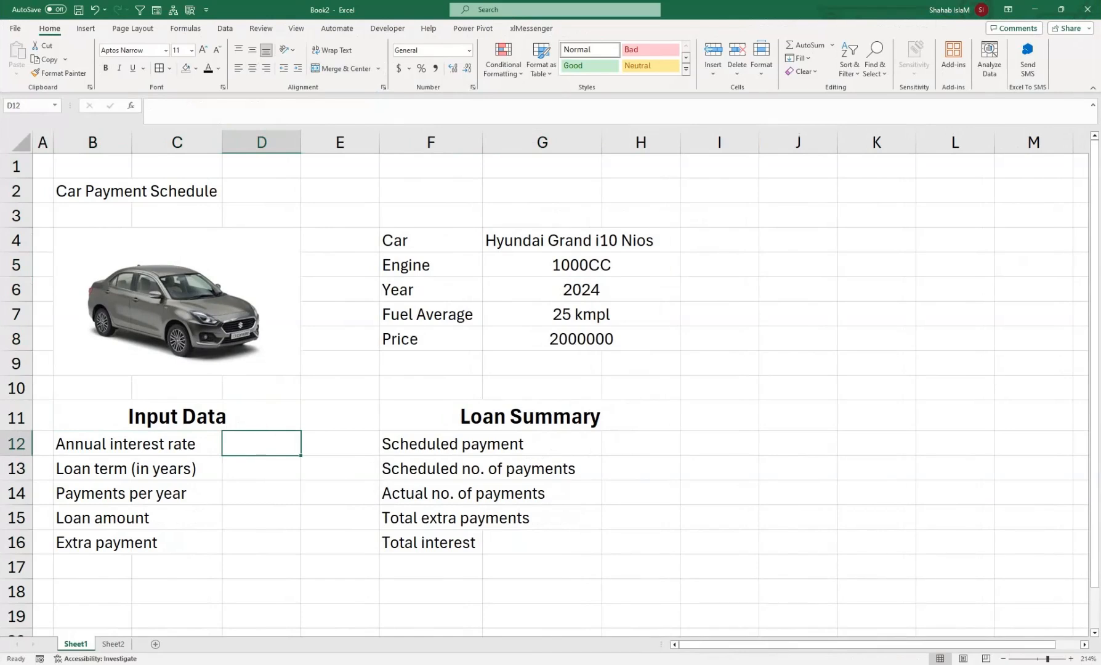
Step: Enter the label Down Payment in F9 below Price and widen column F to fit it
left_click(413, 363)
type("Dw")
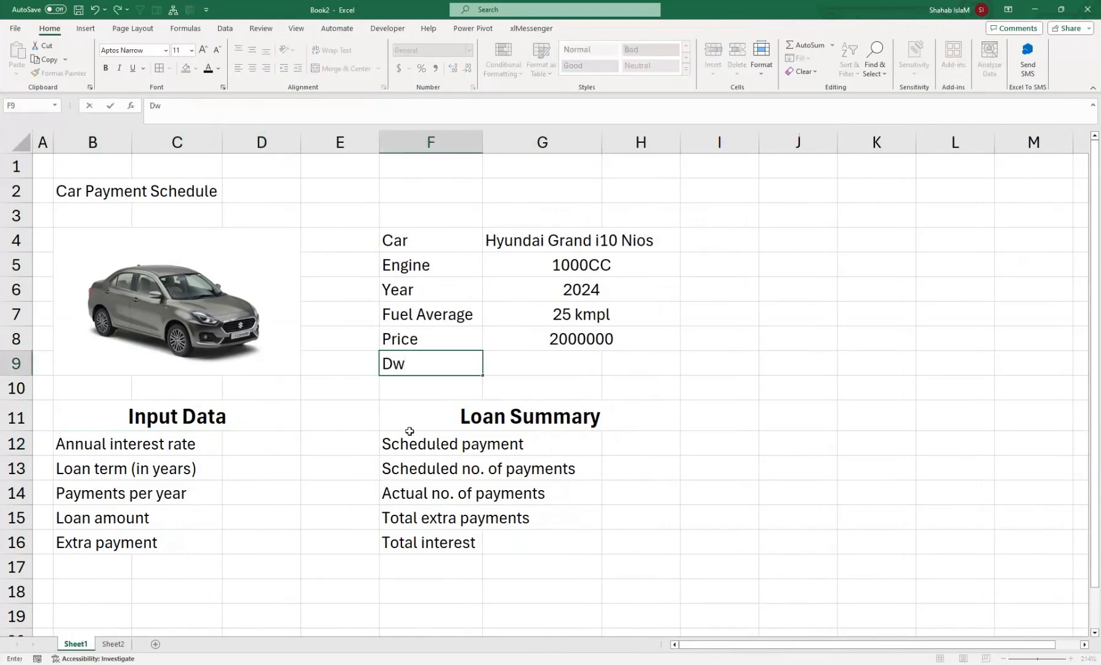
key("BackSpace")
type("own O")
key("BackSpace")
type("O")
key("BackSpace")
type("Payment")
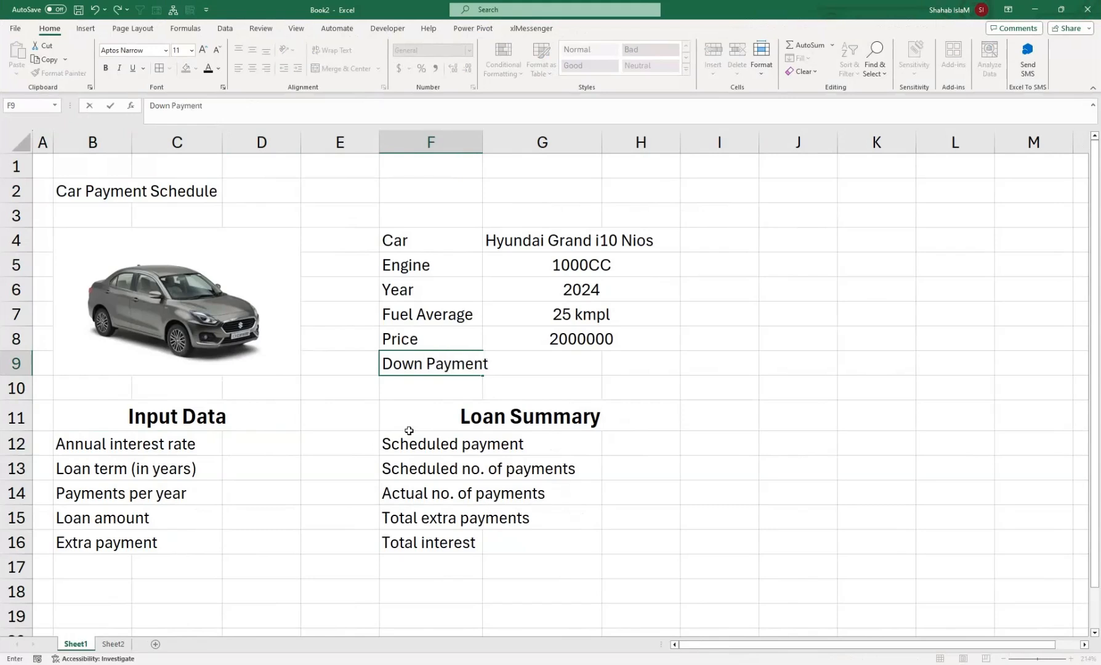
left_click(525, 368)
left_click_drag(488, 142, 497, 141)
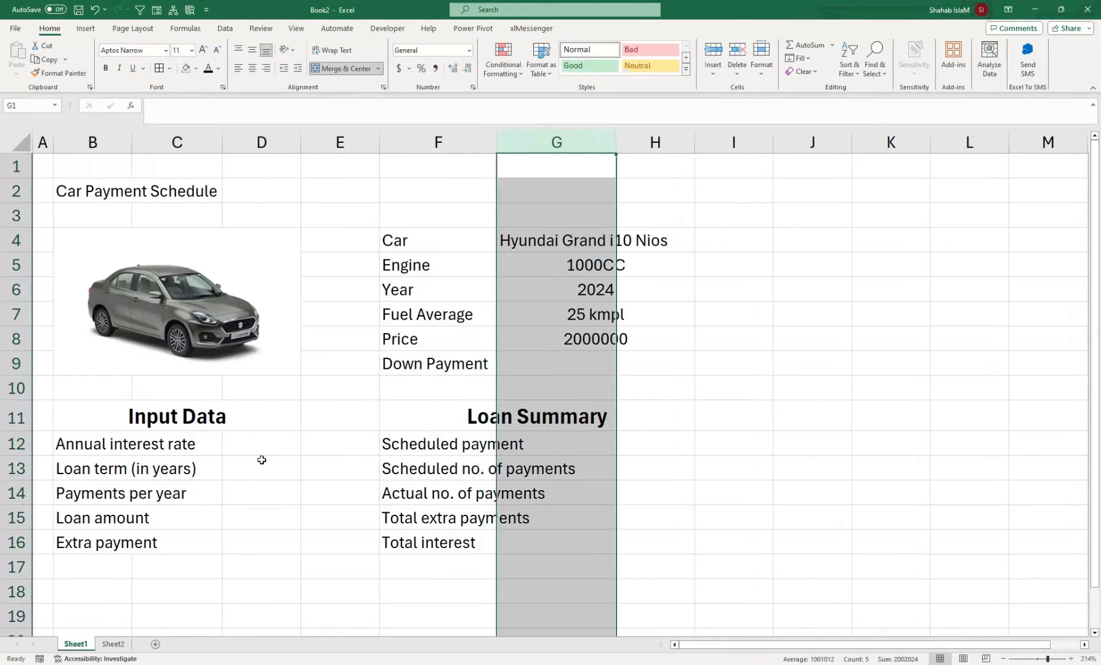
Step: Enter 7% as the annual interest rate in D12 and 2.5 as the loan term in years in D13
left_click(246, 431)
type("7")
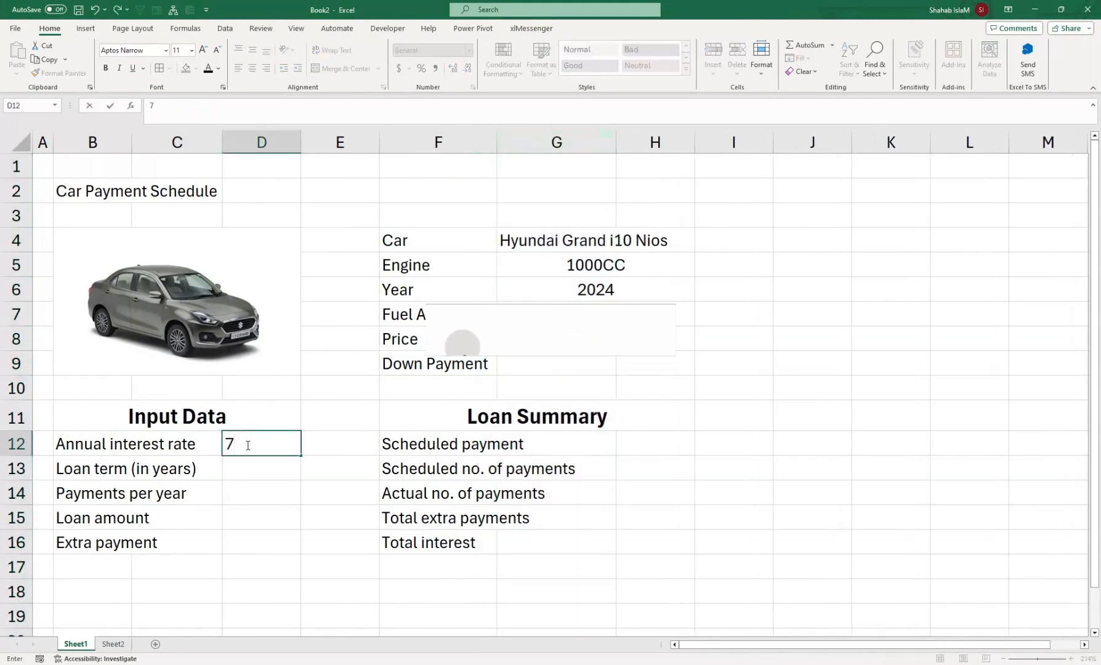
type("%")
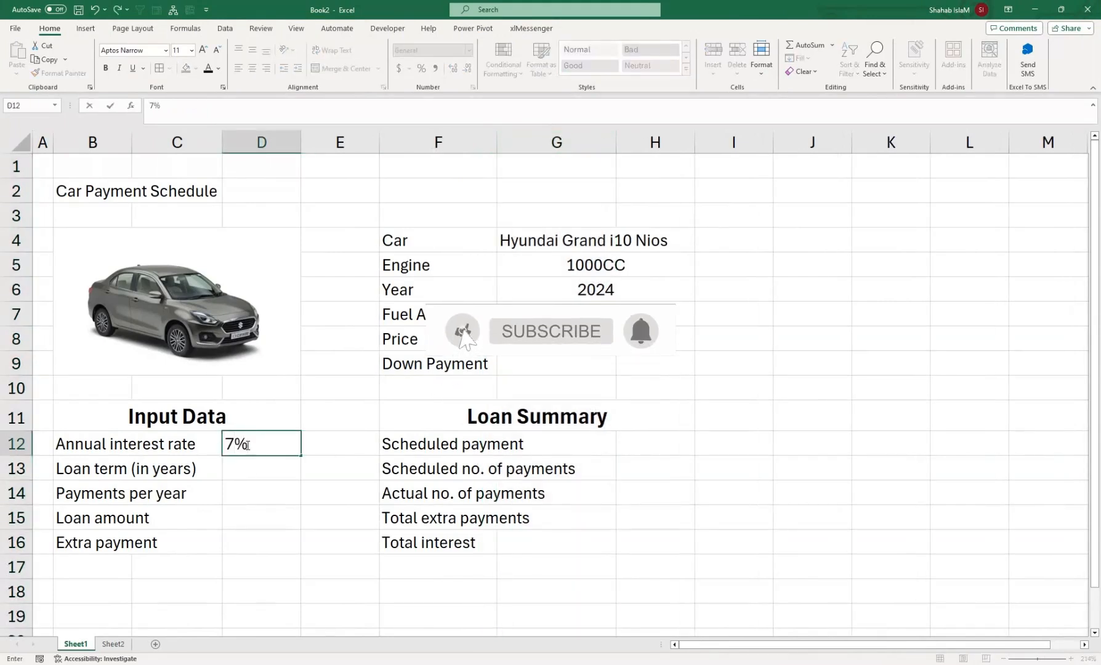
key("Return")
type("2.5")
key("Return")
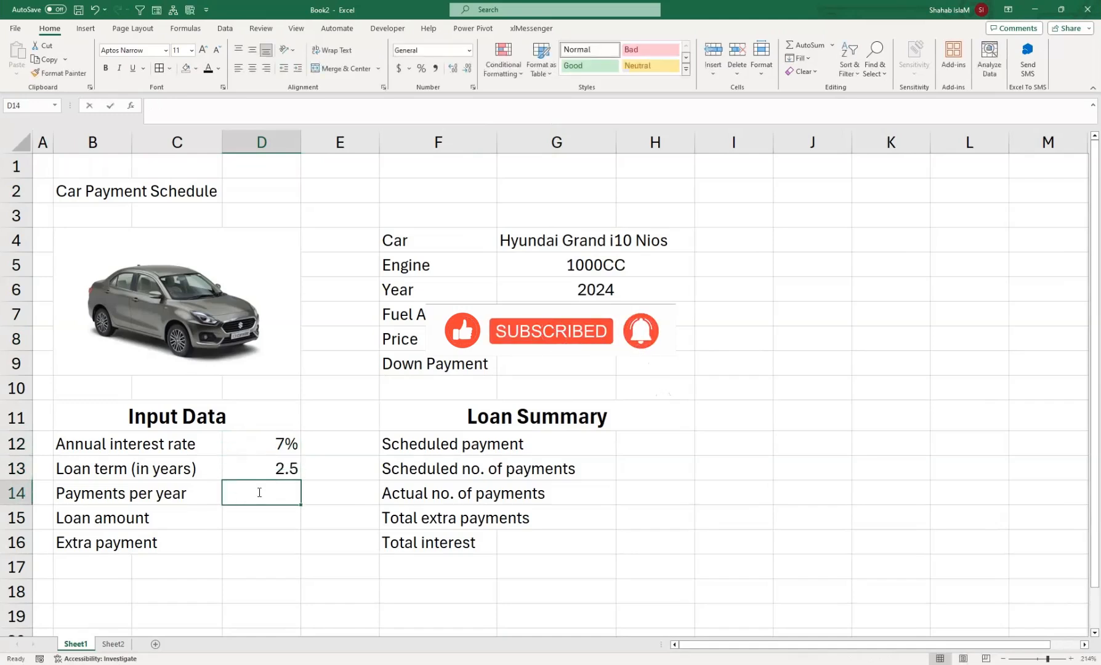
Step: Enter 12 payments per year in D14 and calculate the loan amount in D15 with =G8-G9
type("12")
key("Return")
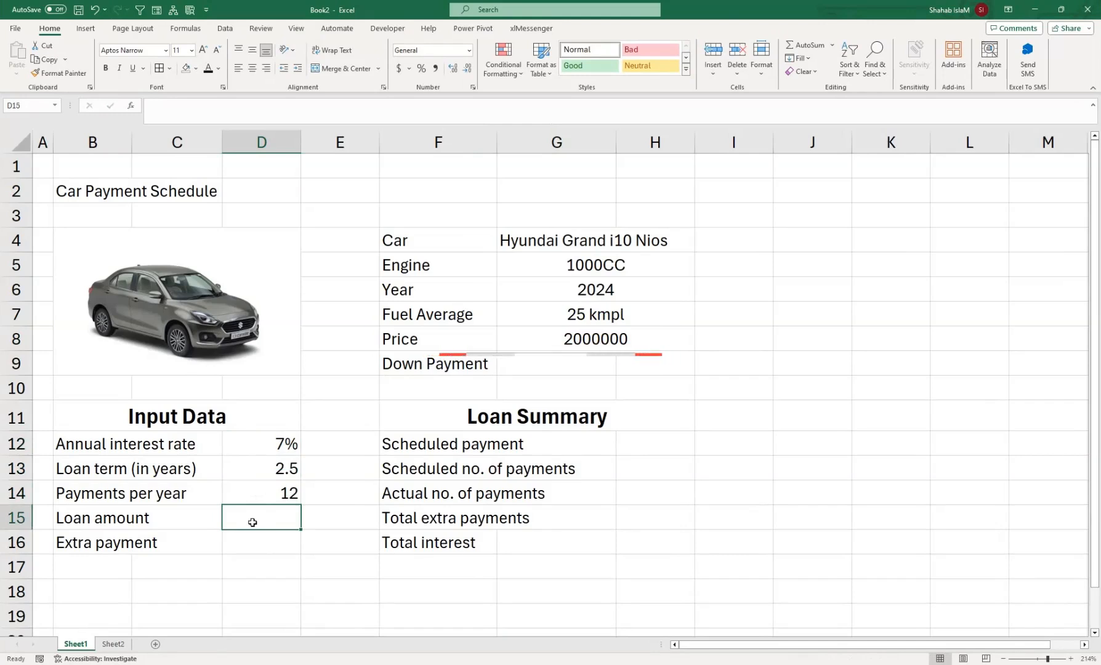
type("=")
left_click(545, 331)
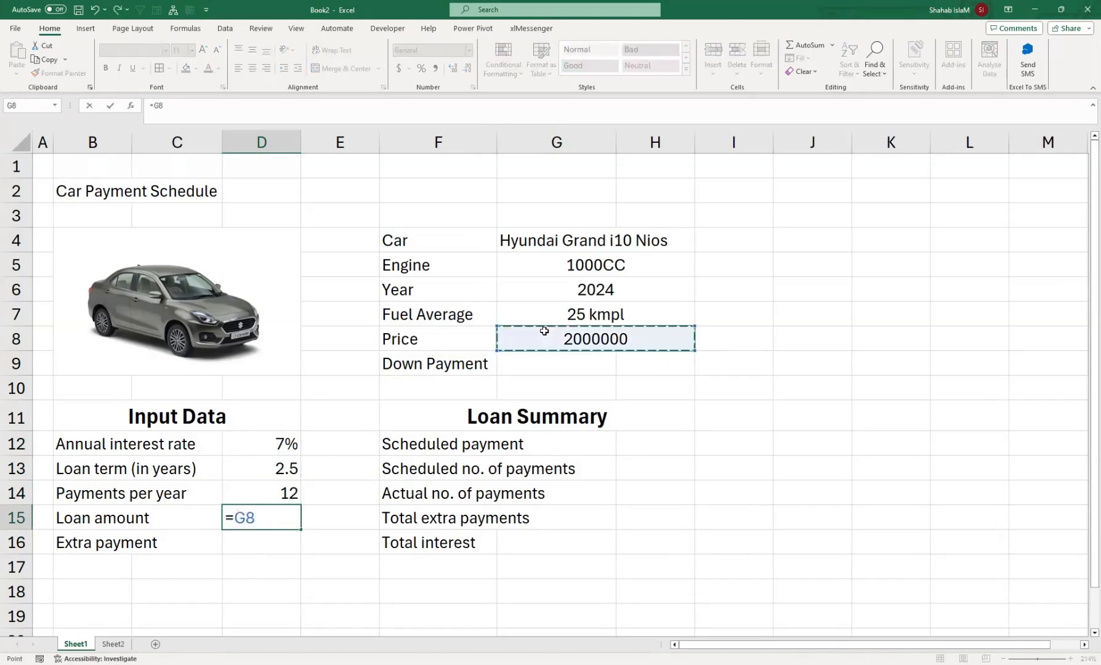
type("-")
left_click(579, 368)
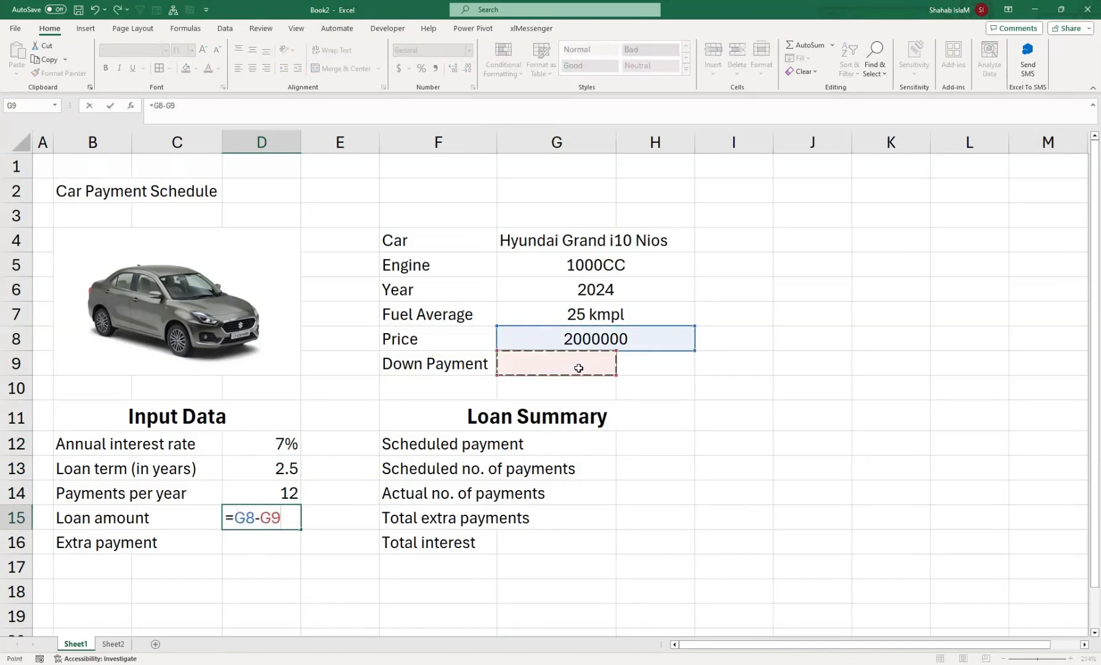
key("Return")
Step: Merge G9:H9 across beside the Down Payment label
left_click_drag(588, 366, 627, 360)
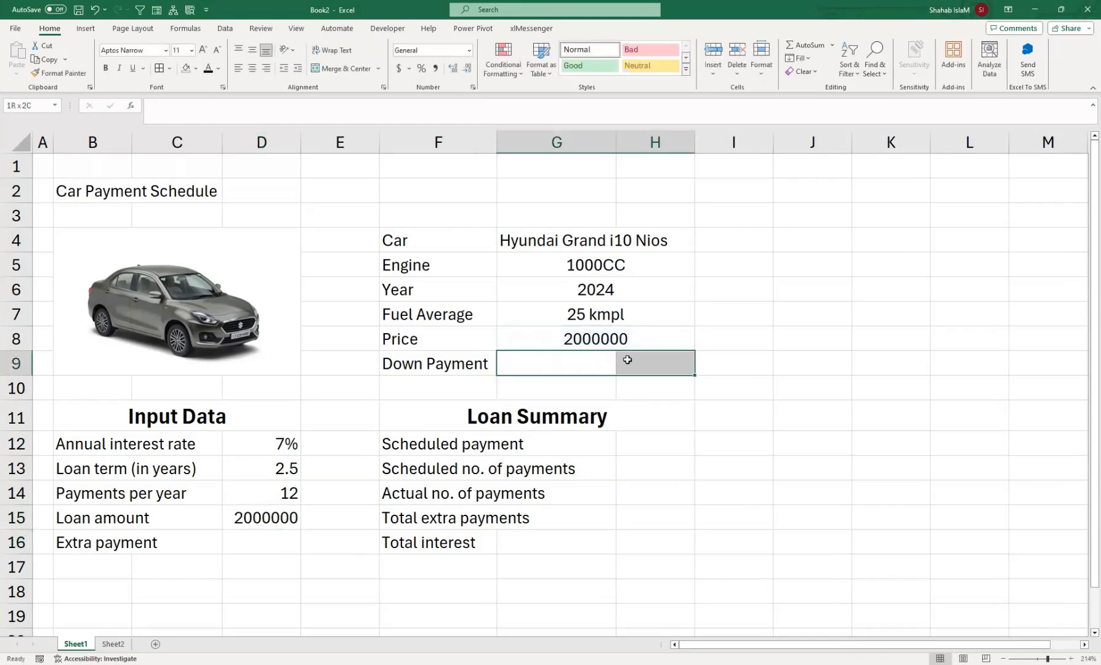
left_click(379, 70)
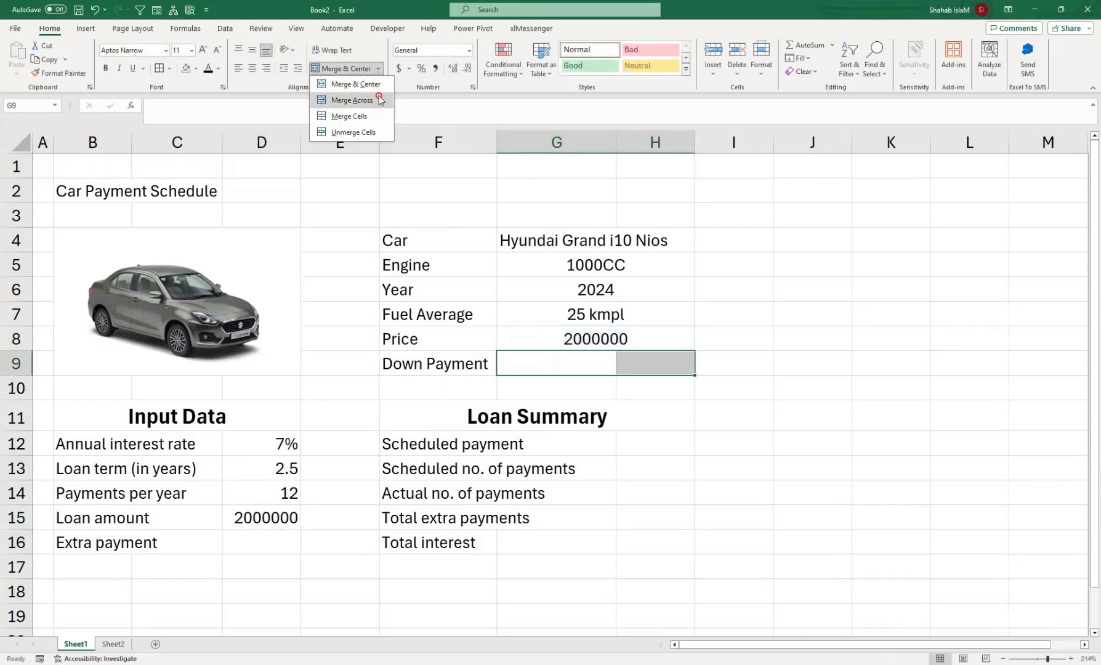
left_click(379, 99)
Step: Enter 500 as the extra payment in D16
left_click(258, 547)
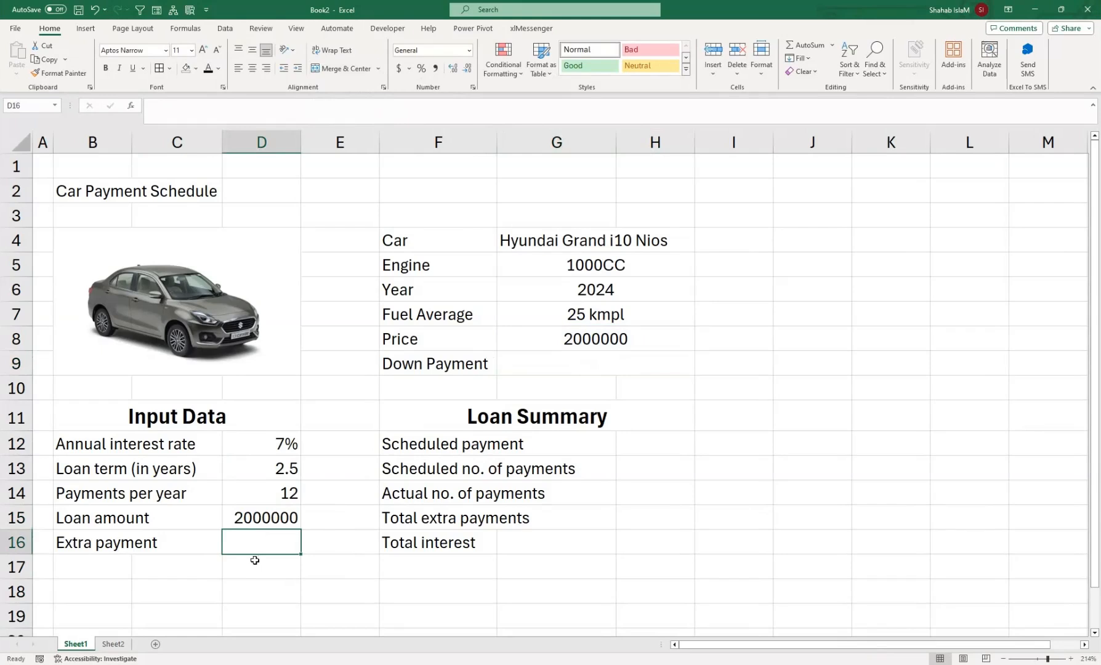
type("500")
key("Return")
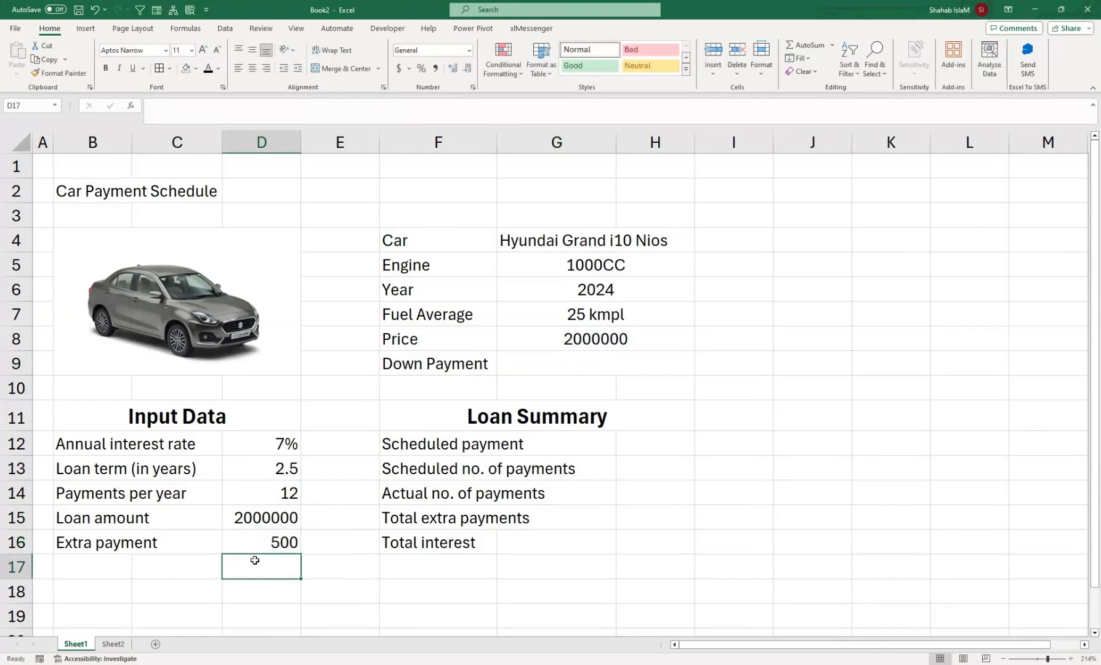
left_click(236, 543)
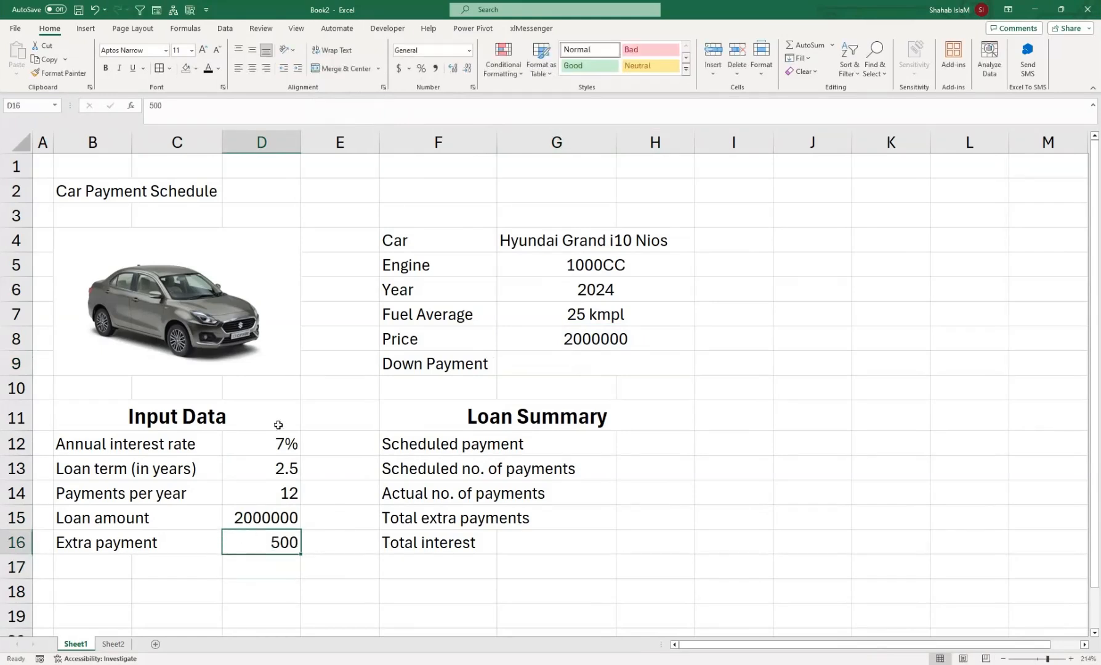
Step: Enter a down payment of 200000 in the merged cell G9 and center it horizontally
left_click(558, 366)
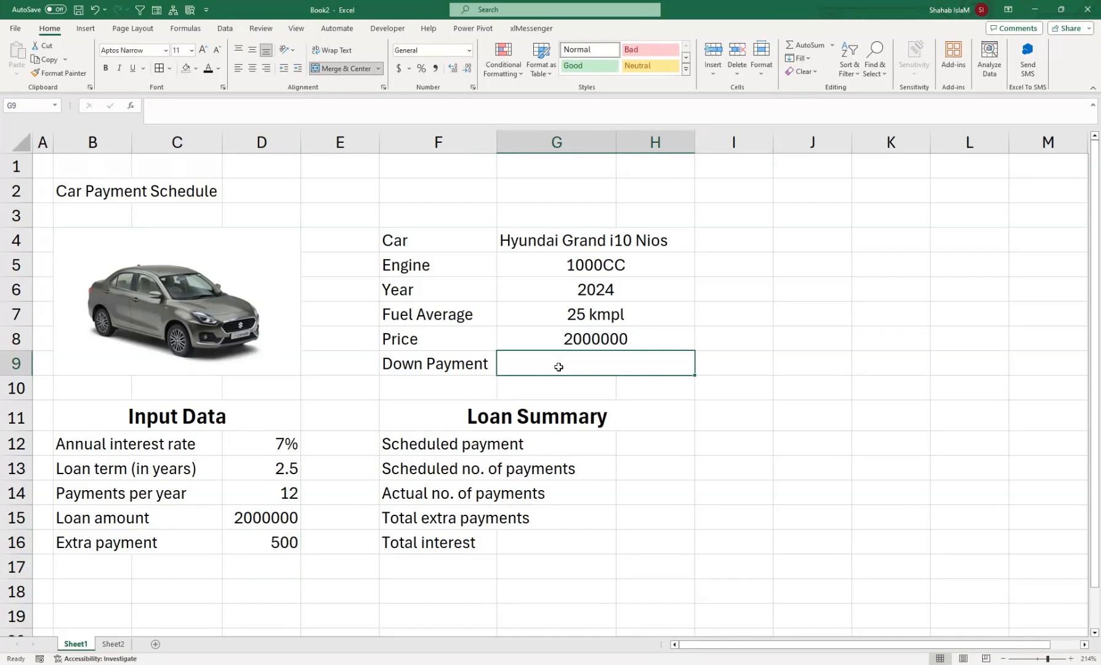
type("200000")
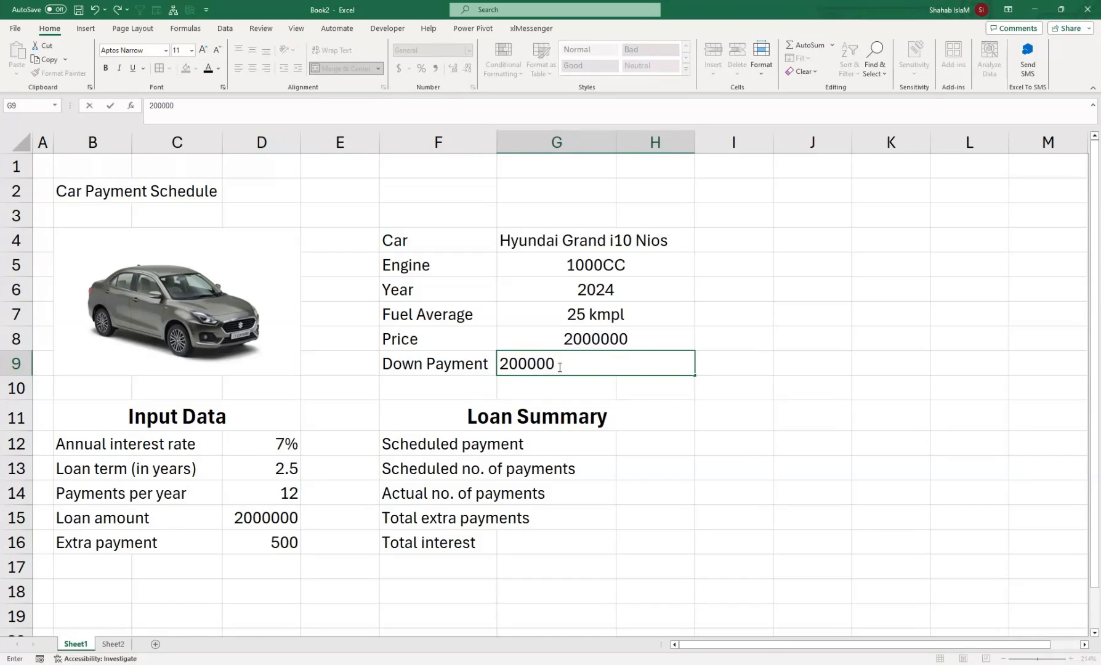
key("Return")
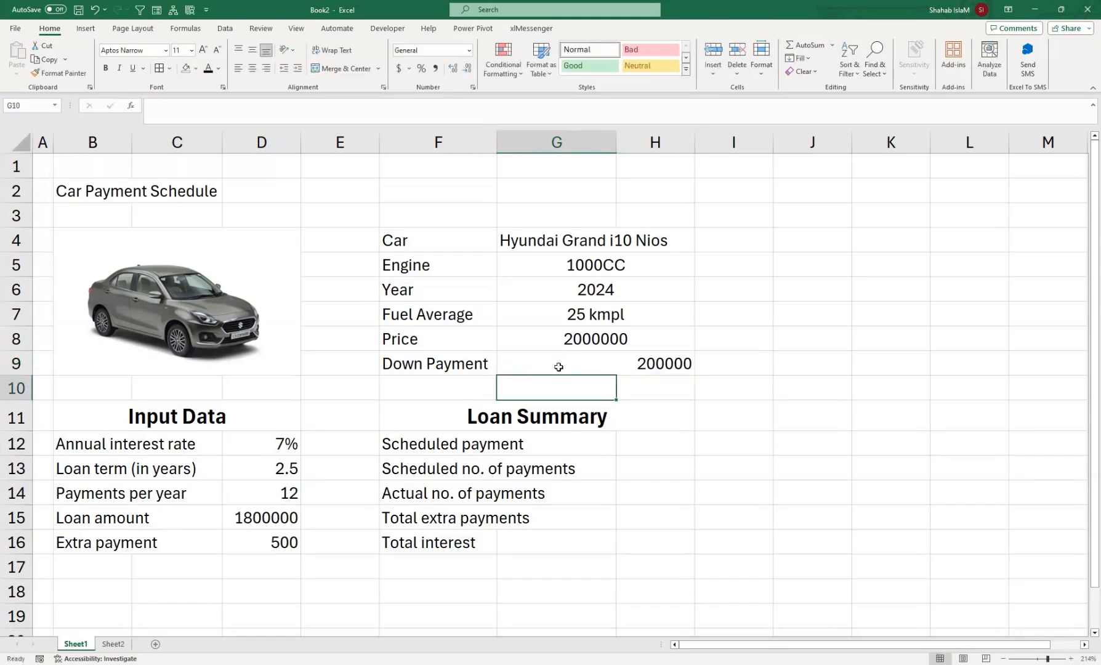
left_click(249, 519)
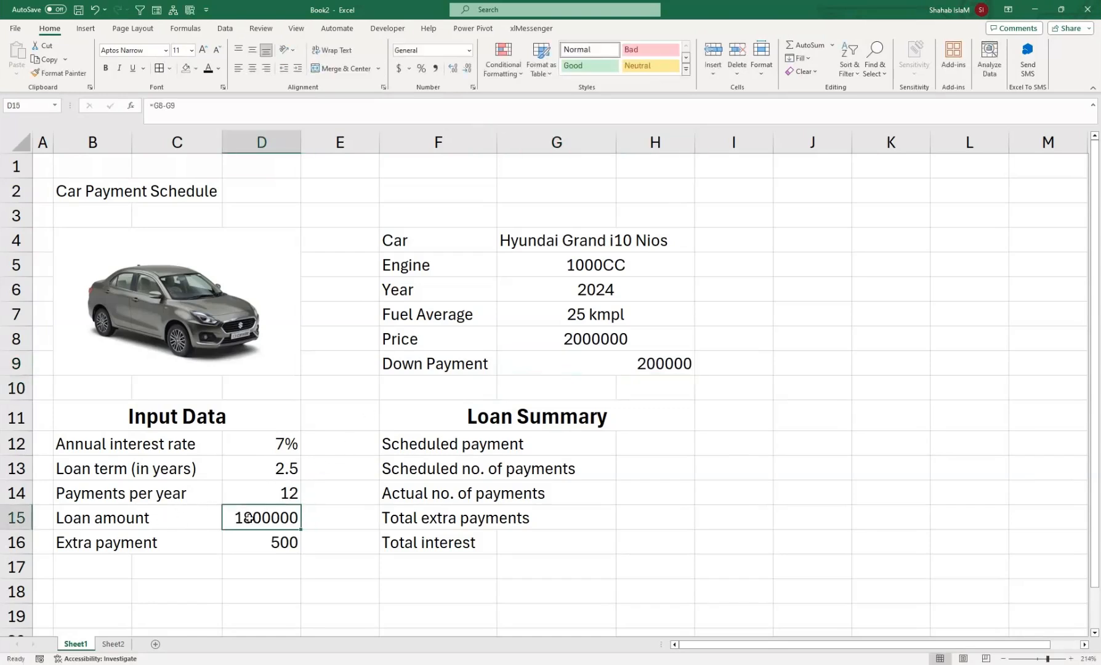
left_click(286, 450)
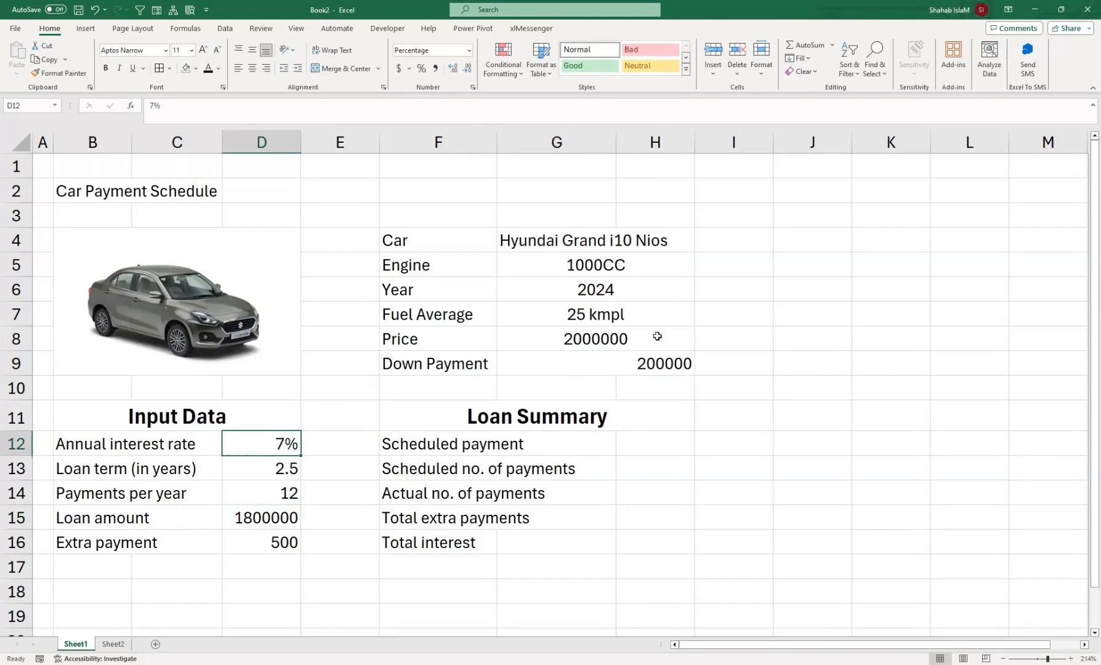
left_click(665, 366)
left_click(252, 68)
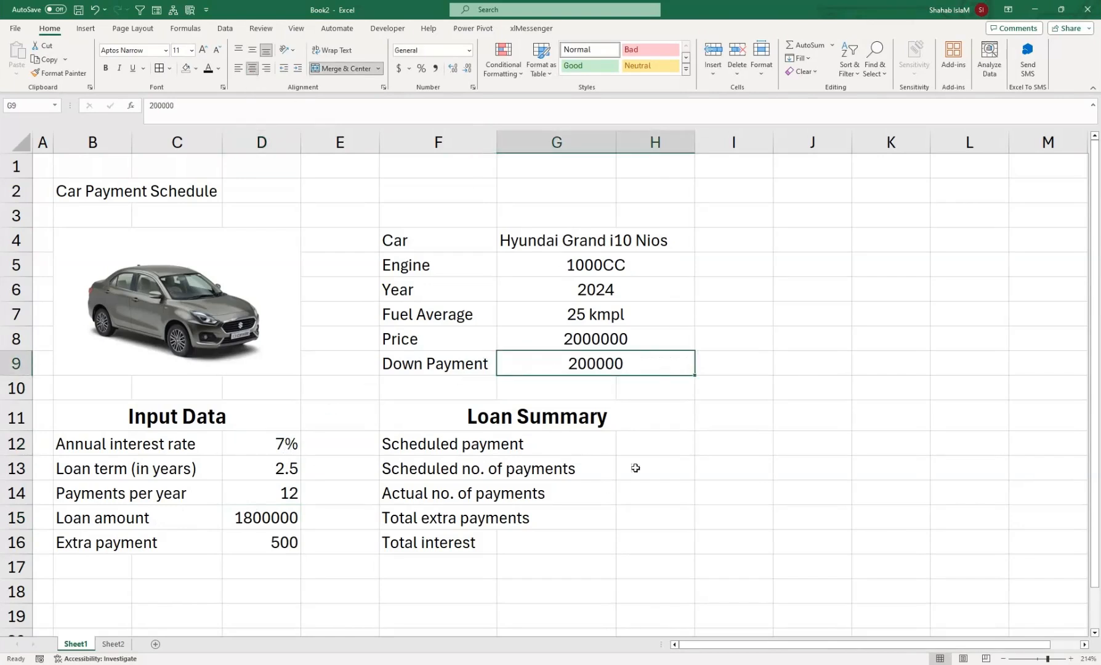
Step: Begin the scheduled payment formula in H12 with IFERROR wrapping a negated PMT function
left_click(654, 450)
type("=if")
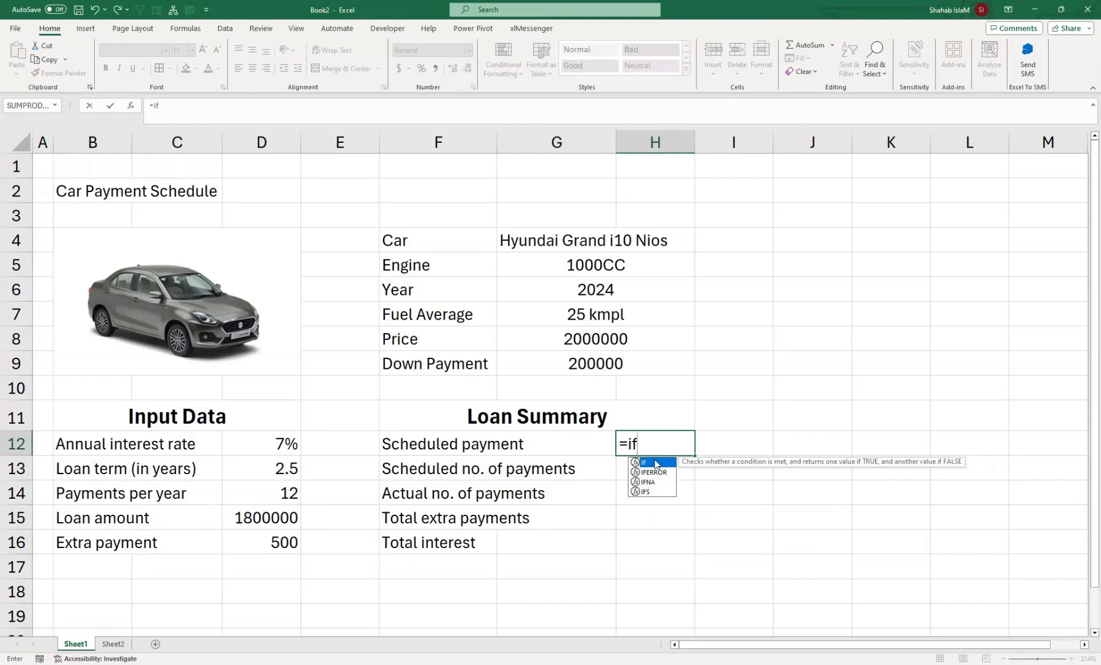
key("Down")
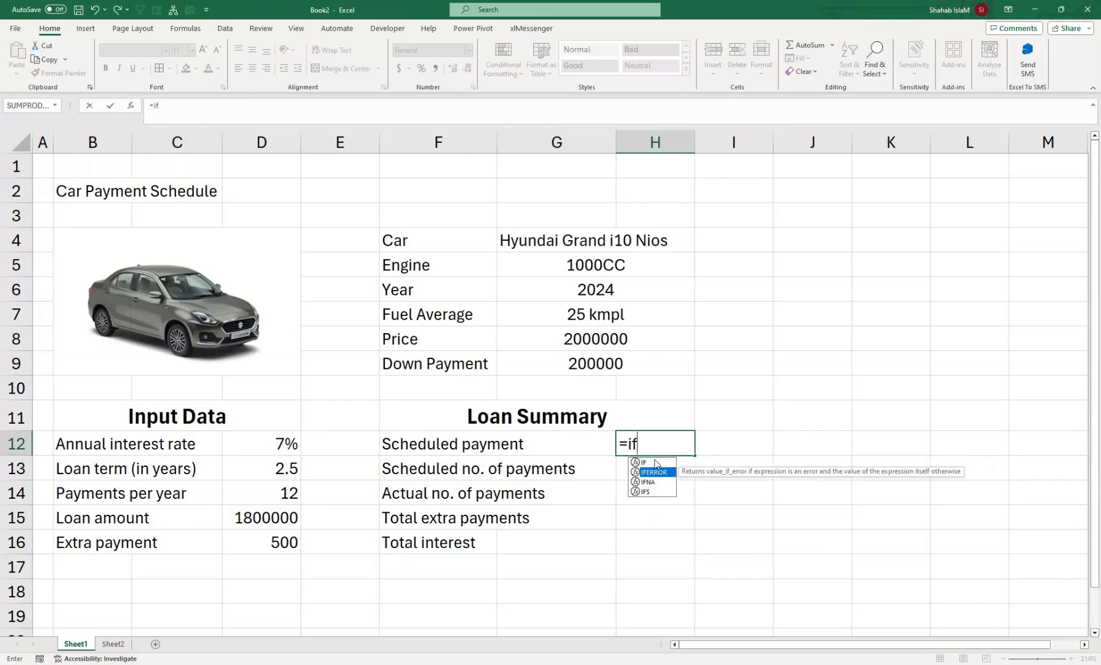
double_click(657, 463)
key("BackSpace")
key("Down")
key("Tab")
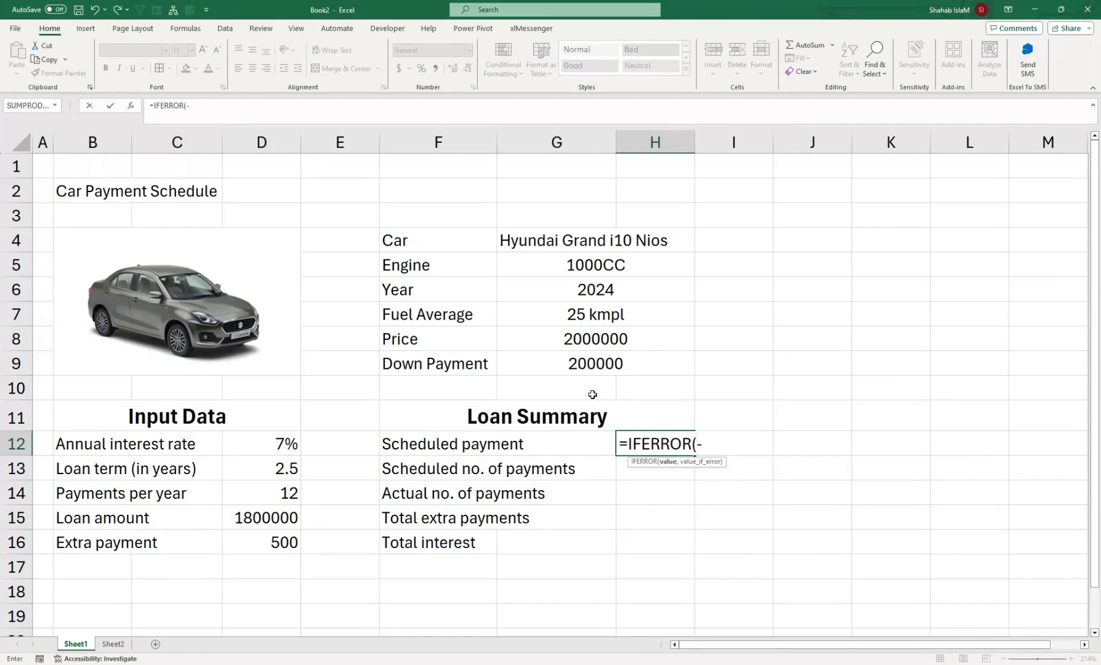
type("-pmt")
key("Tab")
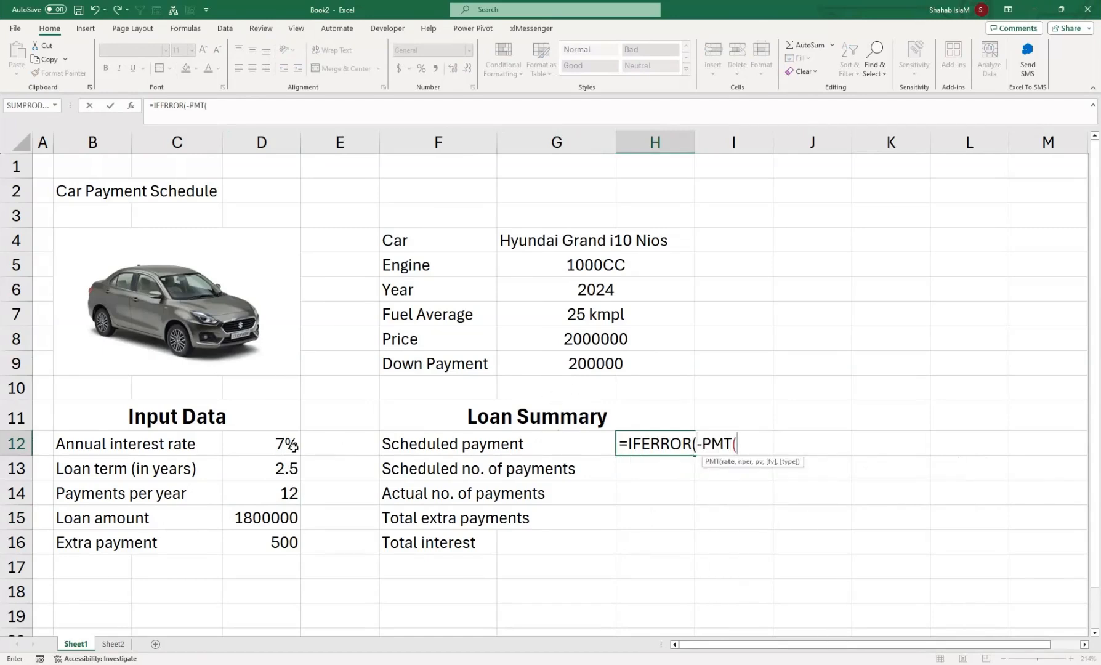
Step: Complete the H12 formula with rate D12/D14, periods D13*D14, present value D15 and an empty string ("") as the error value
left_click(293, 445)
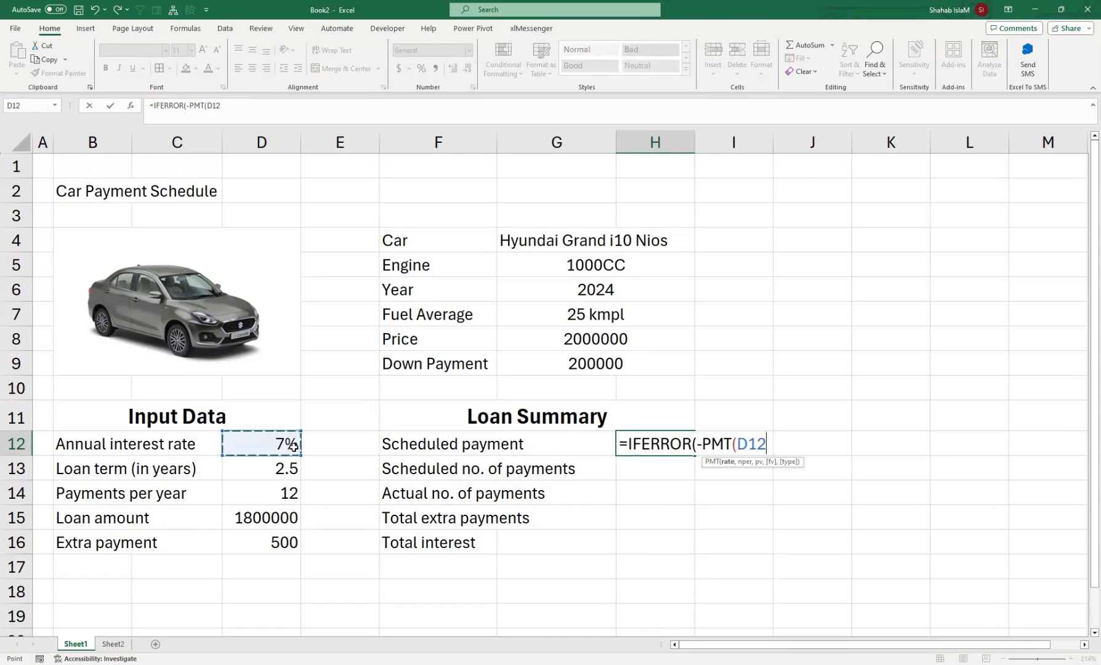
type("/")
left_click(240, 499)
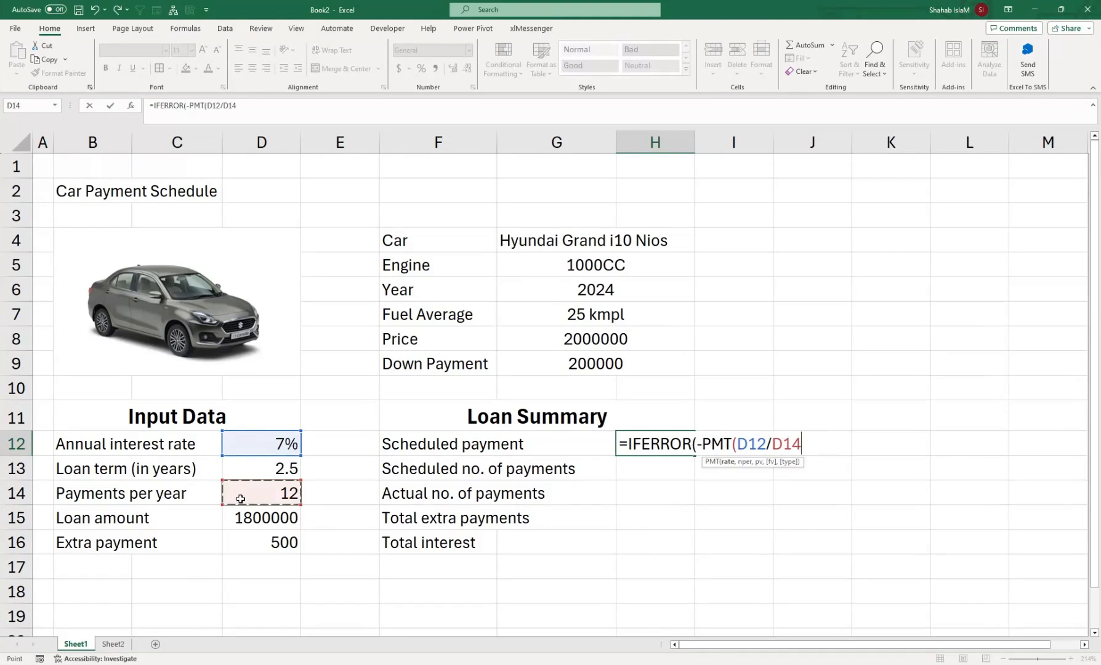
type(",")
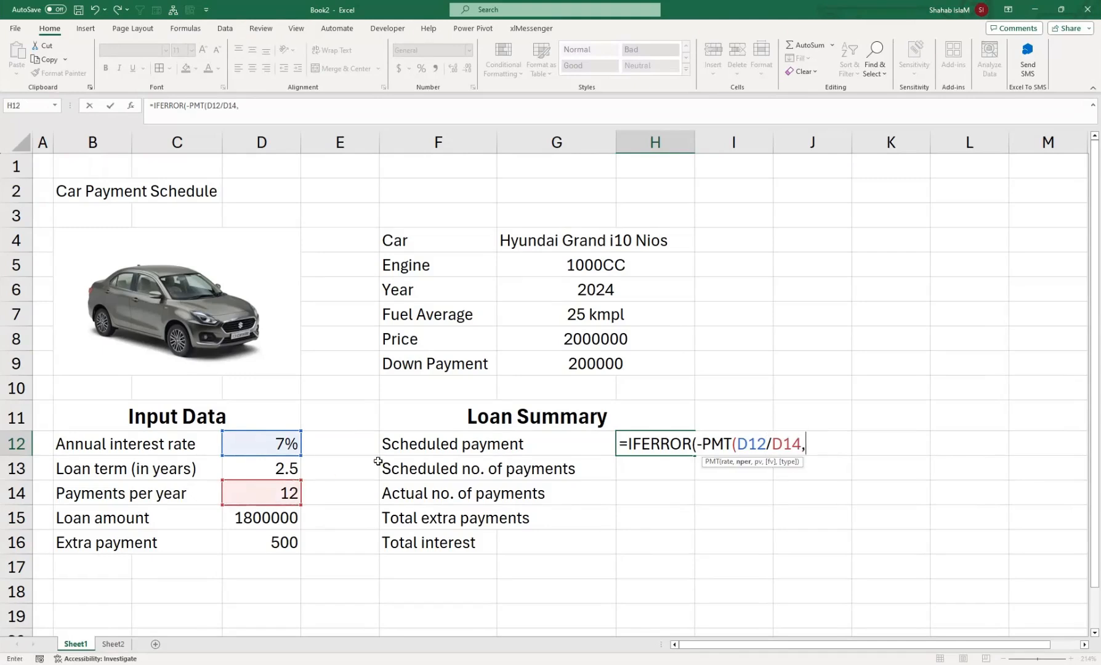
left_click(230, 464)
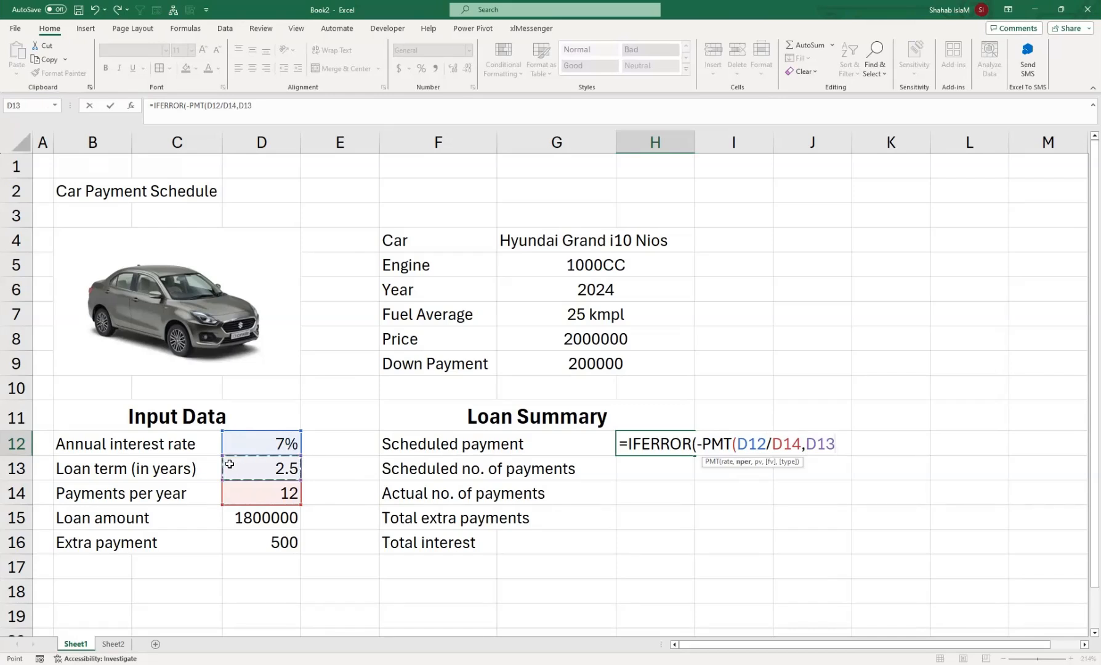
type("*")
left_click(240, 497)
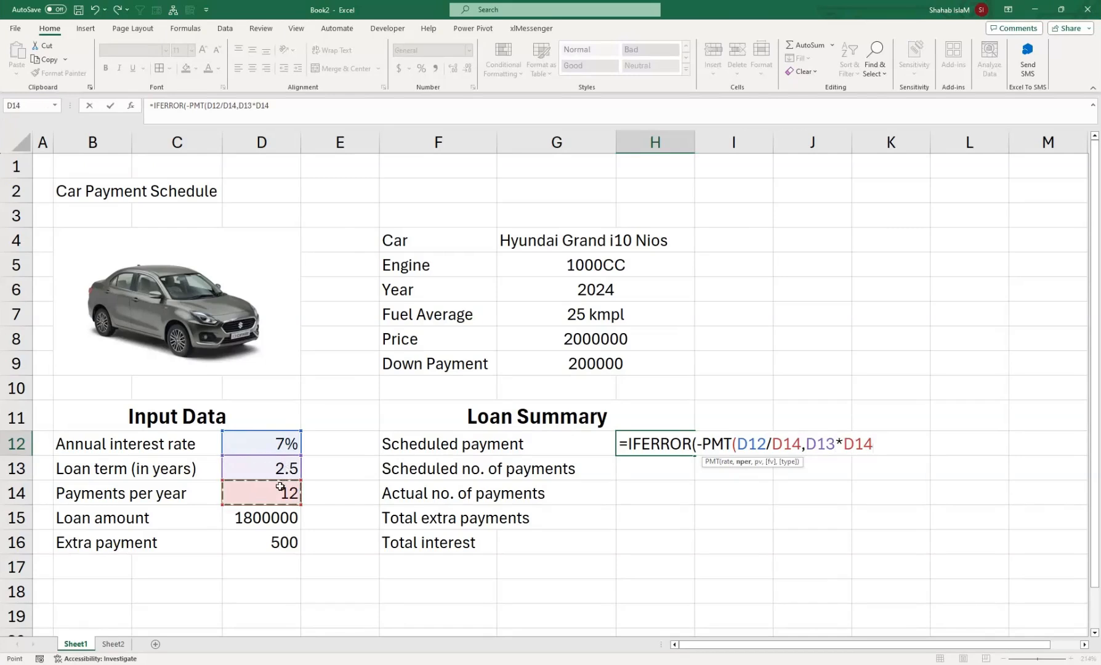
type(",")
left_click(255, 519)
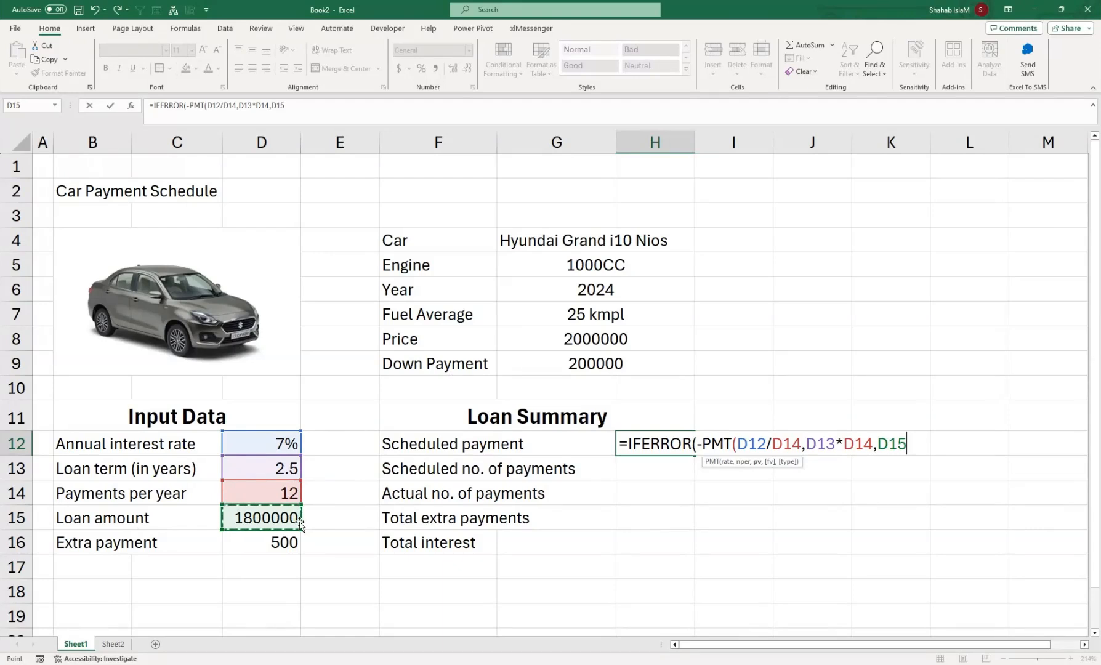
type("),")
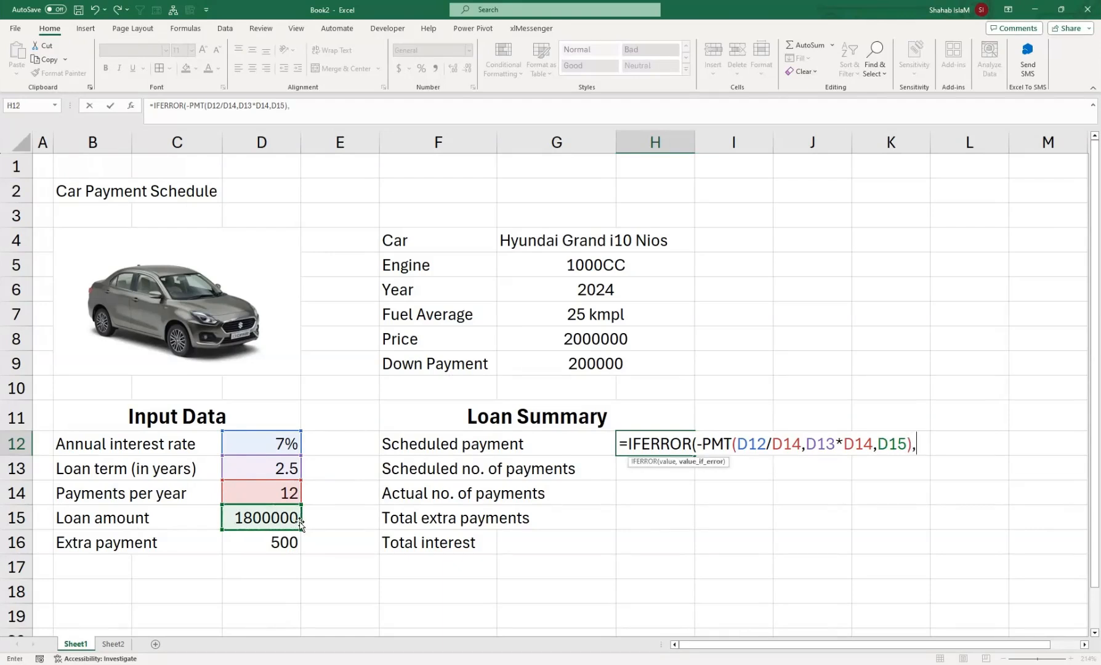
type("\"\")")
key("Return")
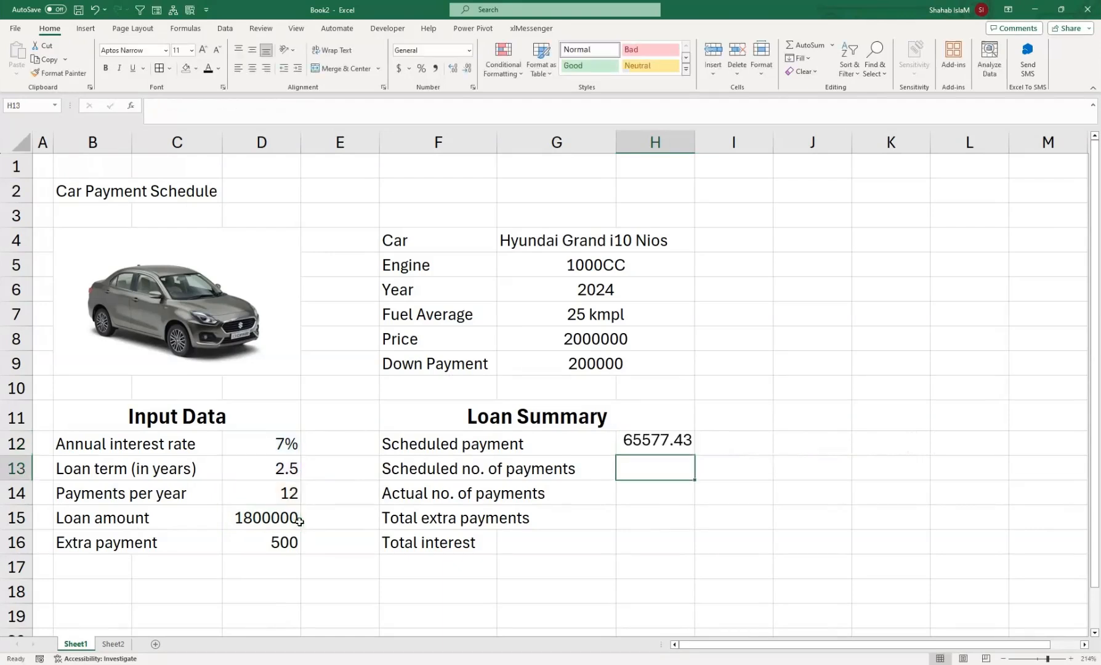
left_click(653, 435)
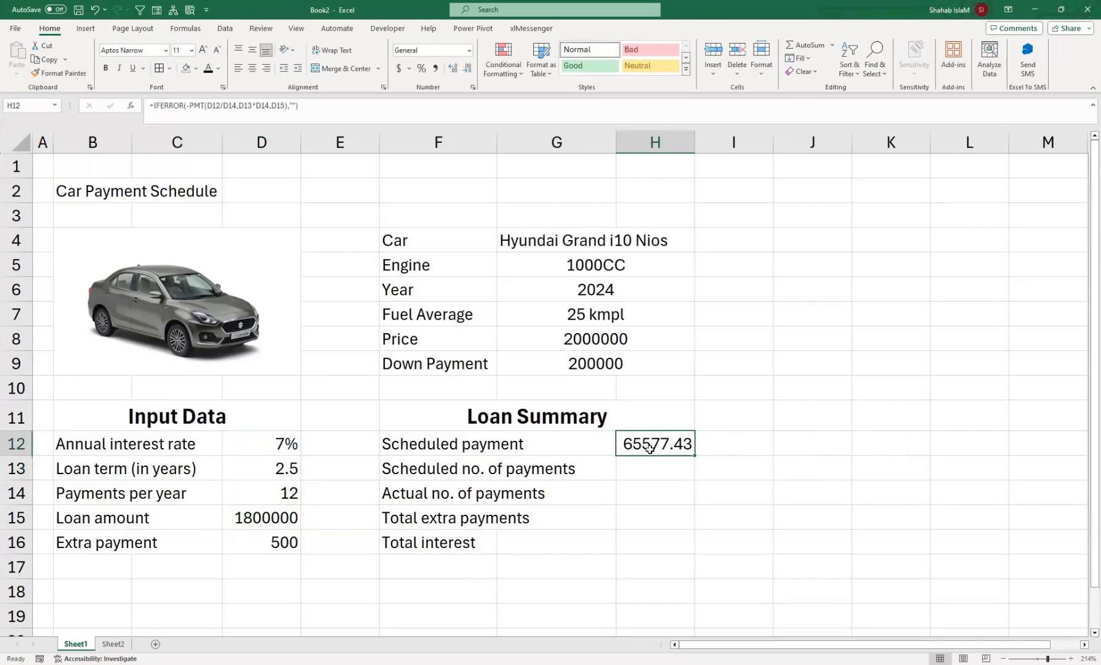
Step: Calculate the scheduled number of payments in H13 with =D13*D14
left_click(624, 473)
type("=")
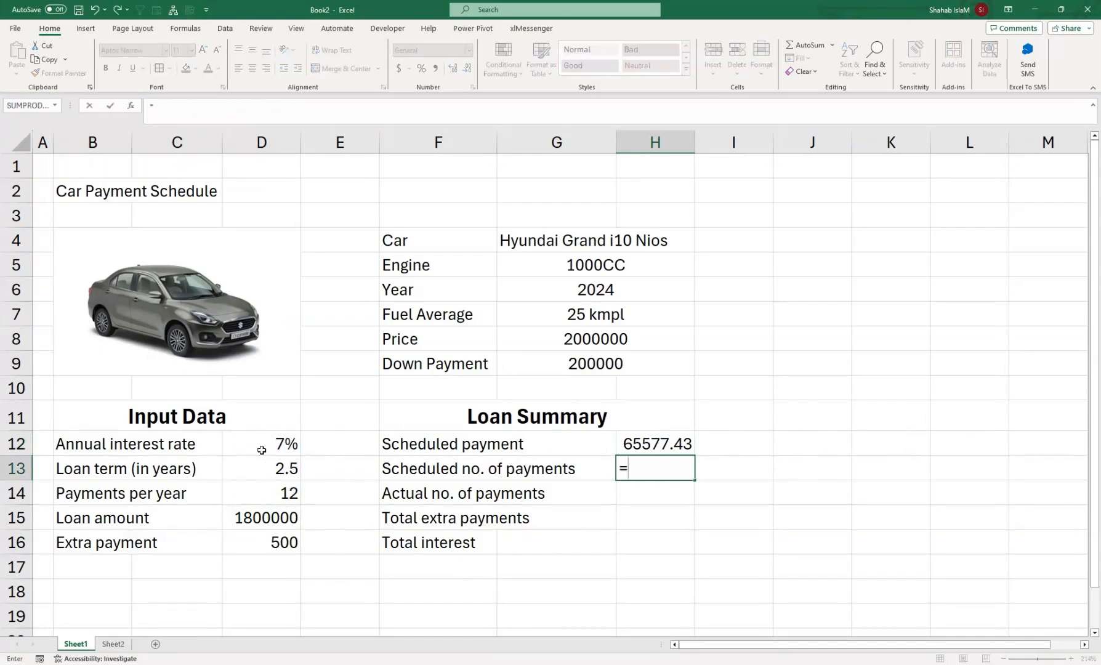
left_click(251, 468)
type("*")
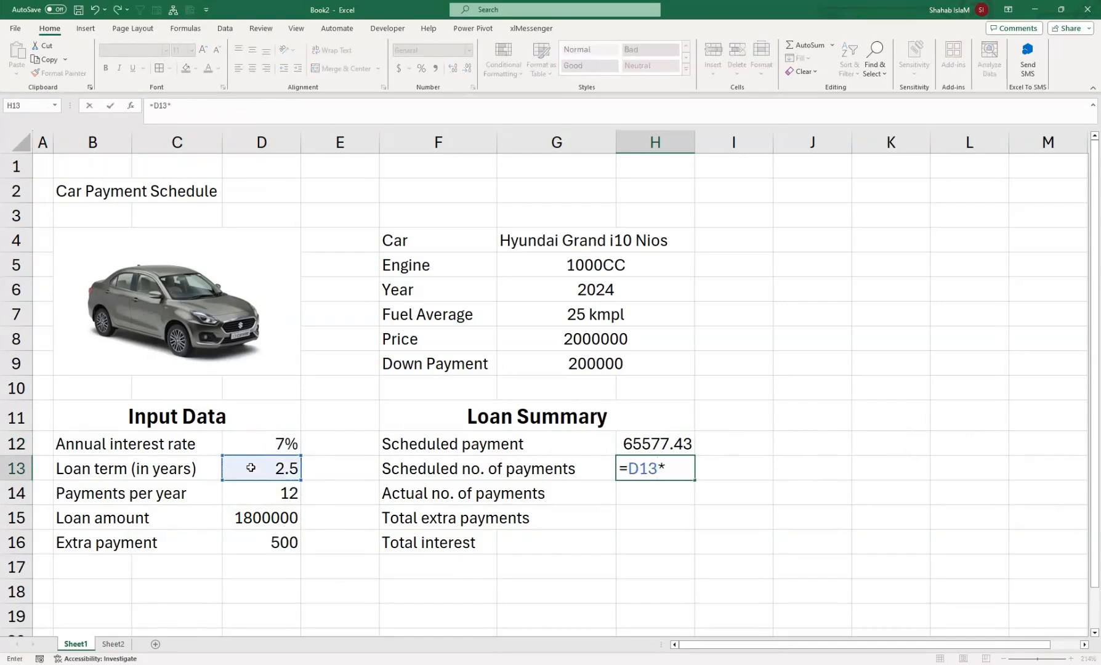
left_click(244, 497)
key("Return")
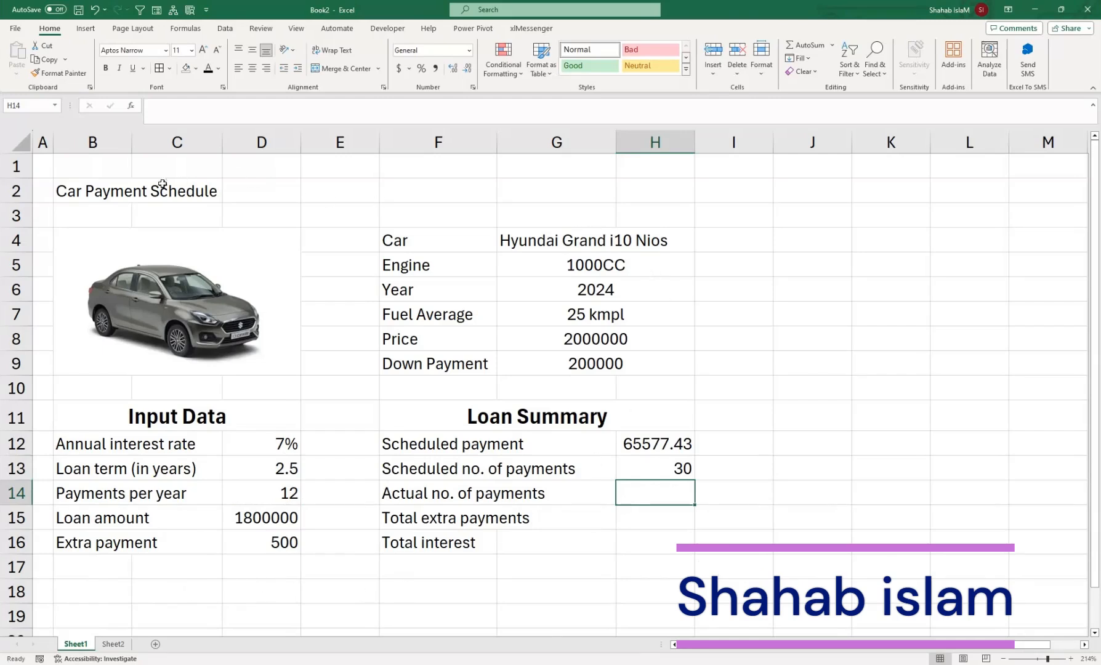
Step: Narrow columns E and I to slim spacers and reduce the widths of columns D and A slightly
left_click_drag(377, 142, 322, 143)
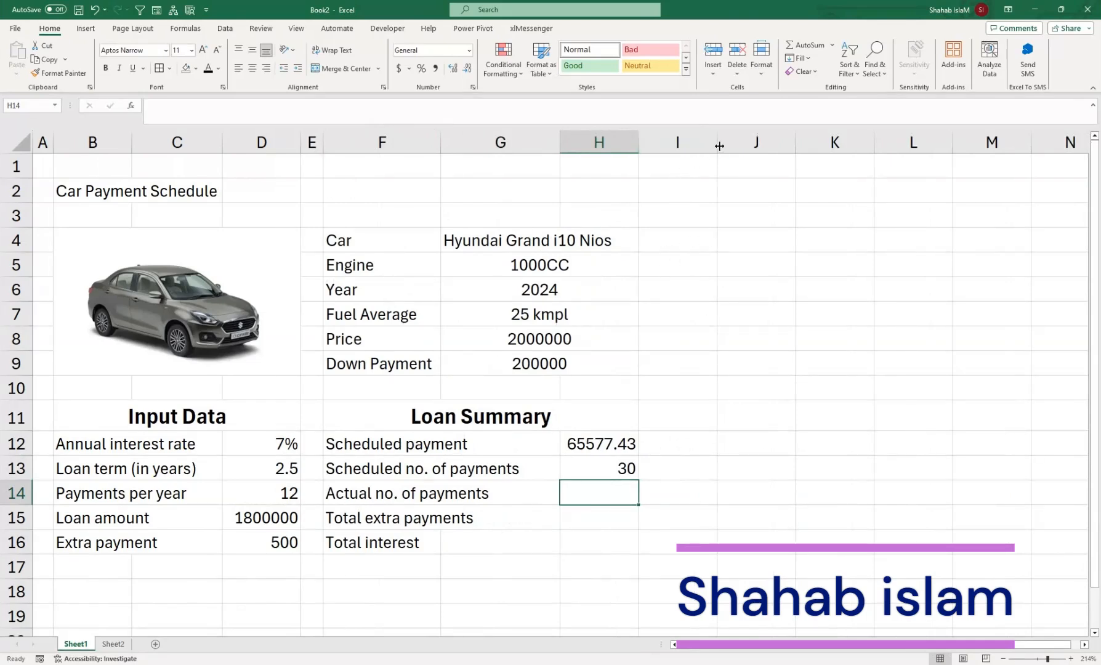
left_click_drag(718, 145, 650, 171)
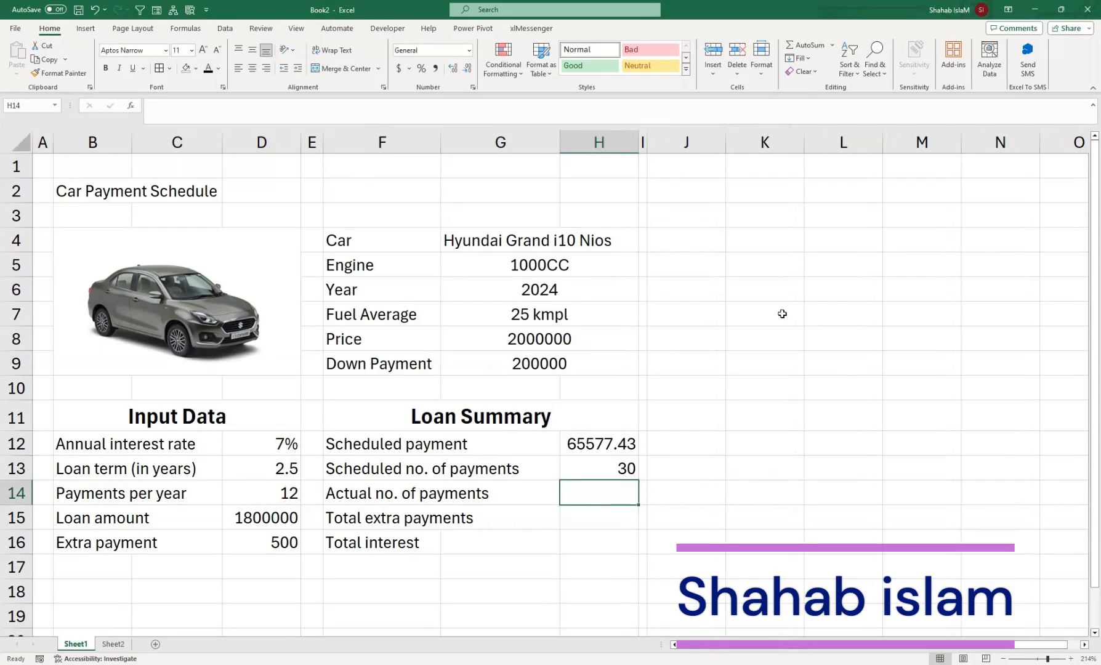
left_click_drag(302, 143, 287, 143)
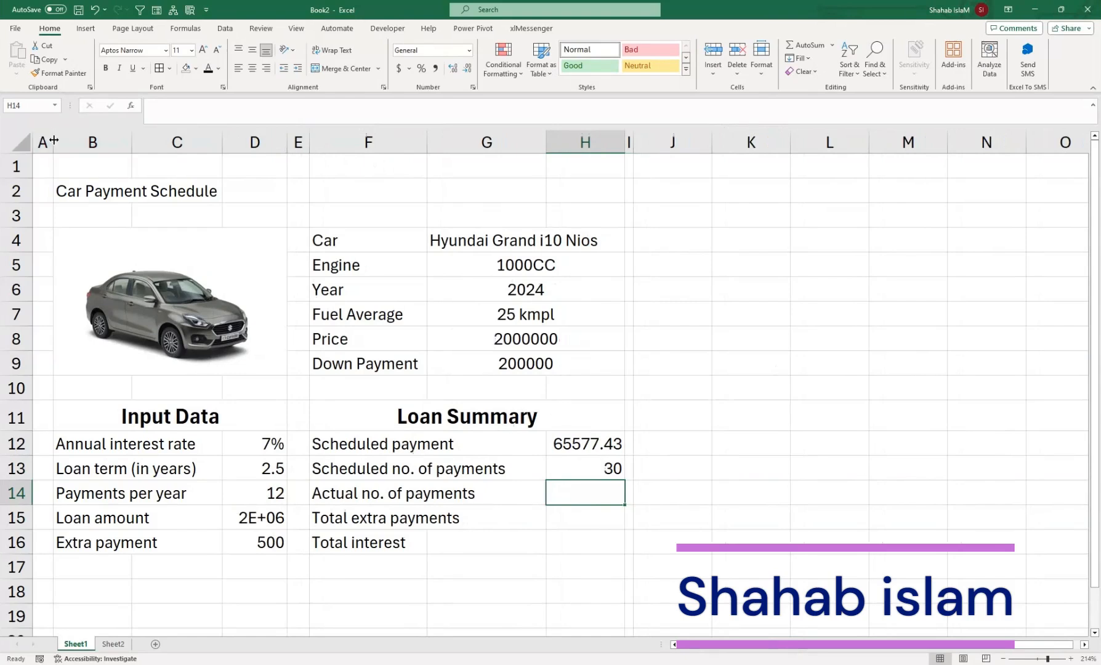
left_click_drag(54, 142, 45, 142)
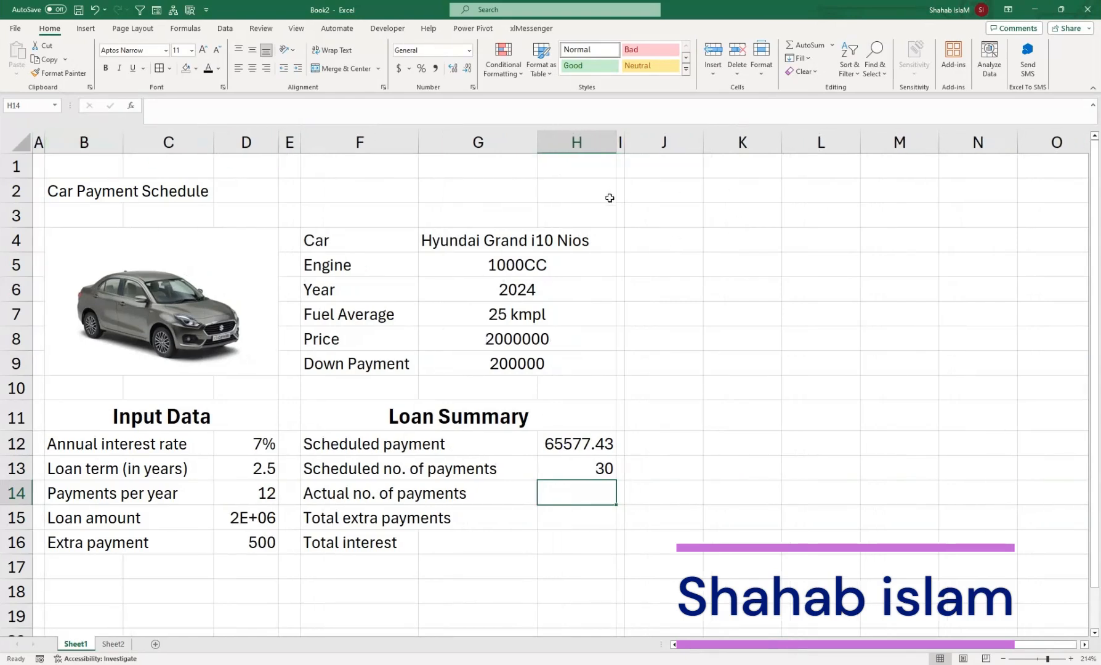
left_click(677, 238)
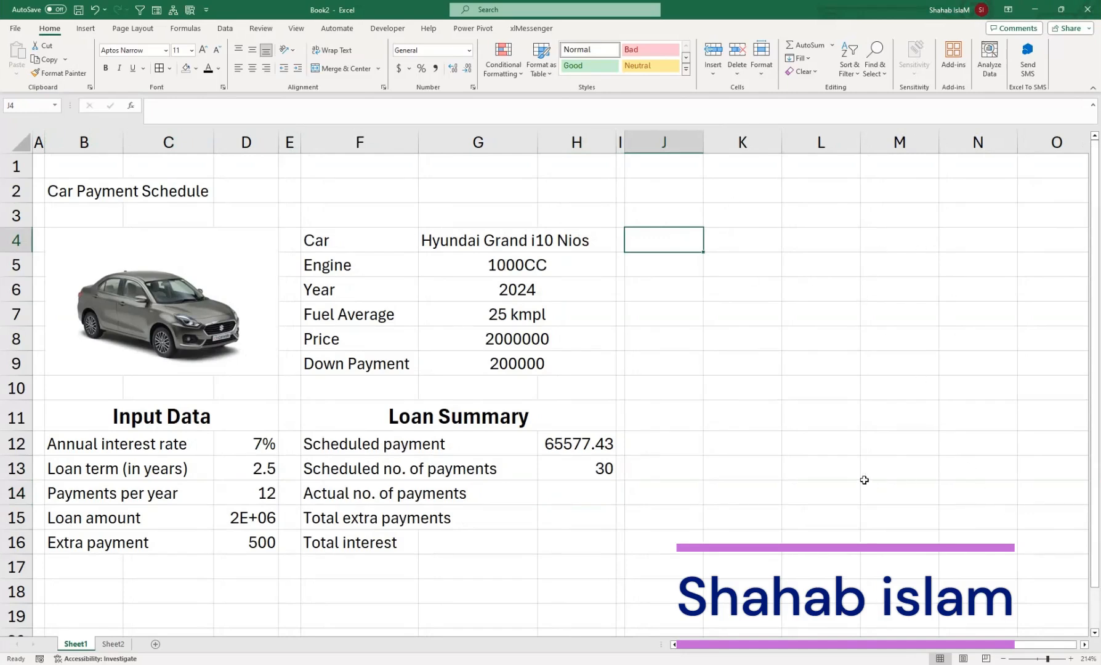
Step: Enter the schedule headings Period, Schedule Payment and Extra Payment in cells J4, K4 and L4
type("Period")
key("Tab")
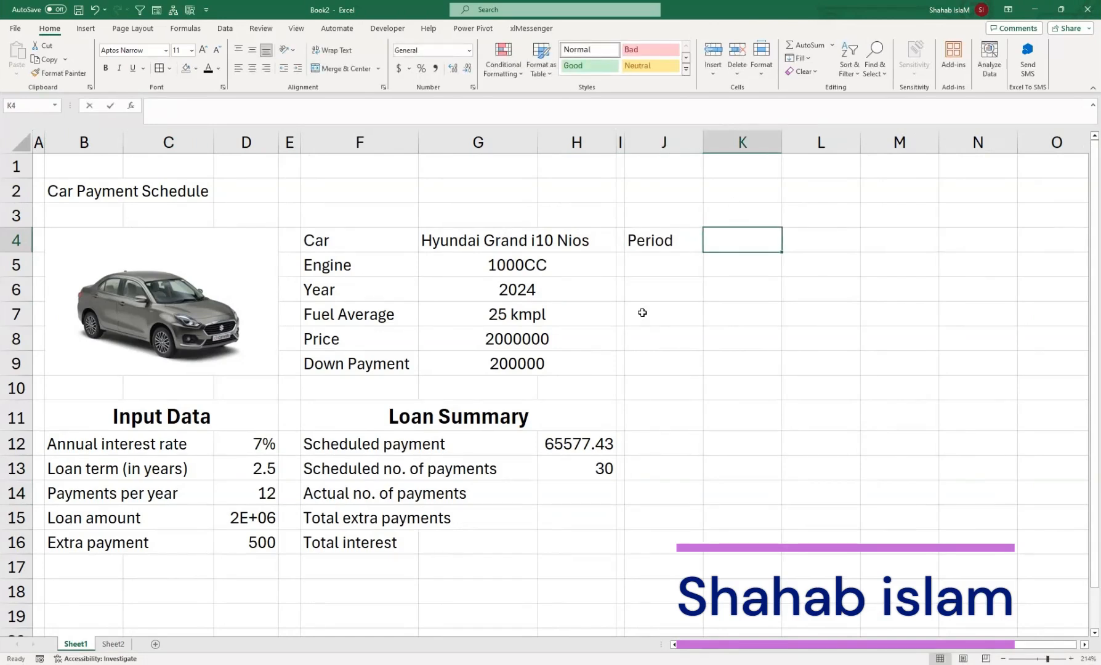
type("Schde")
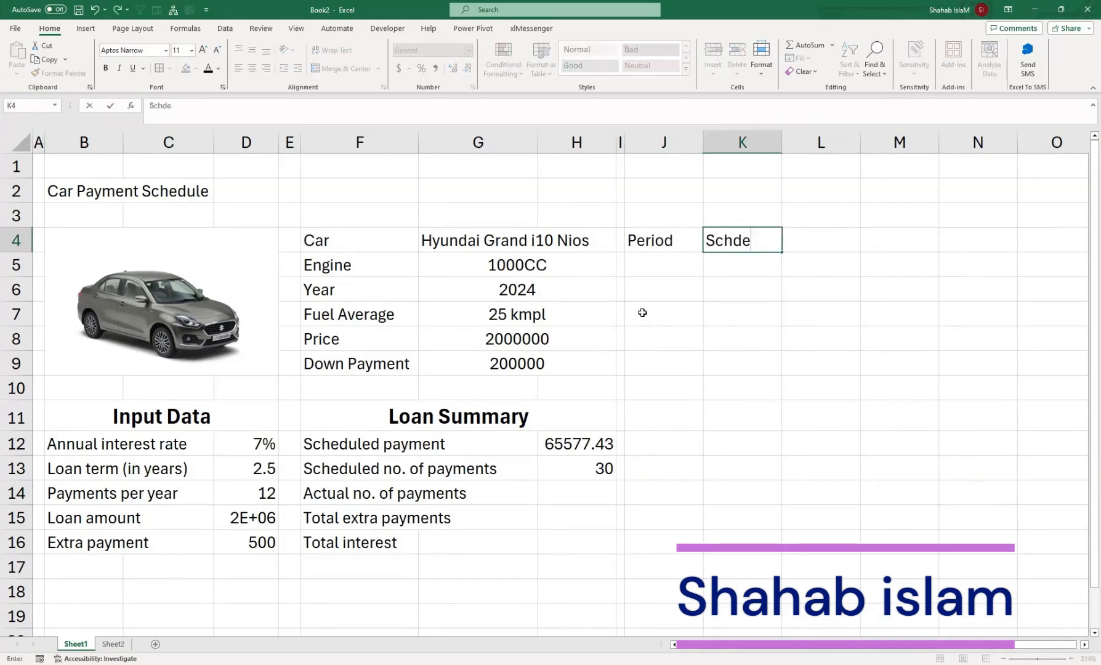
key("BackSpace")
key("BackSpace")
type("edul")
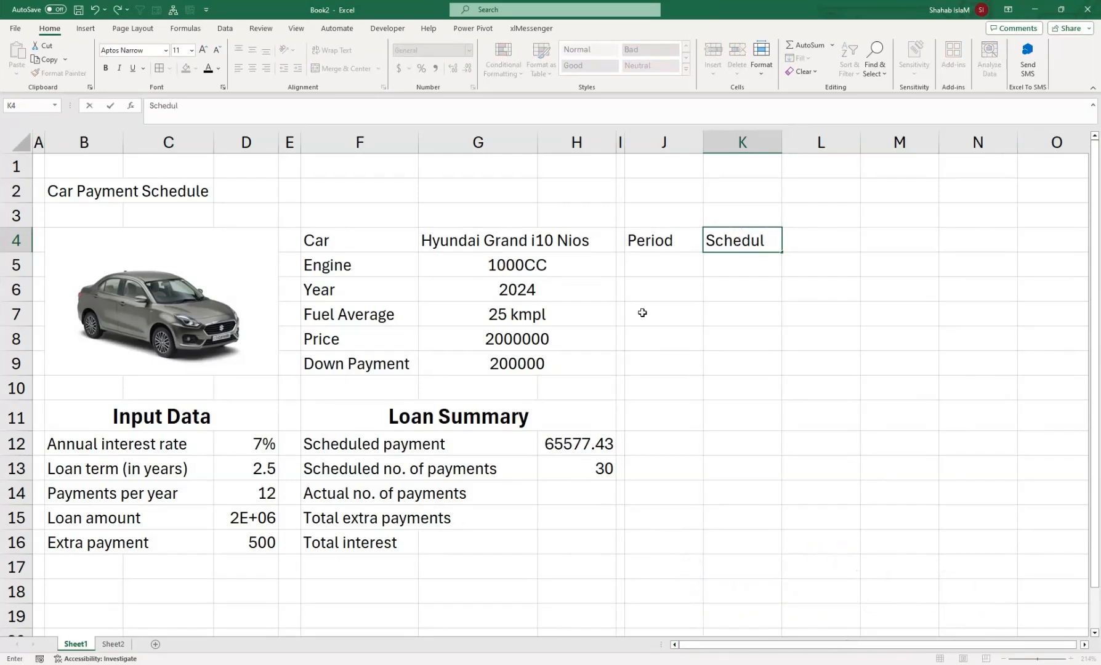
type("e Payment")
key("Tab")
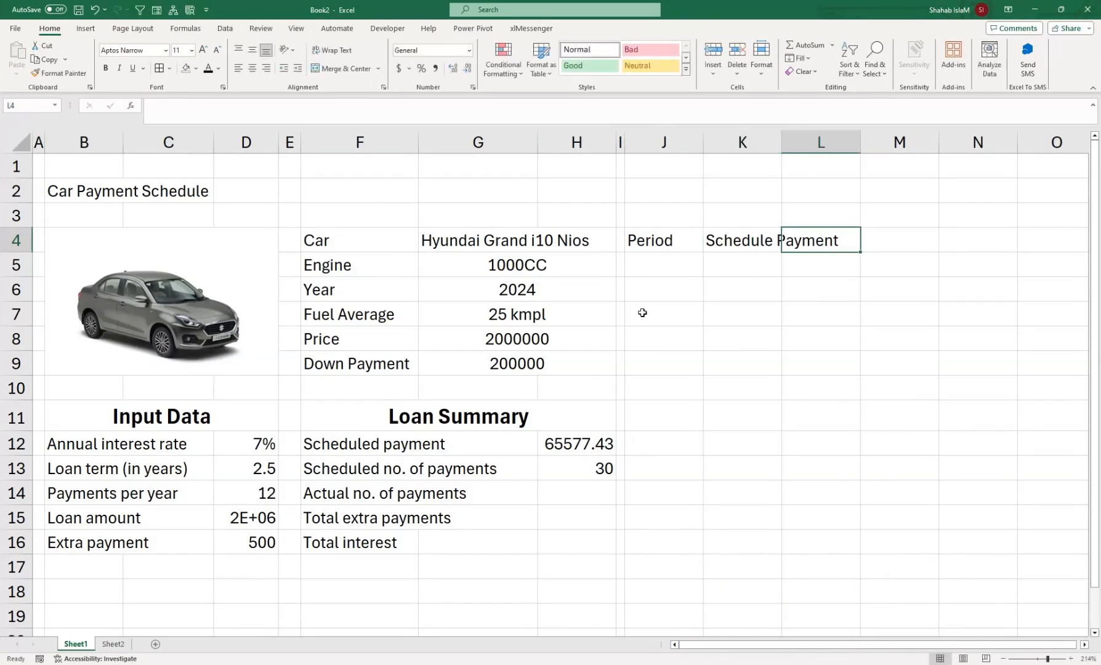
type("Exr")
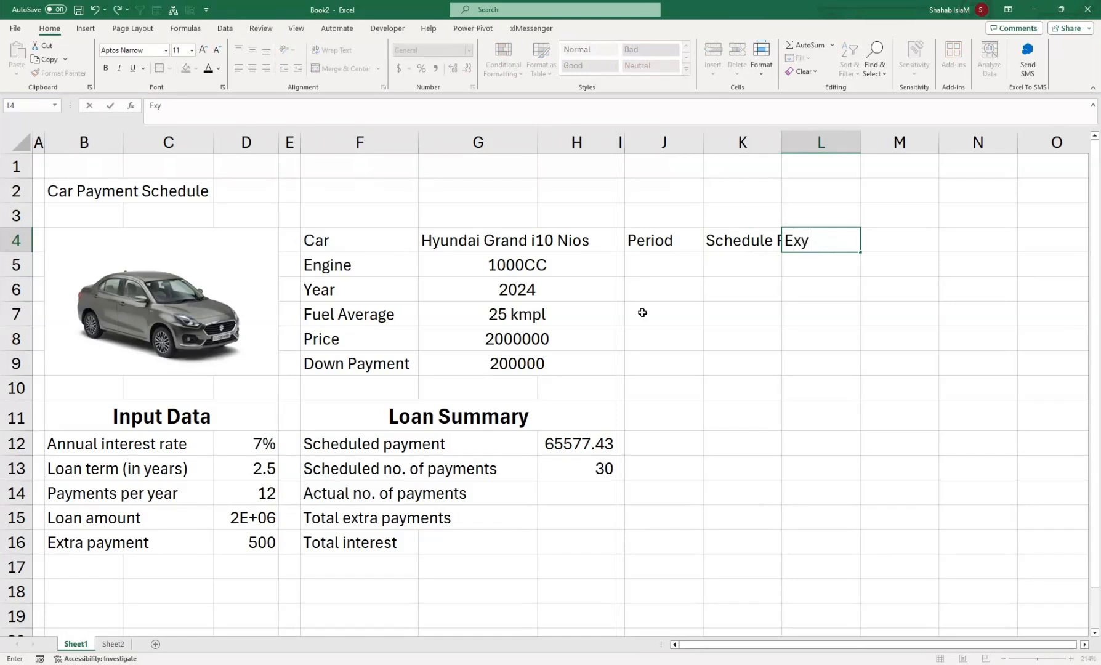
type("ra Payment")
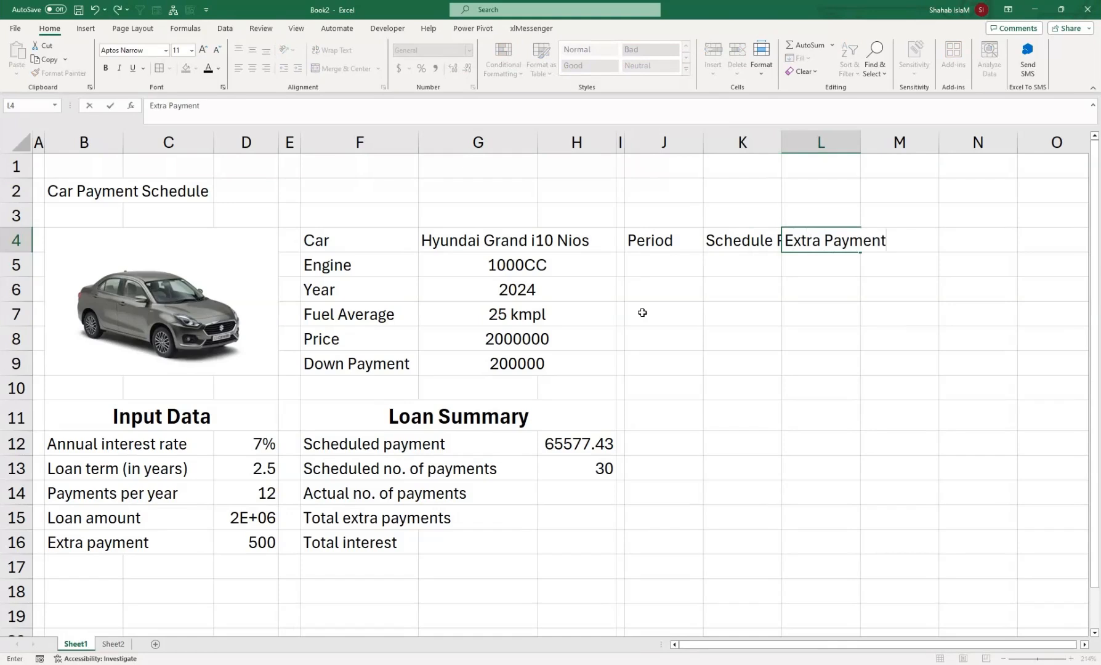
key("Tab")
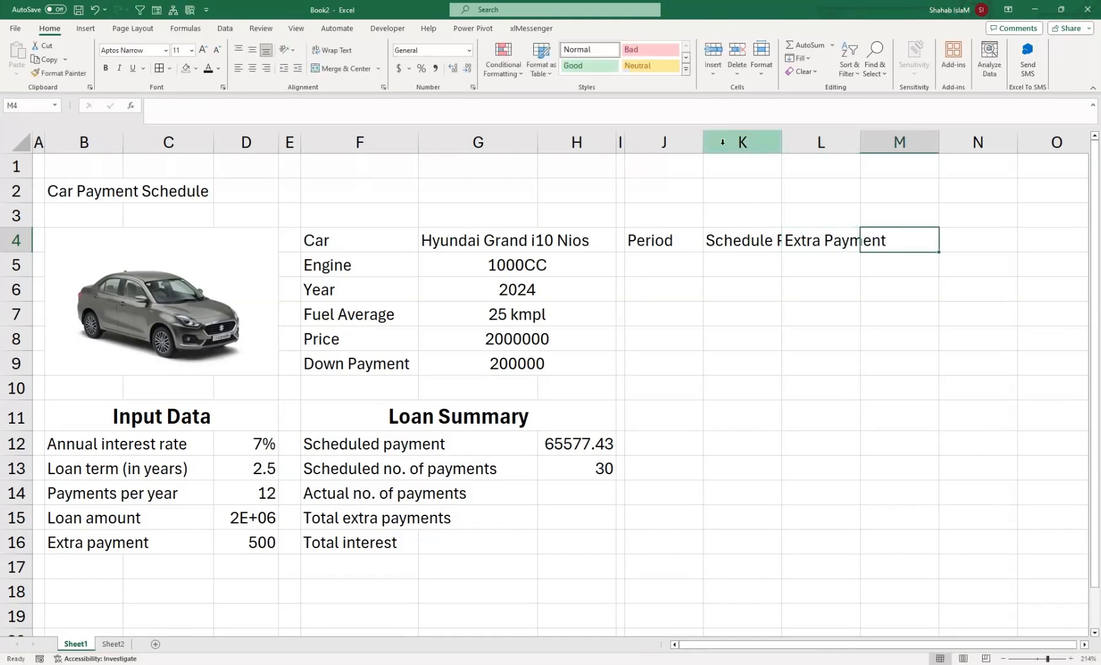
Step: Narrow column J slightly and autofit columns K and L to their headings
left_click_drag(701, 139, 687, 139)
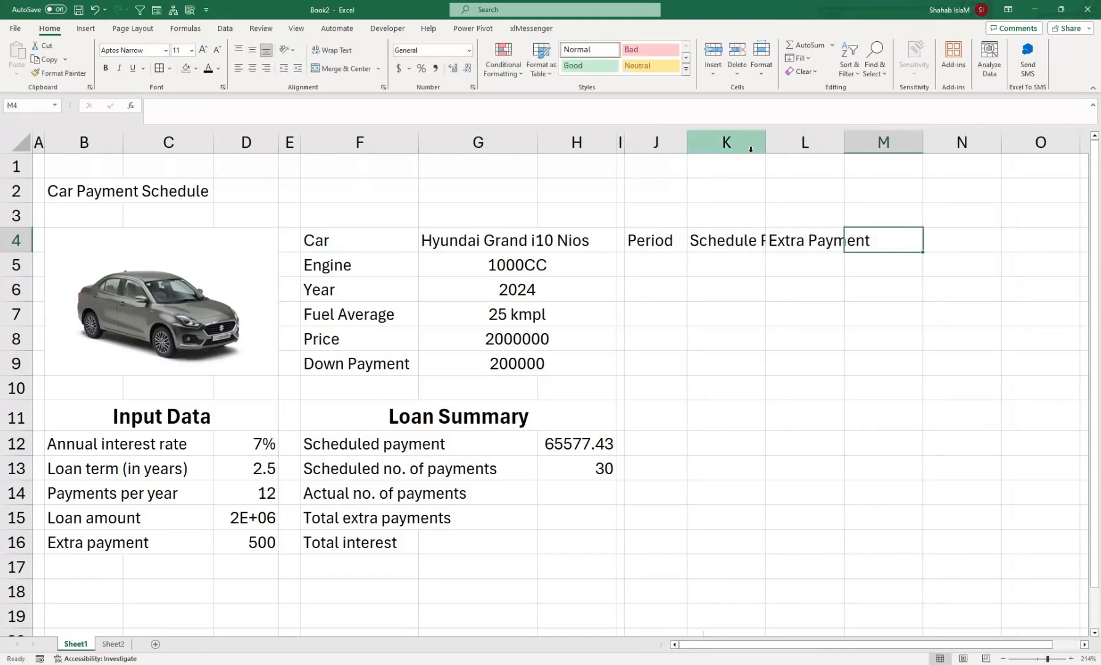
double_click(767, 142)
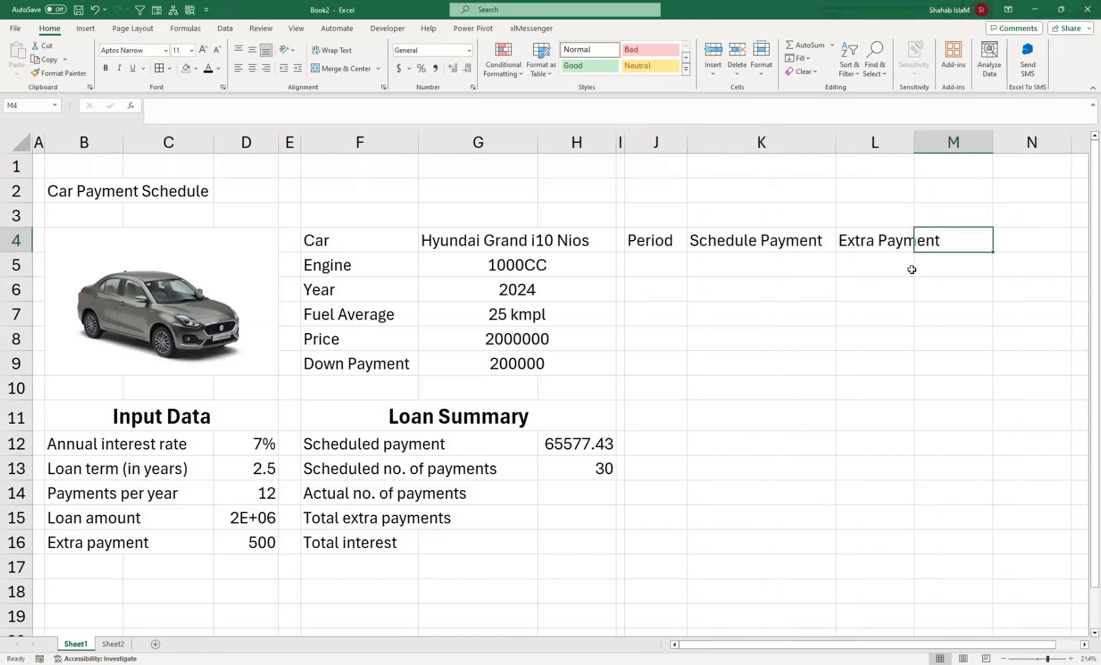
double_click(915, 139)
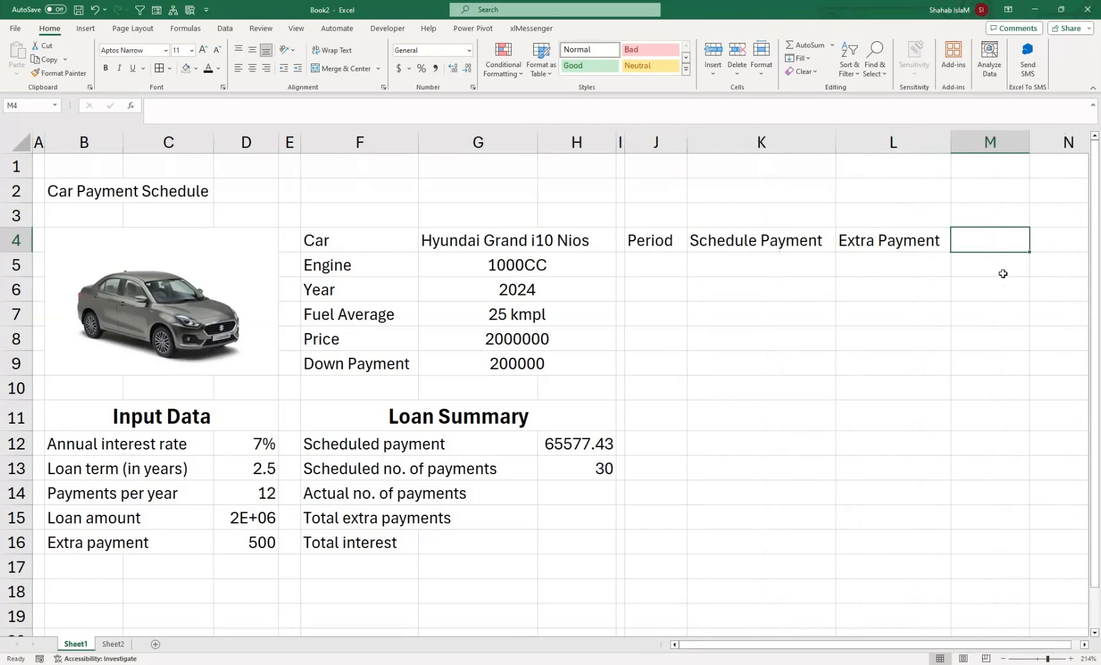
Step: Enter the heading Total Payments in cell M4
left_click(672, 265)
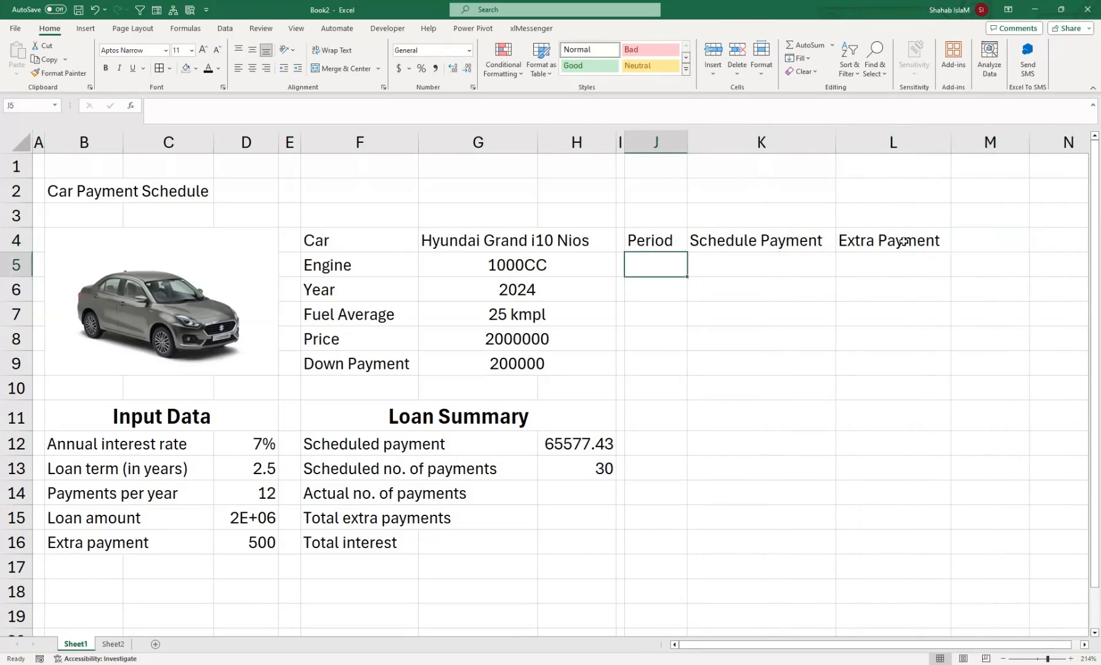
left_click(986, 239)
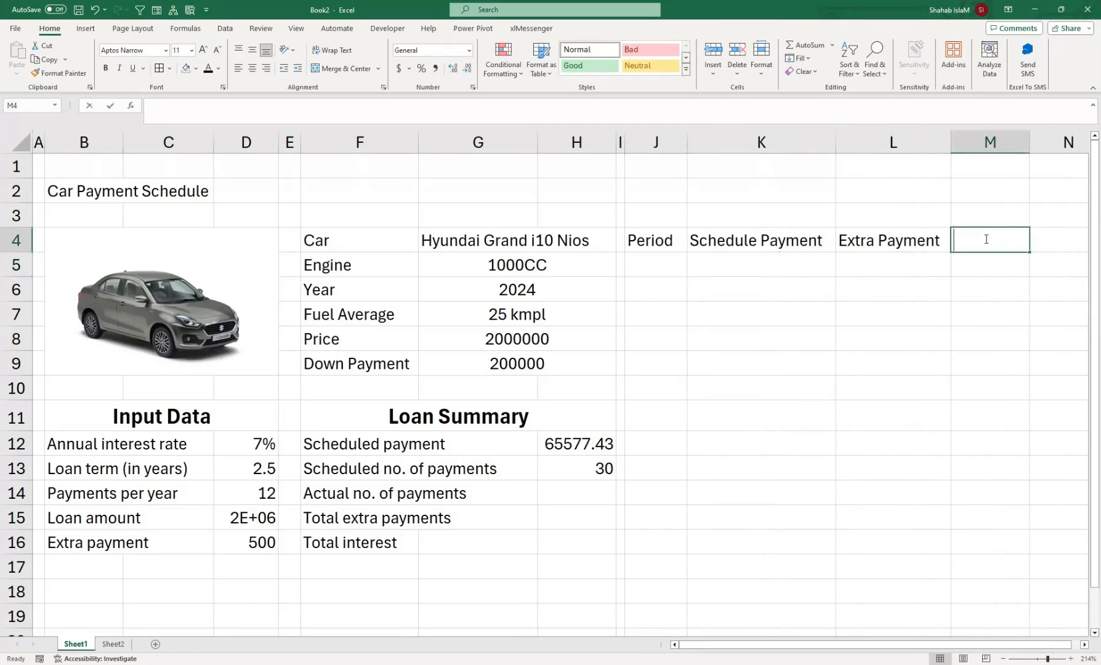
type("Total P")
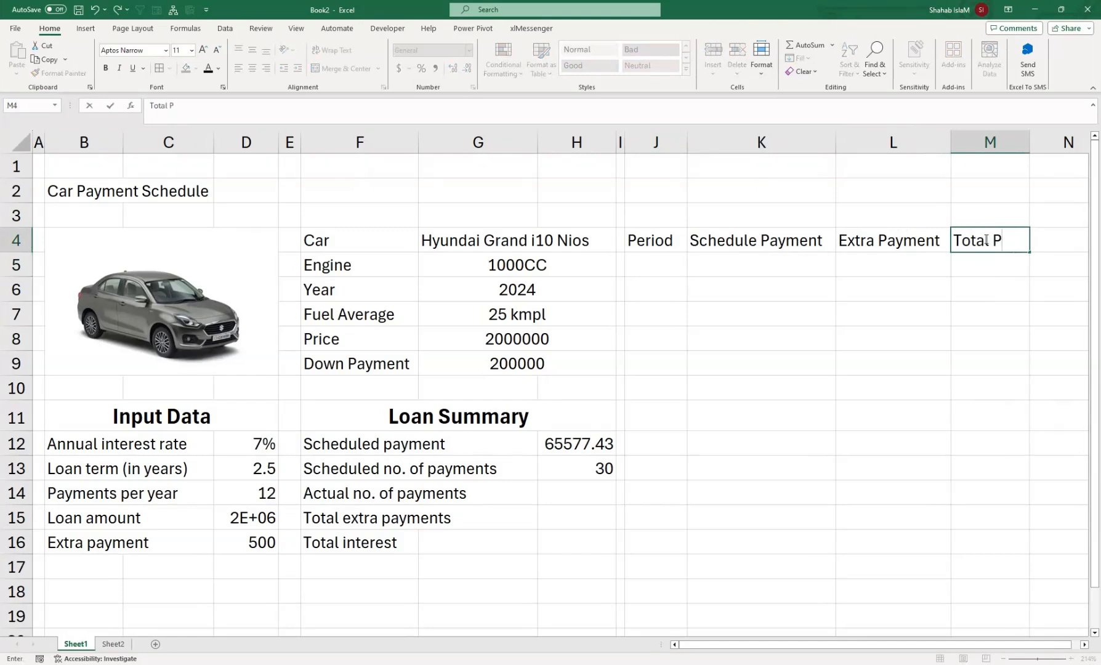
type("ayments")
left_click(1035, 163)
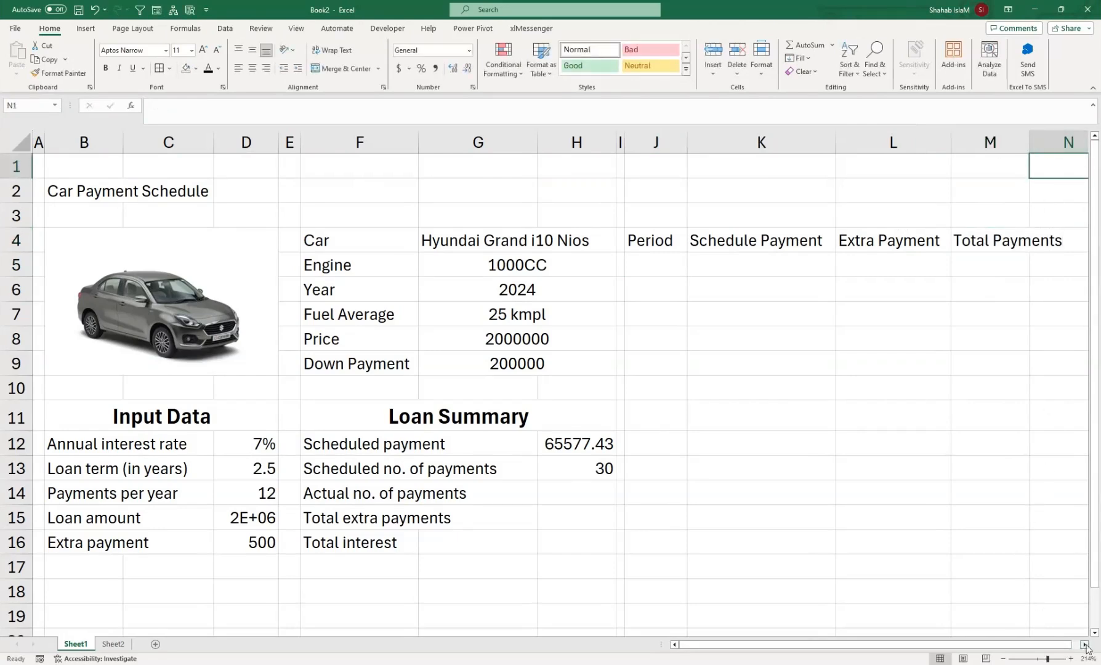
Step: Enter the heading "principla" in N1 and move it down to N4
scroll(949, 505, "right", 3)
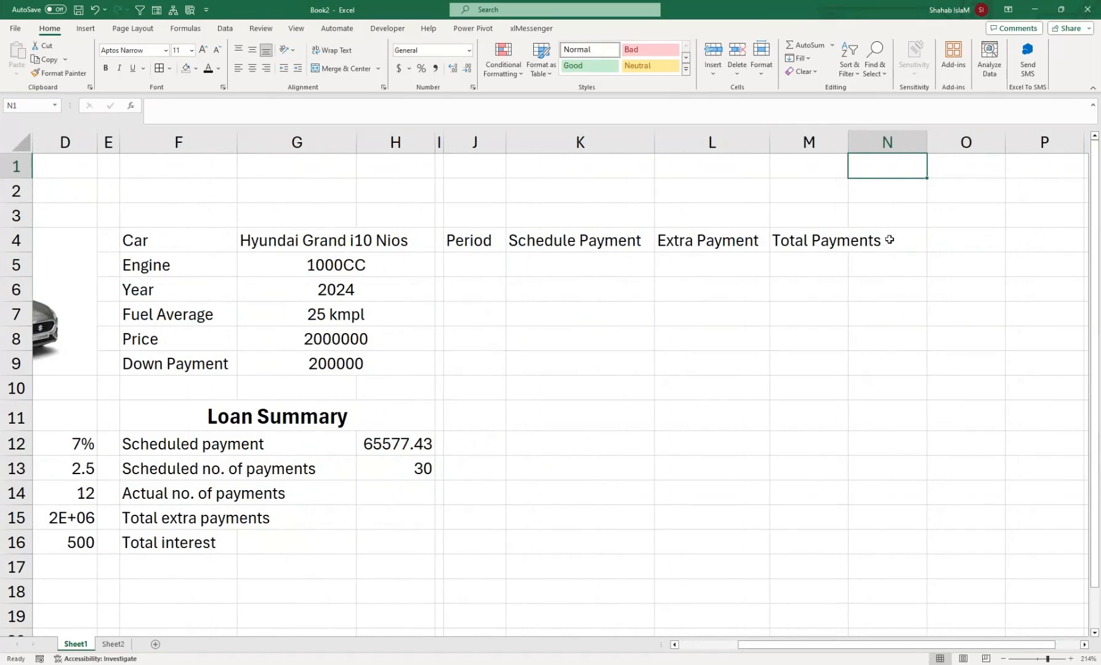
type("pr")
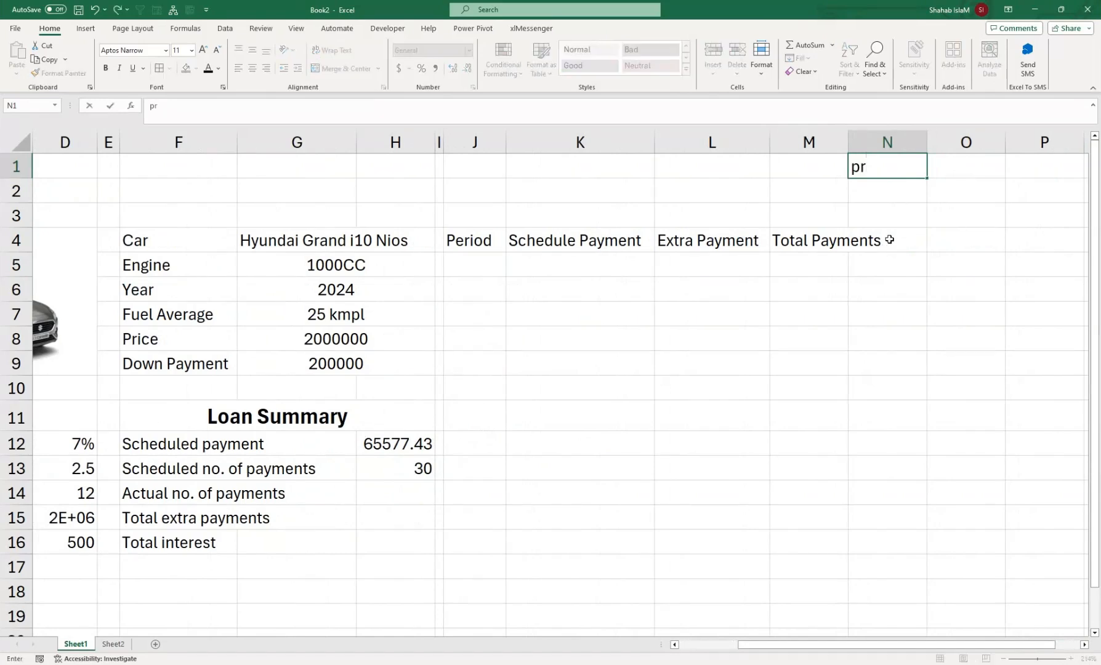
type("incipla")
left_click(890, 240)
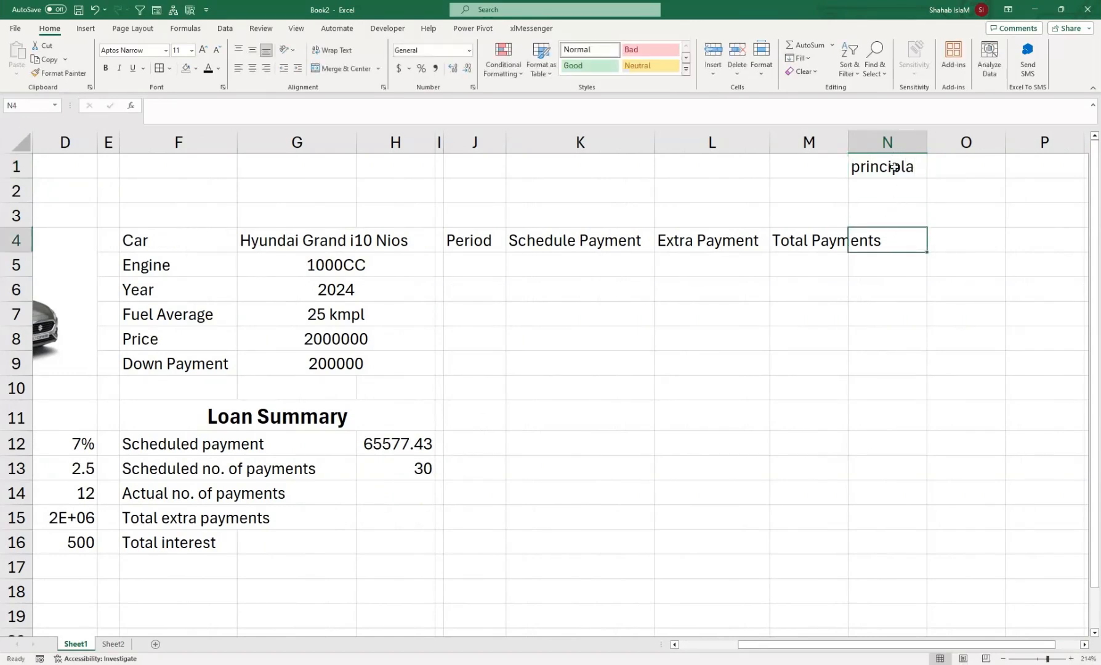
left_click(896, 171)
left_click_drag(901, 178, 903, 252)
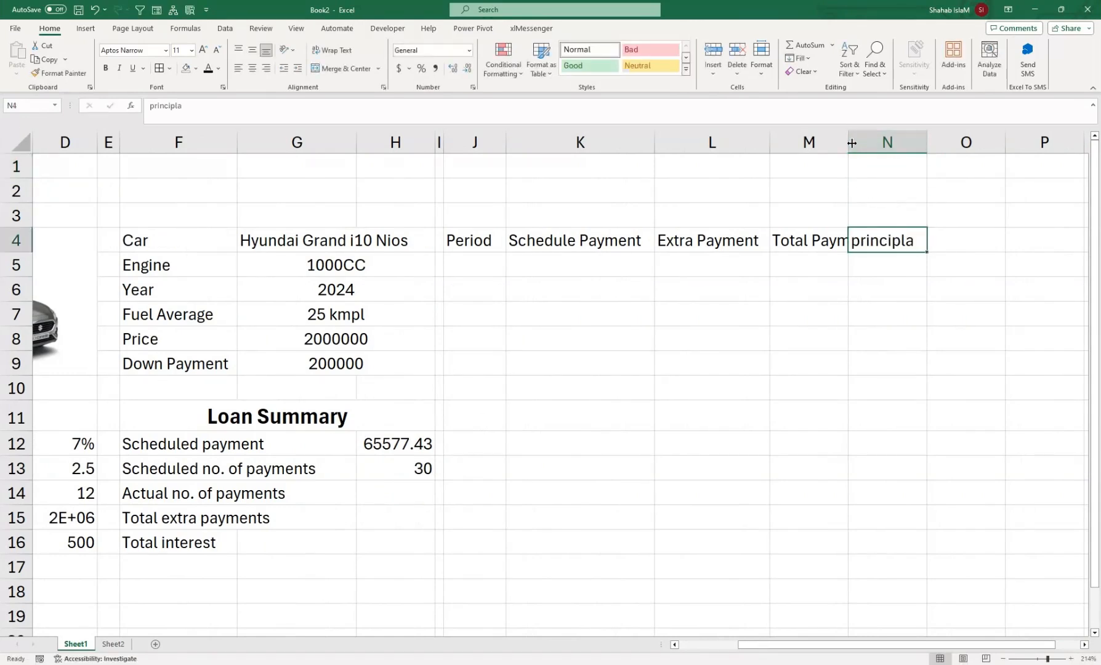
Step: Widen column M to fit its heading, and add the headings Interest in O4 and Balance in P4
left_click_drag(848, 141, 895, 141)
left_click(977, 239)
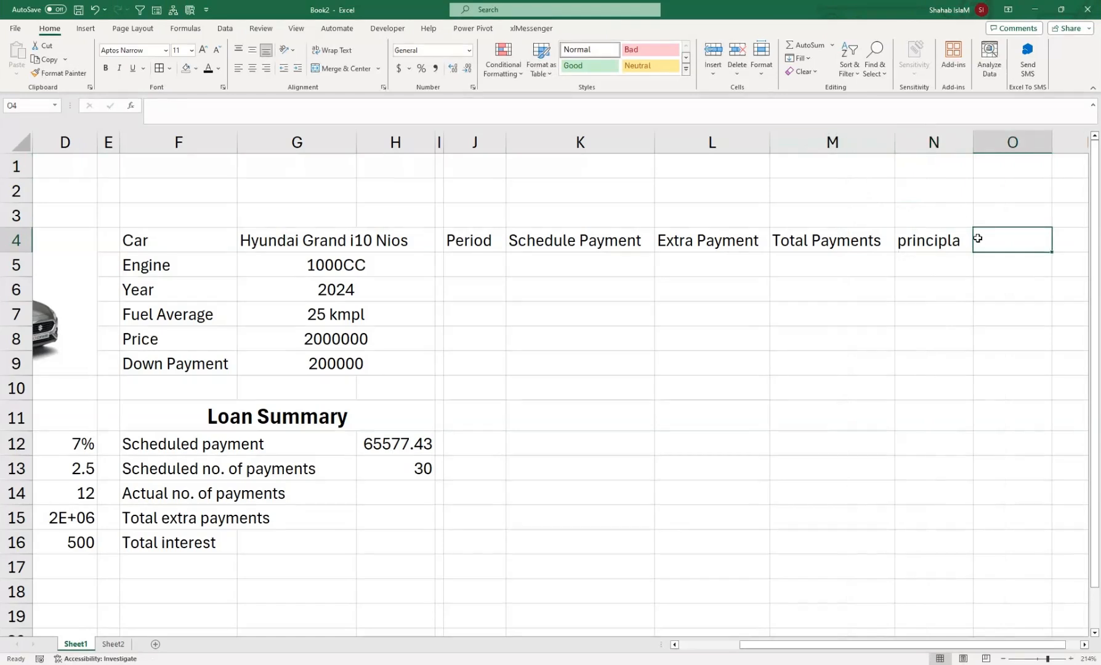
type("Int")
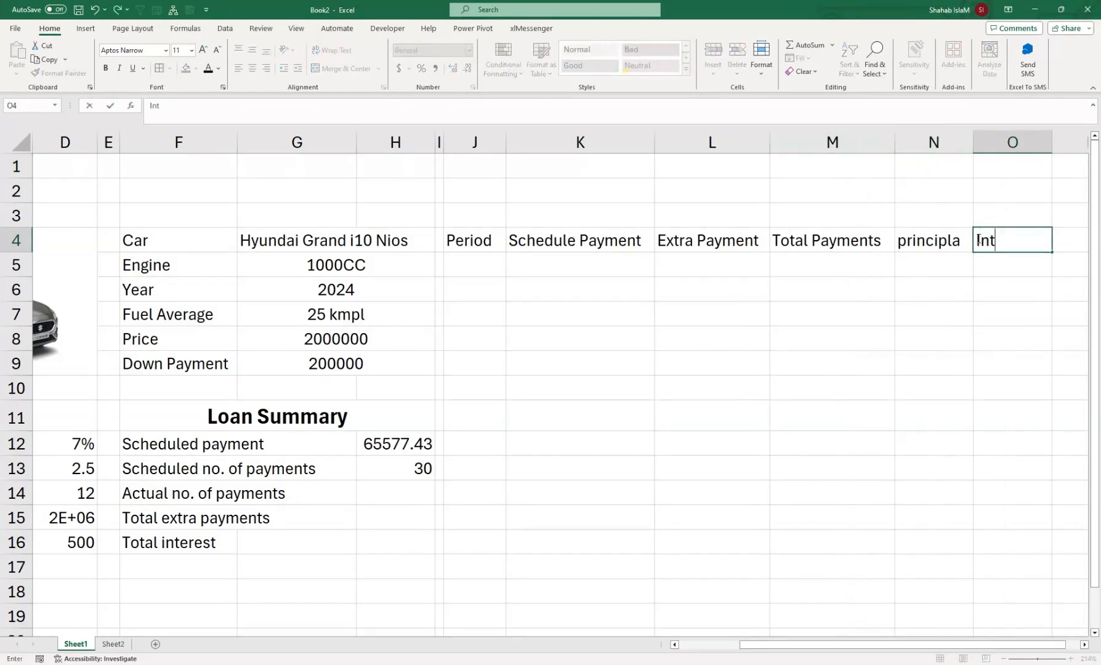
type("erest")
key("Tab")
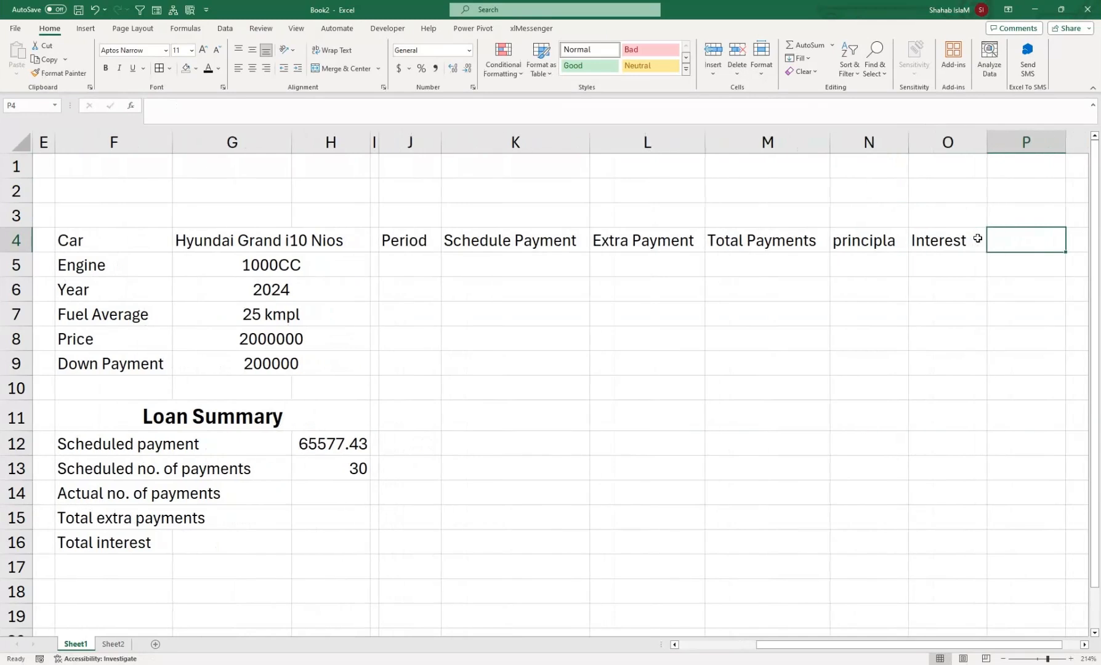
type("Balance")
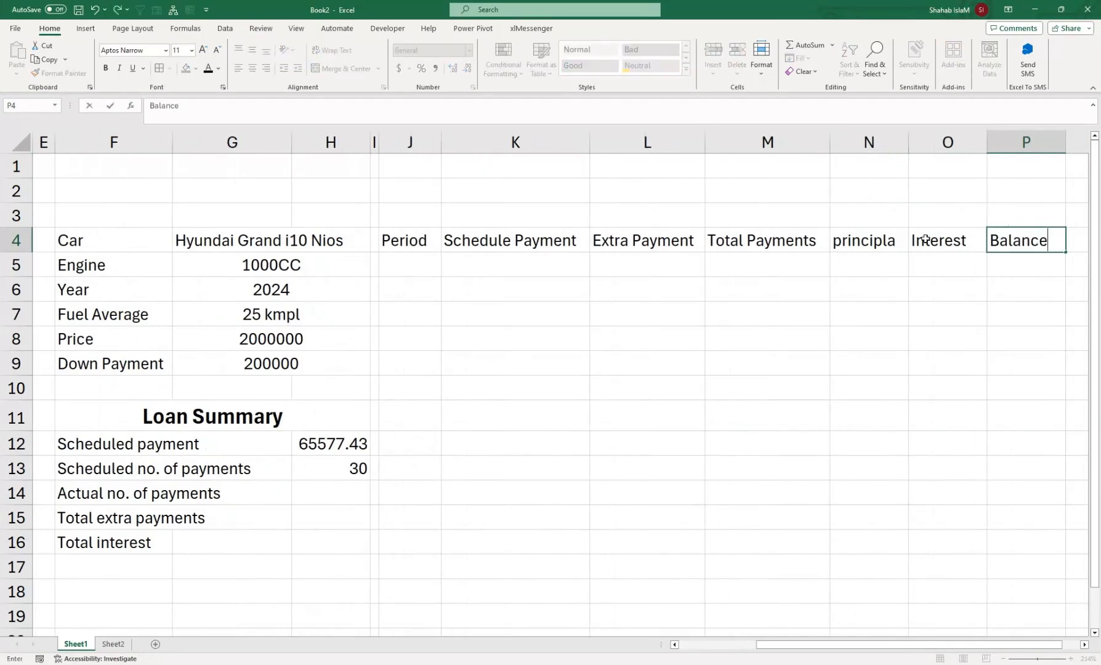
Step: Edit the heading in N4 to read "rincipal"
double_click(839, 240)
key("BackSpace")
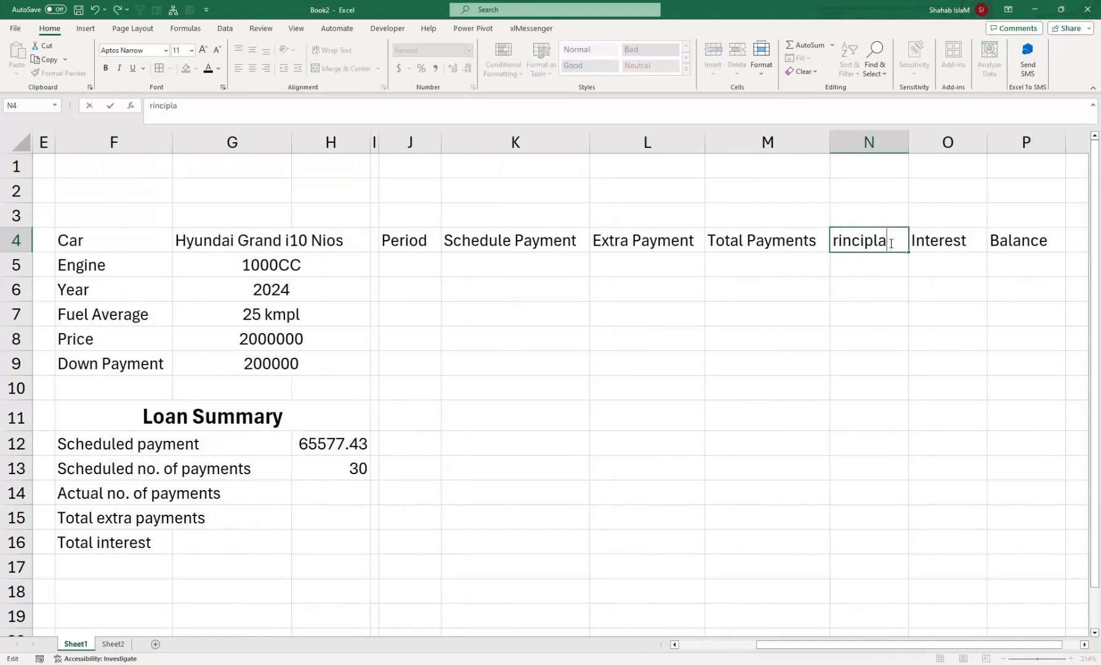
key("BackSpace")
key("BackSpace")
left_click(869, 314)
Step: Try wrapping the text of the payment headings in K4:M4 and narrowing columns K and M
left_click(532, 247)
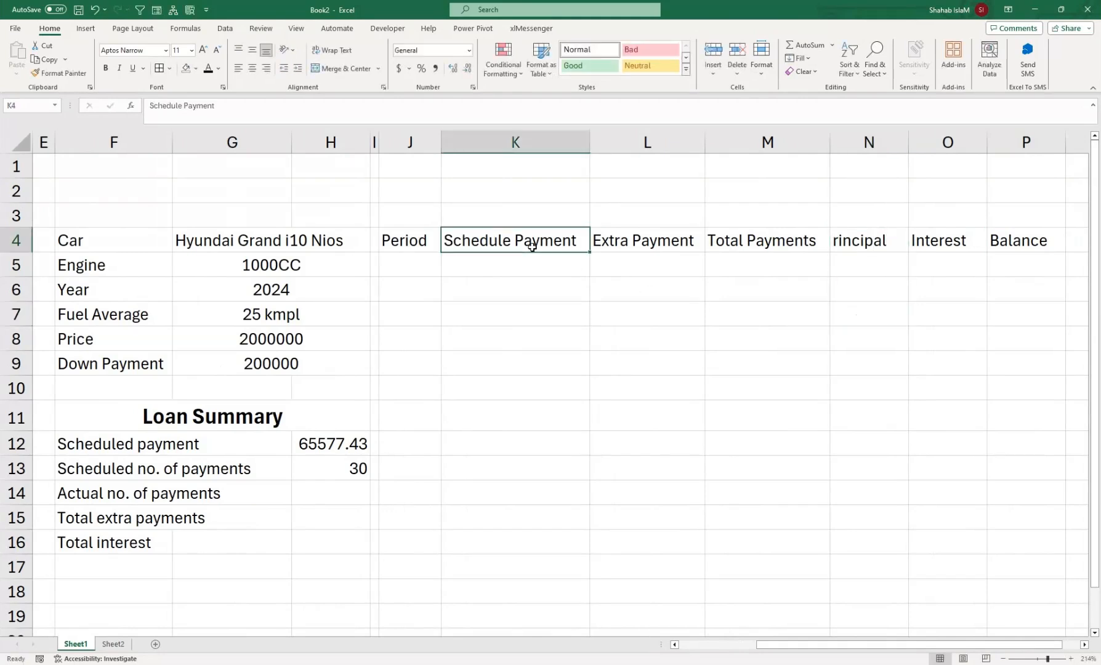
left_click(641, 235, "ctrl")
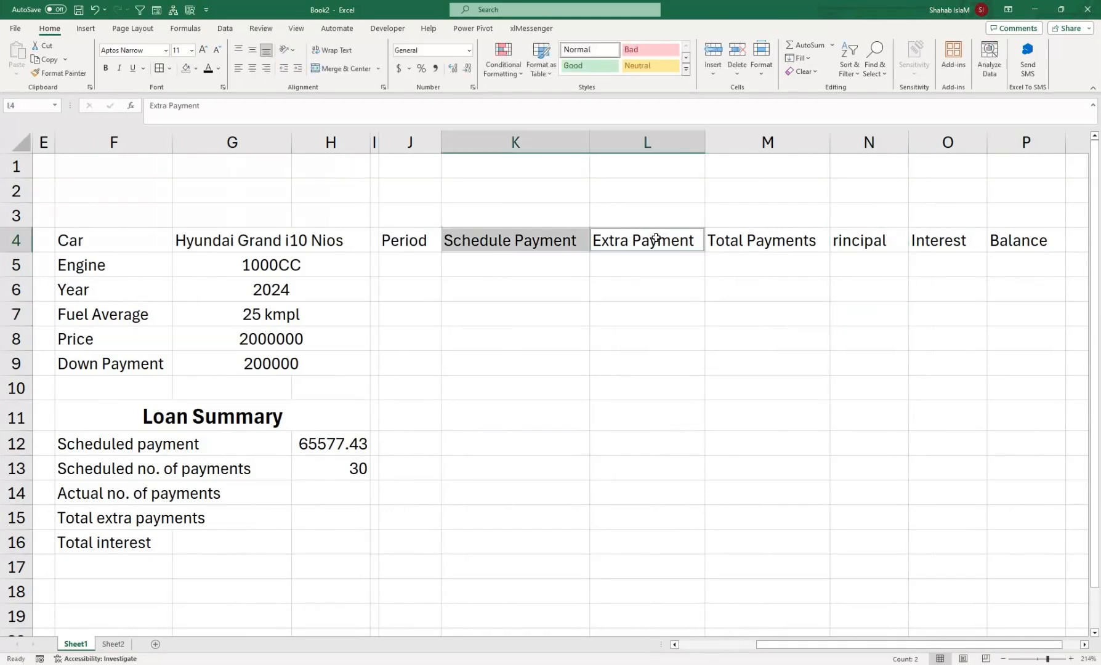
left_click(758, 245, "ctrl")
left_click(333, 50)
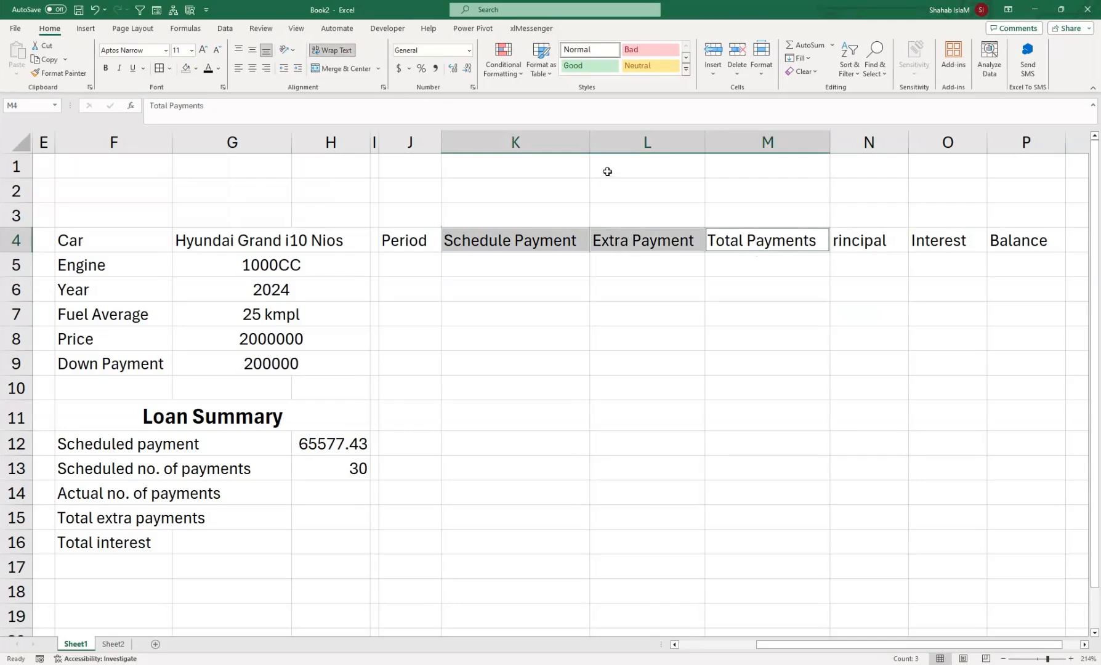
left_click_drag(590, 146, 552, 147)
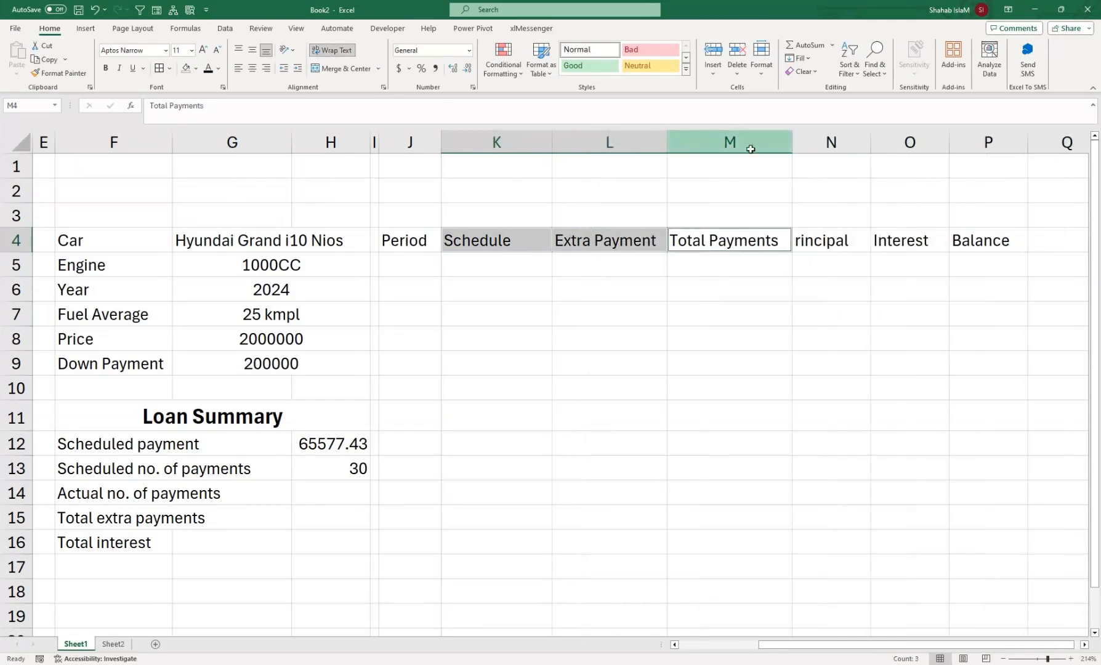
left_click_drag(792, 144, 745, 146)
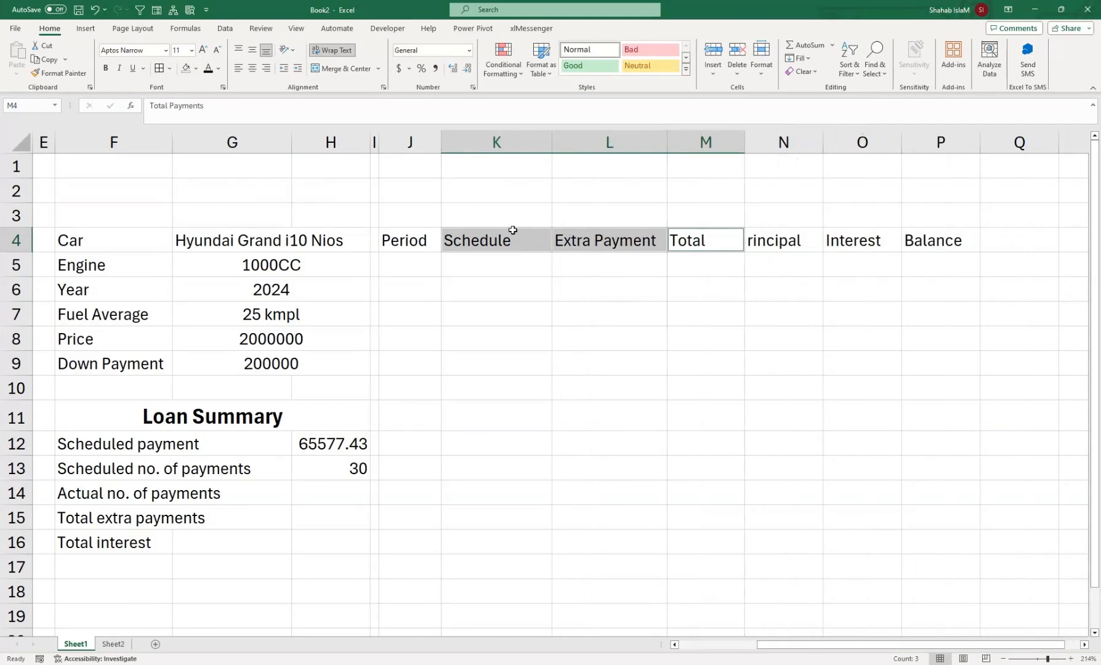
Step: Undo the text wrapping of K4:M4 and the narrowing of columns K and M
left_click_drag(778, 644, 678, 645)
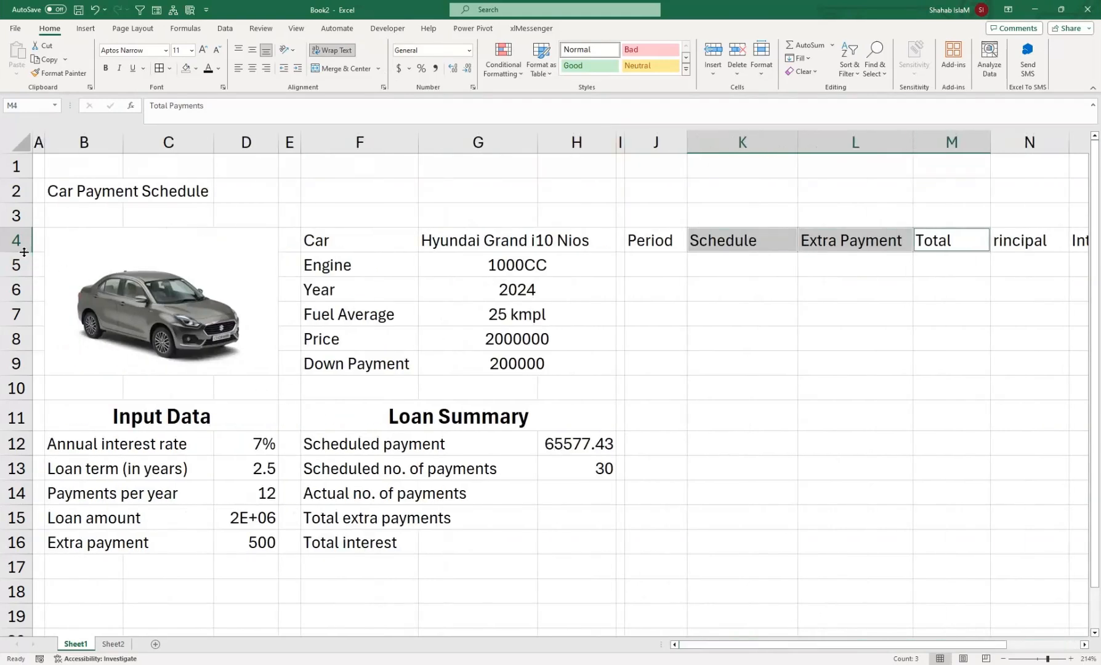
left_click_drag(25, 252, 18, 266)
key("ctrl+z")
key("ctrl+z")
key("ctrl+z")
key("ctrl+z")
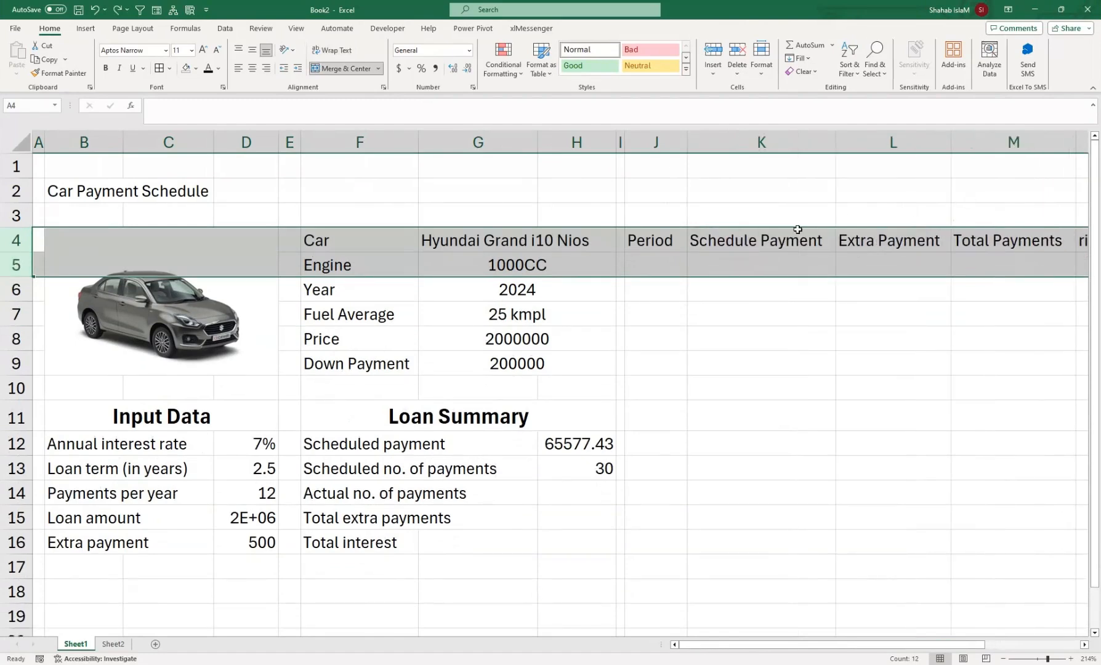
Step: Move the schedule headings J4:P4 up to row 3 and wrap the text in K3:M3
left_click_drag(678, 236, 1047, 240)
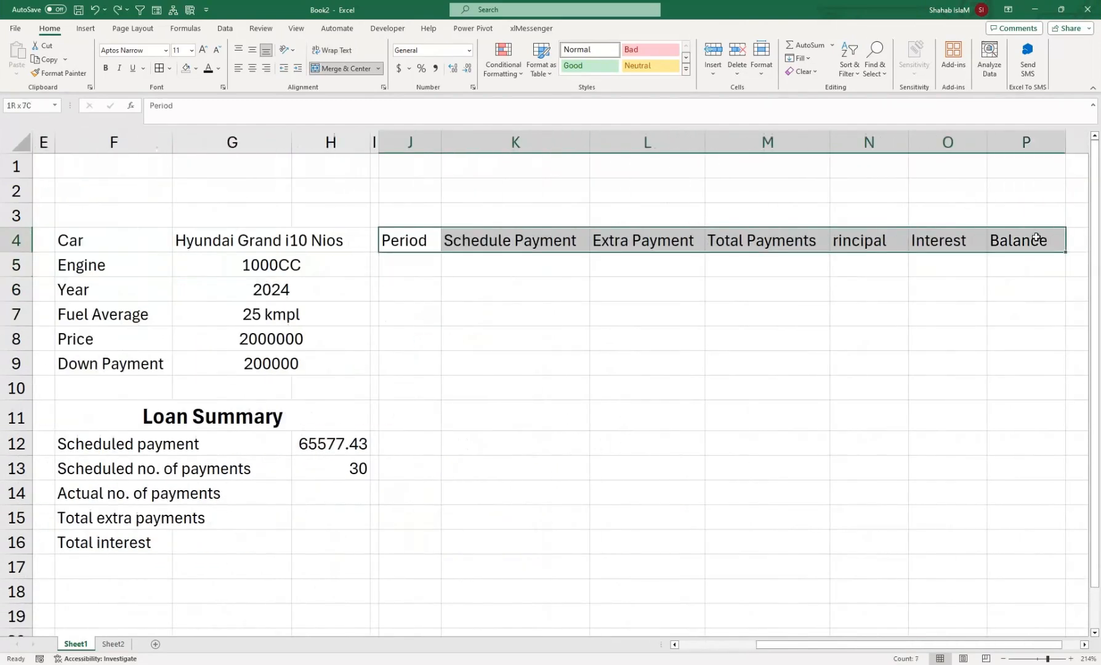
left_click_drag(875, 226, 874, 215)
left_click(505, 216)
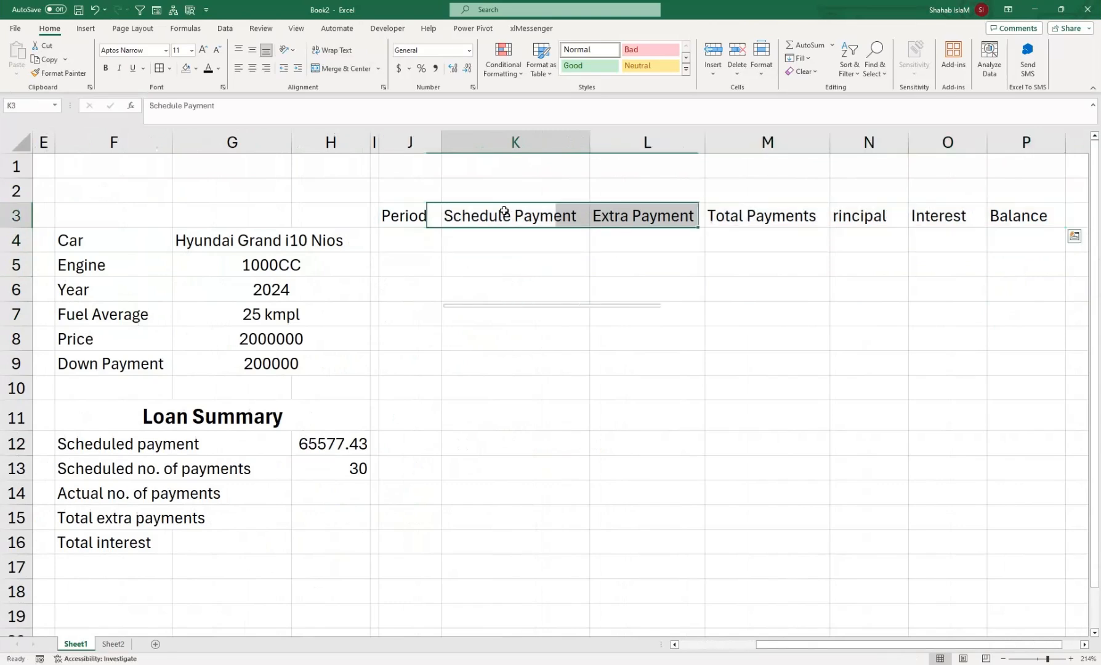
left_click(659, 217, "ctrl")
left_click(751, 213, "ctrl")
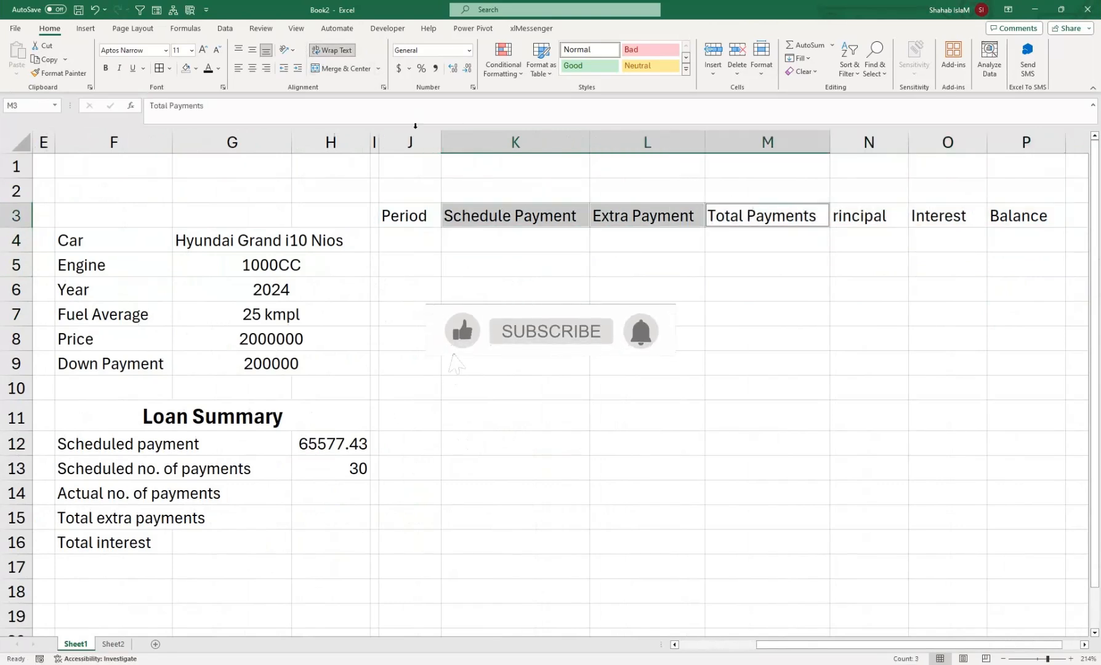
Step: Increase the height of row 3 and narrow columns K, L and M so their headings wrap onto two lines
left_click_drag(2, 228, 2, 265)
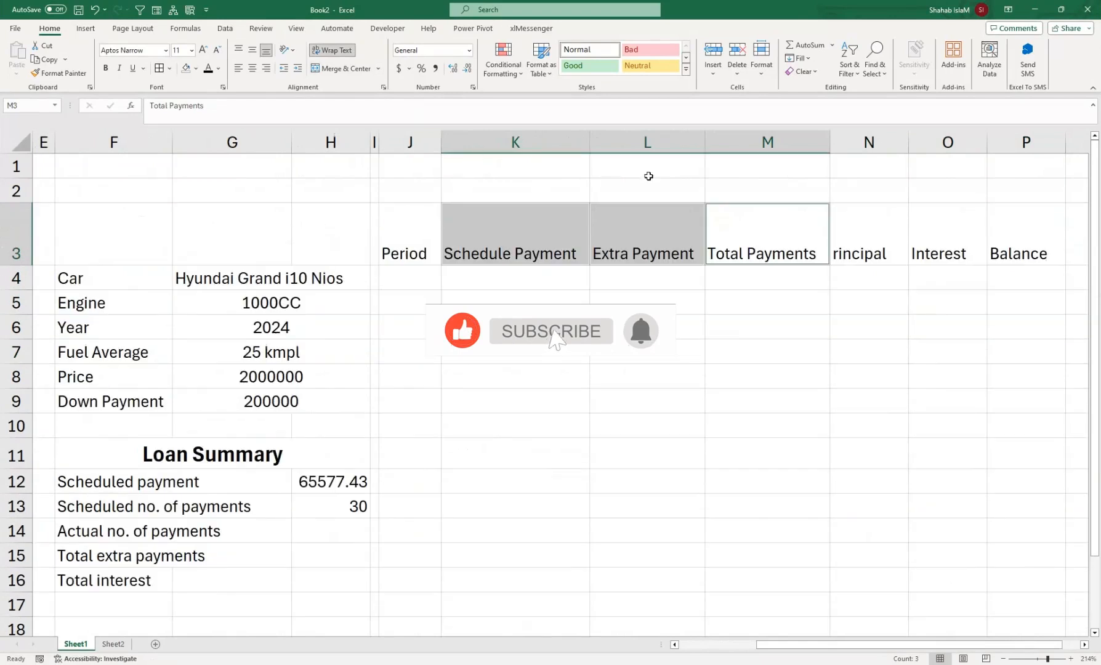
left_click(648, 142)
left_click_drag(537, 130, 673, 148)
left_click(674, 148)
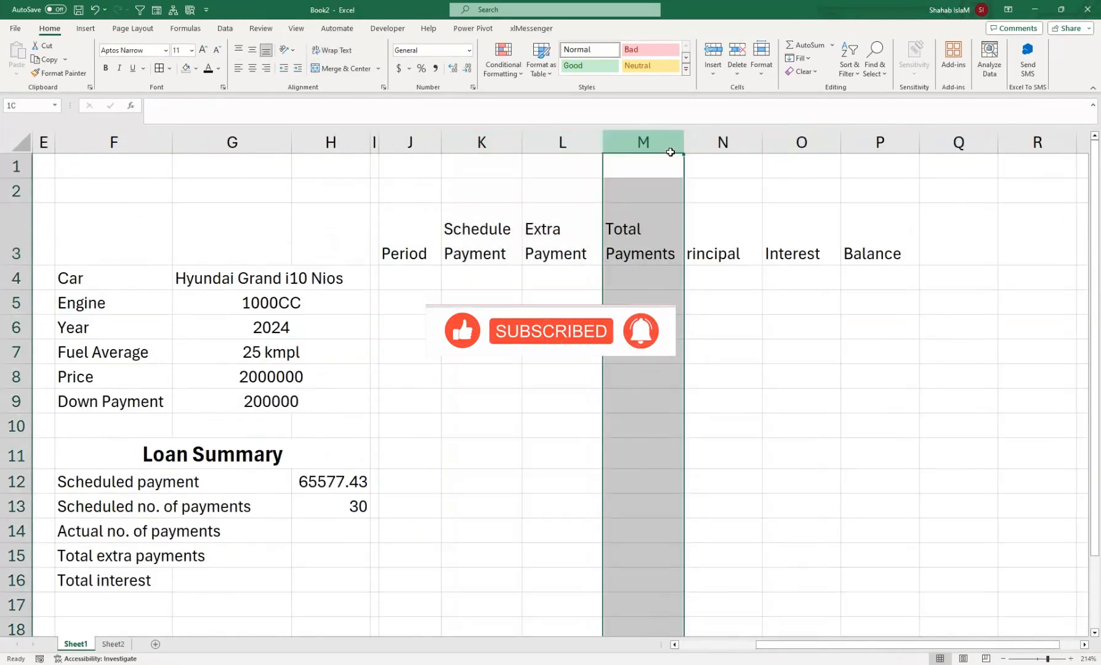
Step: Correct the misspelled heading in N3 to "Principal"
left_click(690, 246)
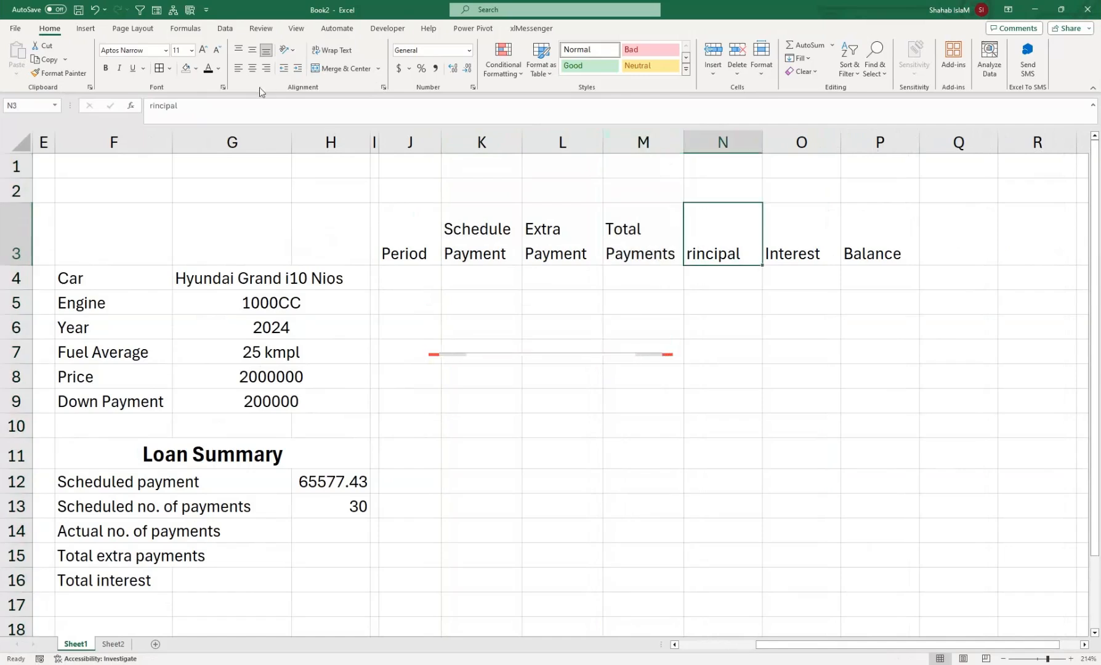
left_click(147, 118)
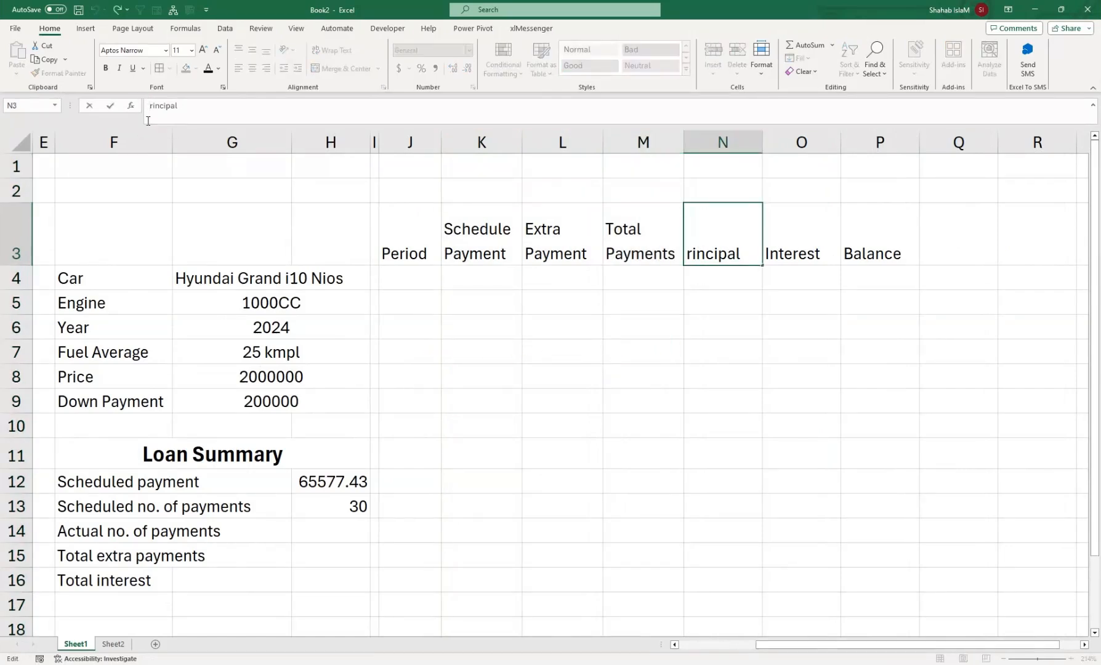
type("P")
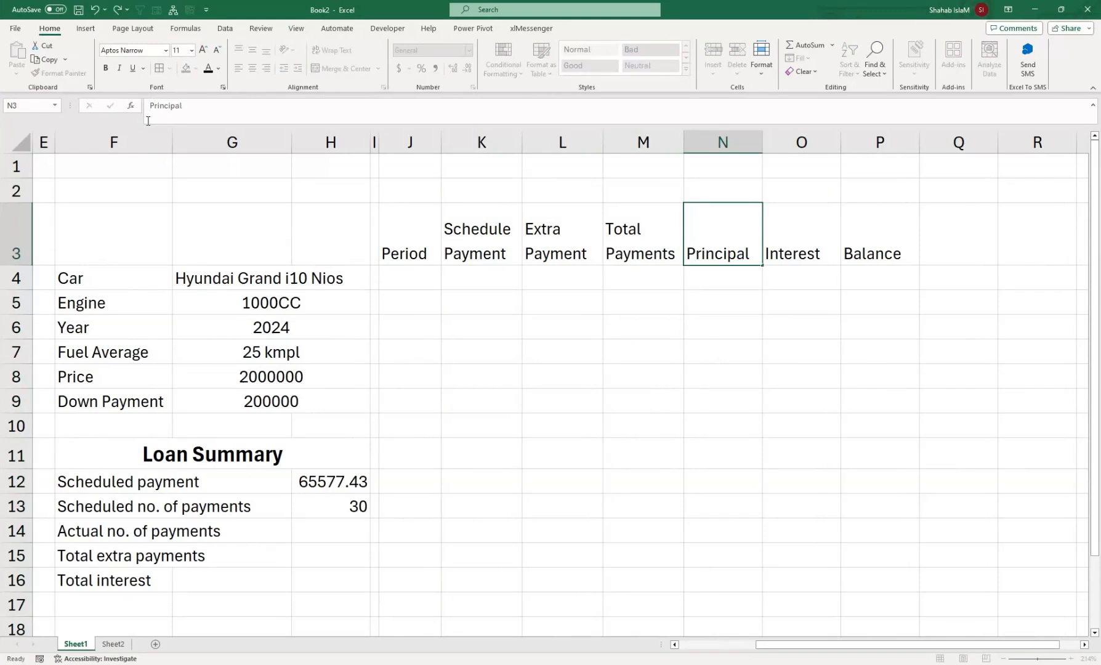
key("Return")
Step: Center the schedule headings in J3:P3 both horizontally and vertically
left_click_drag(858, 240, 411, 260)
left_click(252, 68)
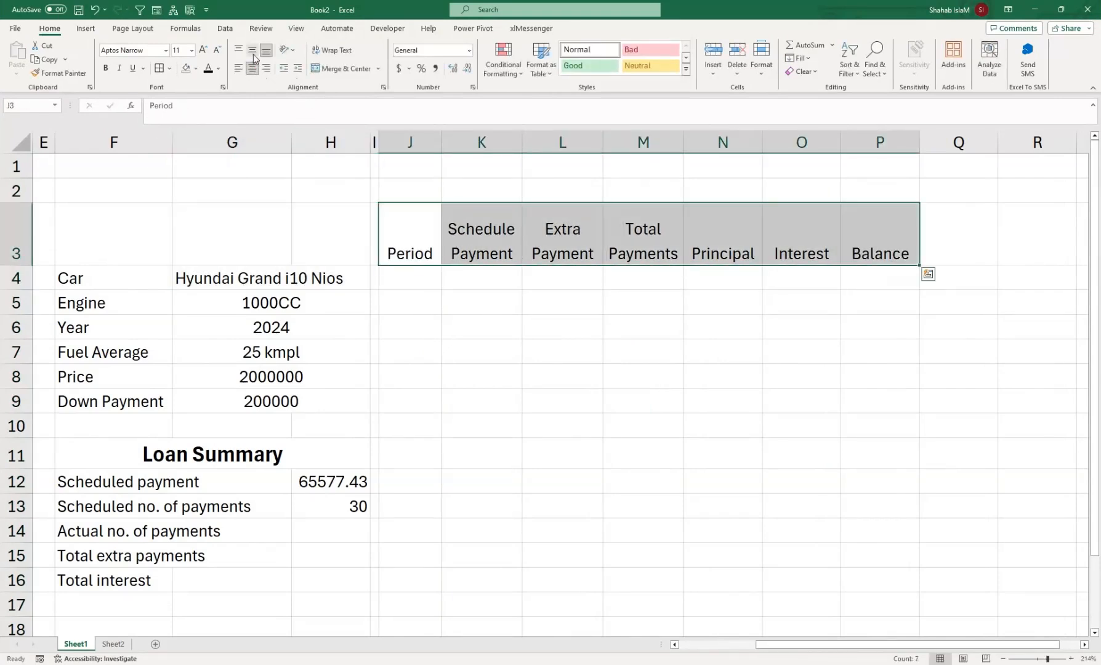
left_click(251, 49)
Step: Narrow columns H and G so the car details and loan summary take less width
left_click_drag(768, 650, 686, 646)
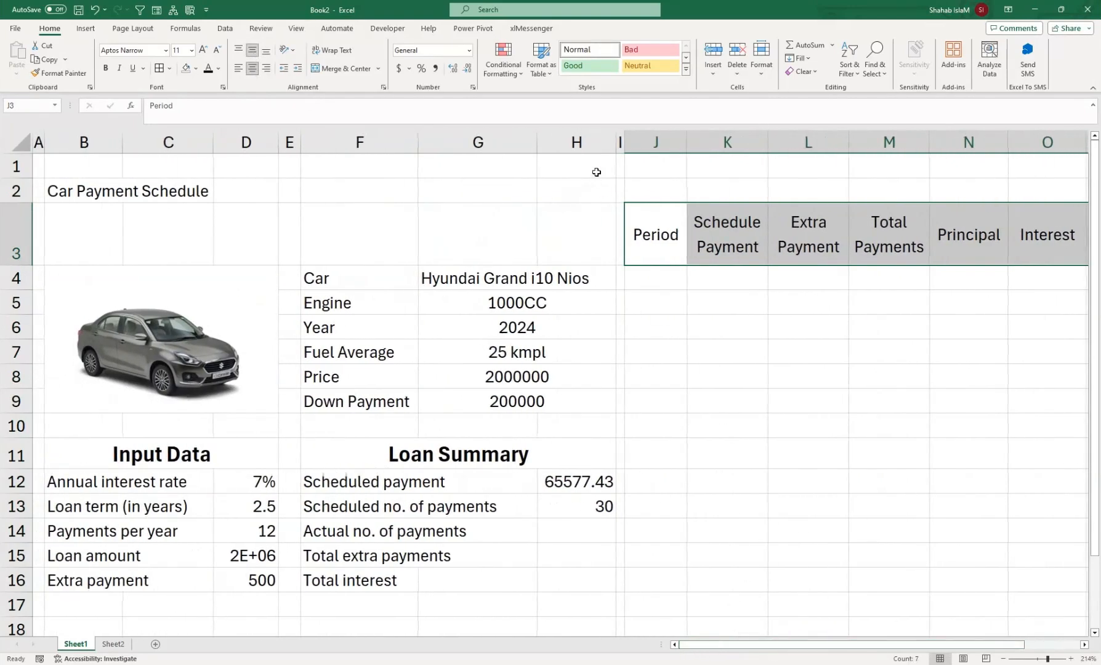
left_click_drag(616, 147, 604, 148)
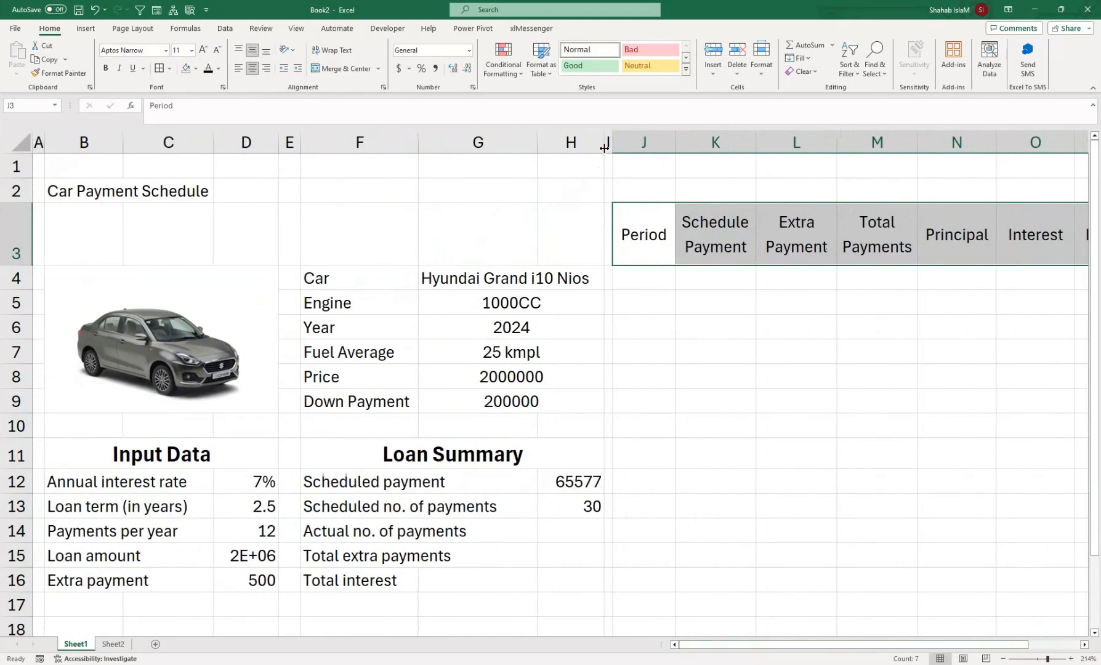
left_click_drag(537, 143, 497, 144)
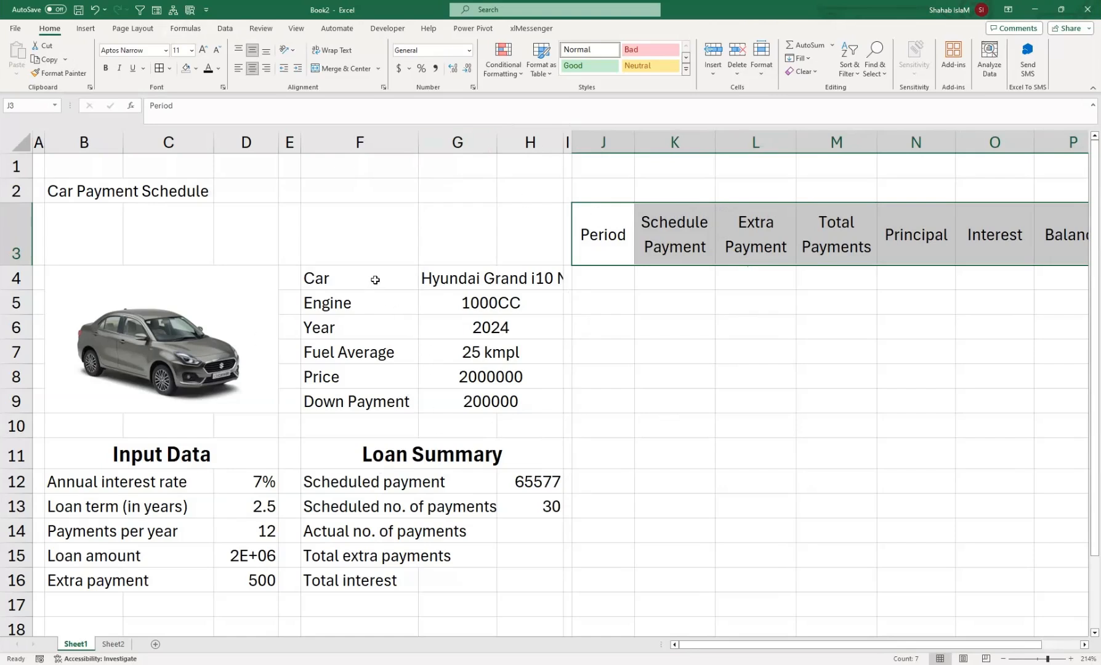
Step: Reduce the font size of the car details in F4:H9 to 10 and middle-align them vertically
left_click_drag(389, 284, 542, 402)
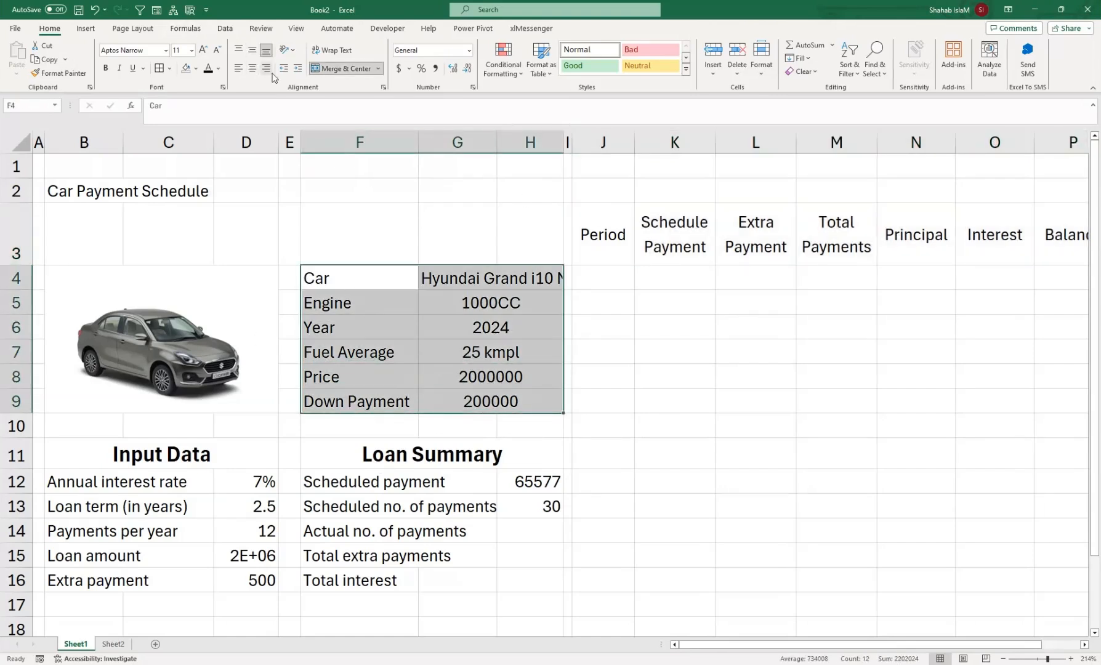
left_click(218, 50)
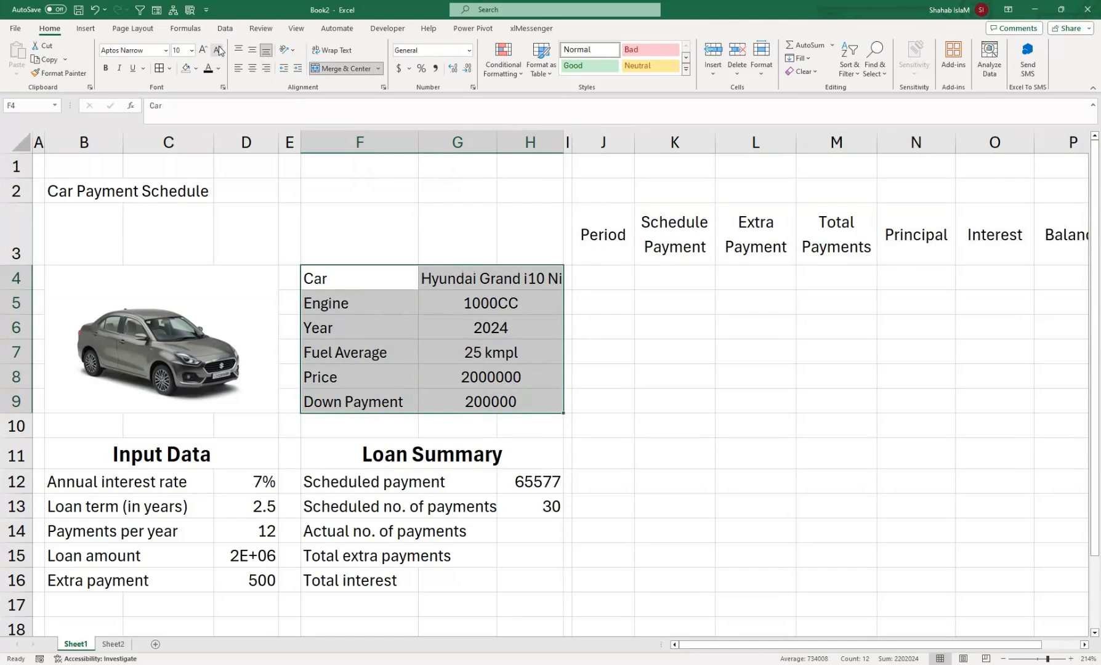
left_click(252, 49)
Step: Reduce the font size of the loan summary labels in F12:G16 and the input labels in B12:B16 to 10
left_click_drag(392, 479, 443, 582)
left_click(218, 50)
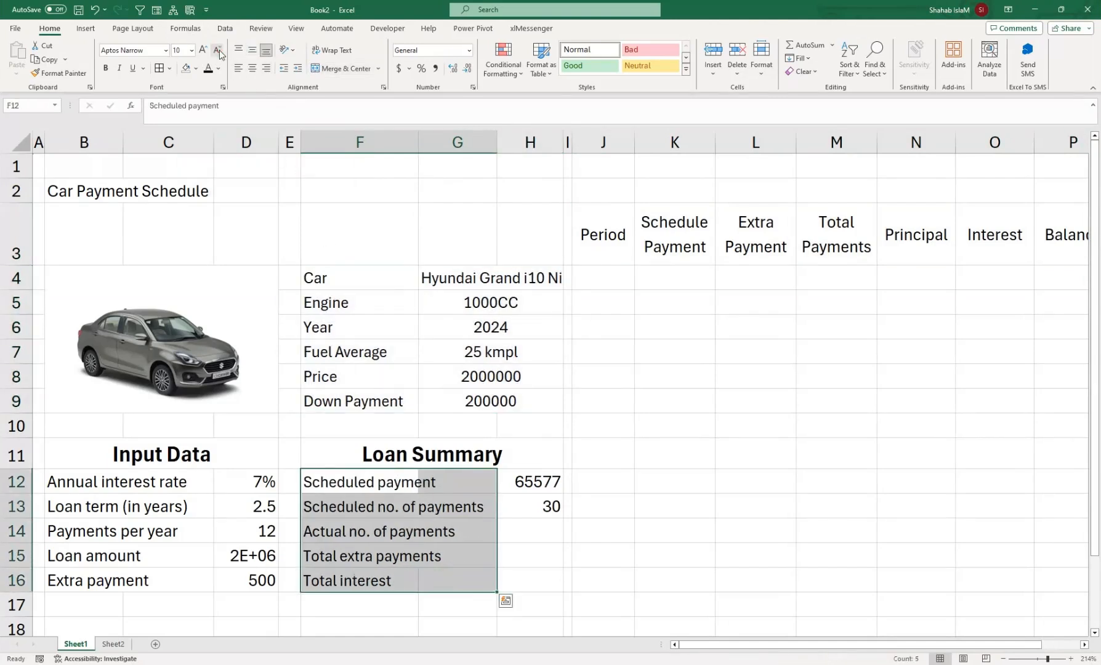
left_click_drag(71, 482, 93, 582)
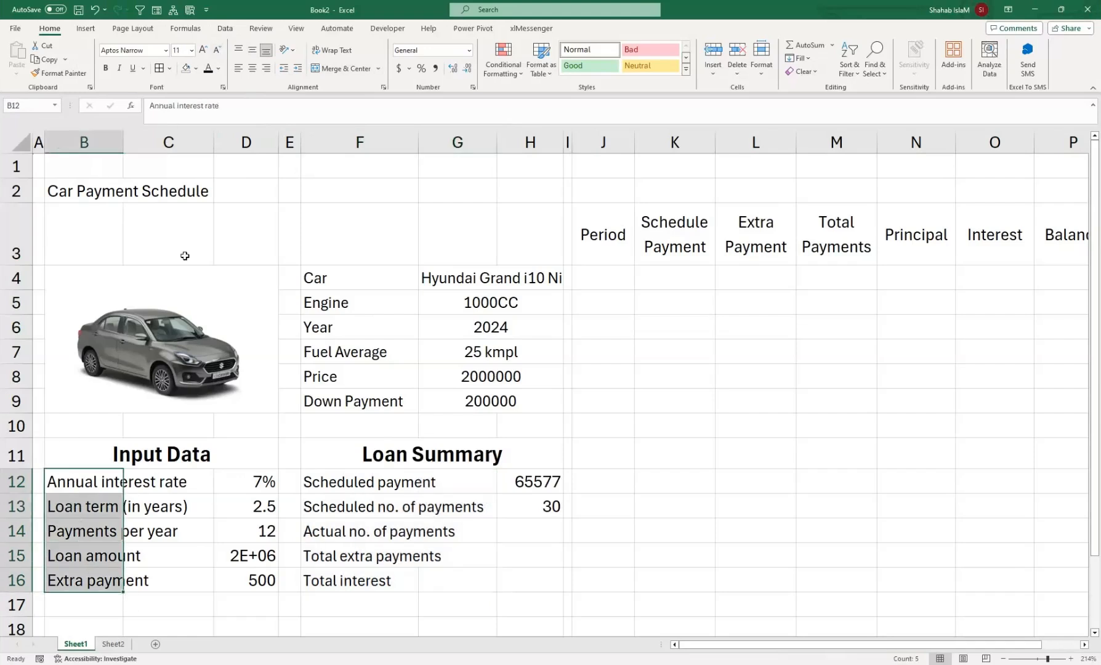
left_click(218, 50)
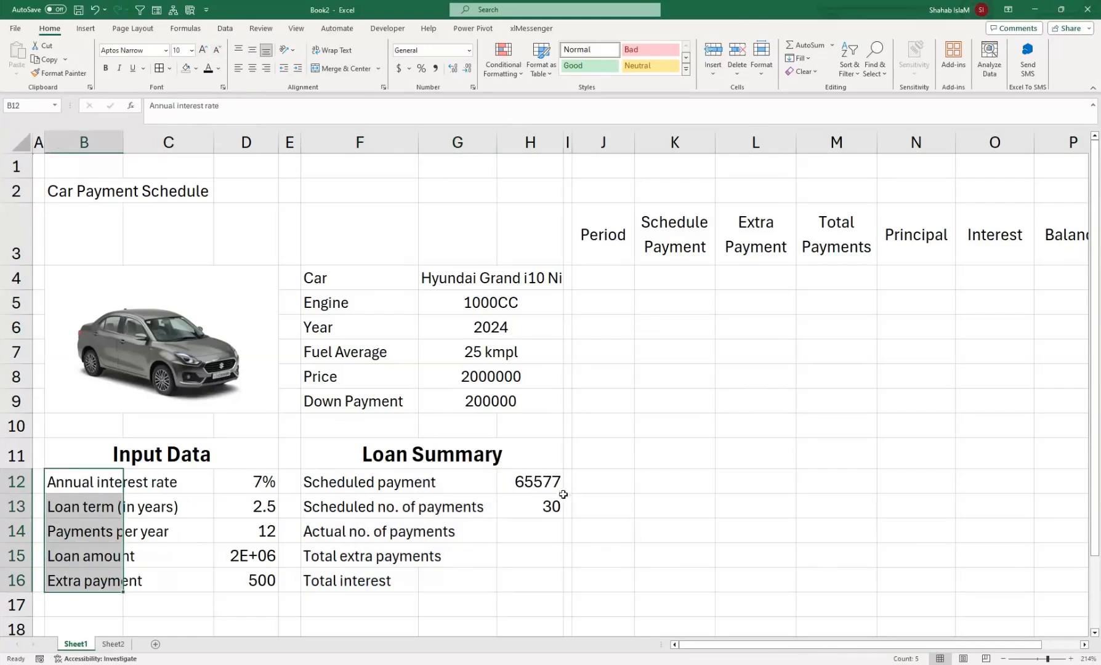
left_click_drag(552, 483, 468, 456)
left_click_drag(113, 184, 530, 227)
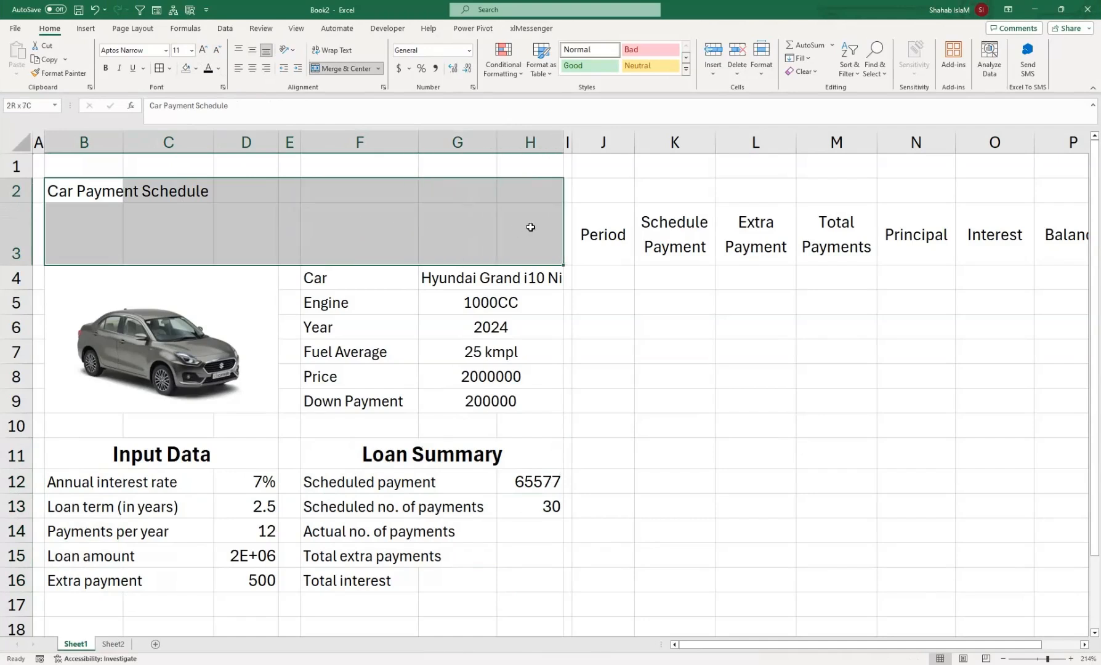
left_click(618, 279)
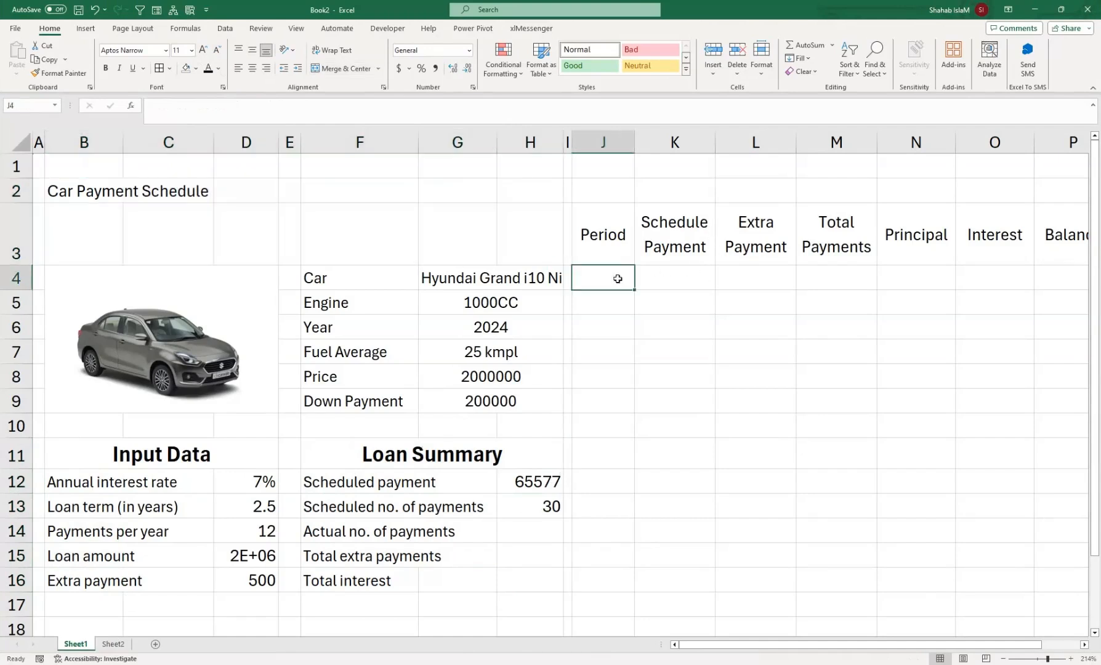
Step: Fill the schedule headings J3:P3 with the custom color RGB 30, 90, 120
left_click_drag(610, 237, 1055, 221)
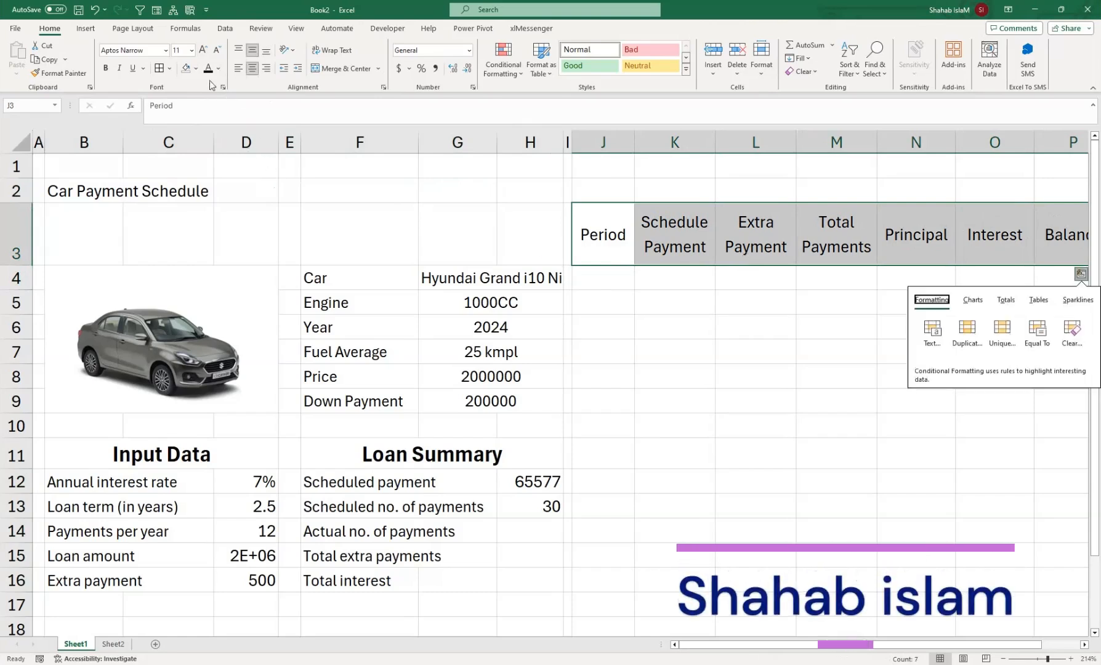
left_click(196, 68)
left_click(222, 211)
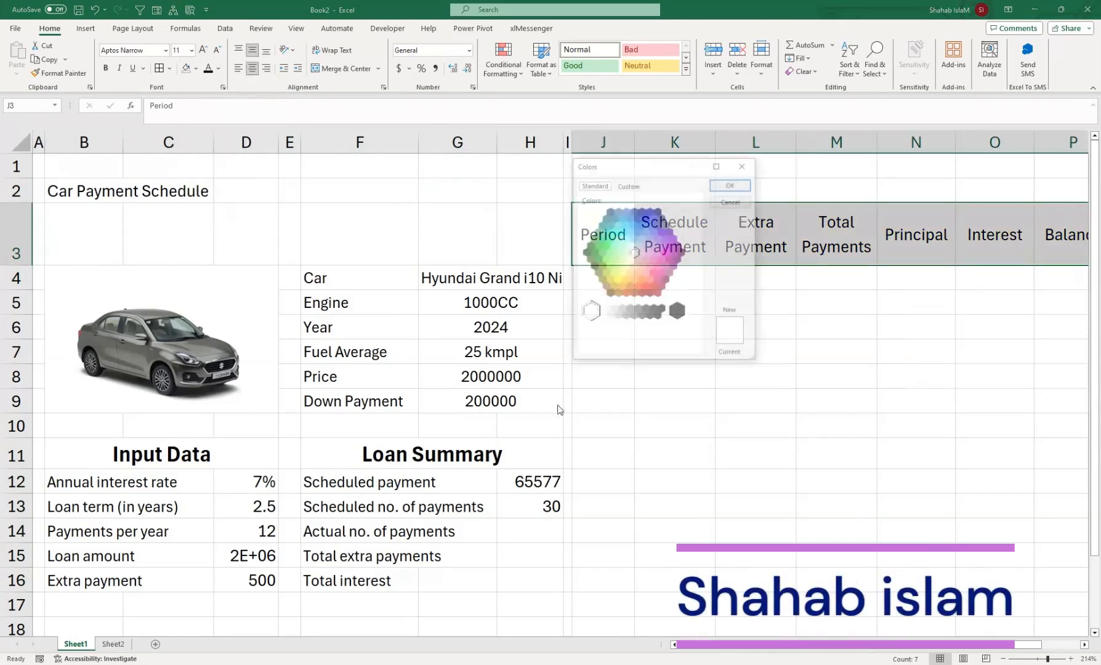
left_click(628, 185)
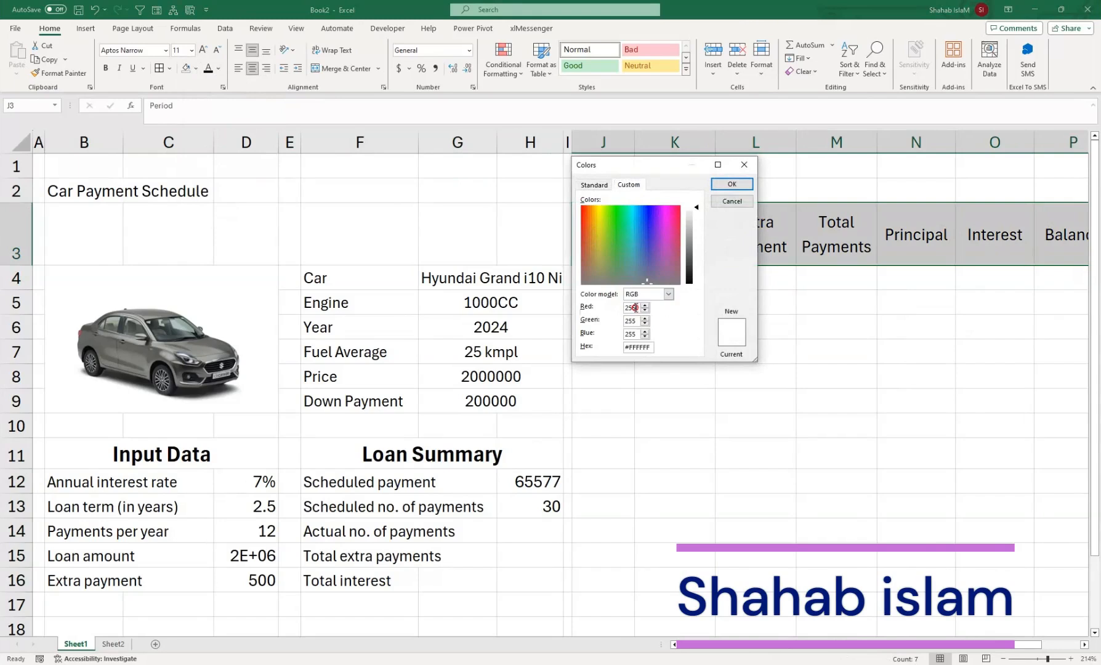
double_click(632, 308)
type("30")
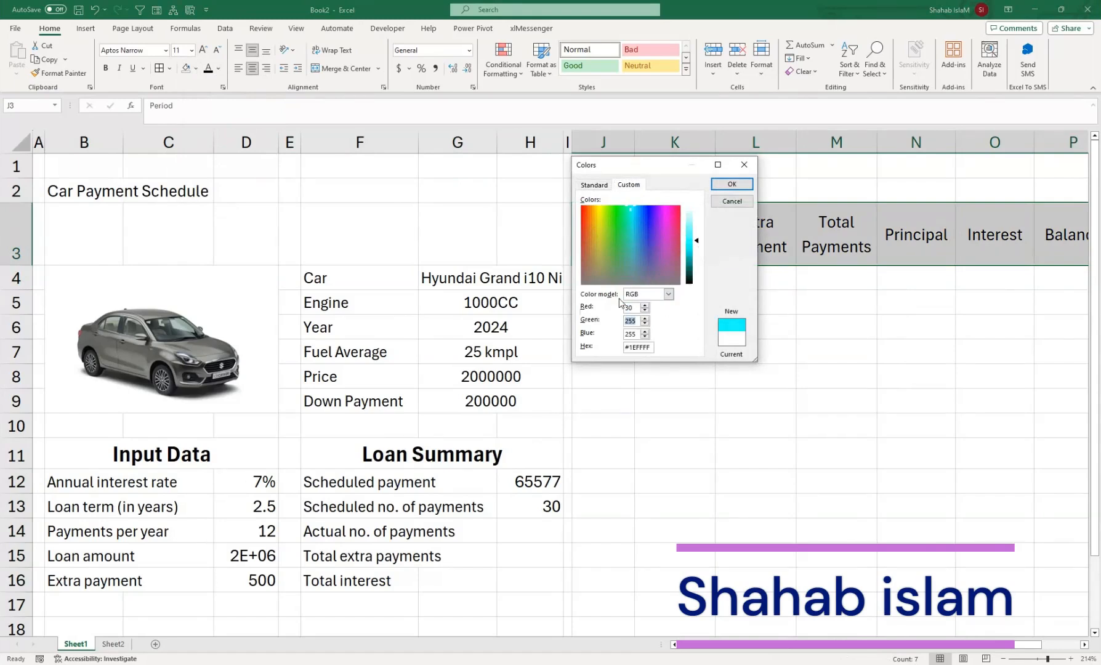
type("90")
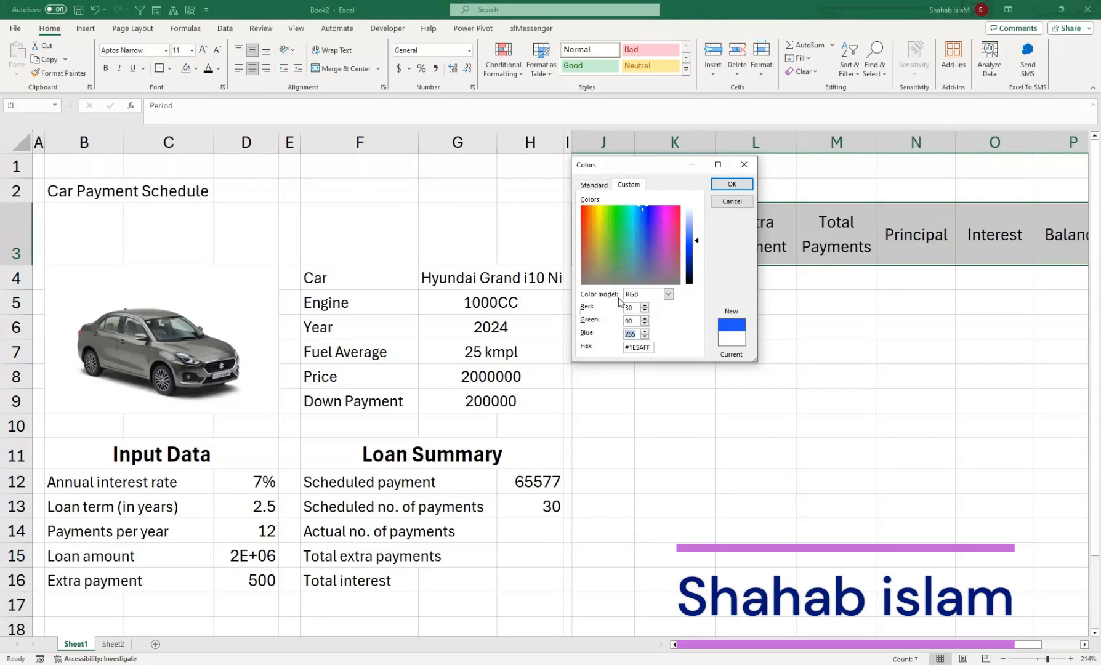
type("120")
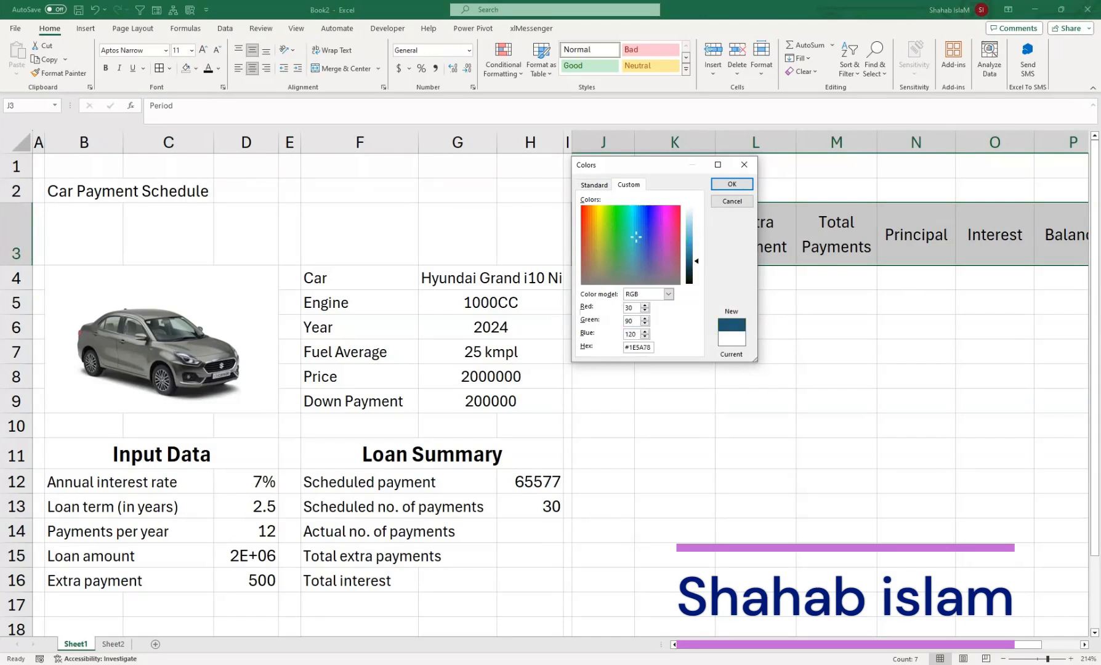
left_click(732, 184)
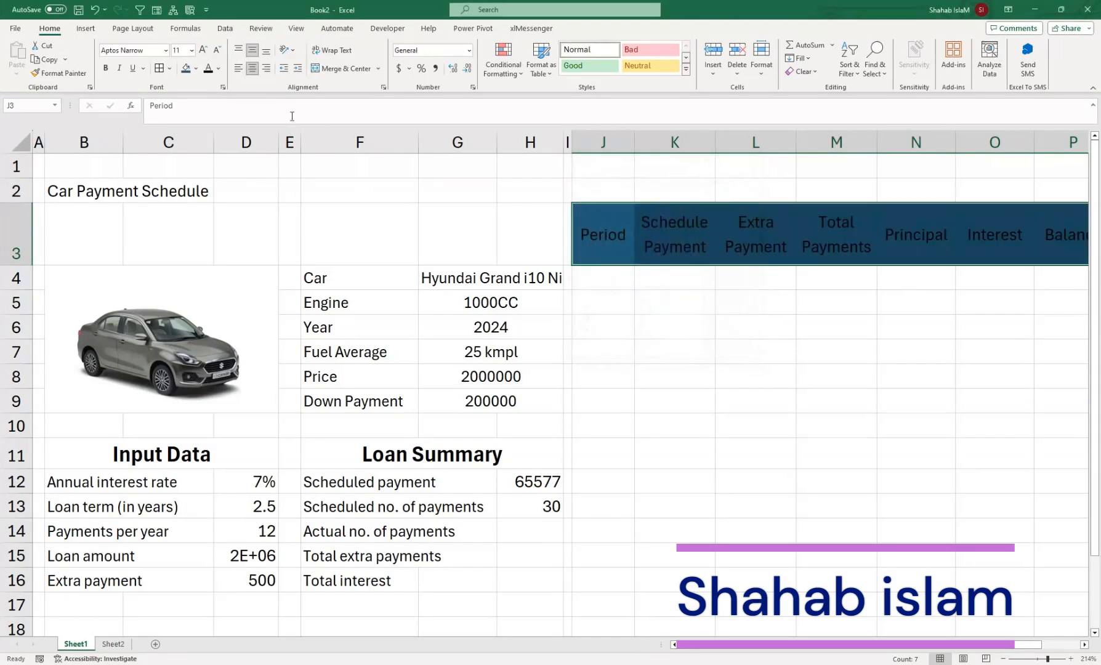
Step: Make the text of the schedule headings J3:P3 white and bold
left_click(217, 70)
left_click(212, 108)
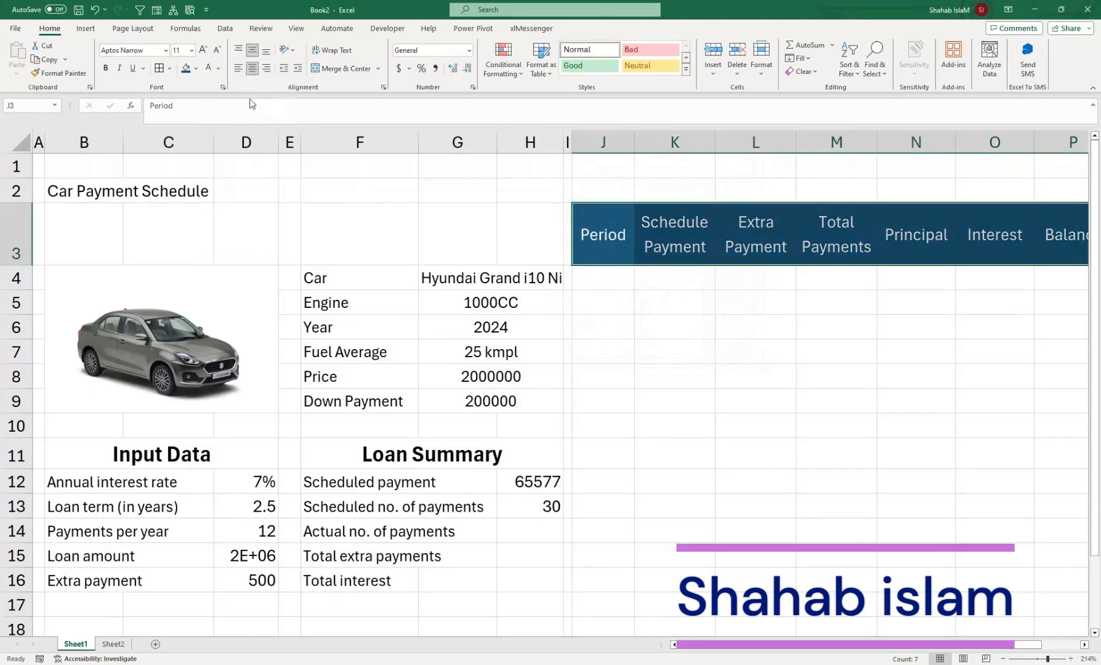
left_click(105, 68)
left_click(654, 361)
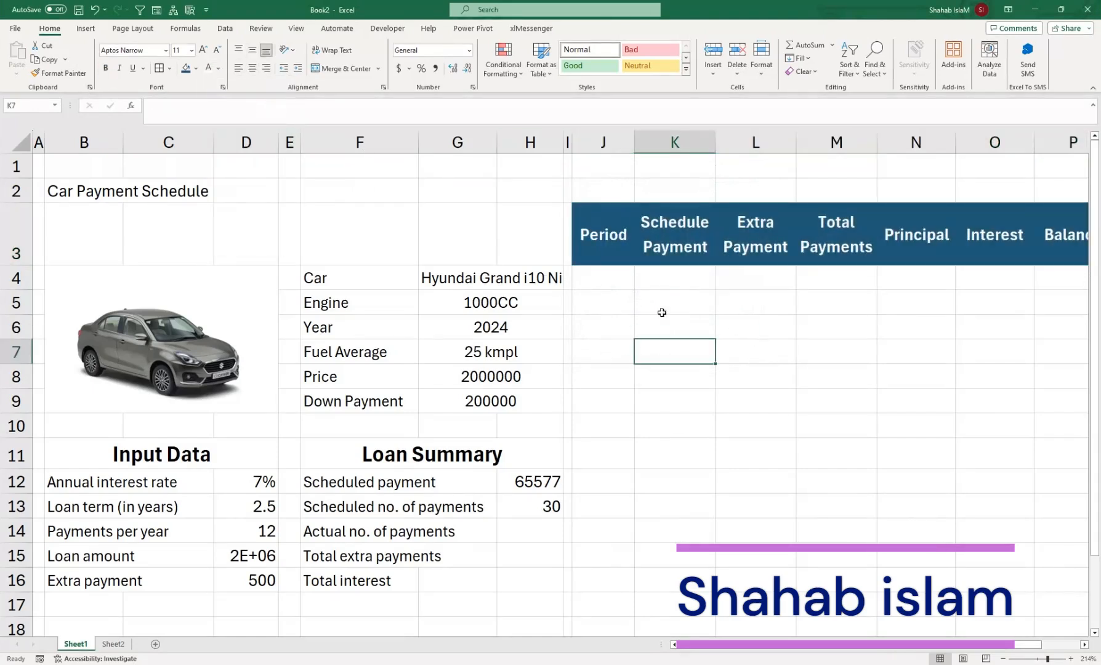
left_click(608, 279)
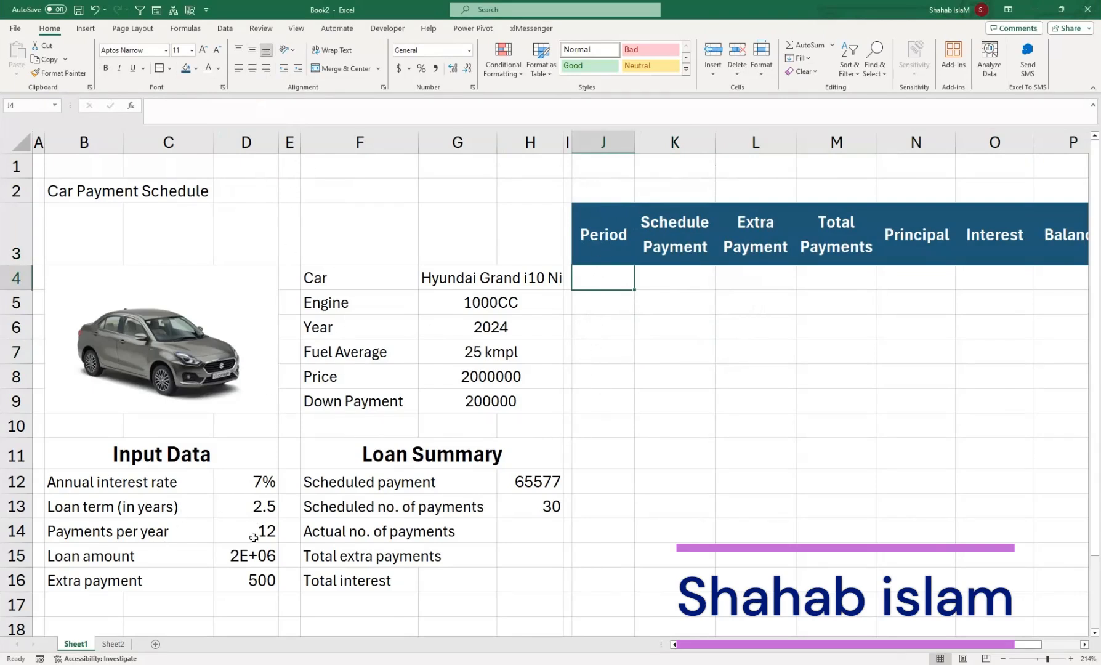
Step: Reduce the font size of the input values in D12:D16 to 9 and the loan summary values in H12:H16 to 8
left_click_drag(263, 493, 257, 584)
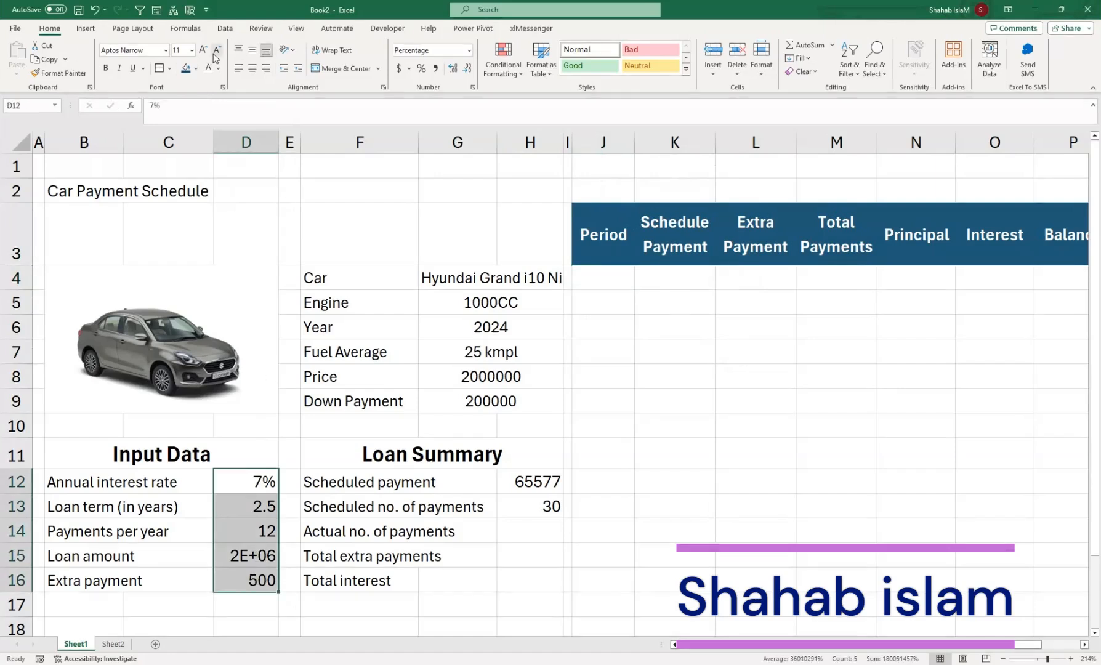
left_click(219, 49)
left_click(220, 49)
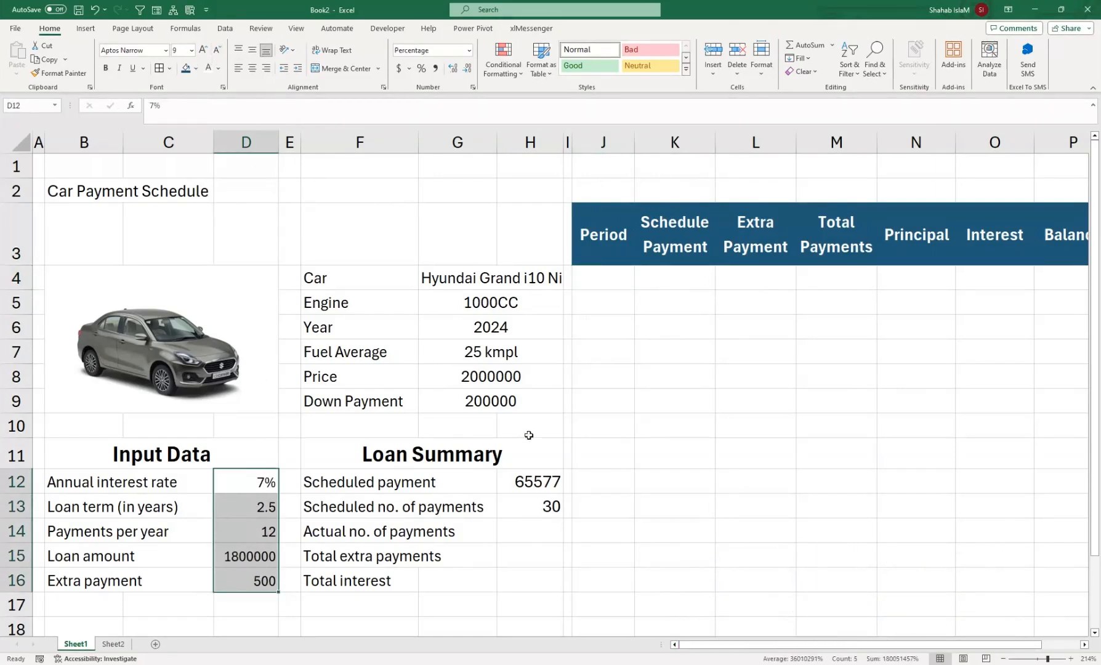
left_click_drag(545, 475, 535, 582)
left_click(217, 51)
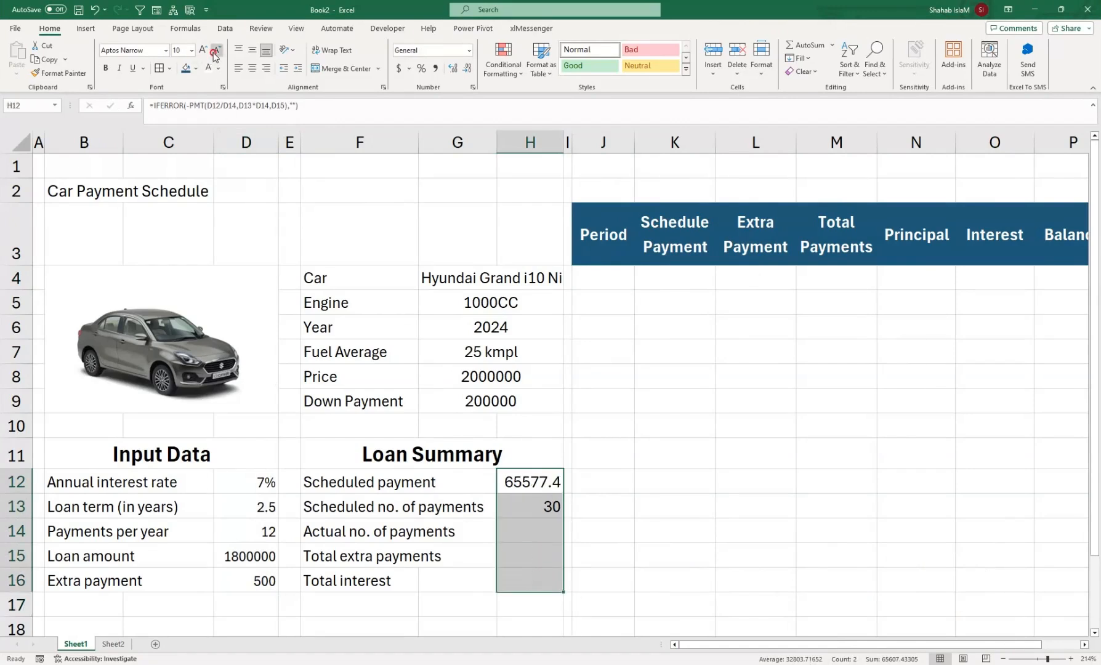
left_click(217, 51)
left_click(216, 50)
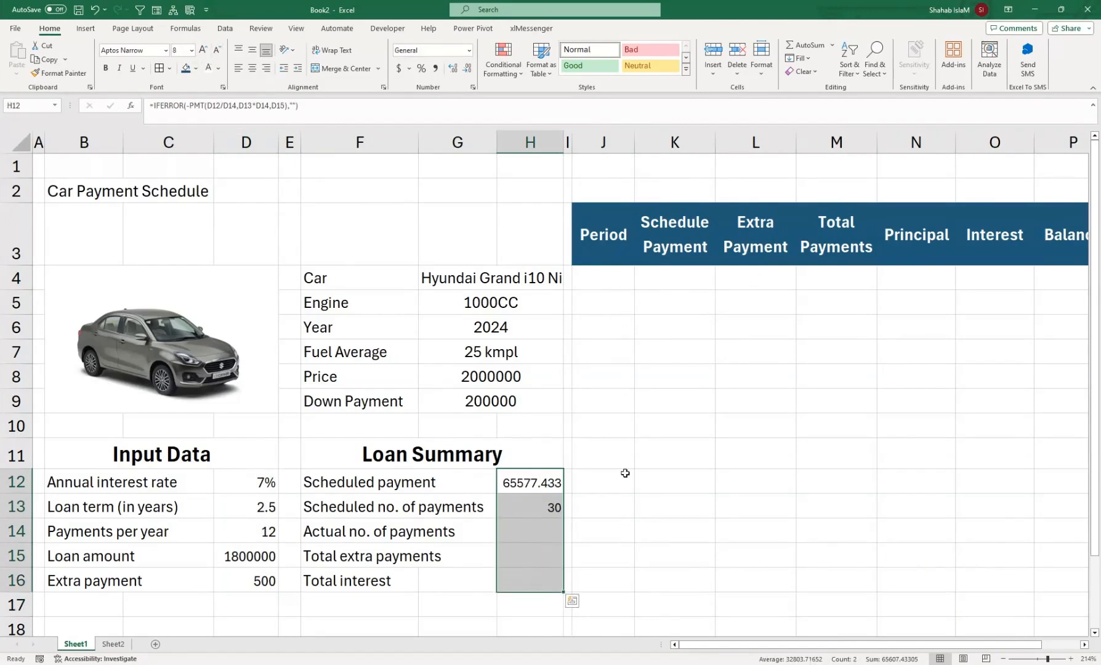
left_click(603, 276)
type("13")
key("Return")
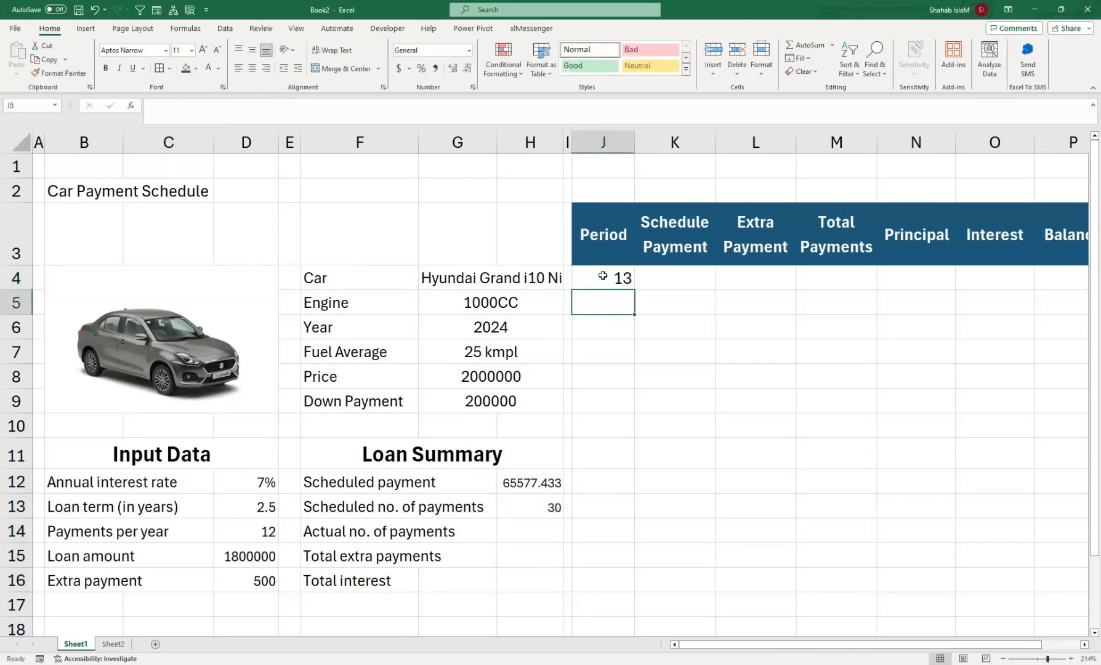
Step: Enter 1 as the first period in J4
left_click(603, 275)
type("1")
key("Return")
Step: Fill a linear series down the Period column from J4 with step value 1 and stop value 360
left_click(601, 275)
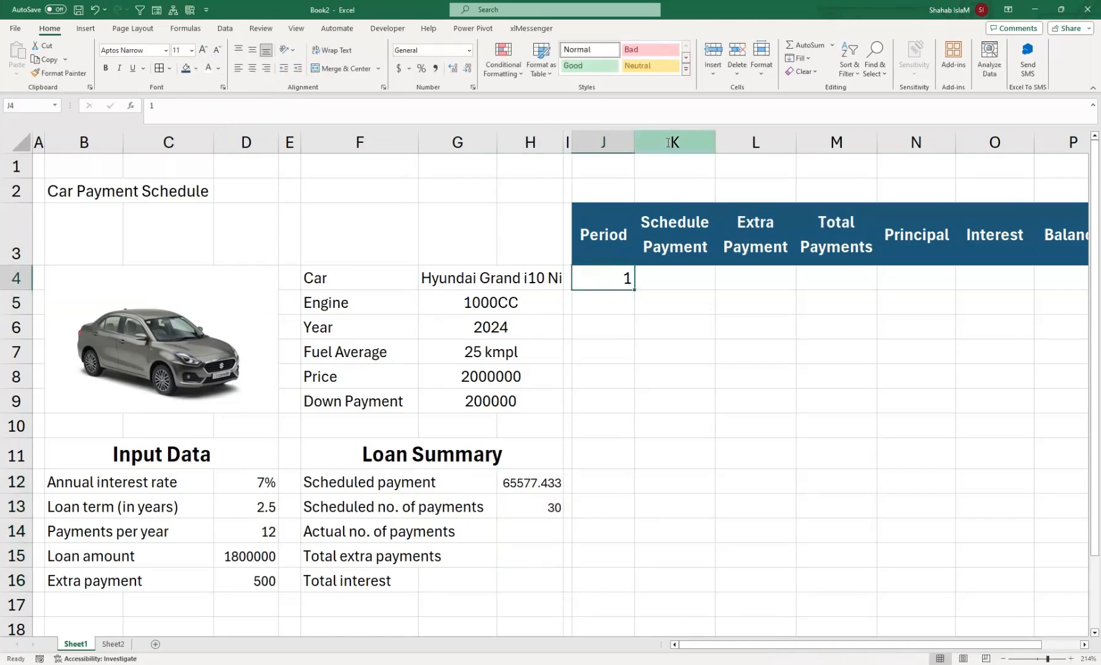
left_click(804, 58)
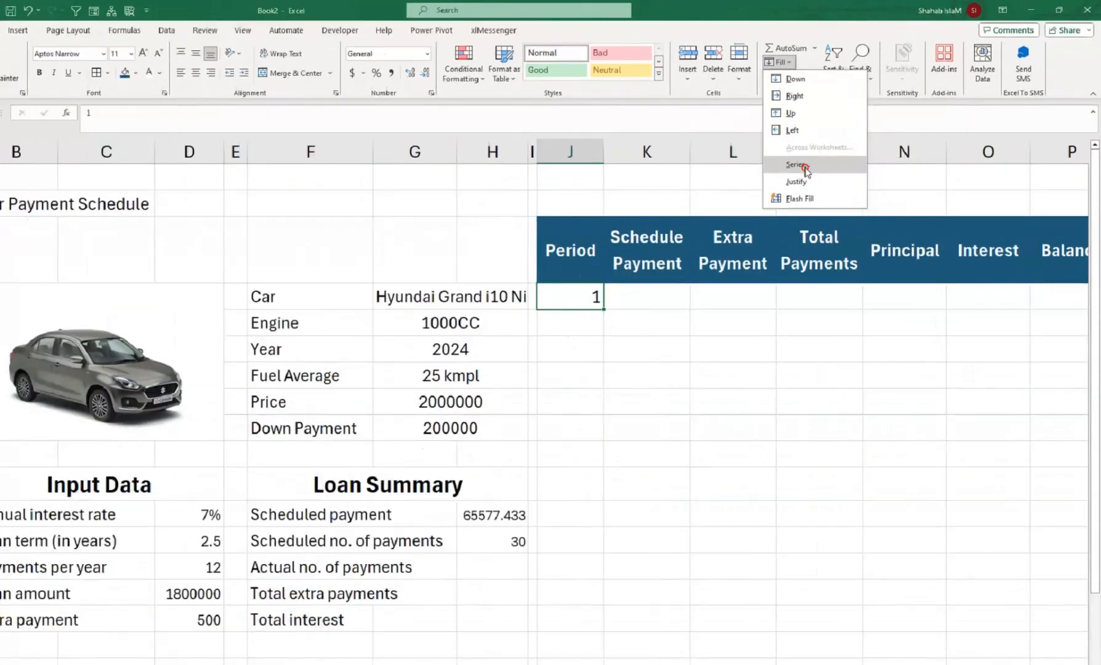
left_click(822, 156)
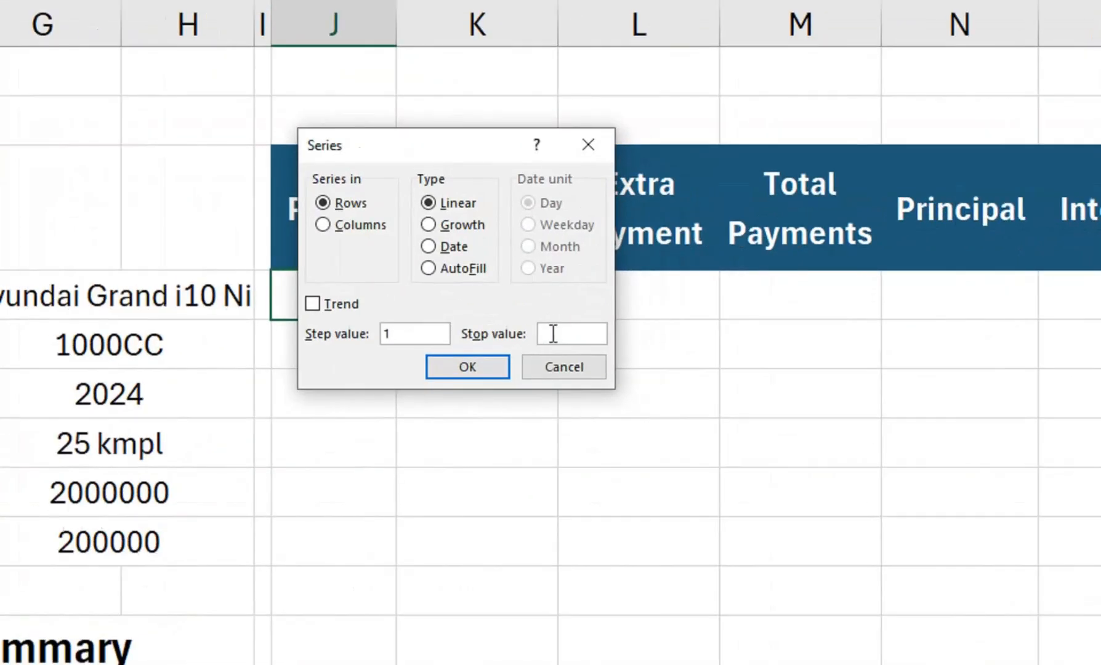
type("360")
left_click(368, 228)
left_click(441, 373)
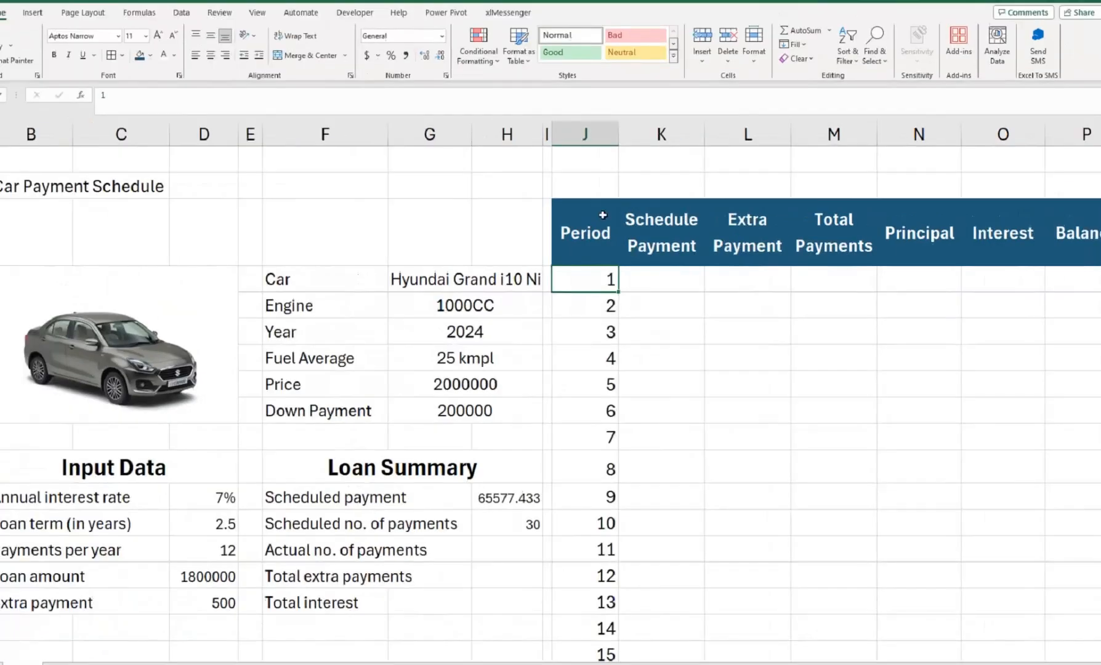
Step: Center the contents of the Period column J horizontally
left_click(585, 134)
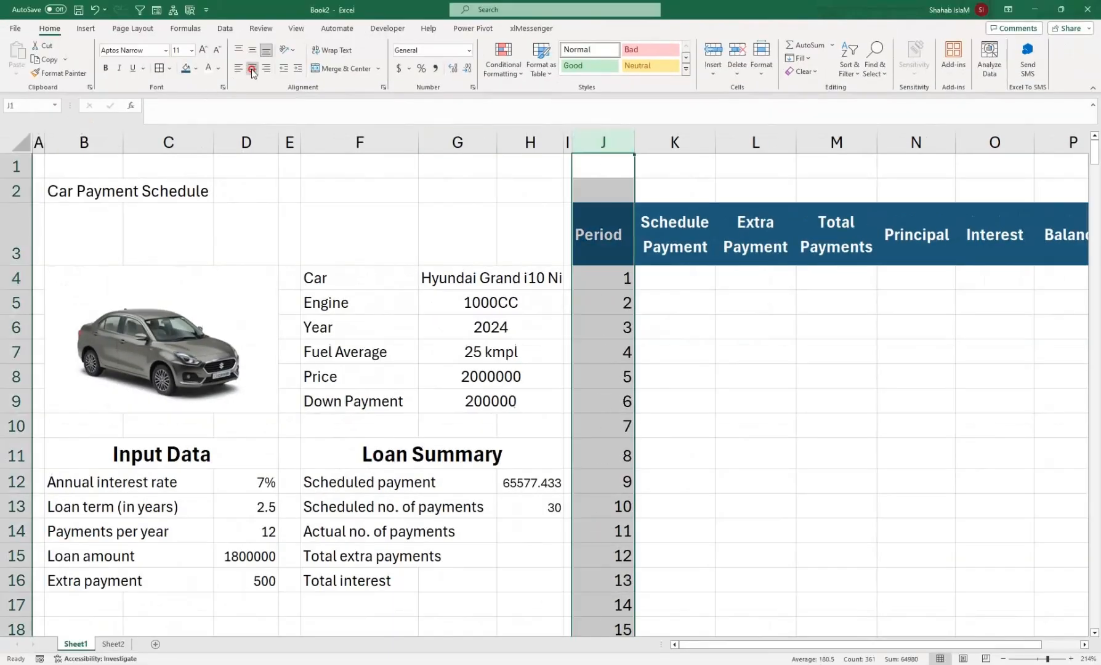
left_click(253, 69)
left_click(665, 287)
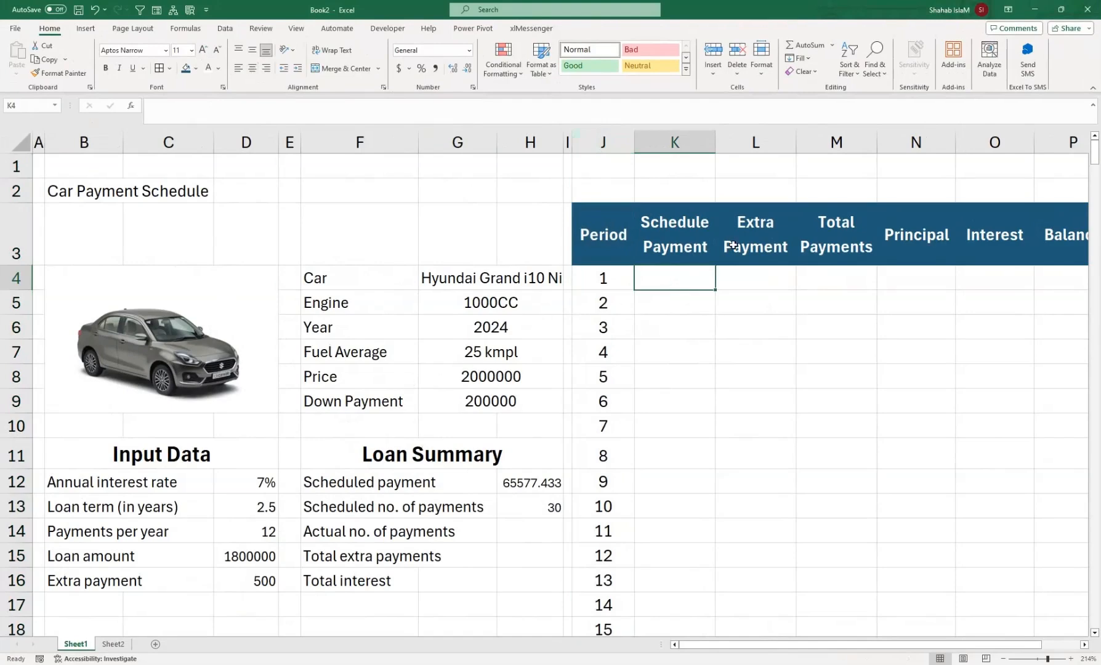
left_click_drag(611, 345, 634, 598)
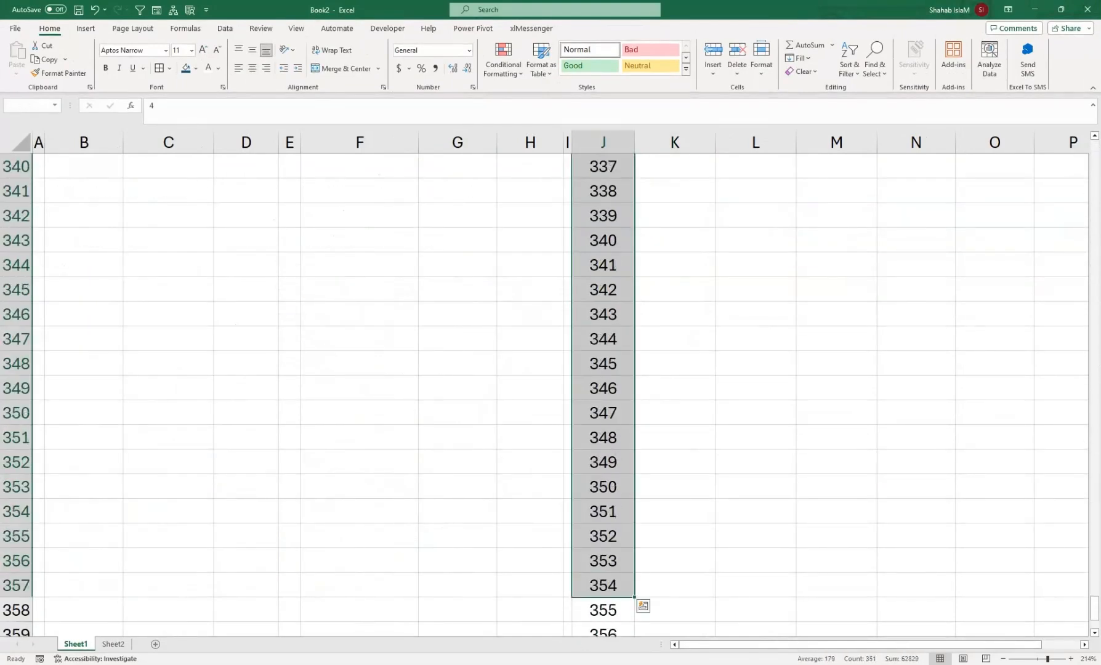
key("ctrl+Up")
key("ctrl+Up")
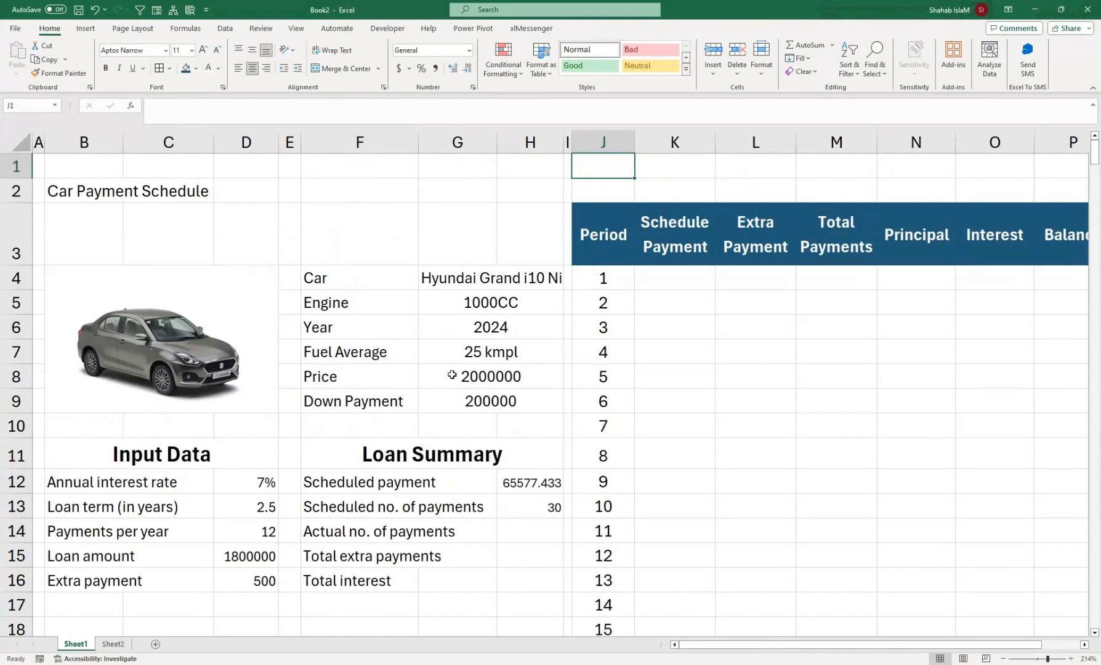
left_click_drag(520, 525, 514, 587)
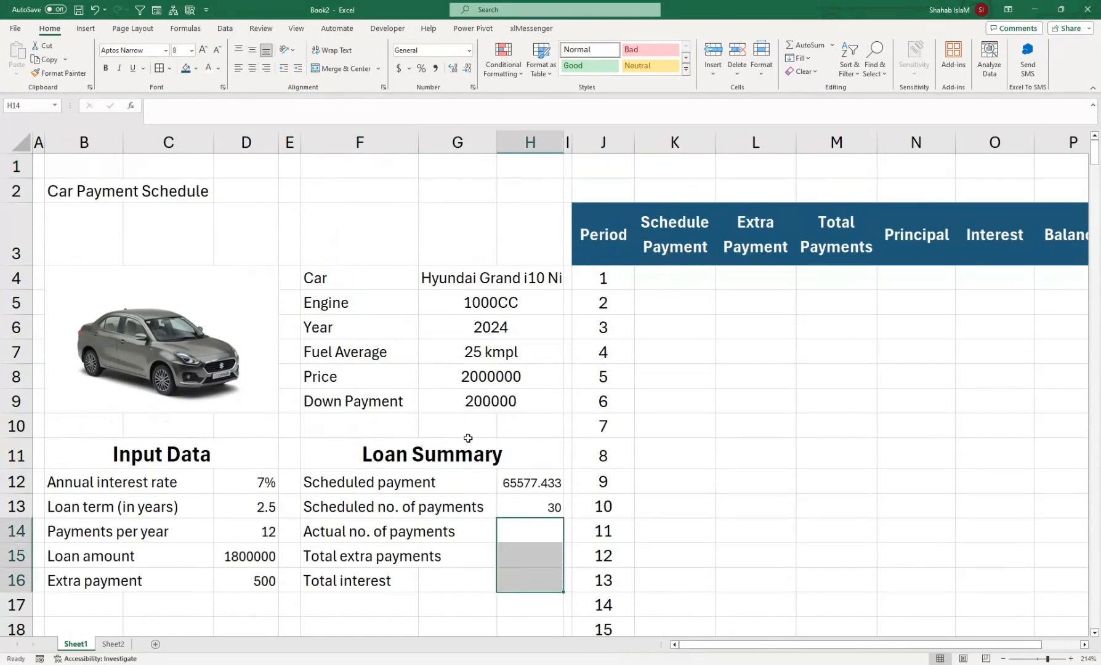
left_click(675, 273)
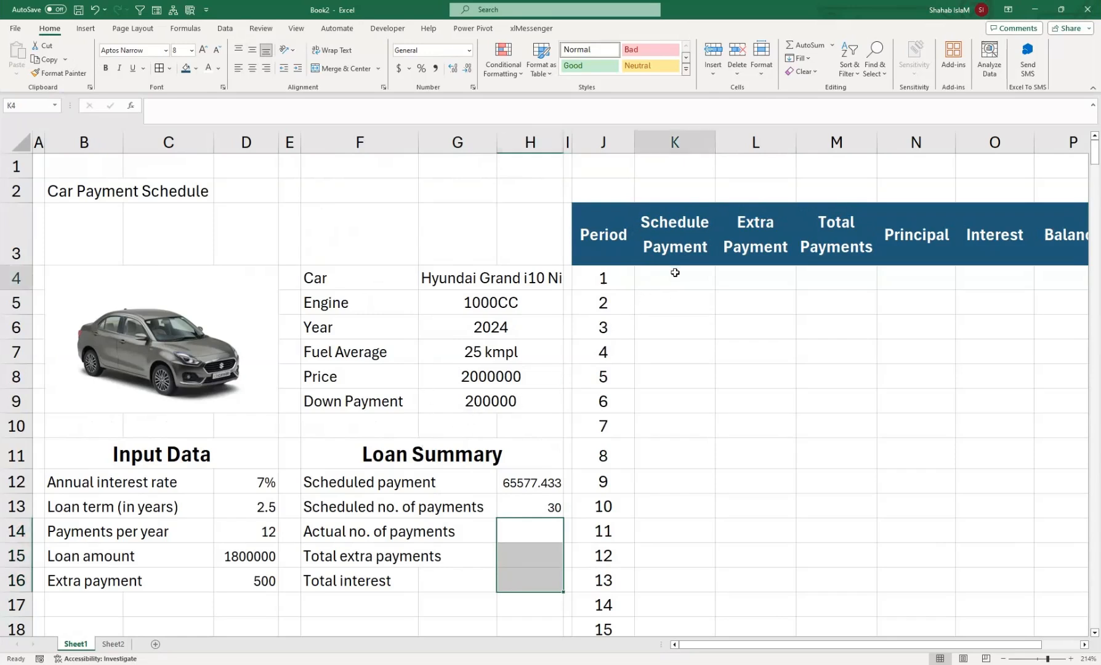
Step: Move the whole Period series from J4 down one row to start in J5, and enter 0 as the period in J4
left_click(606, 280)
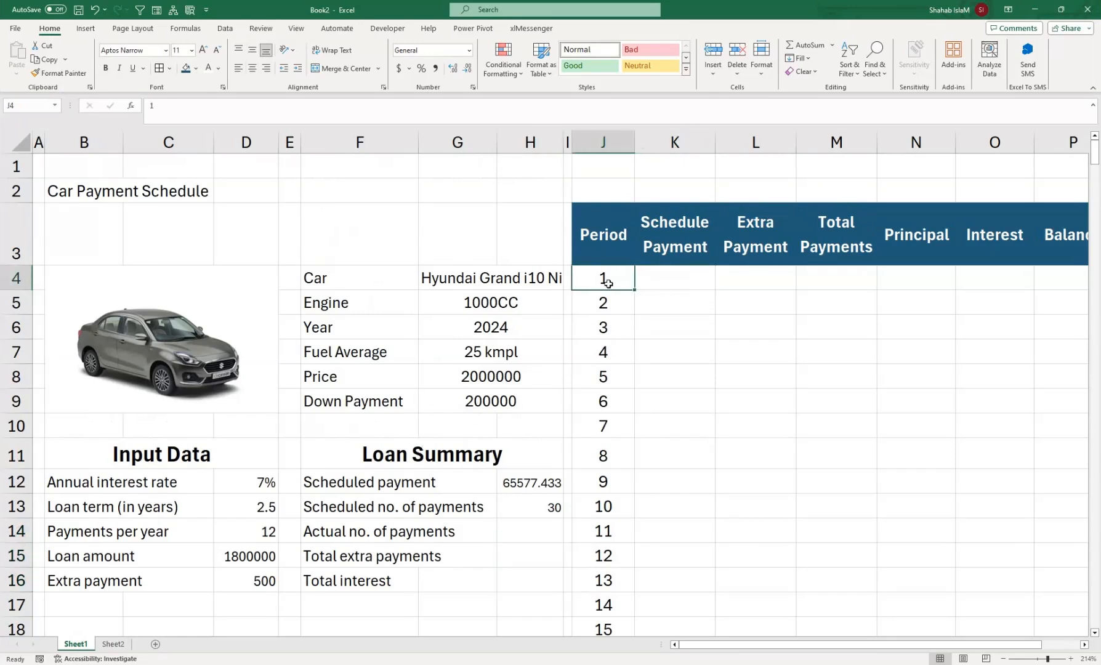
key("ctrl+shift+Down")
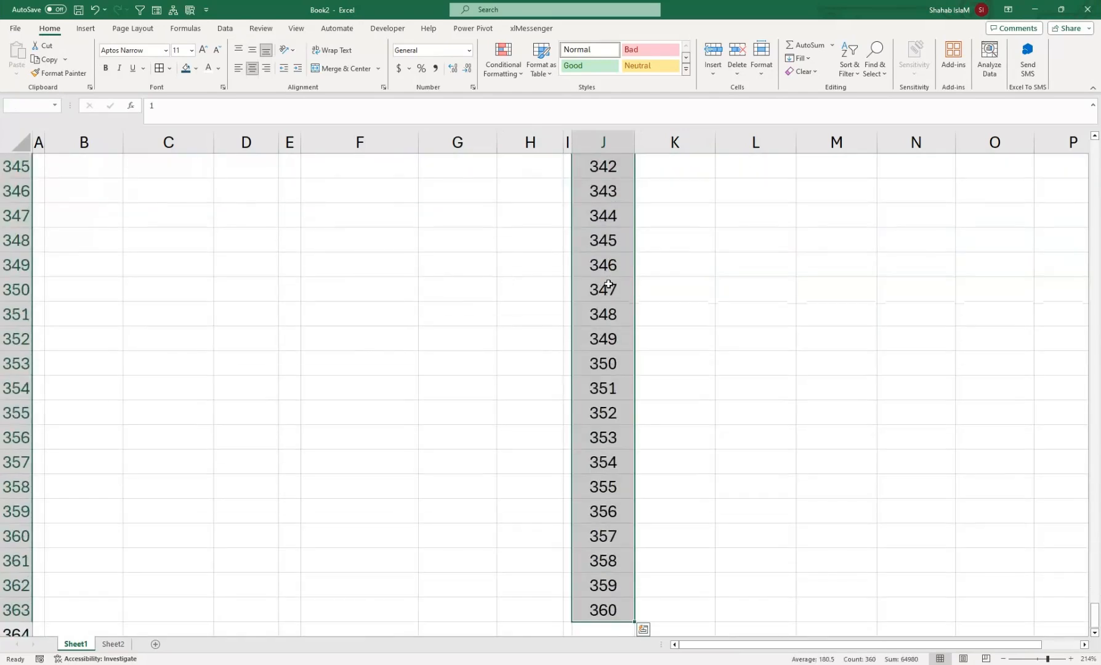
left_click_drag(634, 275, 633, 288)
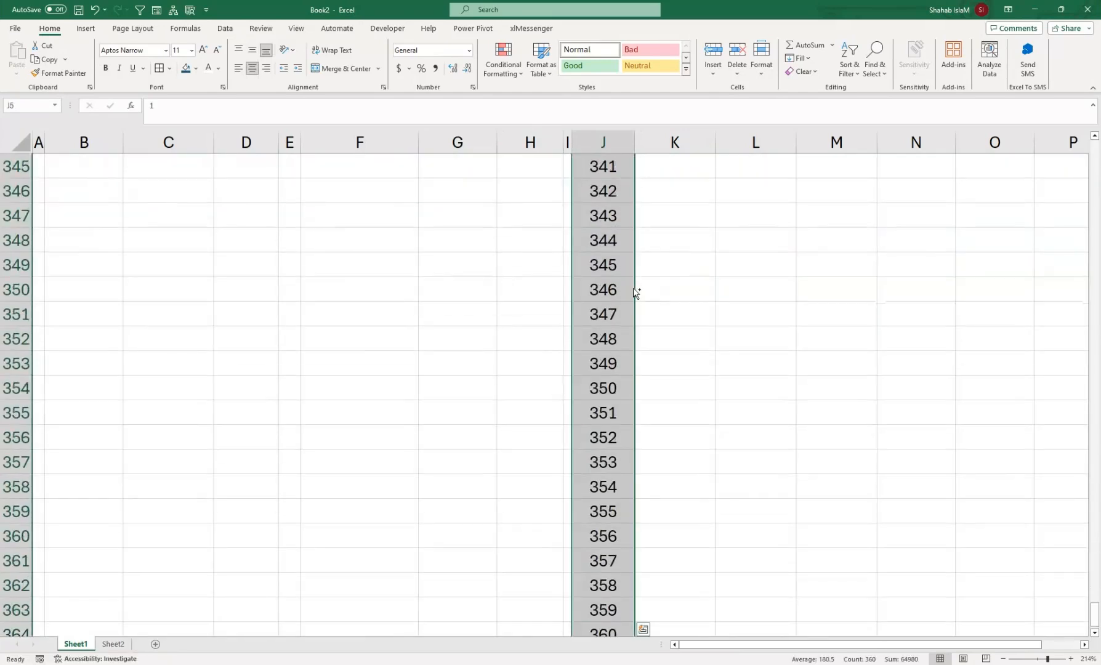
key("ctrl+Up")
key("Down")
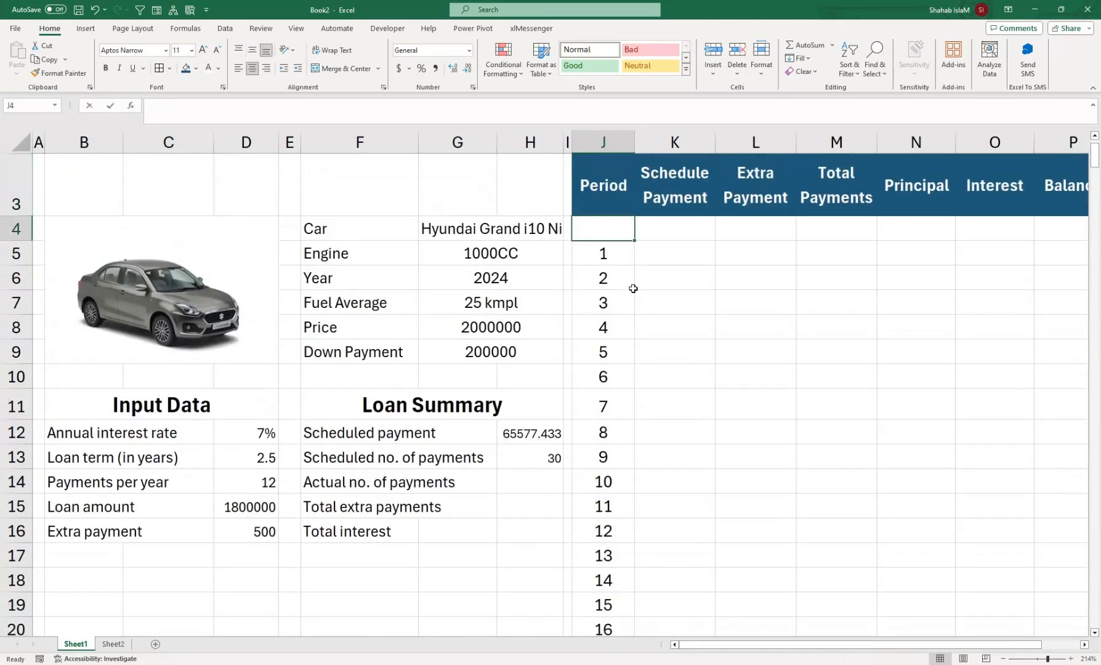
type("0")
key("Return")
Step: Start an IF formula in the Balance cell P4 with a not-equal test on the loan amount, =IF(D15<>
key("Up")
key("Right")
key("Right")
key("Right")
key("Right")
key("Right")
key("Right")
key("Right")
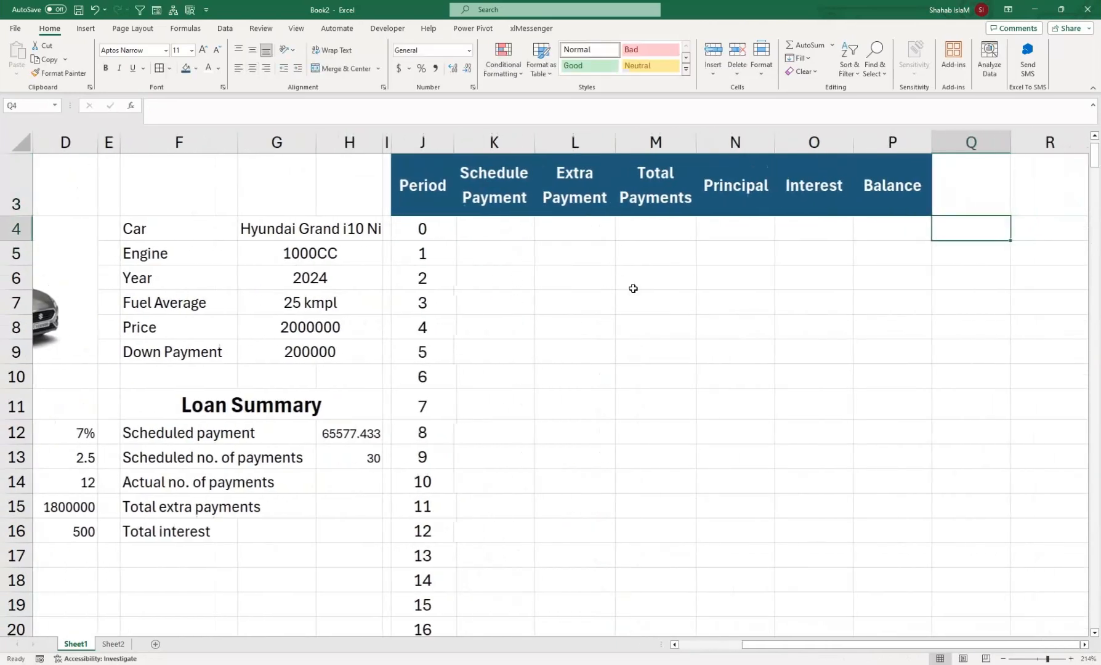
key("Left")
type("=IF(")
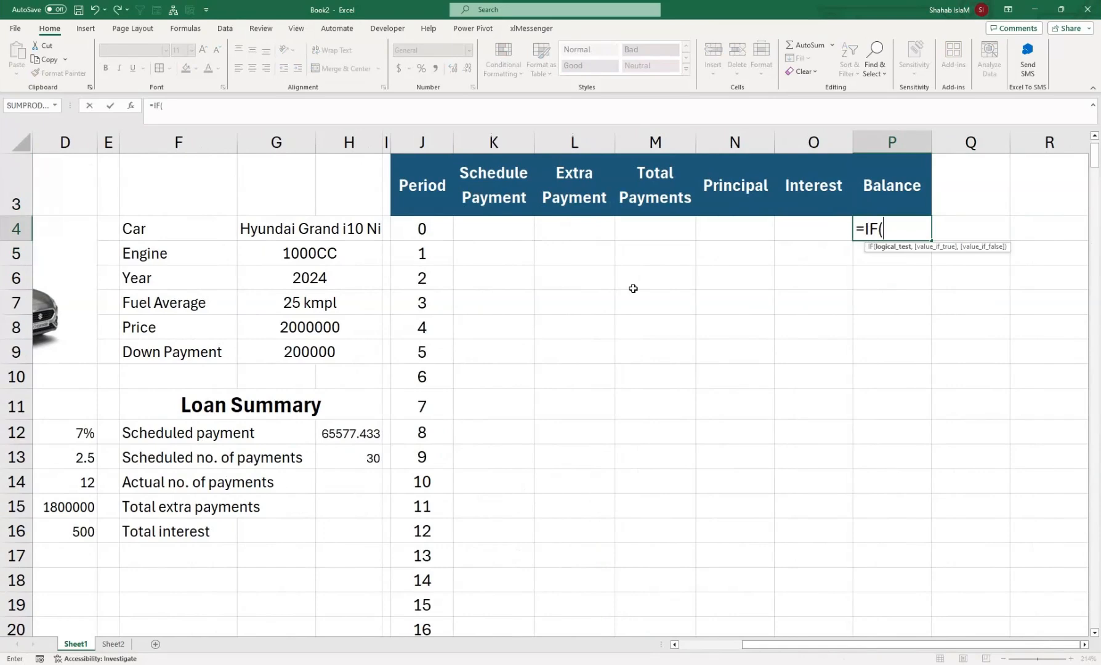
left_click_drag(748, 646, 684, 650)
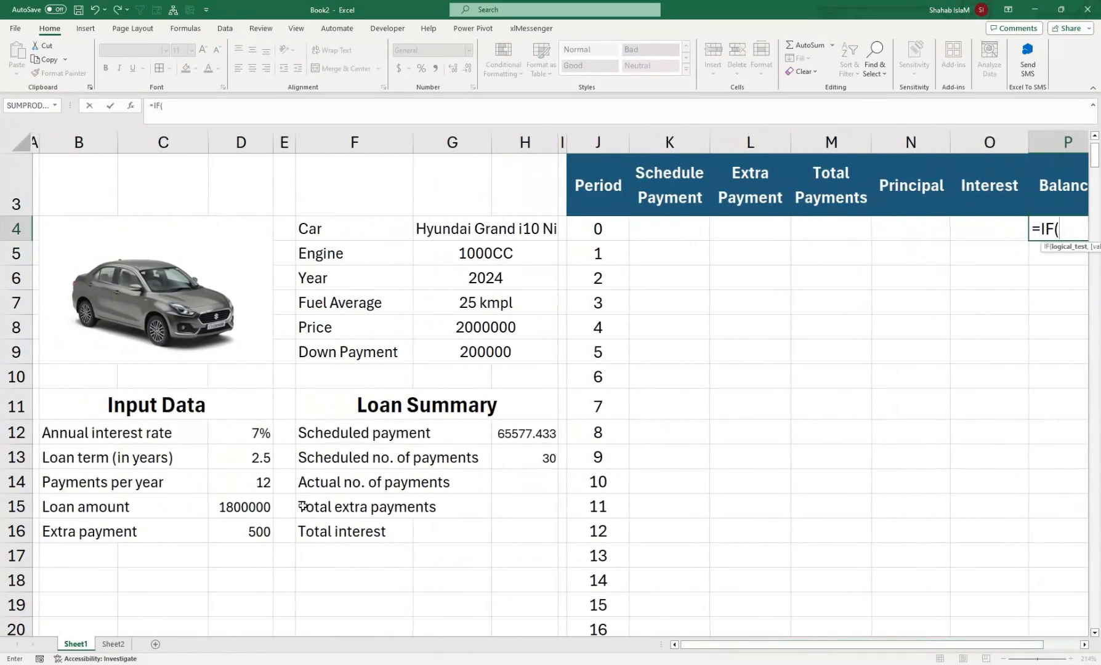
left_click(246, 500)
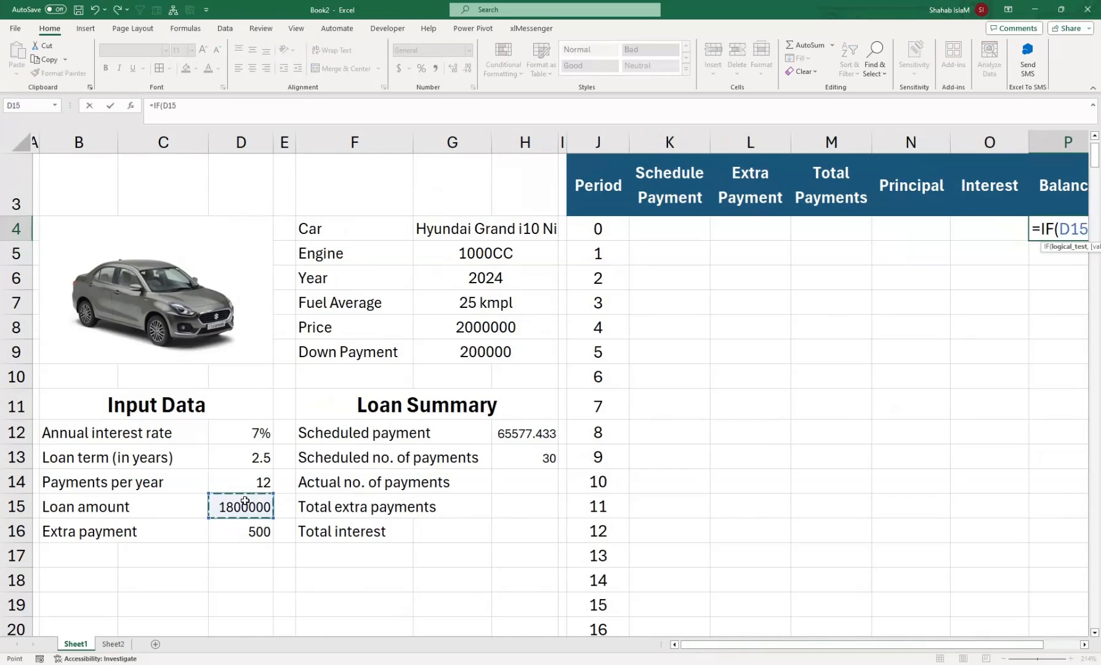
type("<>")
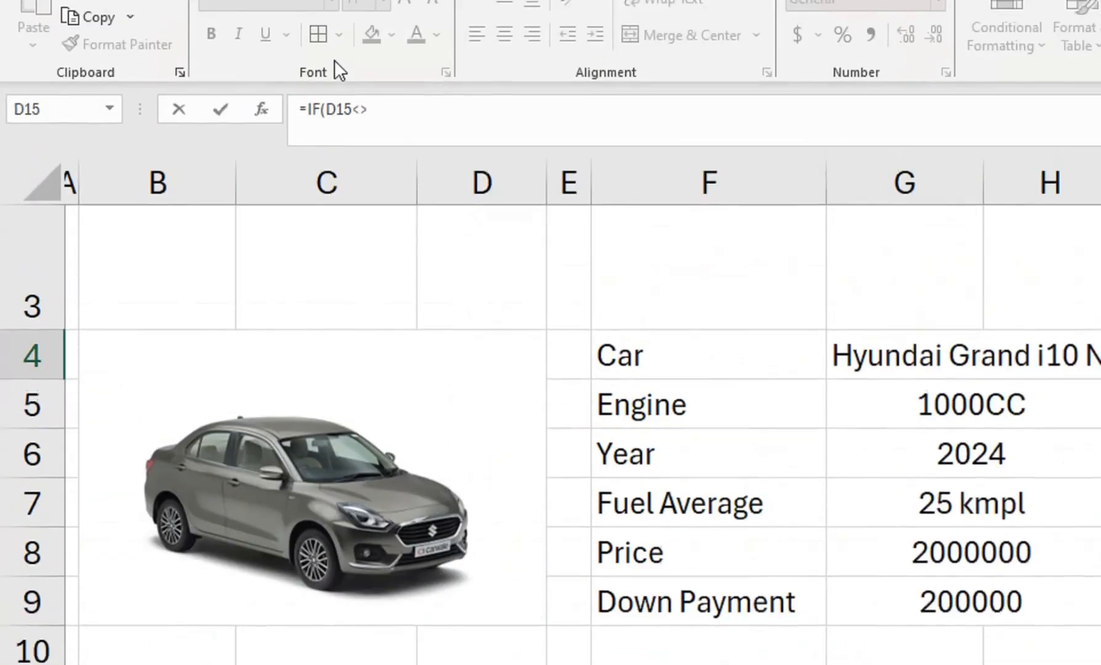
left_click(386, 121)
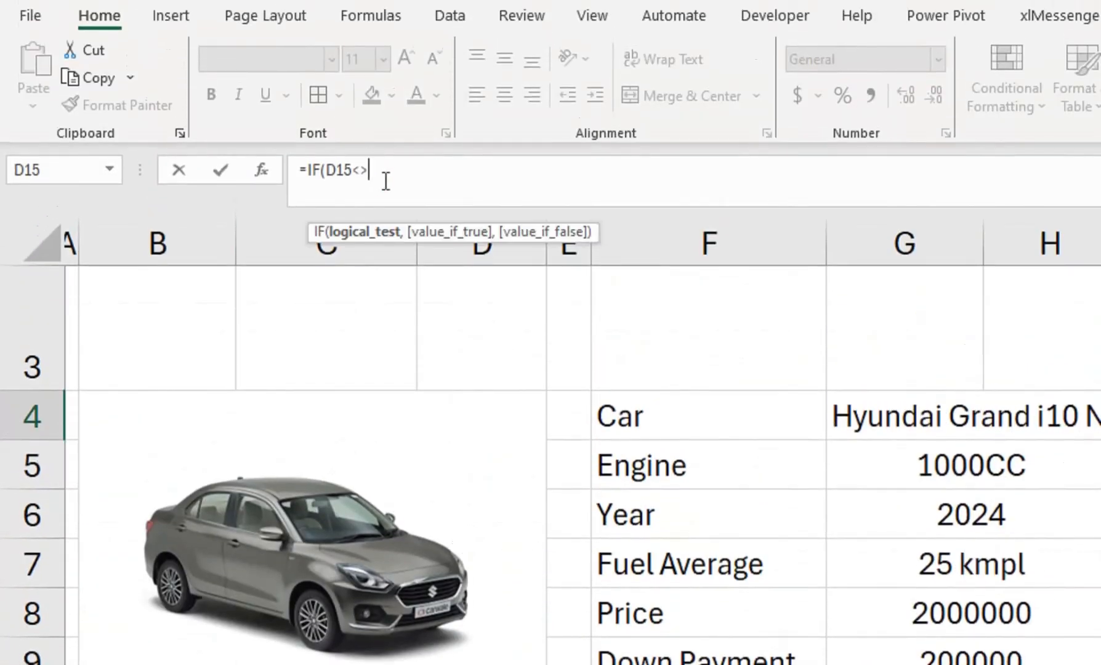
Step: Complete the opening Balance formula in P4 as =IF(D15<>"",D15,"")
type("\"\",")
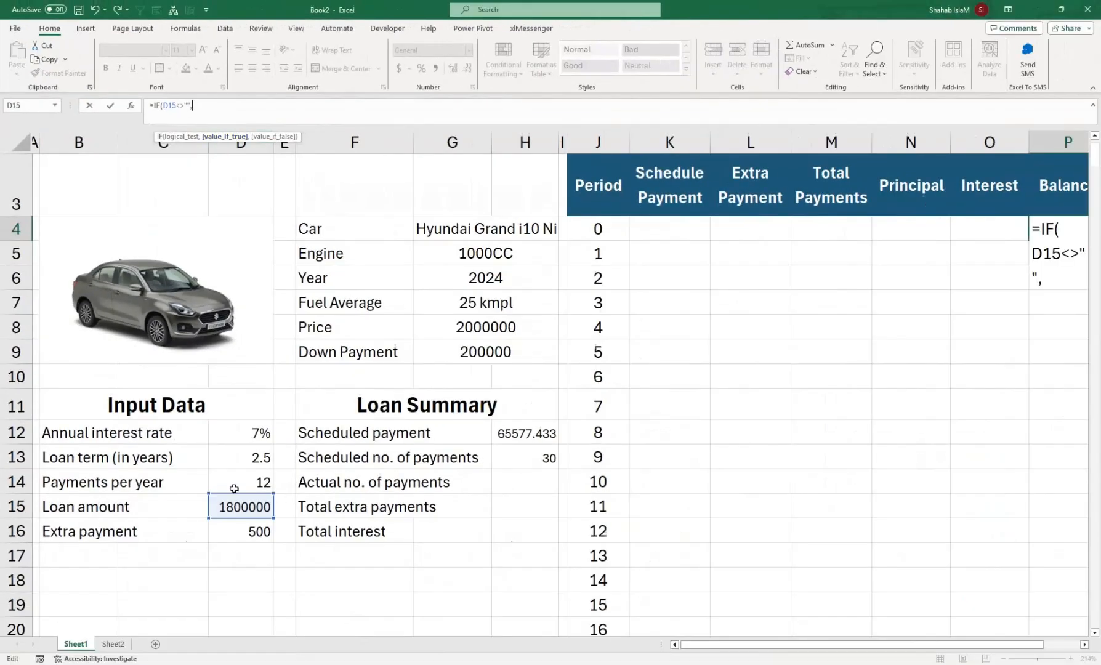
left_click(235, 502)
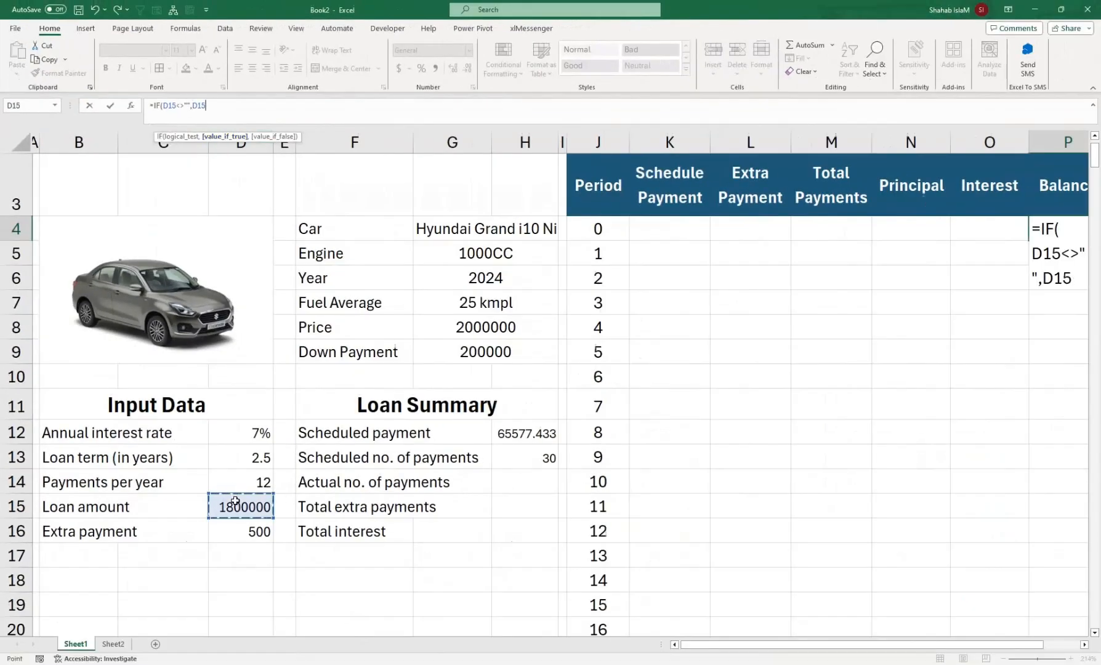
type(",\"\")")
key("Return")
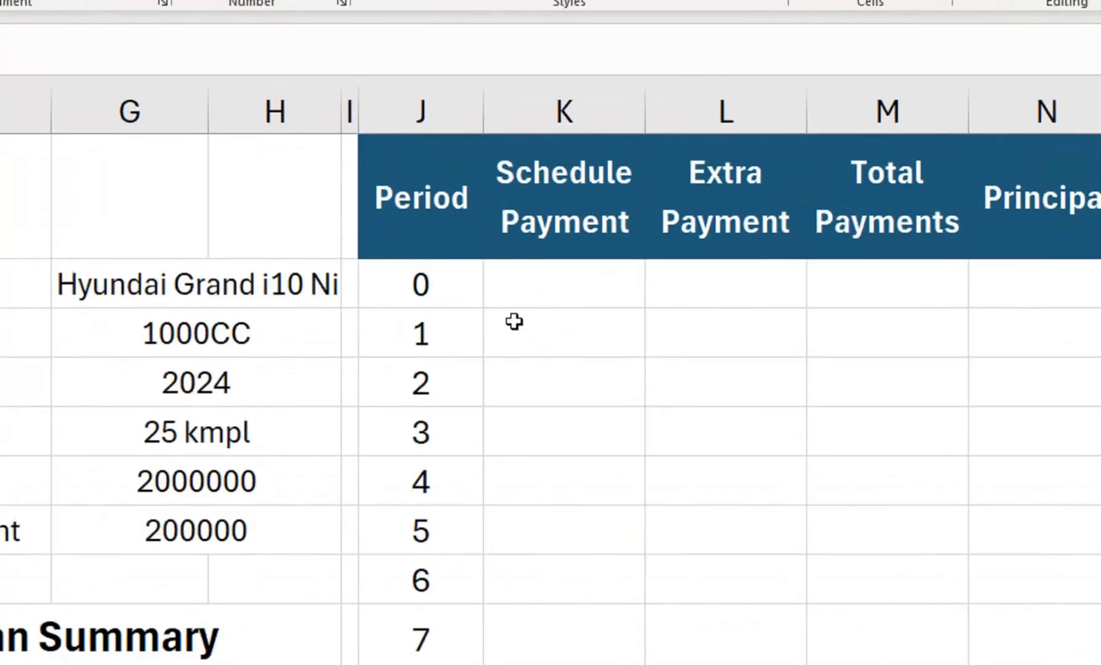
Step: Start the Schedule Payment formula in K5 with IFERROR and a nested IF testing $H$12<=P4
left_click(539, 301)
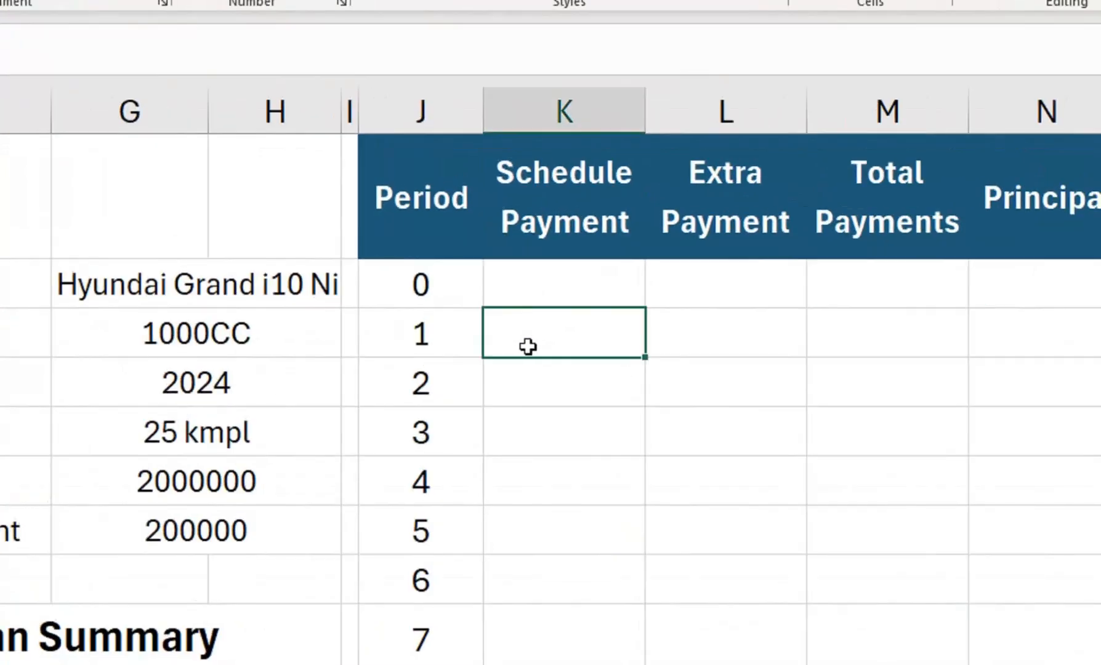
type("=if")
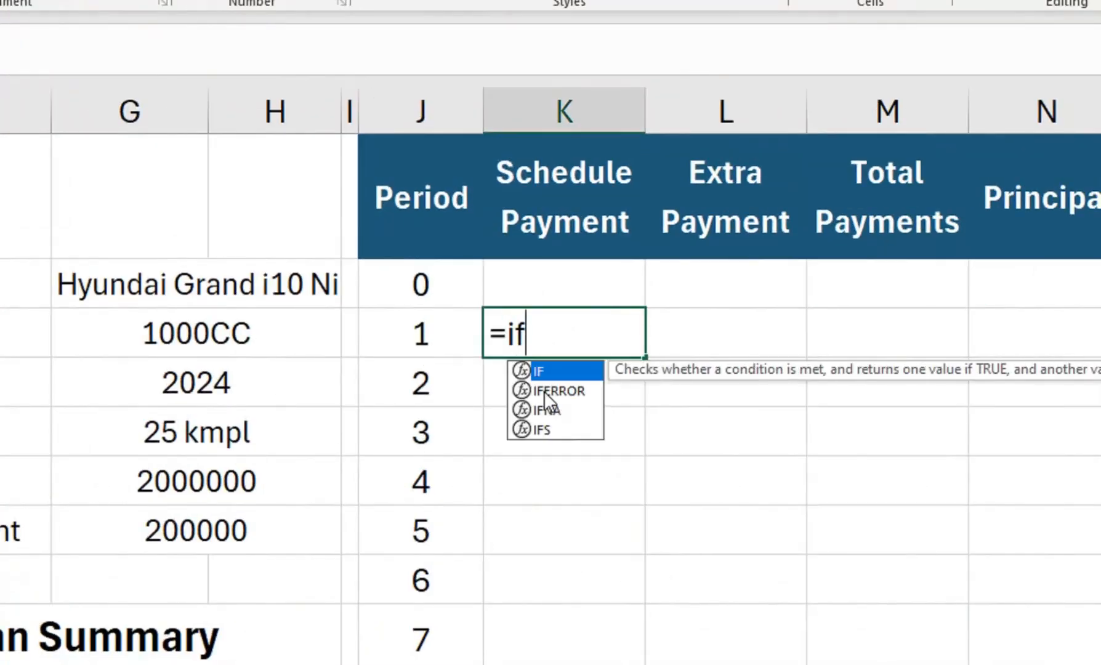
double_click(544, 390)
type("IF(")
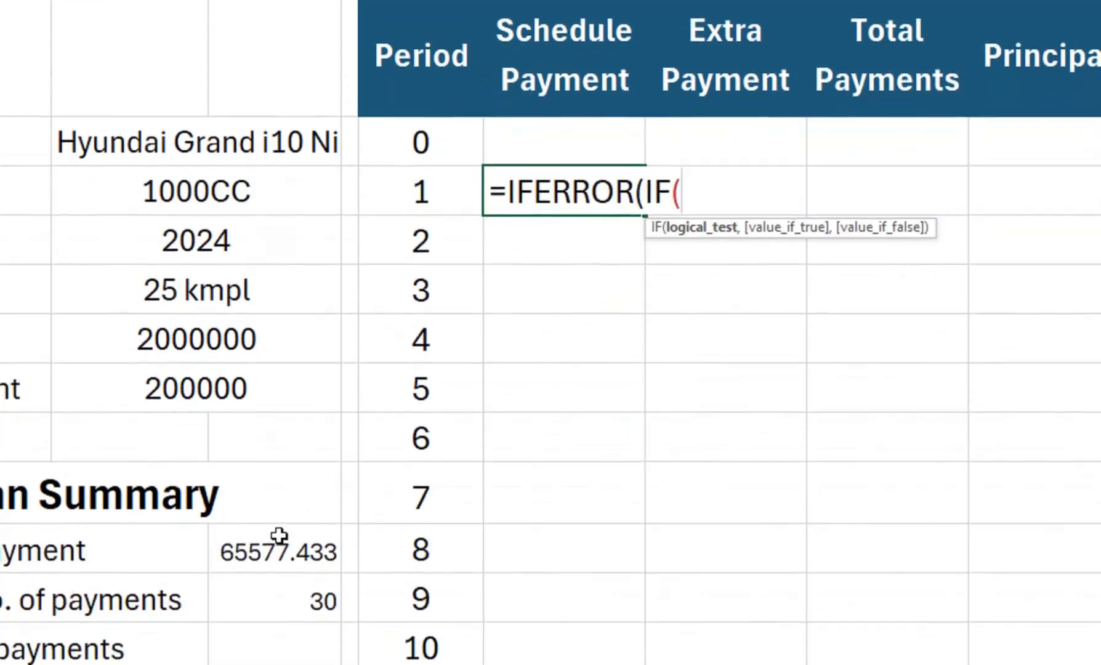
left_click(271, 502)
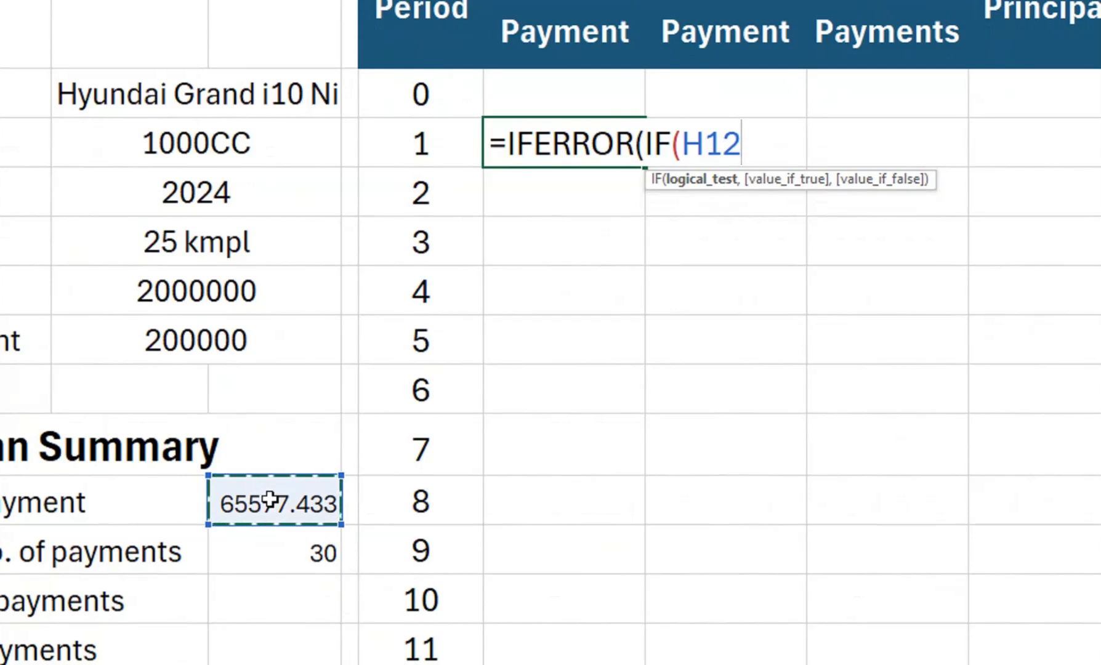
type("<=")
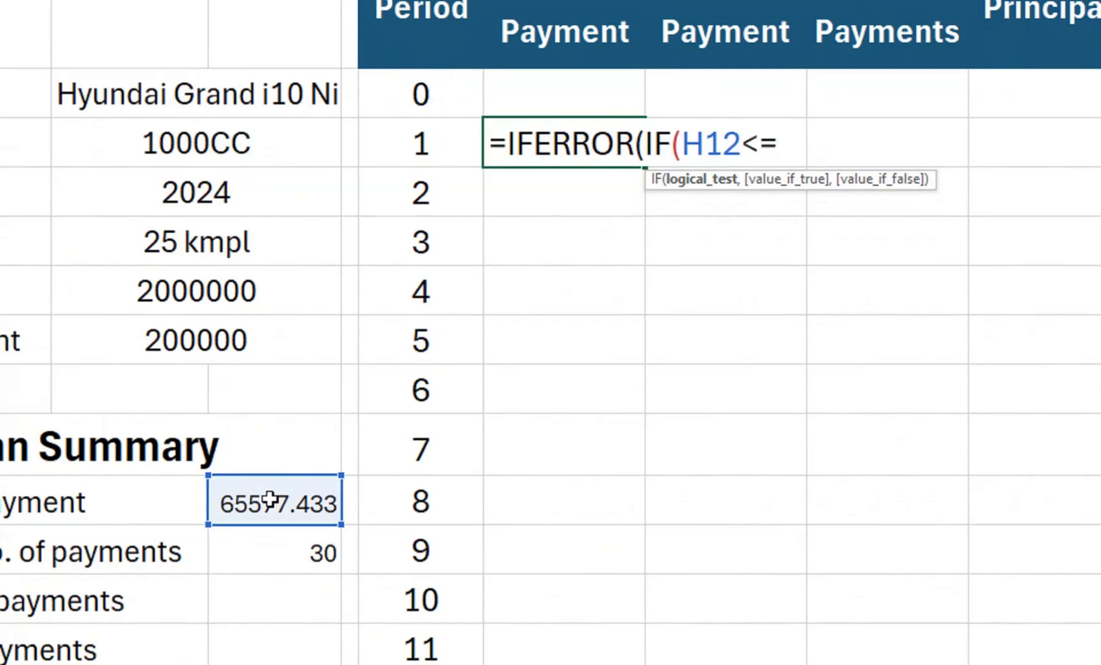
left_click(907, 154)
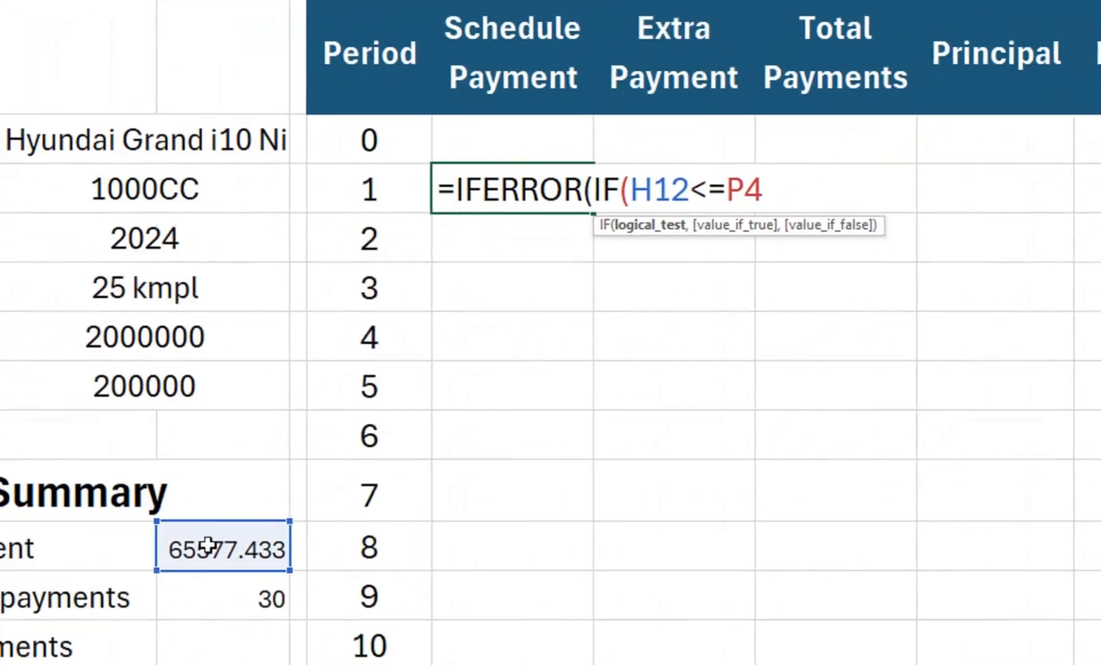
left_click(671, 166)
key("F4")
left_click(857, 160)
type(",")
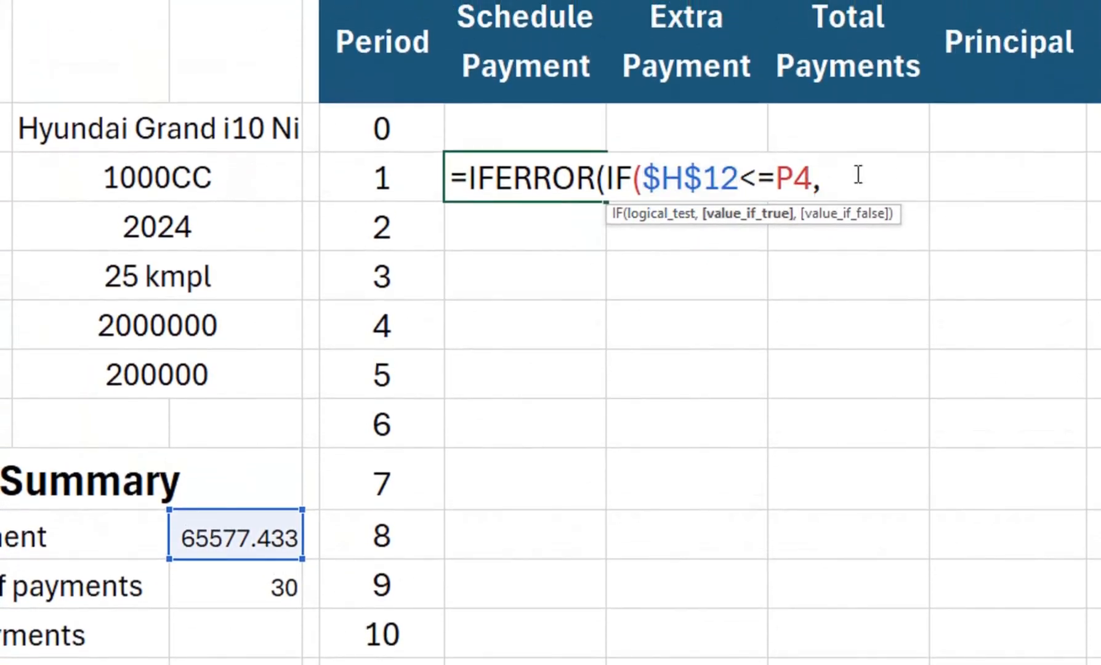
Step: Supply the absolute scheduled payment reference $H$12 as the IF function's value_if_true argument
left_click(254, 535)
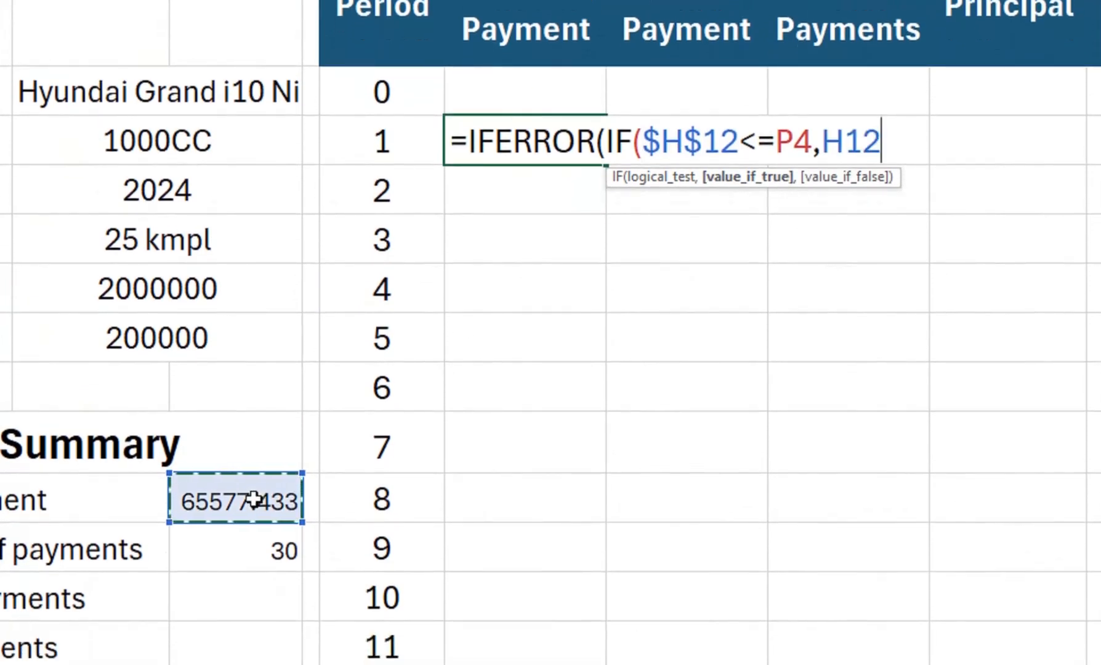
key("F4")
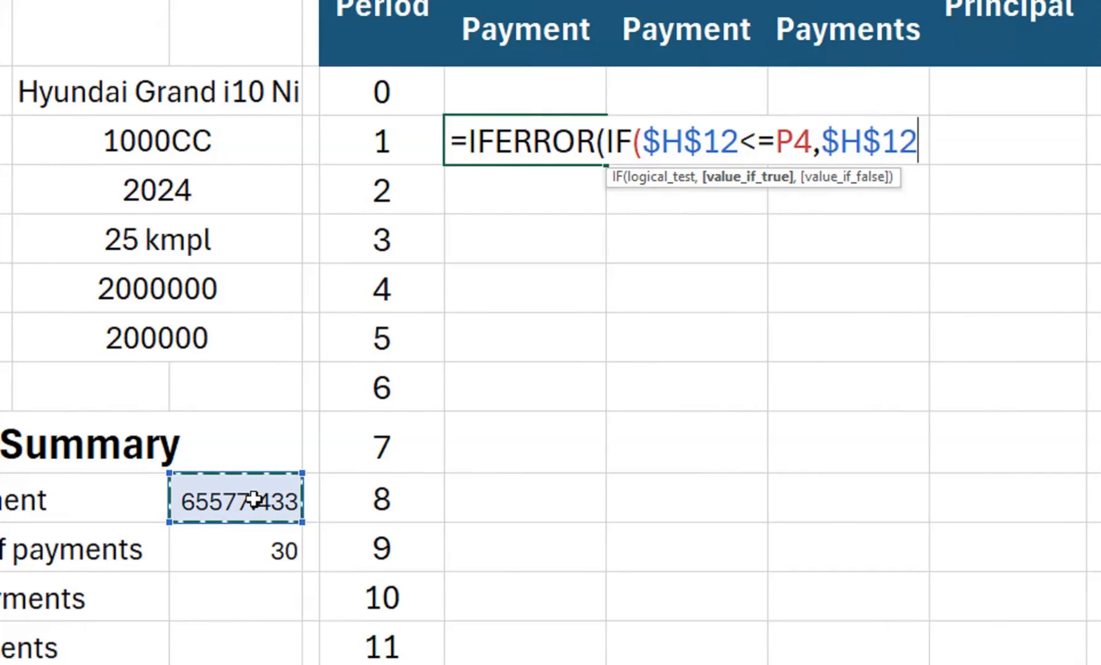
type(",")
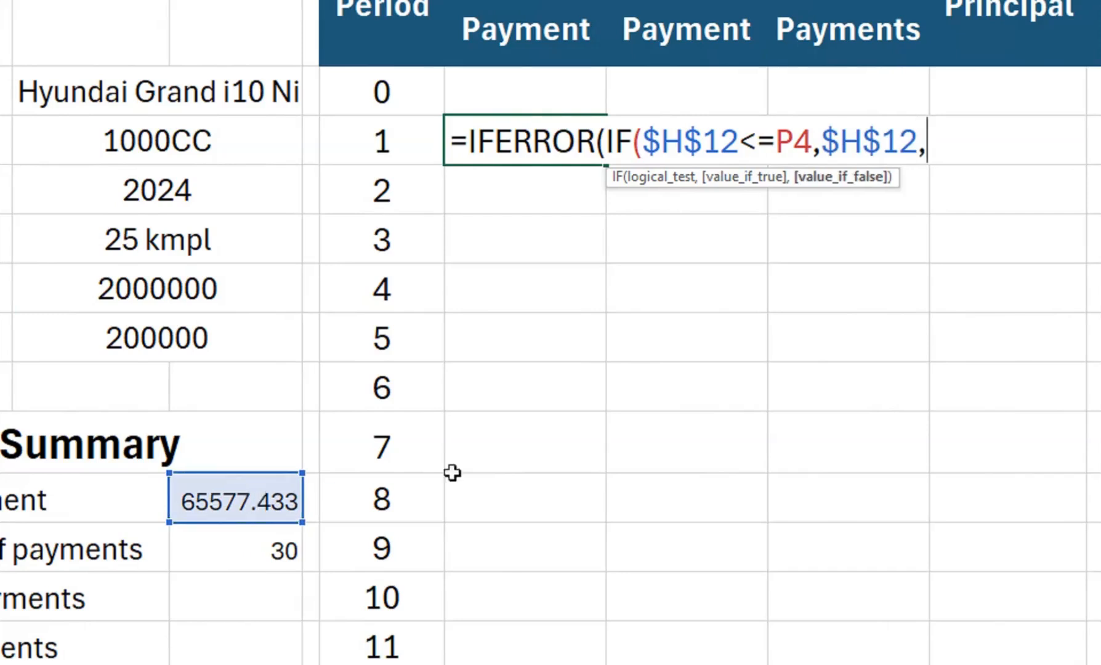
Step: Build the IF function's value_if_false argument as P4+P4*$D$12/$D$14, with absolute references to the interest rate and payments per year
left_click(908, 150)
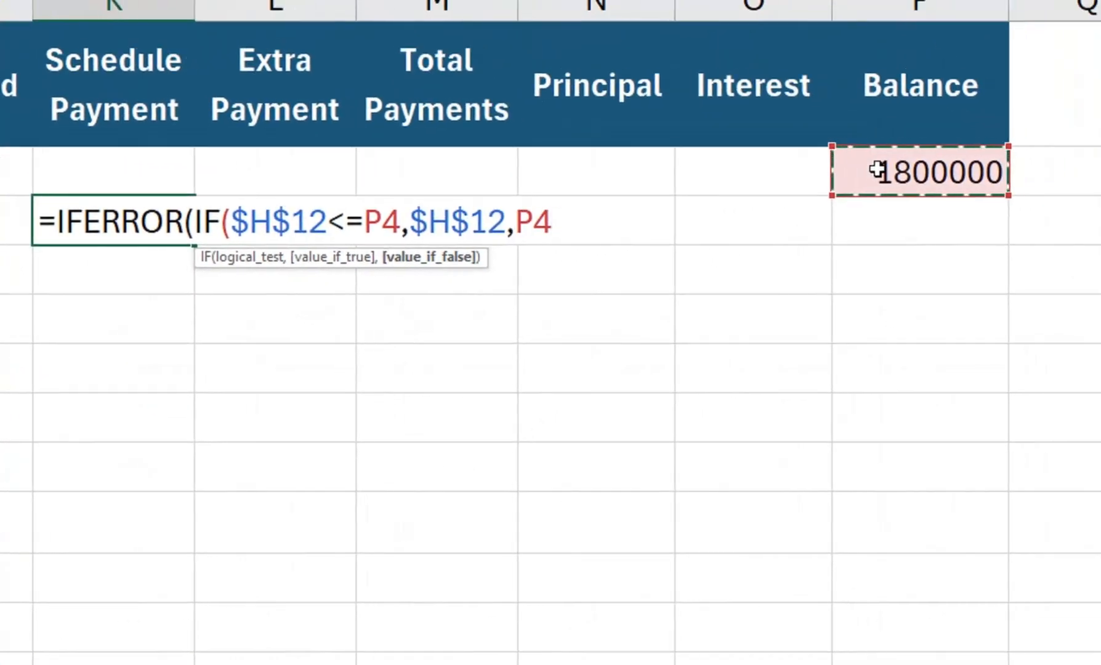
type("+")
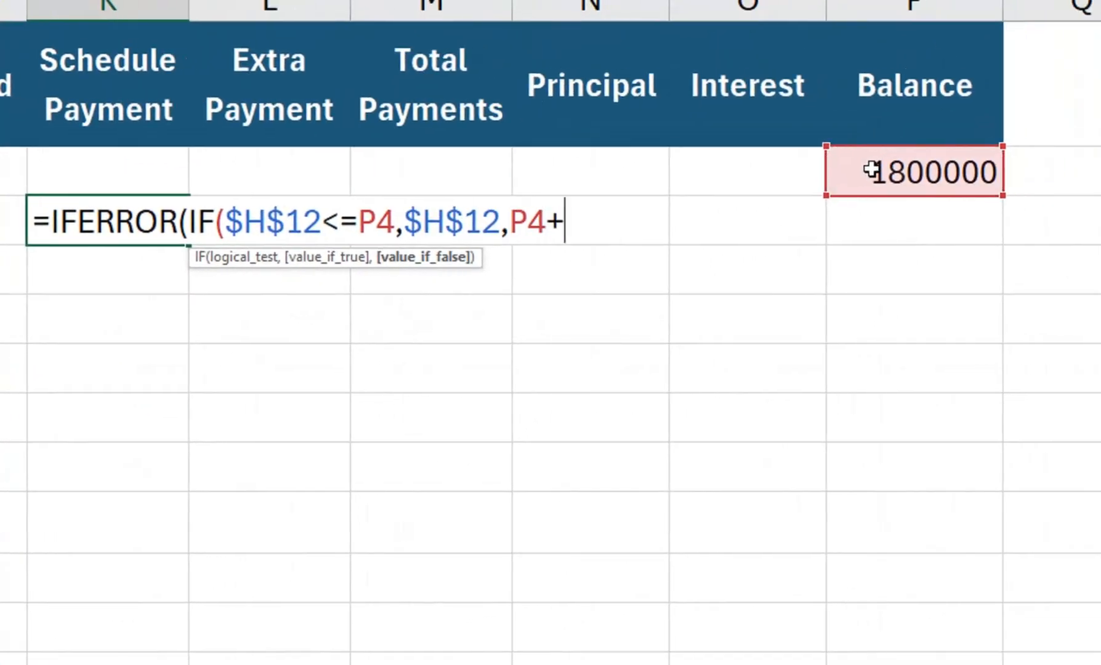
left_click(870, 170)
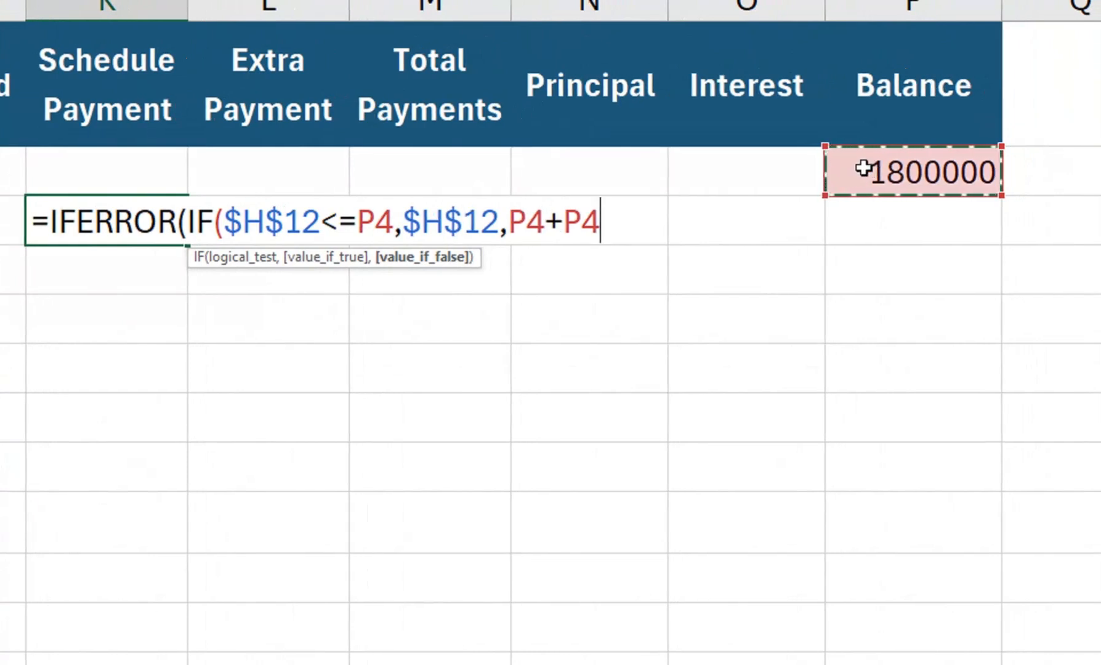
type("*")
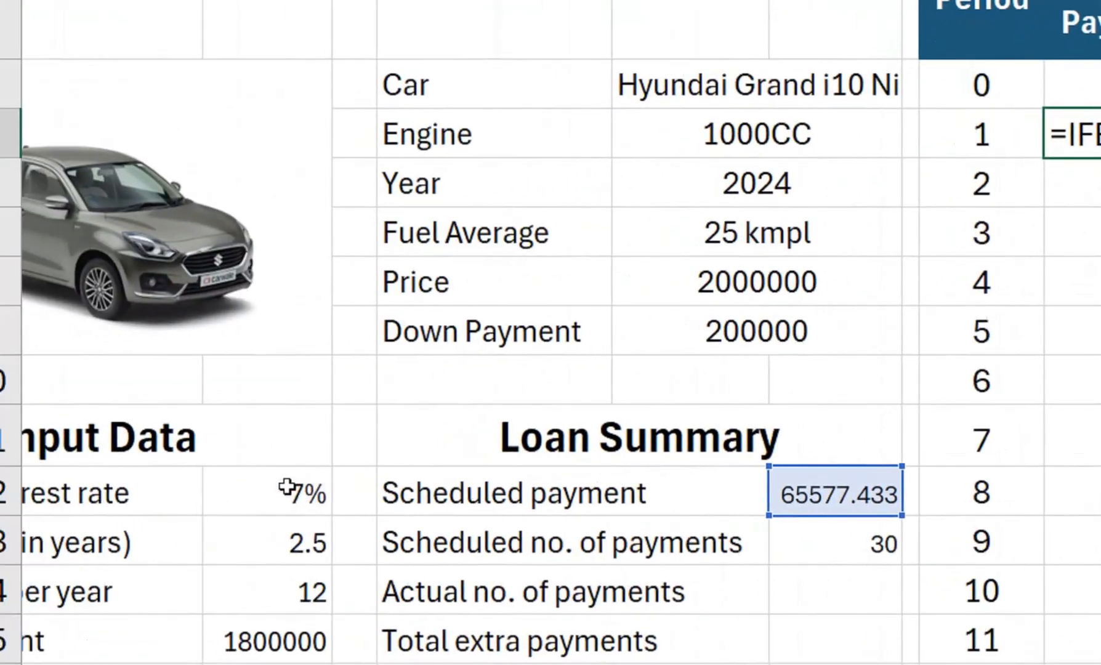
left_click(289, 498)
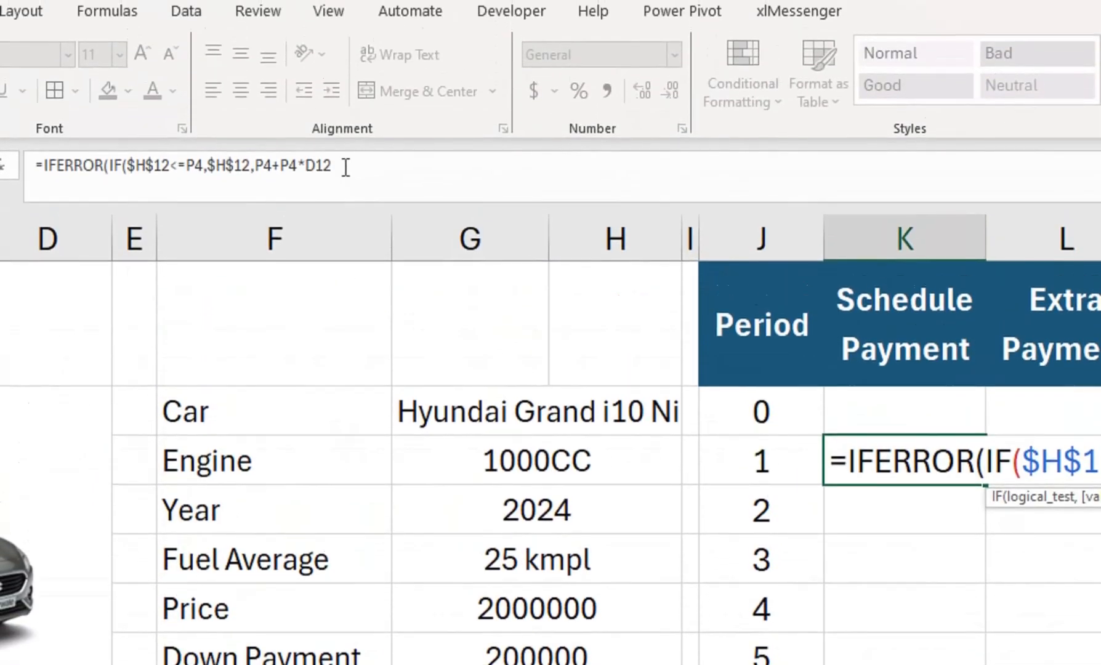
left_click(319, 166)
key("F4")
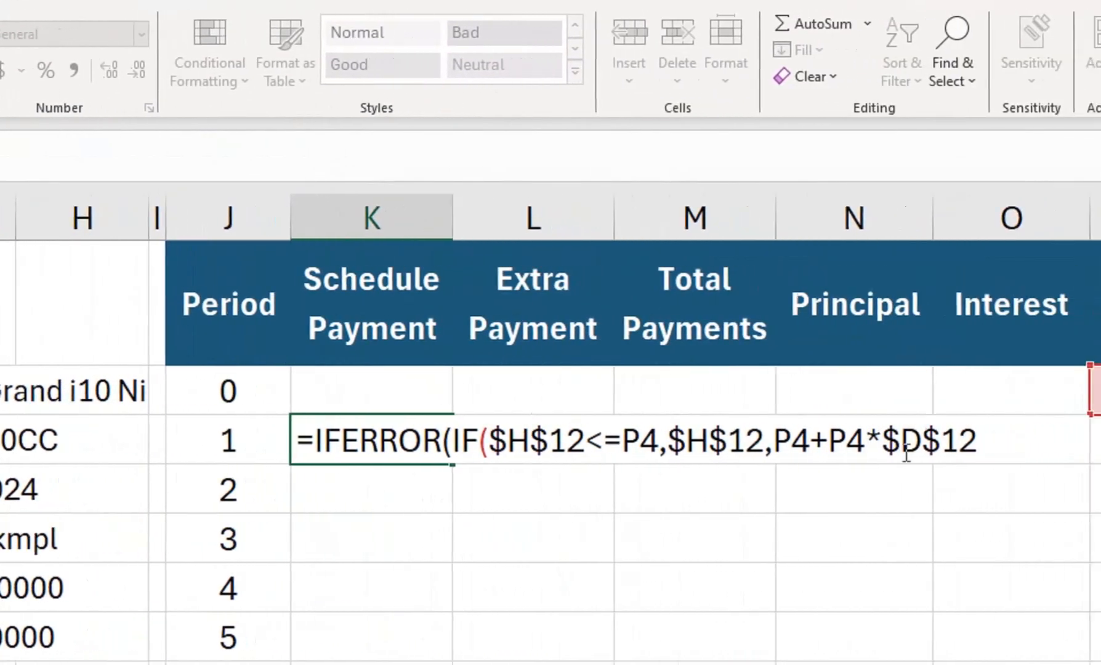
left_click(993, 438)
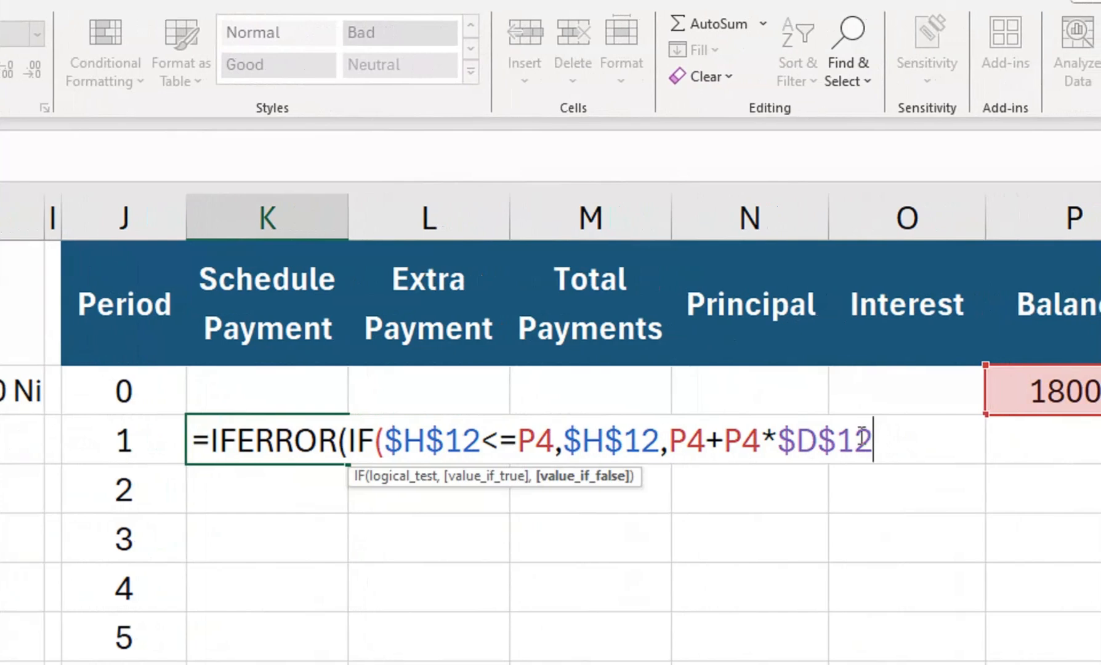
type("/")
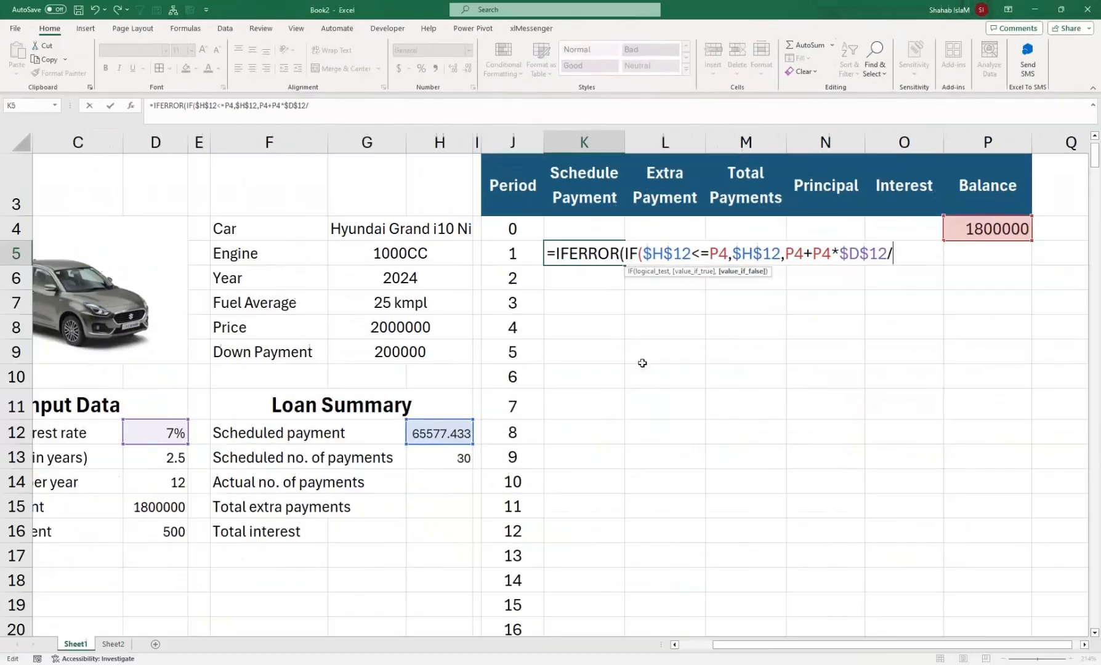
left_click(174, 487)
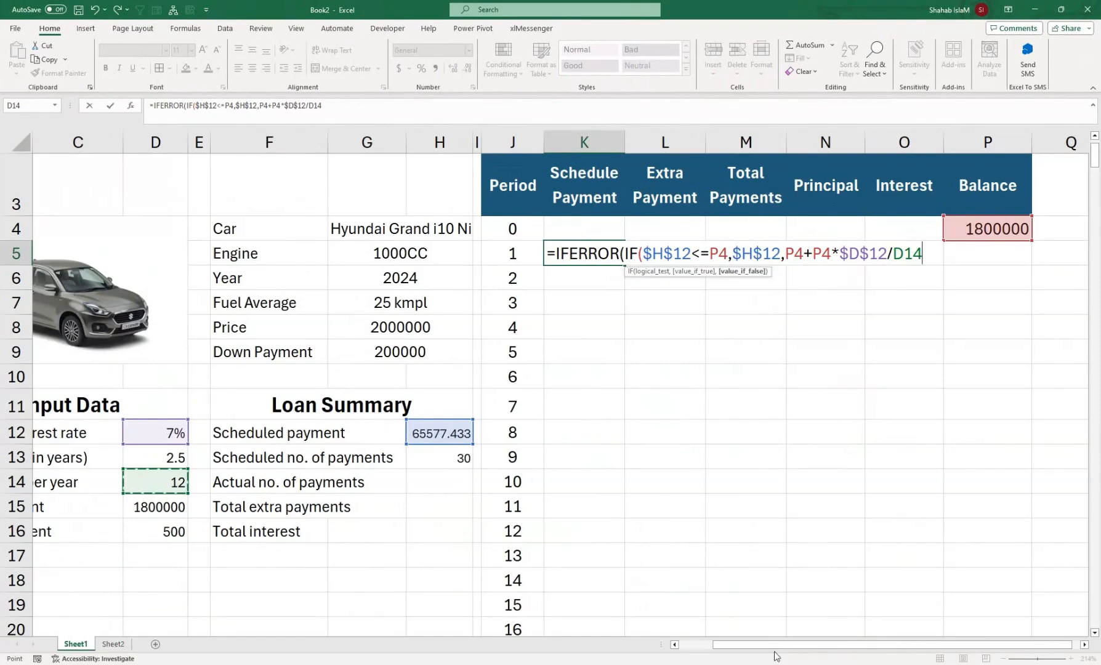
mouse_move(767, 645)
left_mouse_down()
mouse_move(732, 645)
mouse_move(762, 645)
left_mouse_up()
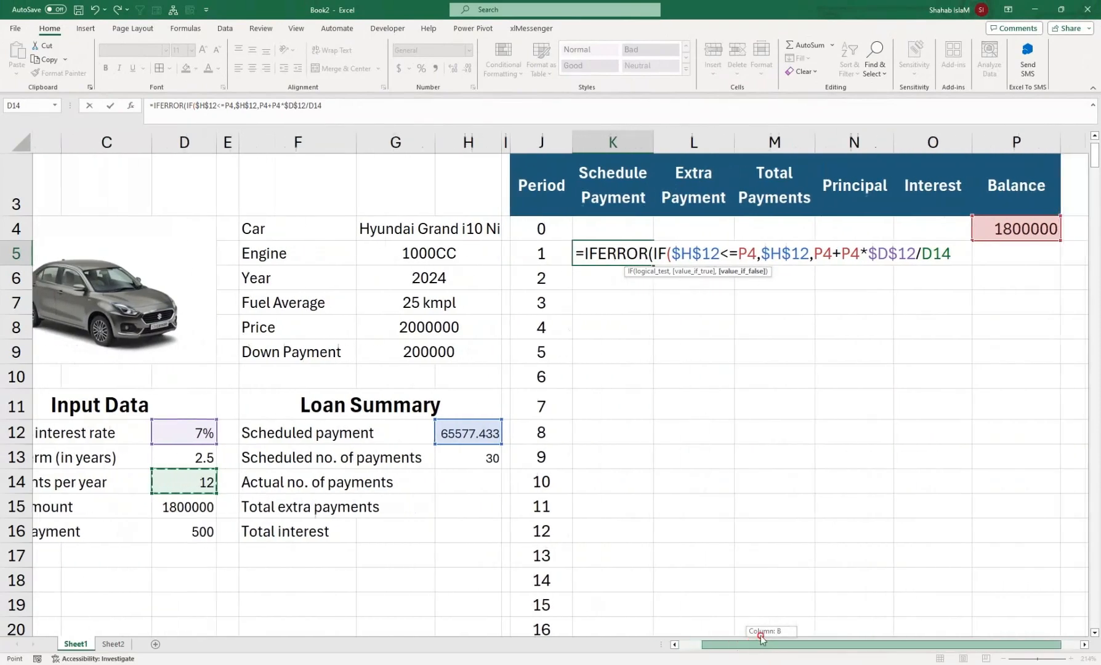
key("F4")
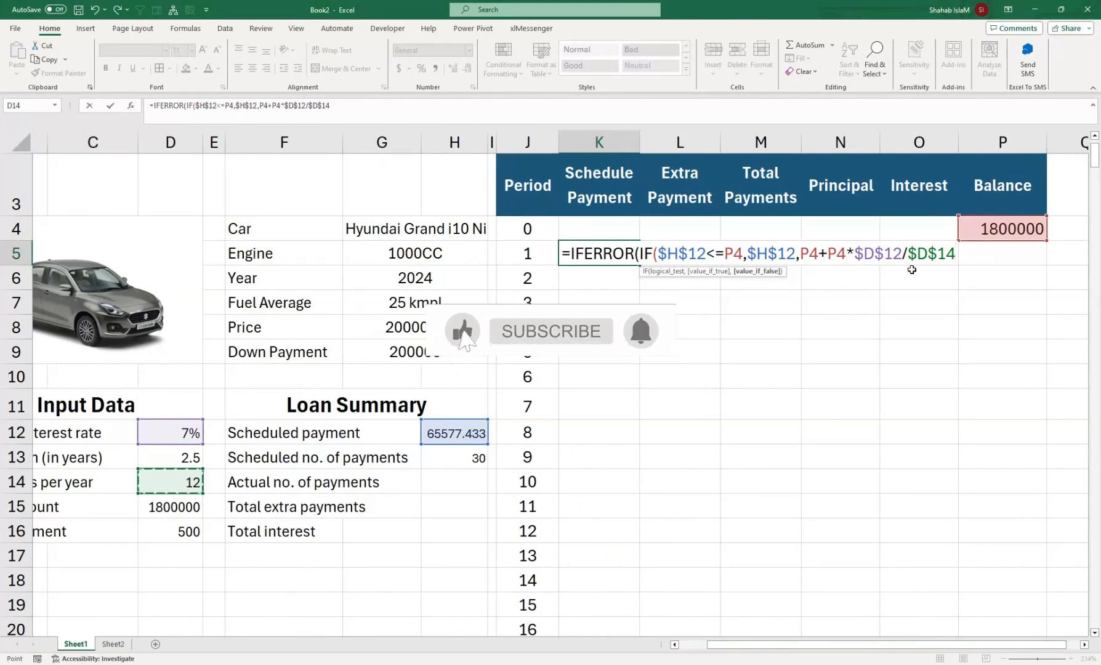
Step: Close the IF, set the IFERROR fallback to "", and commit the K5 formula
type(")")
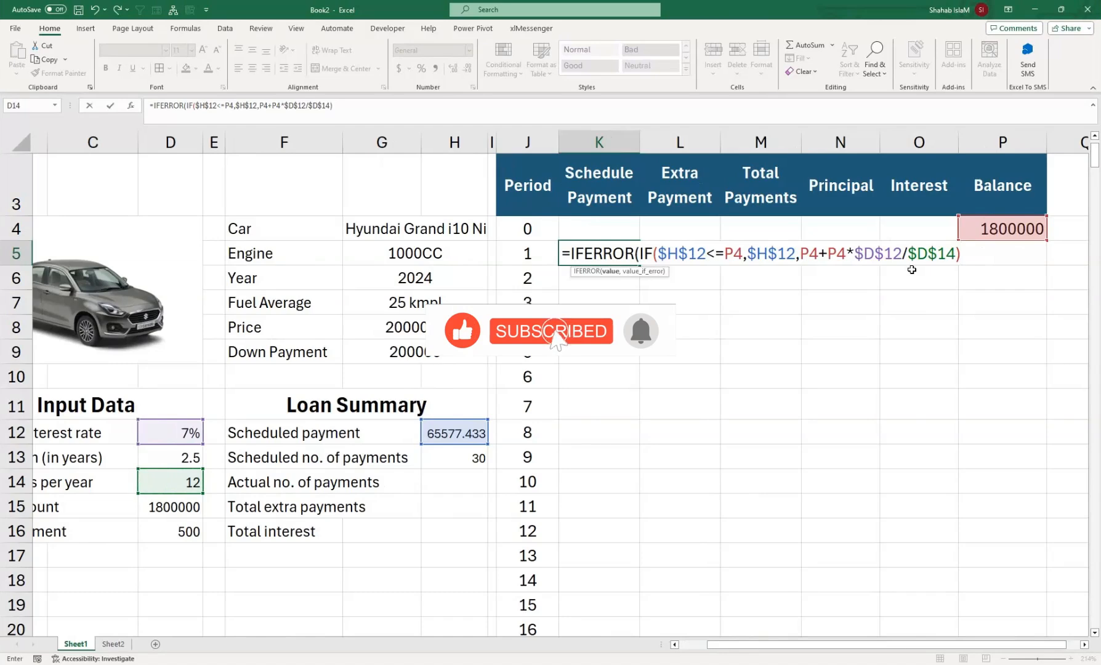
type(",\"\")")
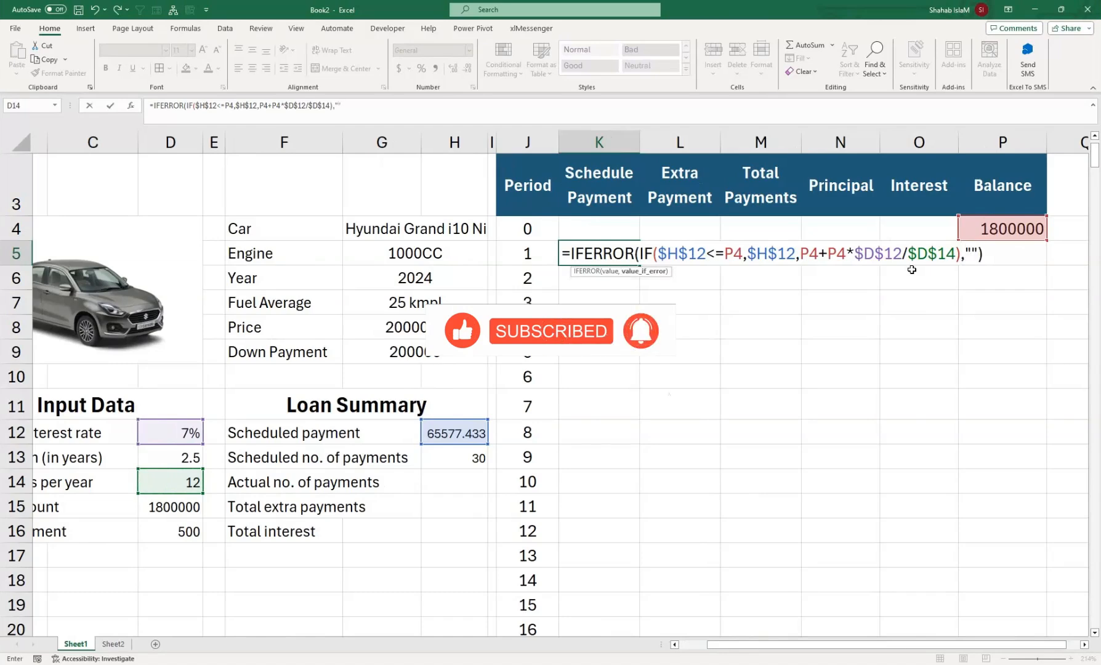
key("Return")
Step: Fill the K5 formula down the Schedule Payment column through period 360 in row 364
left_click(628, 256)
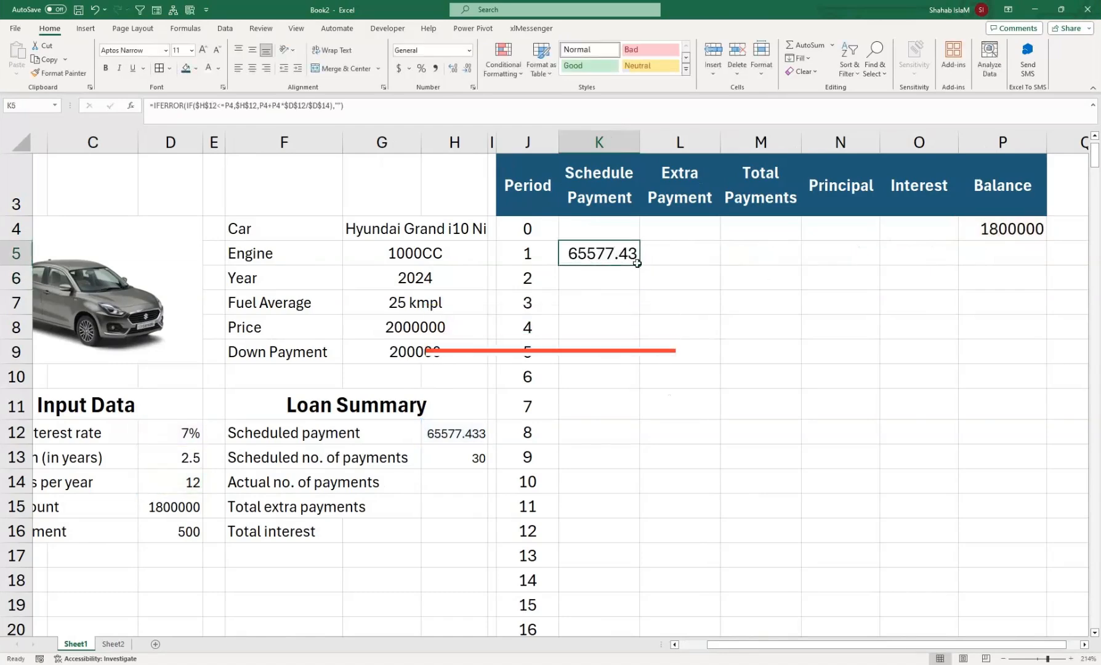
left_click_drag(639, 264, 665, 592)
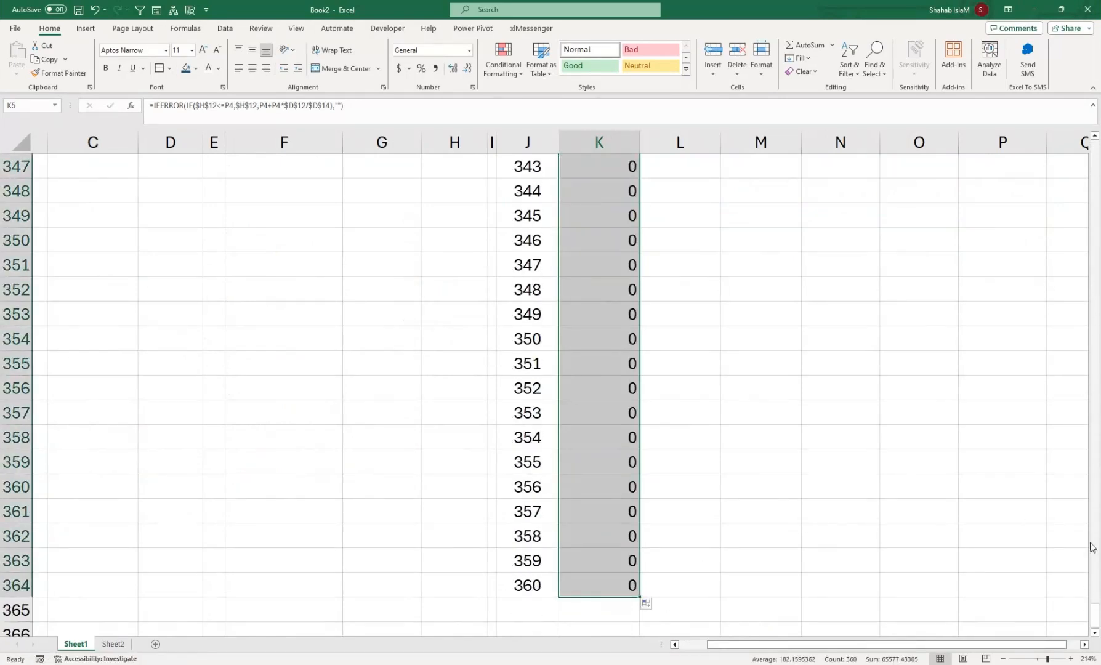
left_click_drag(1096, 605, 1096, 154)
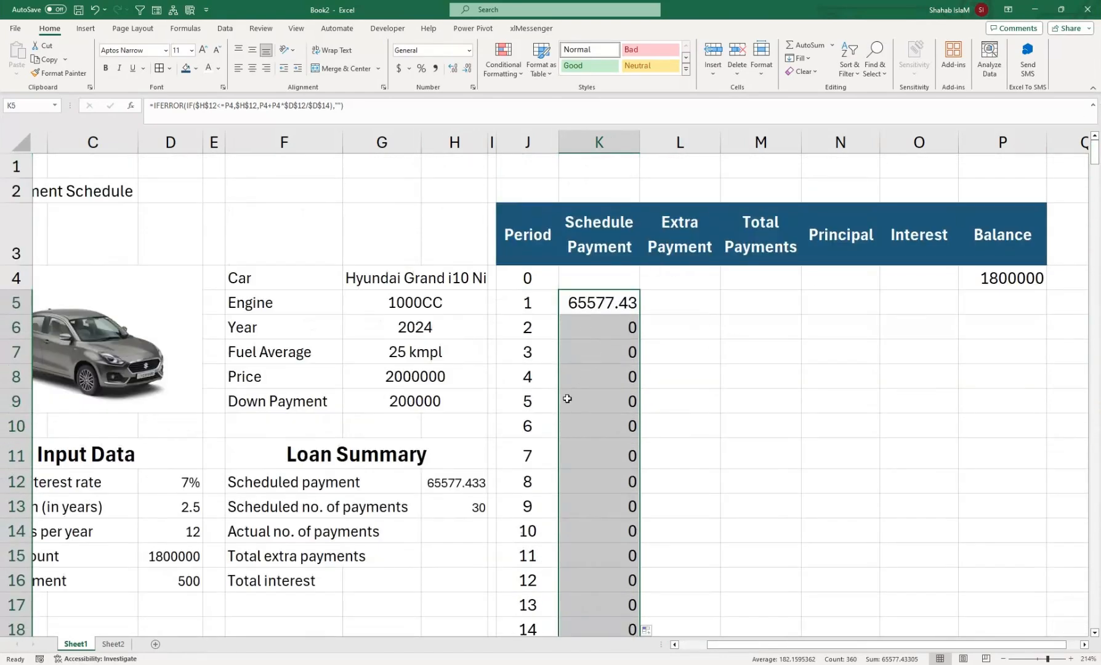
Step: Set the car's Down Payment in G9 to 100000
left_click(420, 402)
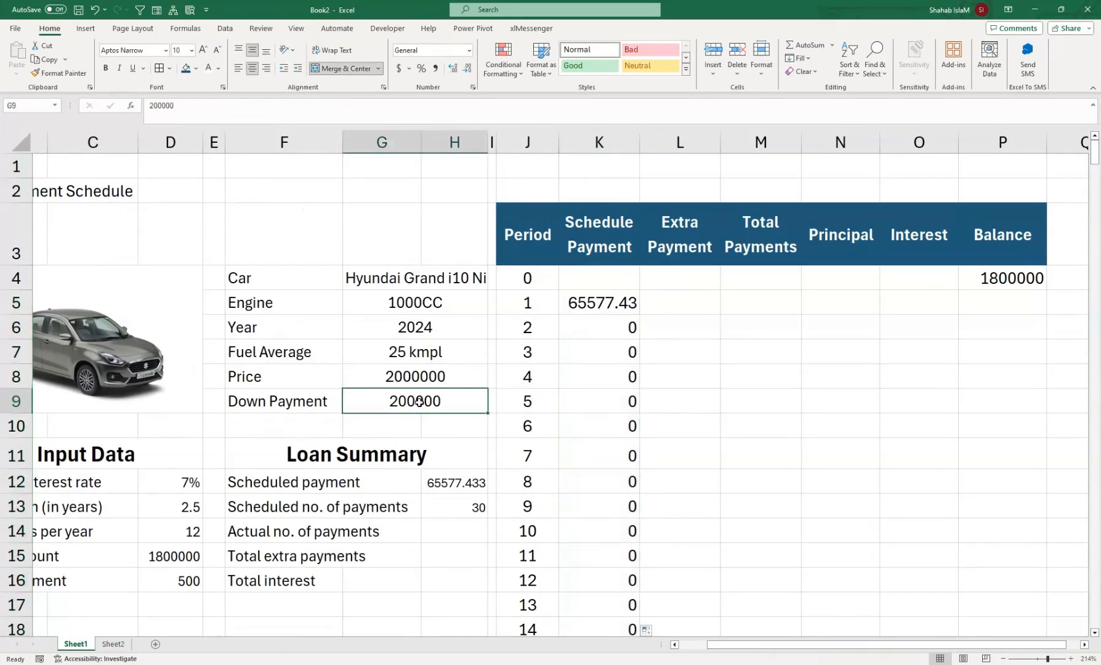
type("10000")
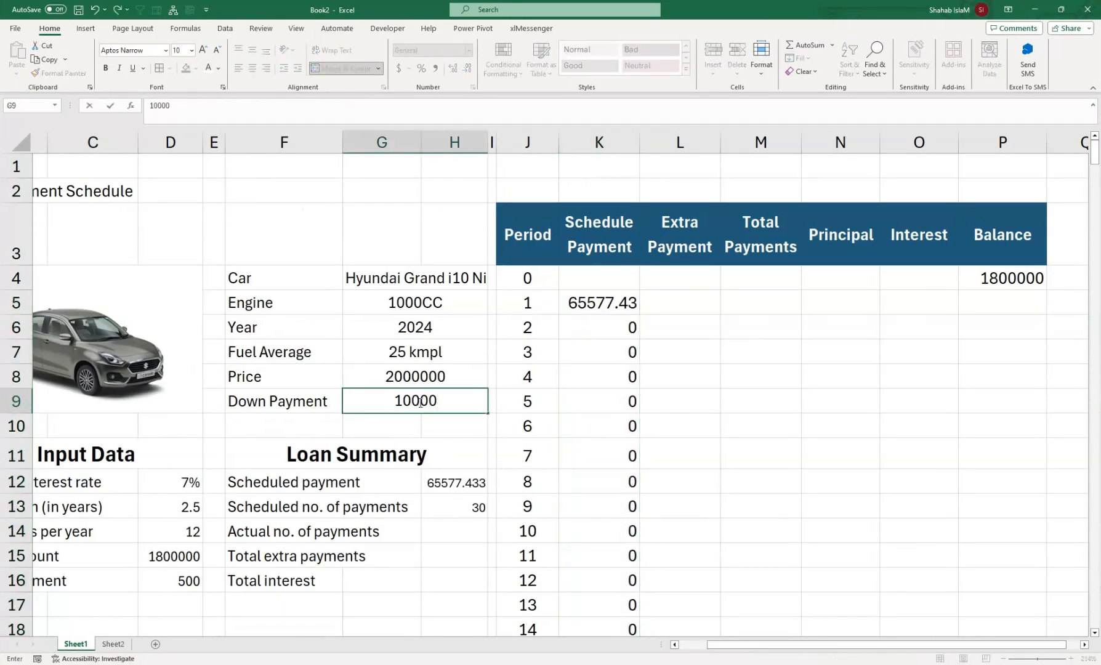
type("0")
key("Return")
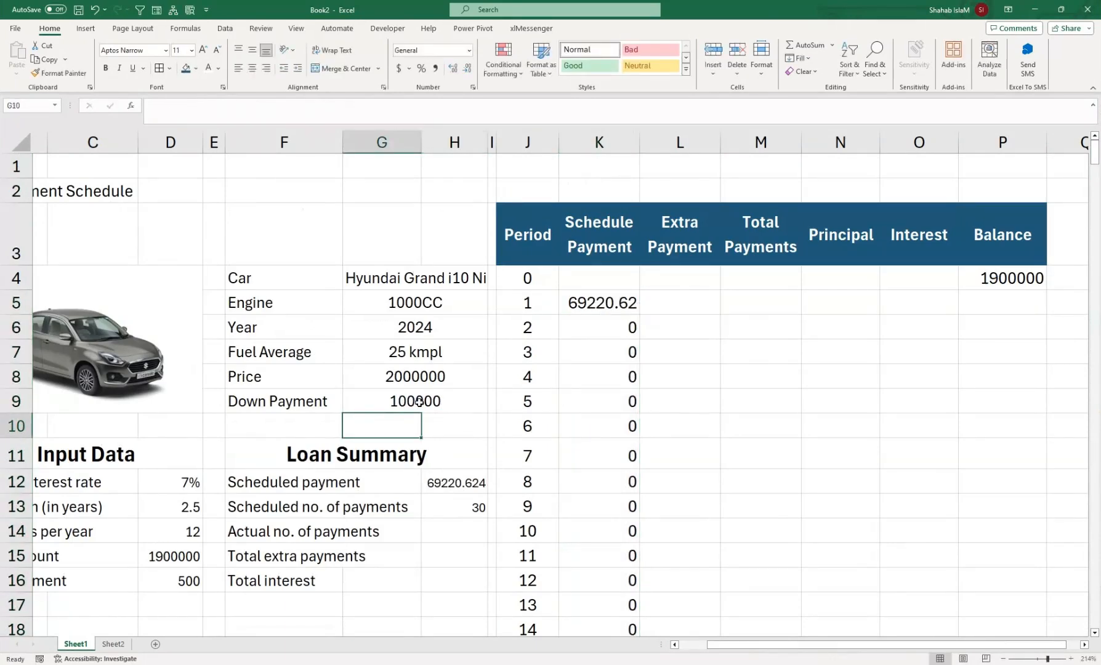
Step: Set the car's Down Payment in G9 to 500000
left_click(419, 402)
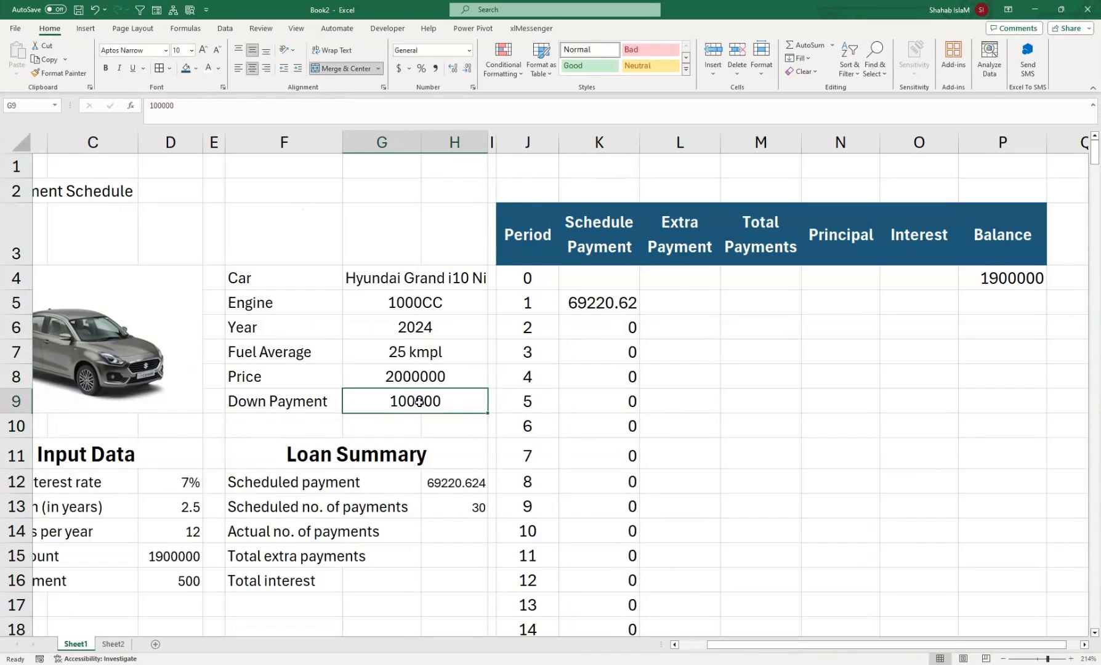
type("500000")
key("Return")
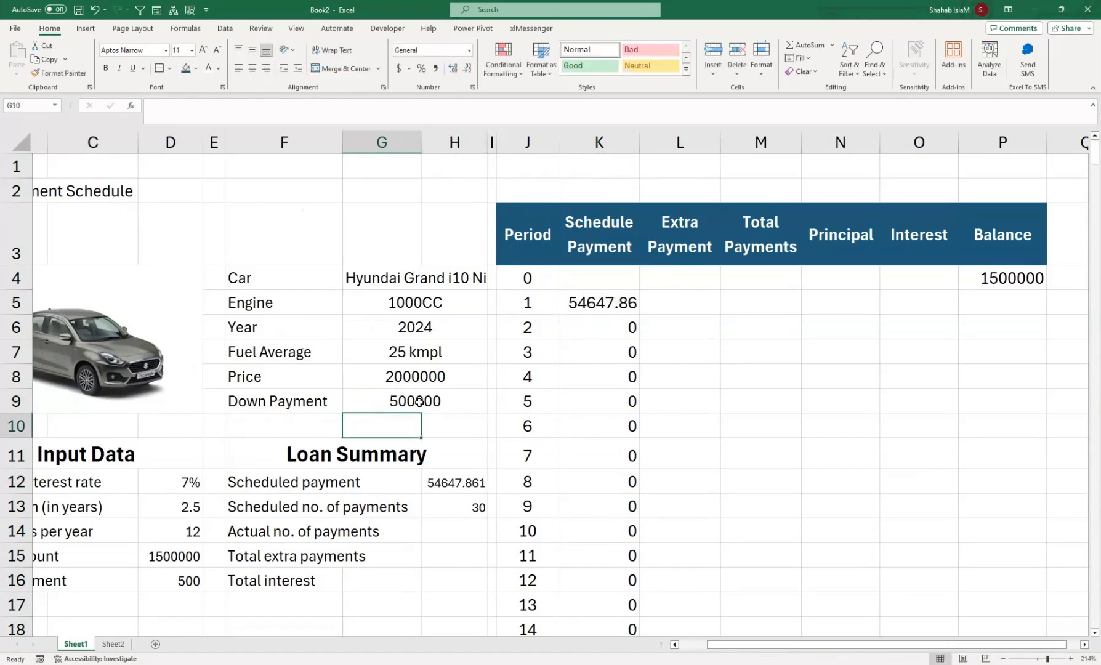
left_click(420, 402)
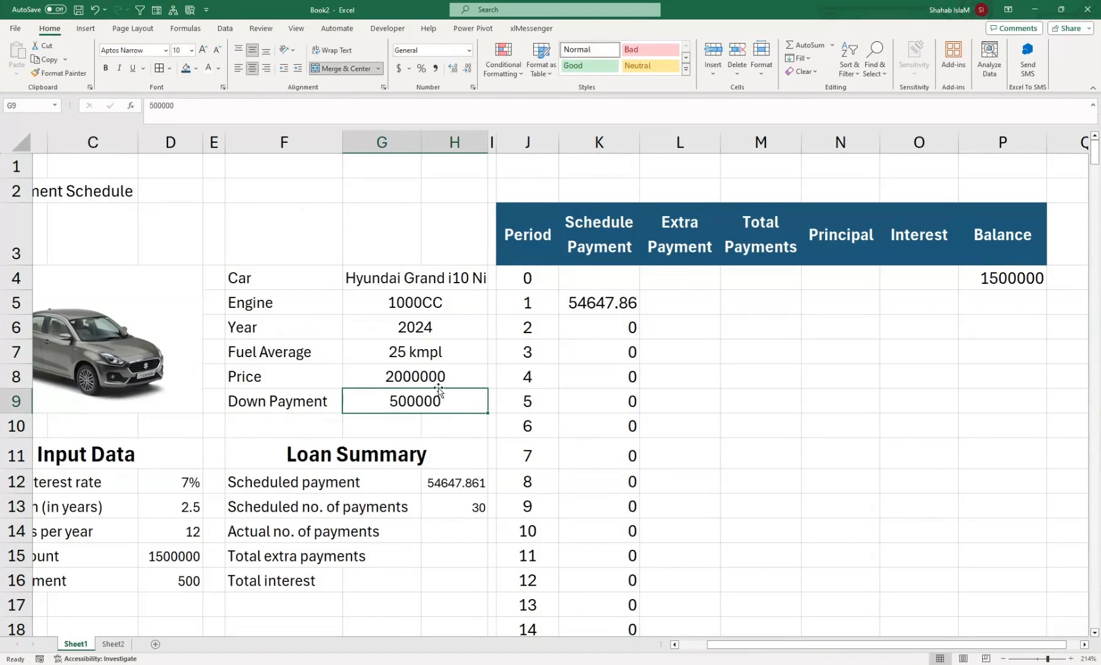
Step: Set the car's Down Payment in G9 to 150000
type("60")
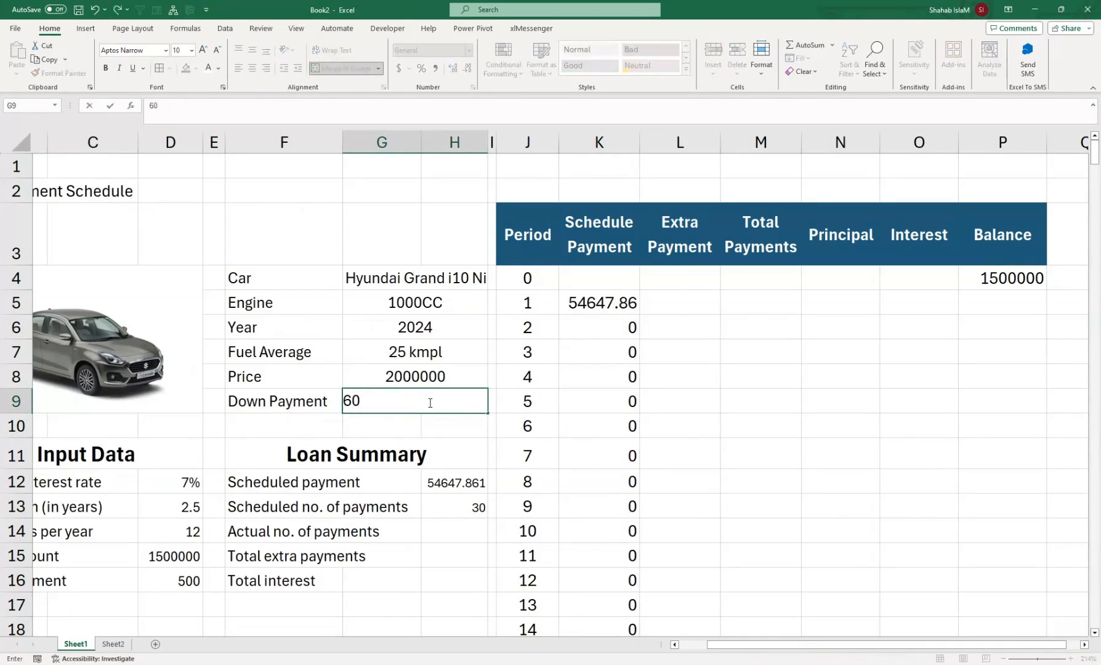
key("BackSpace")
key("BackSpace")
key("BackSpace")
type("1500")
key("Return")
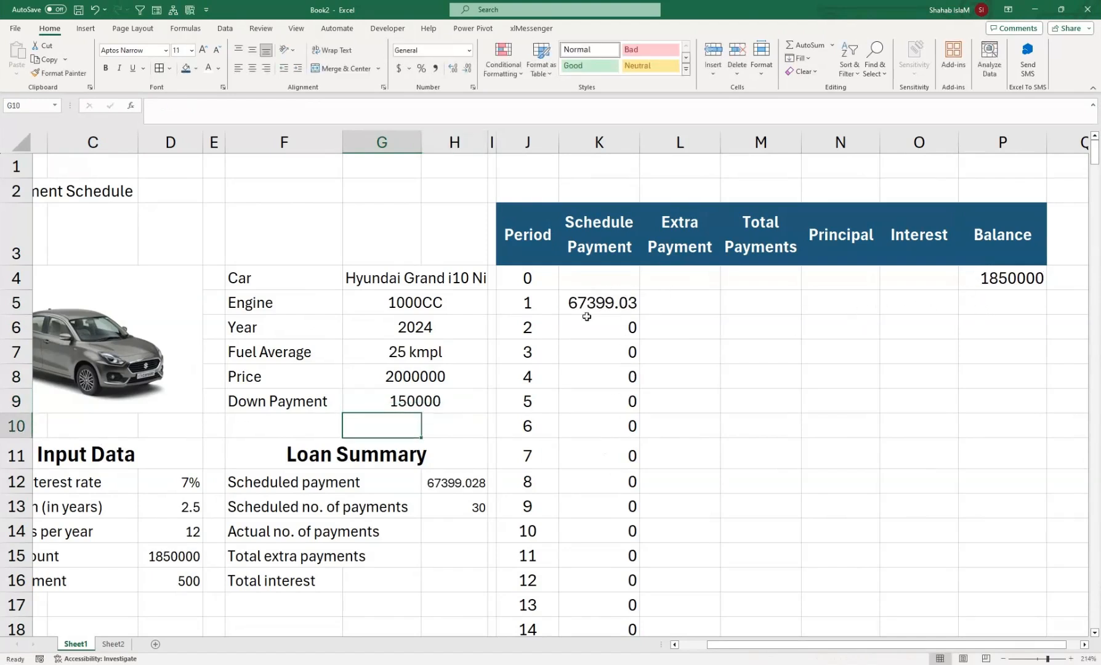
Step: Review the Schedule Payment formulas in K5 and K6 and the cells they reference
left_click(617, 302)
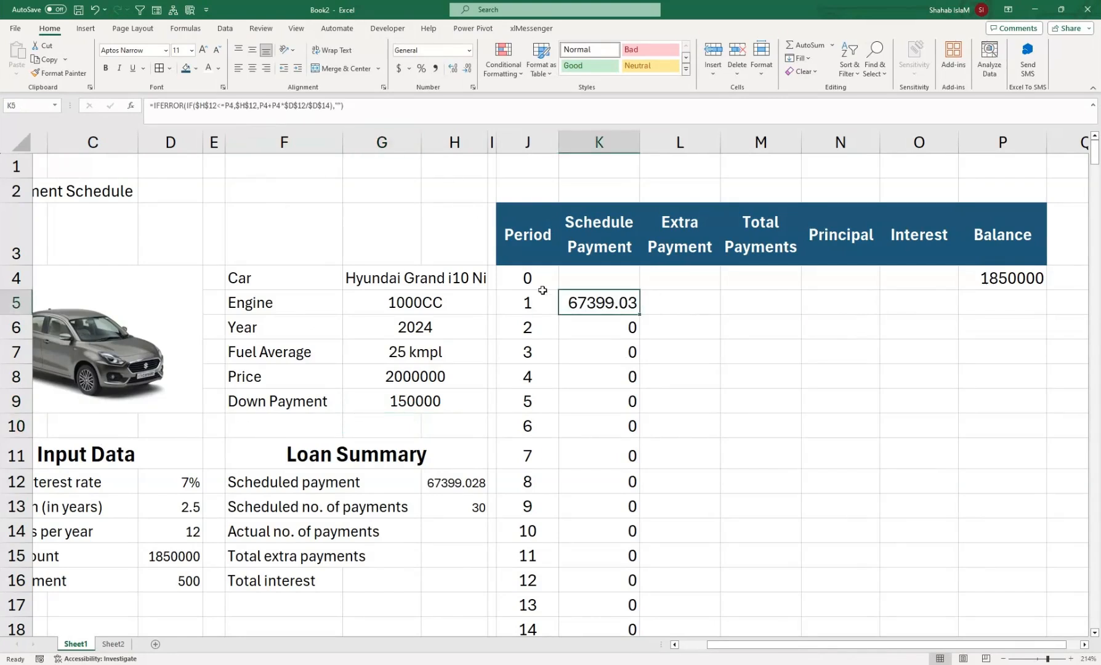
double_click(590, 326)
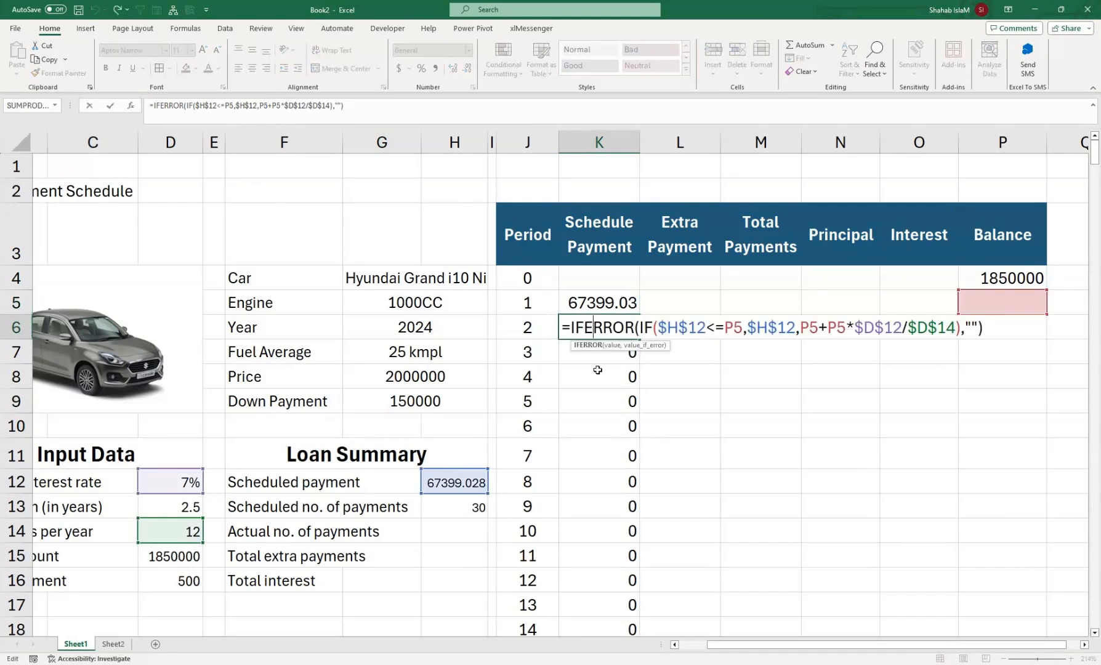
key("Return")
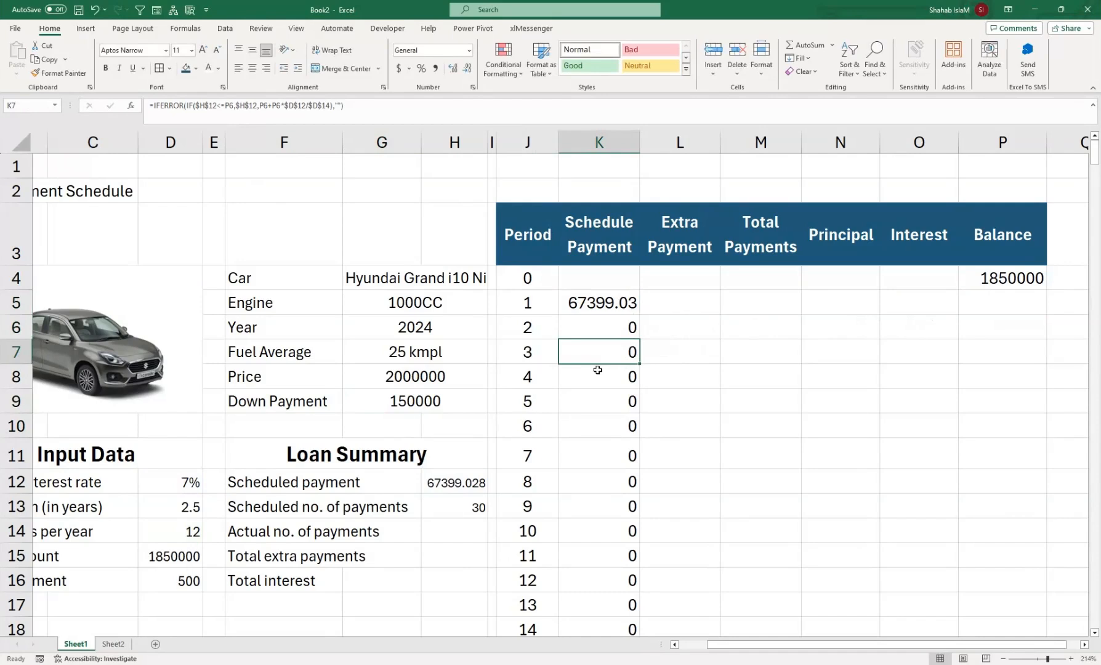
left_click(687, 293)
type("=if")
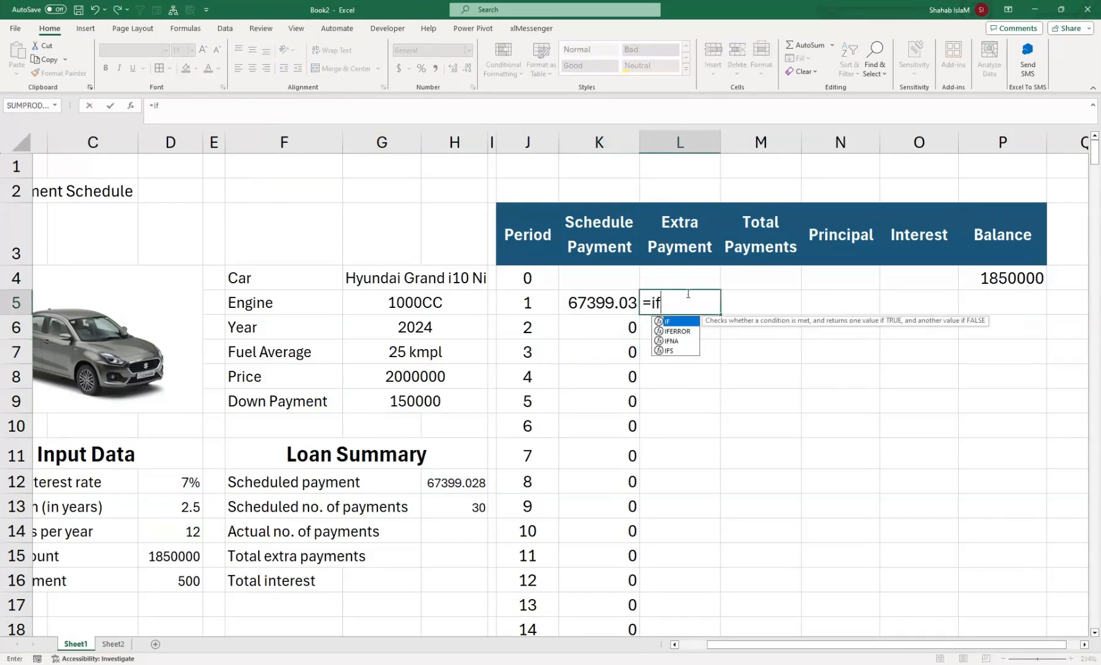
key("Down")
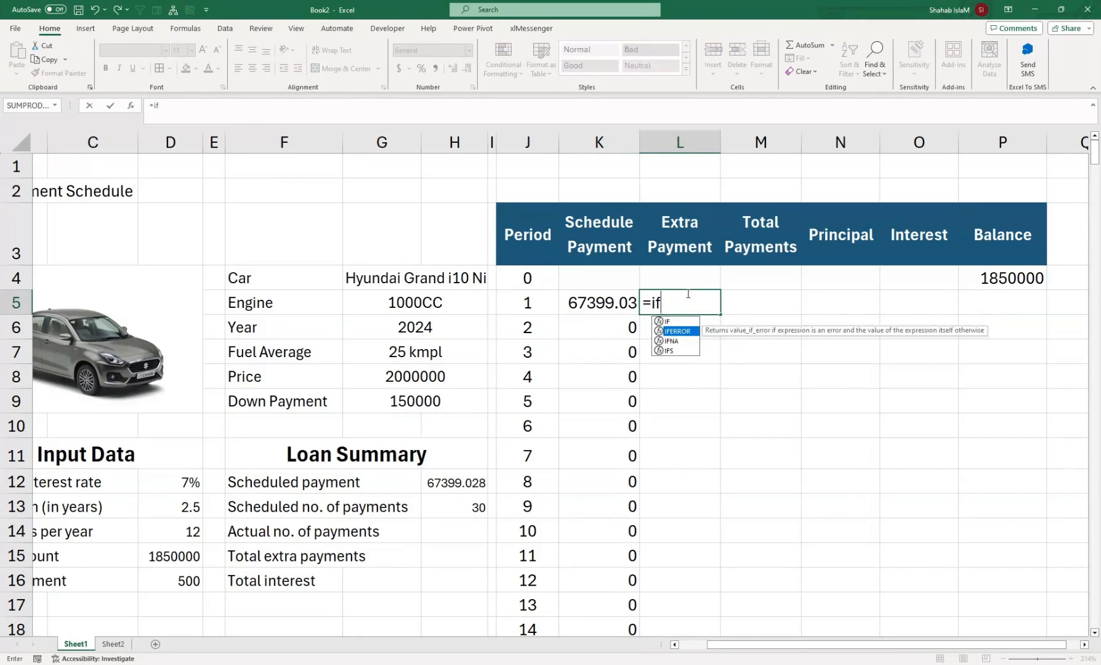
key("Tab")
type("if")
key("Tab")
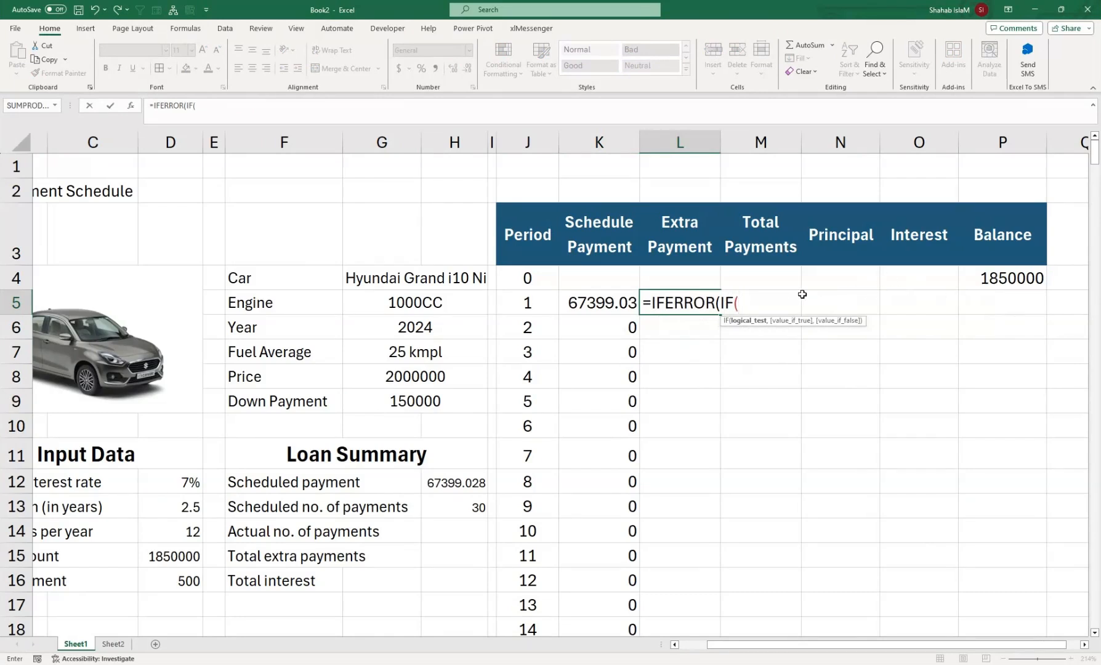
key("BackSpace")
key("Escape")
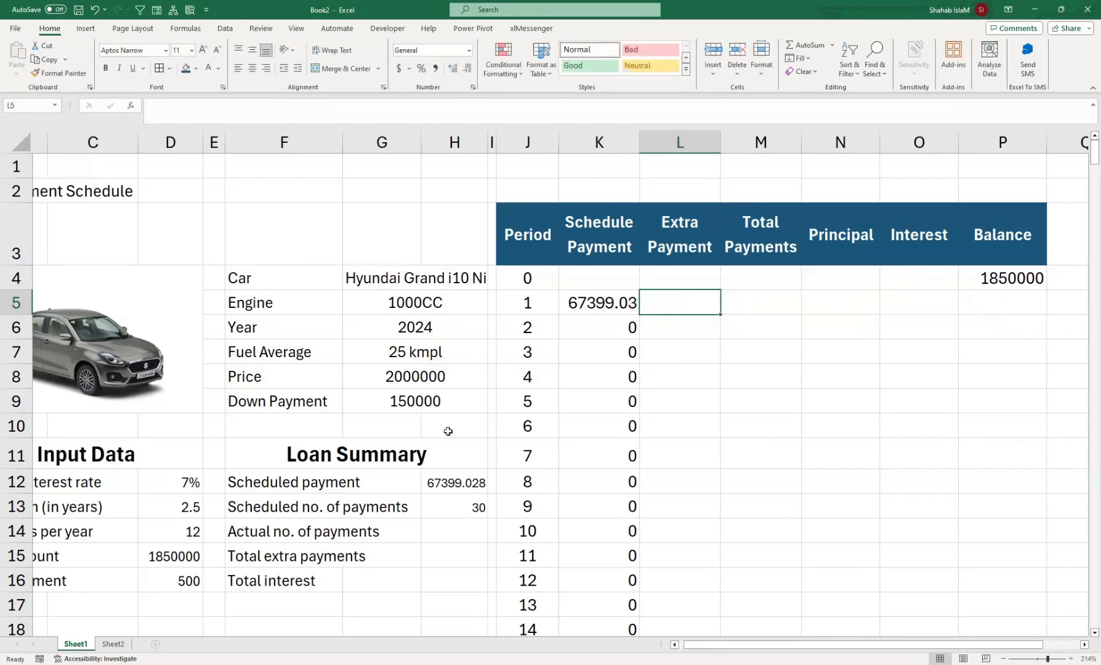
Step: Start the Extra Payment formula in L5 with an IF function nested inside IFERROR
type("=if")
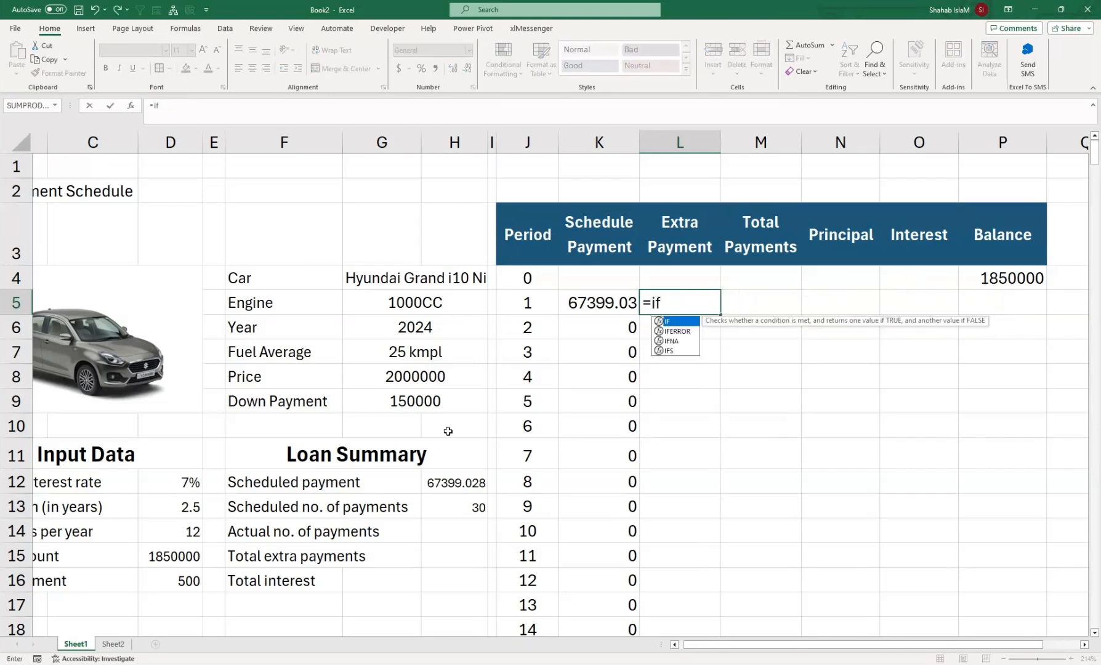
key("Down")
key("Tab")
type("i")
key("Tab")
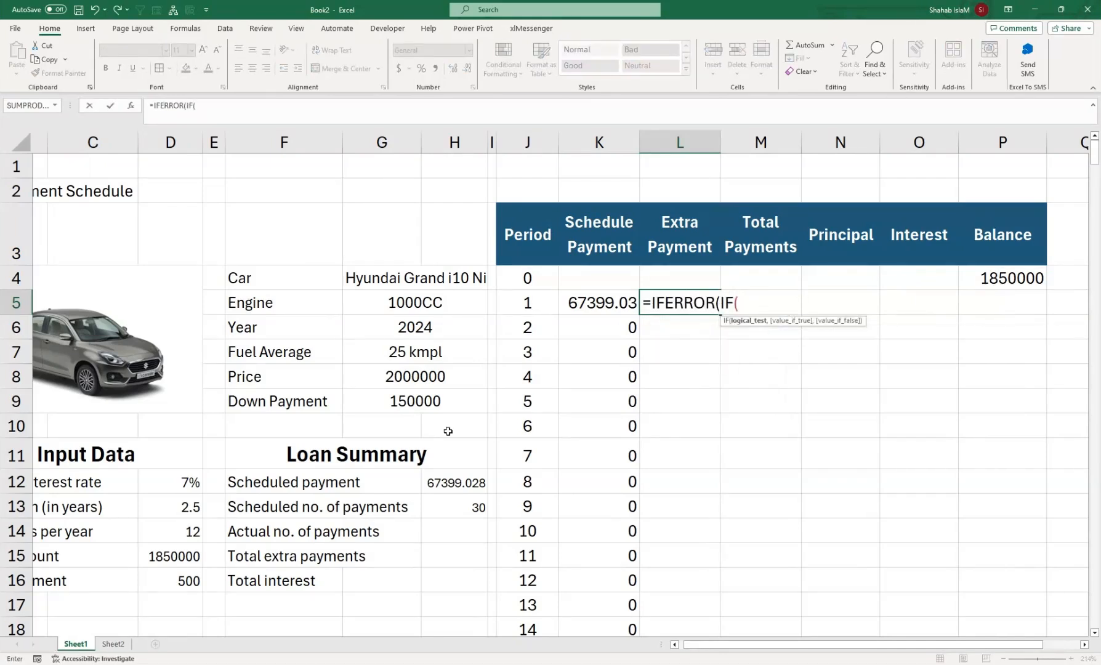
Step: Set the IF condition in L5 to $D$16<P4-N5, comparing the extra payment with the previous balance minus principal
left_click(158, 581)
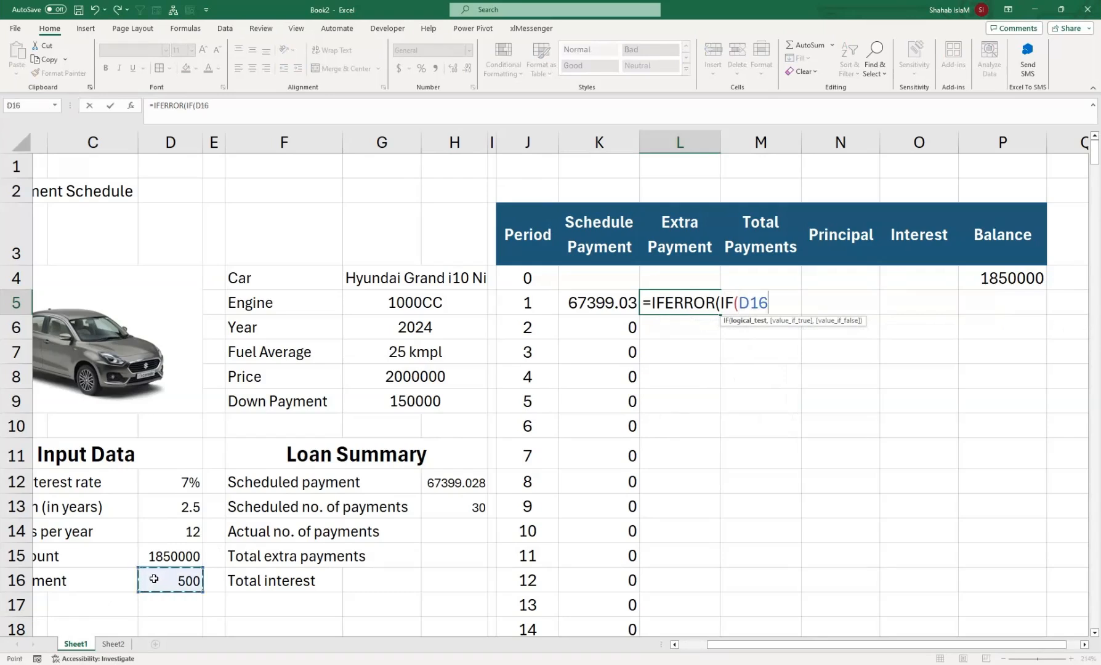
key("F4")
type("<")
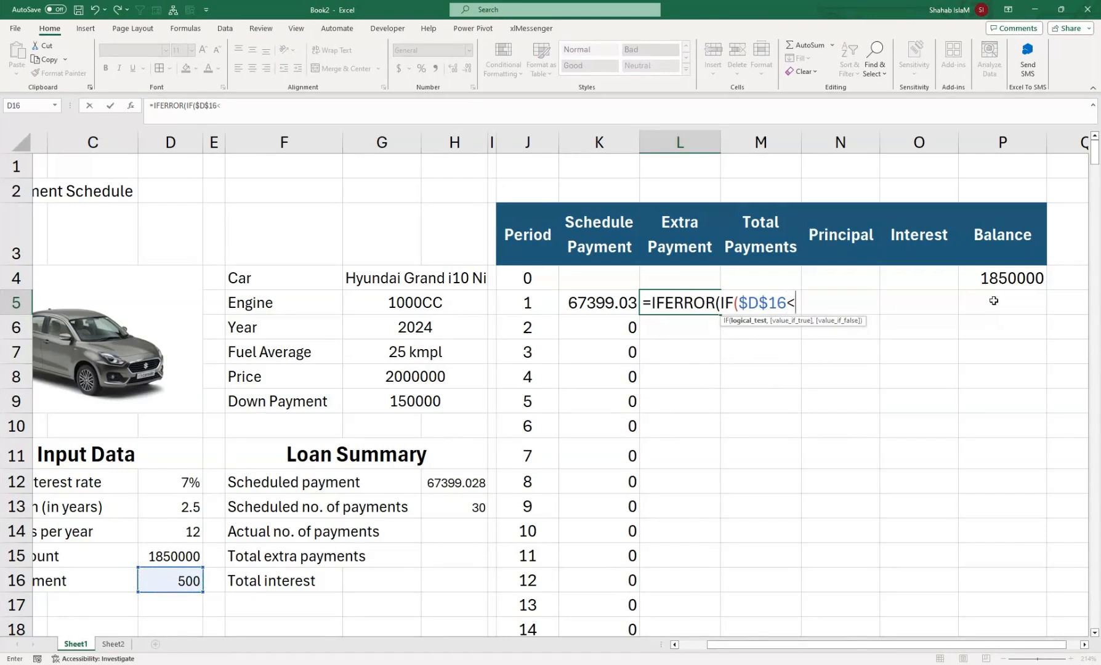
left_click(993, 276)
type("-")
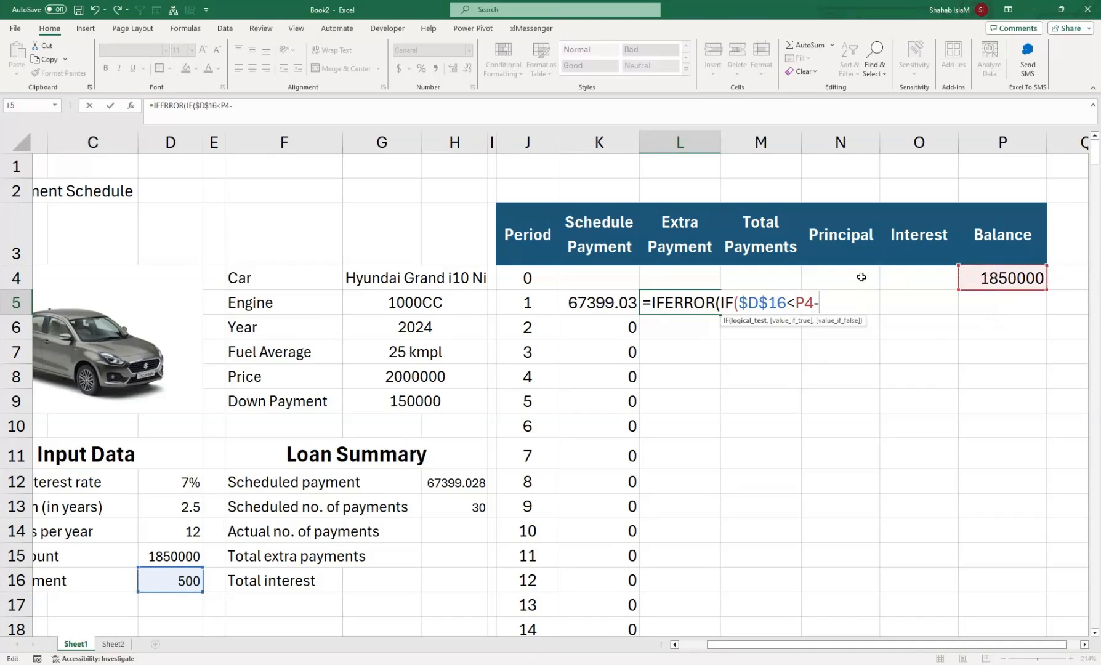
left_click(862, 277)
key("Down")
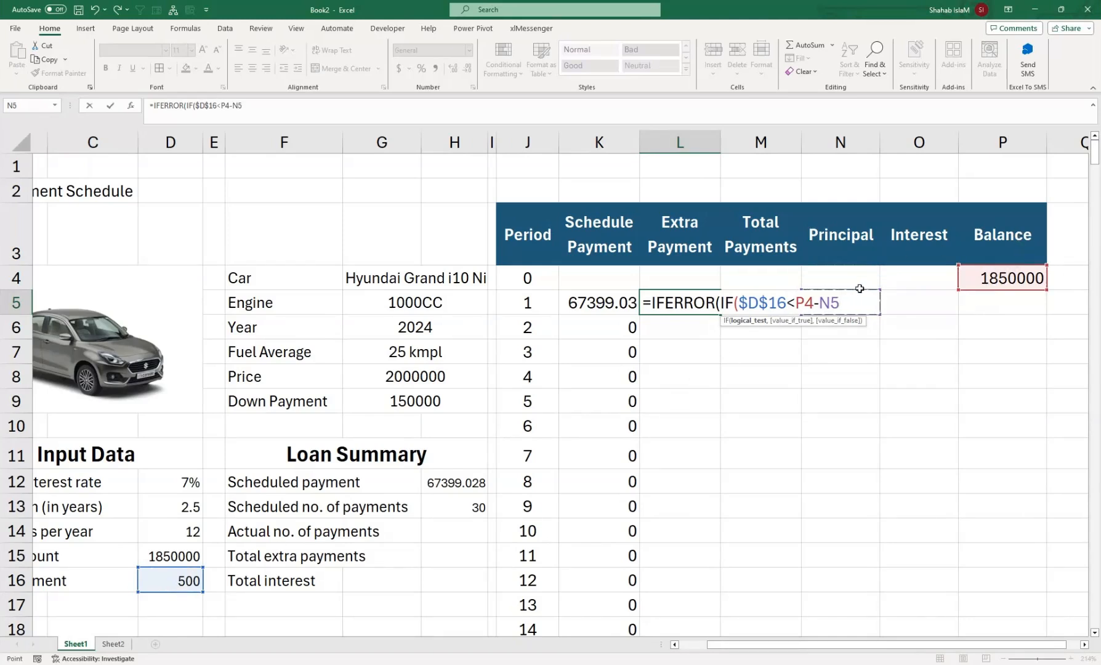
type(",")
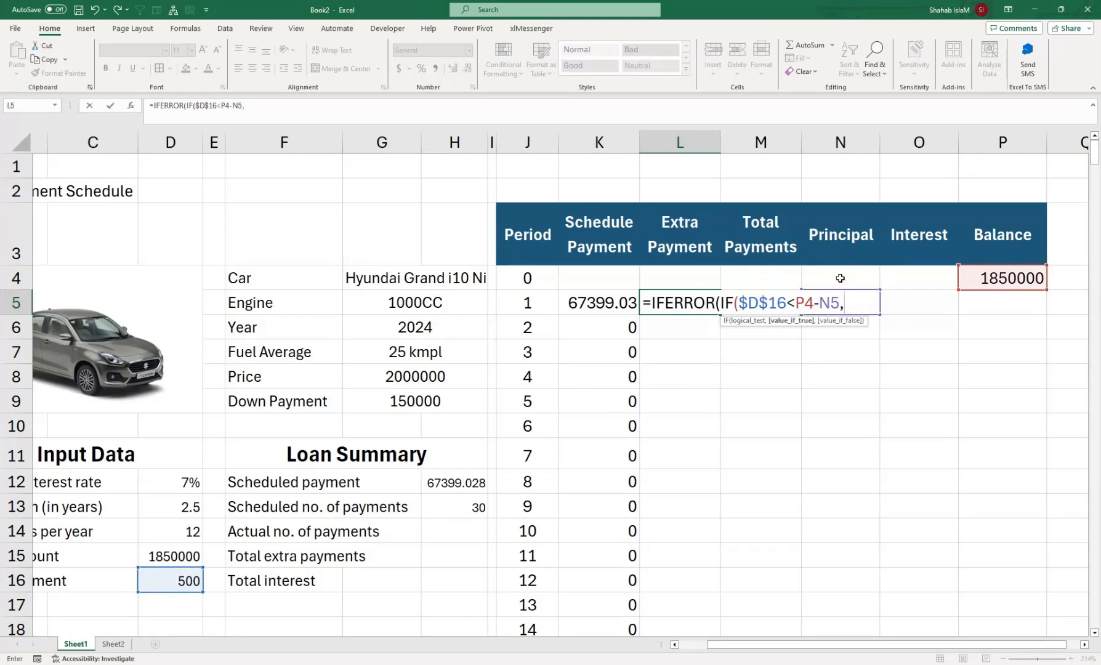
Step: Set the IF results in the L5 formula to $D$16 when true and P4-N5 when false
left_click(176, 580)
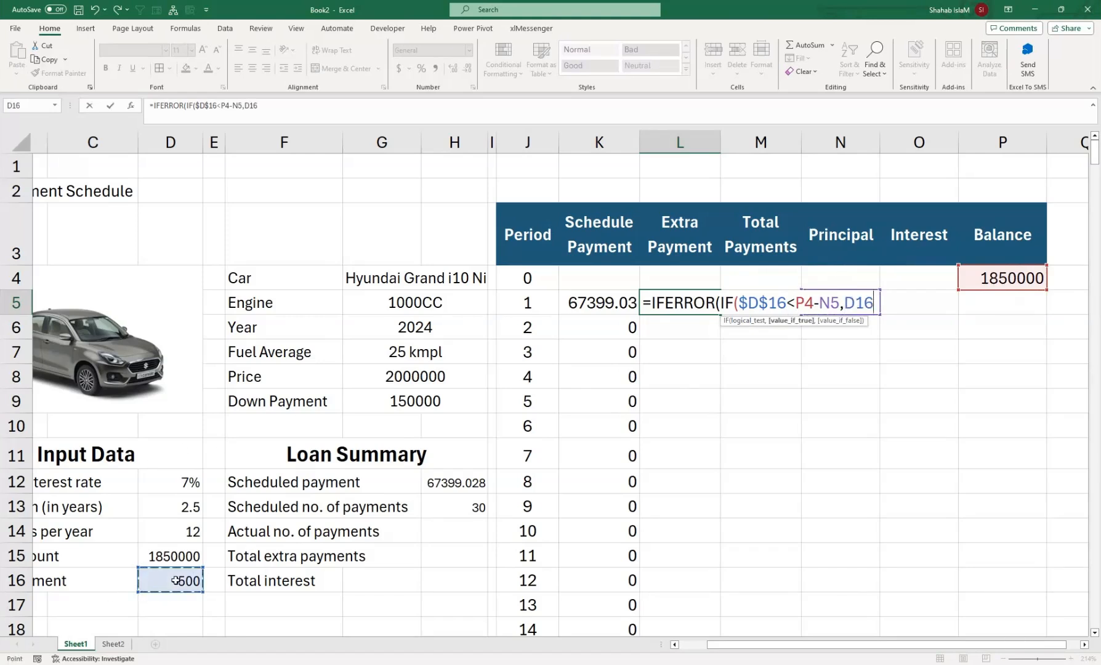
key("F4")
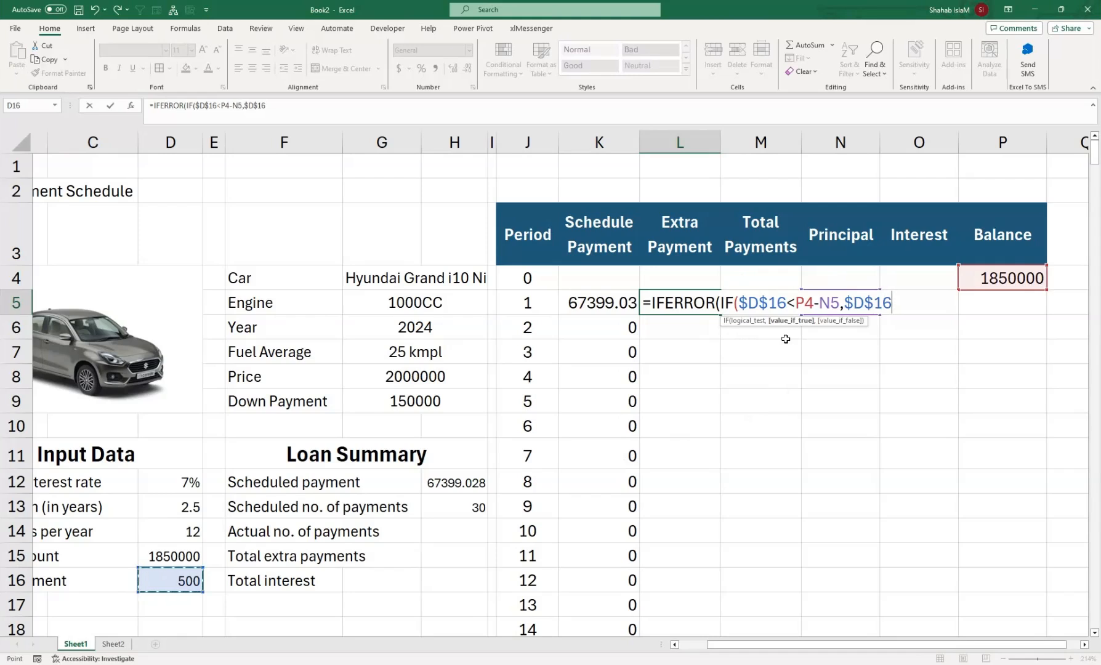
type(",")
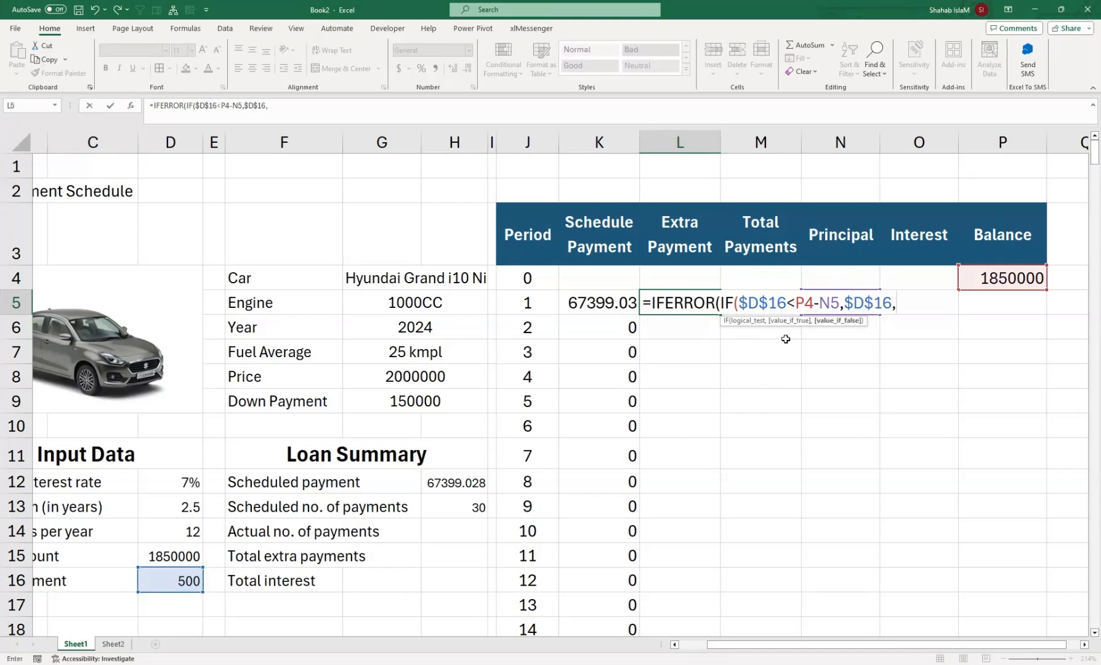
left_click(1012, 279)
type("-")
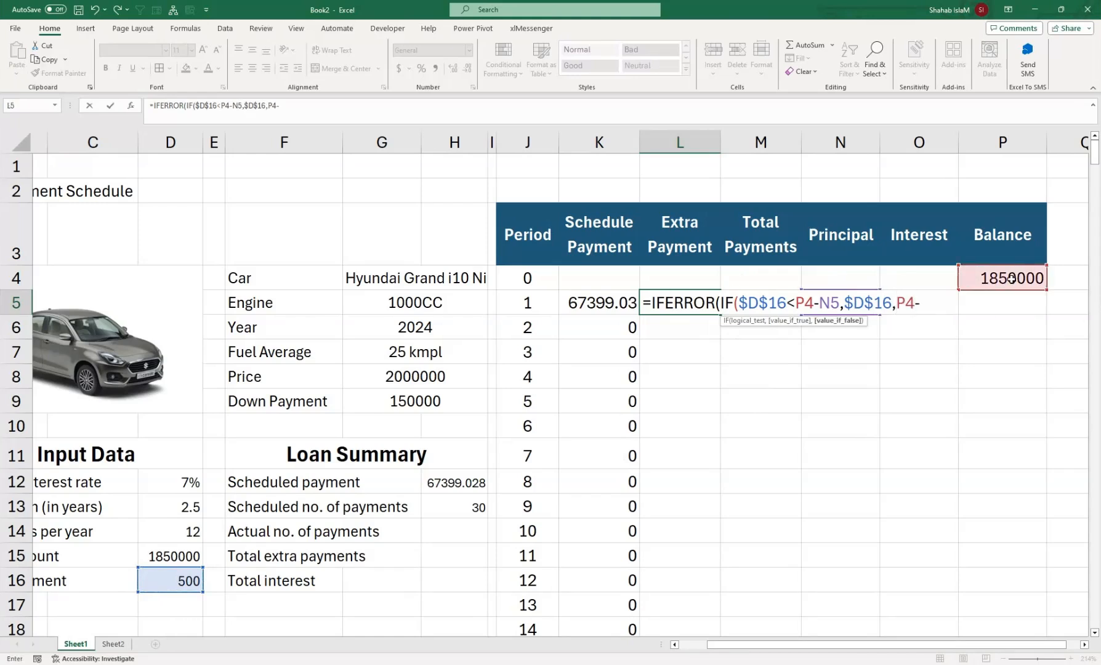
left_click(839, 274)
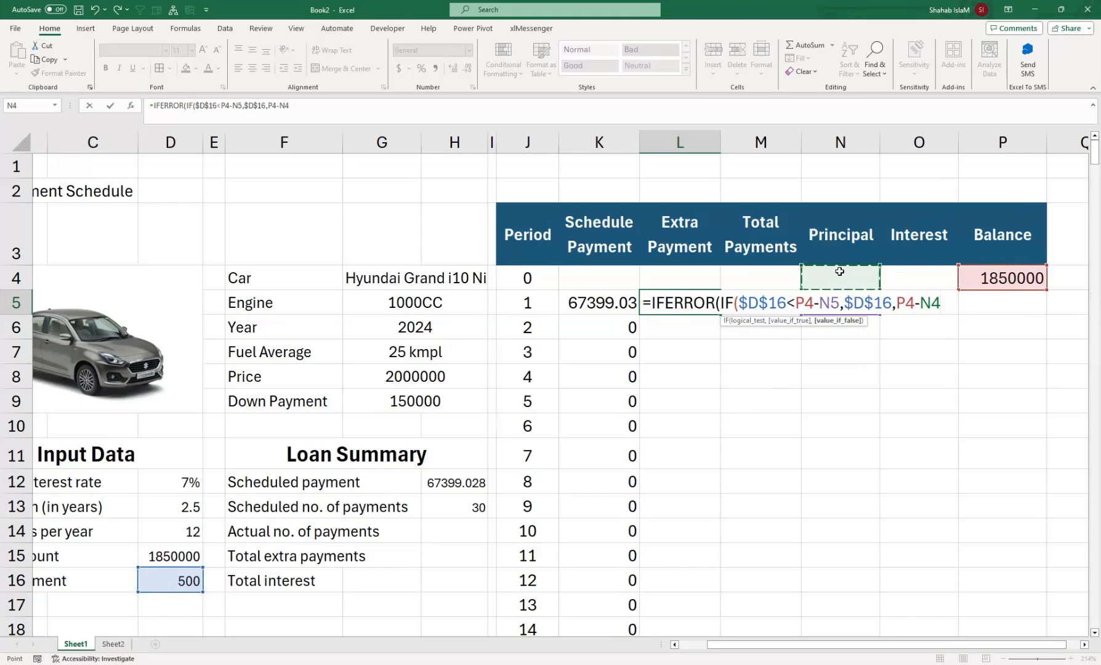
key("Down")
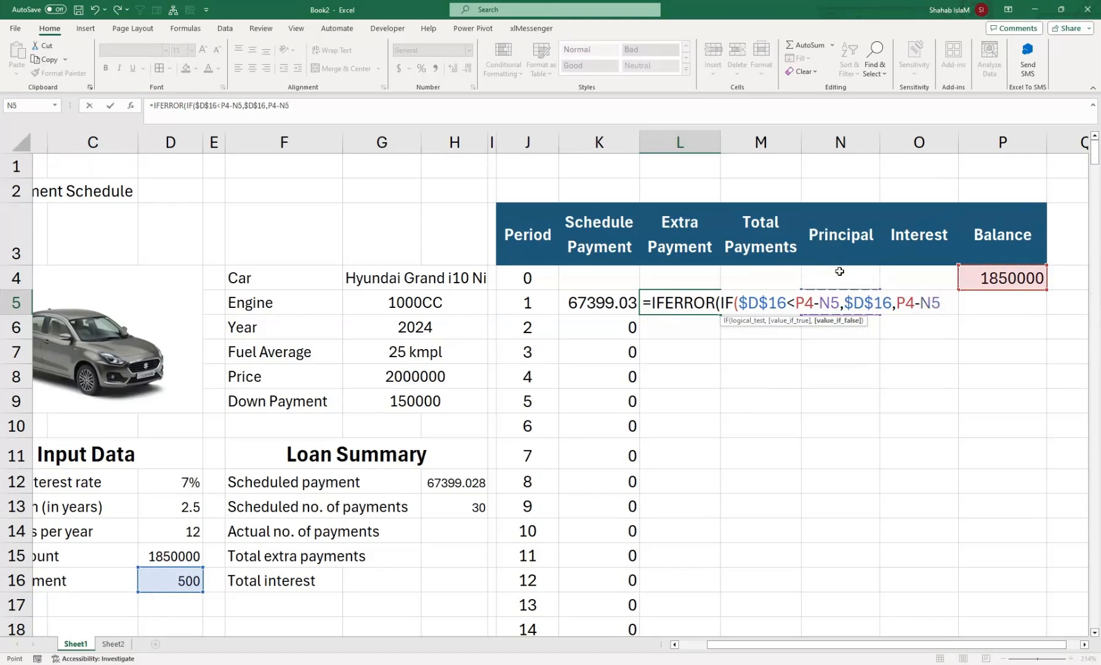
Step: Complete the L5 formula with an IFERROR fallback of "" and fill it down the Extra Payment column
type("),\"\")")
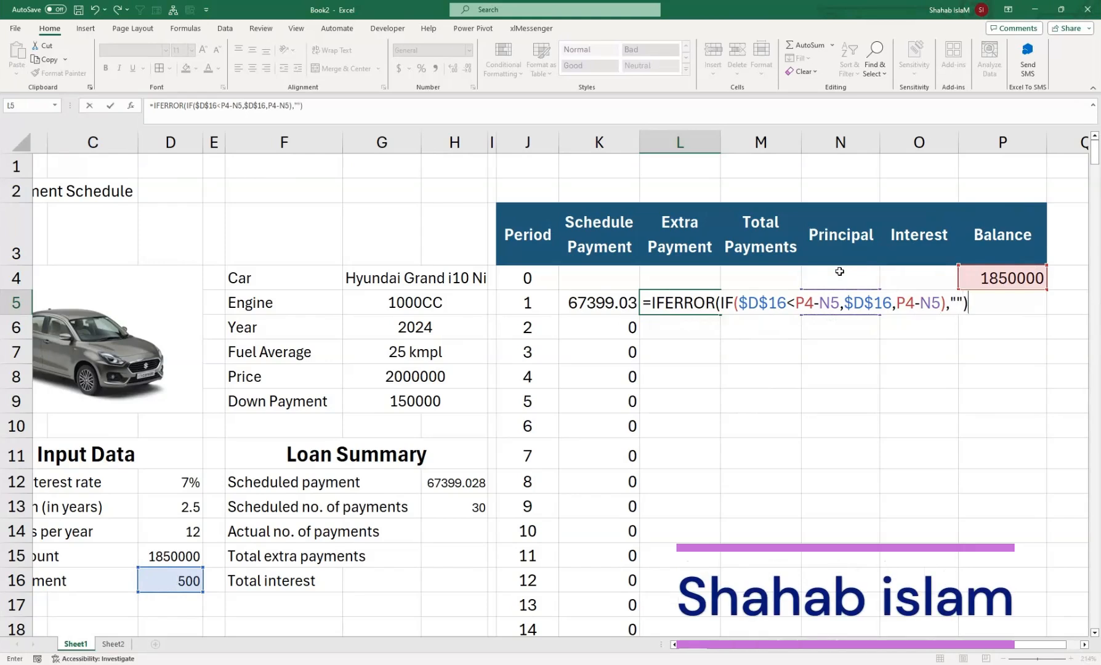
key("Return")
left_click(713, 308)
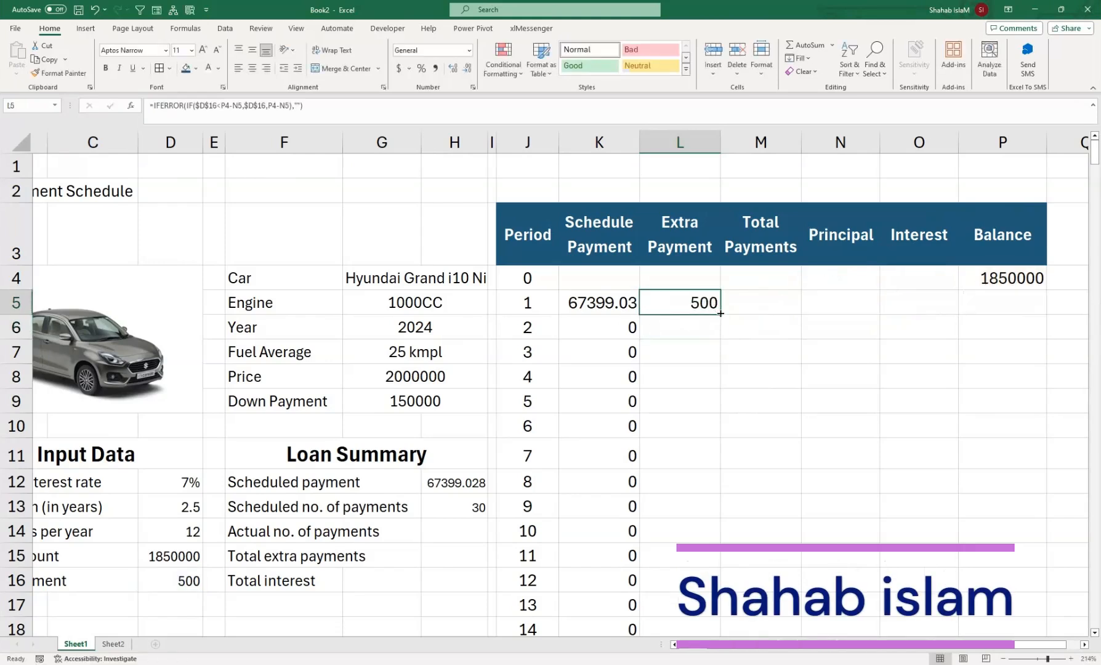
double_click(720, 313)
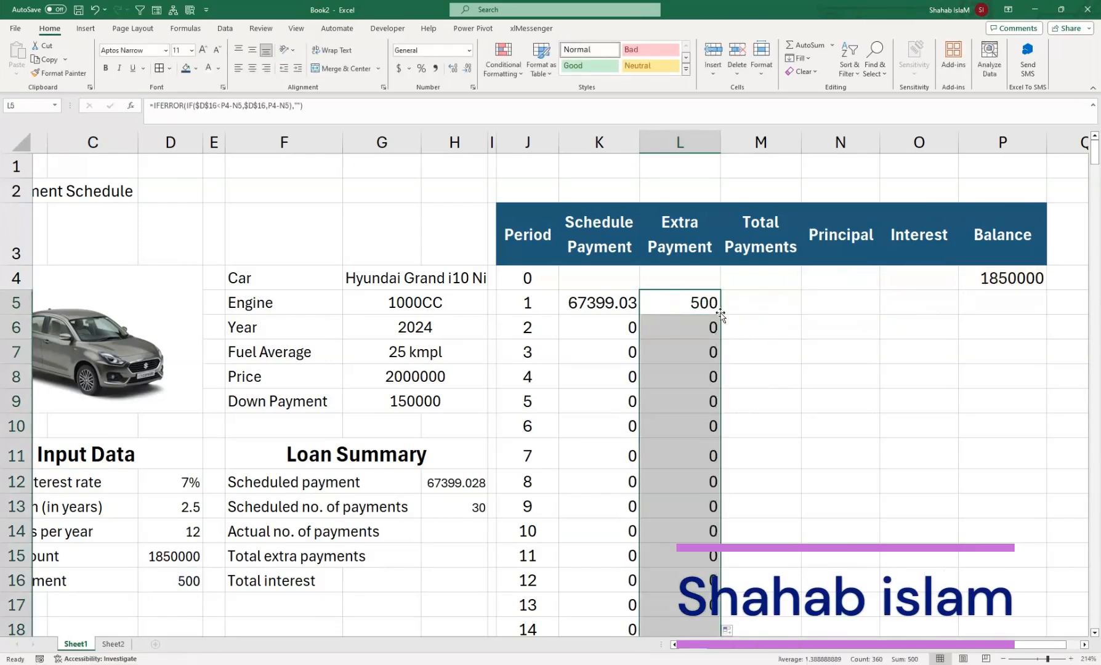
Step: Enter =IFERROR(K5+L5,"") in M5 and fill it down the Total Payments column
left_click(755, 295)
type("=IFERROR(")
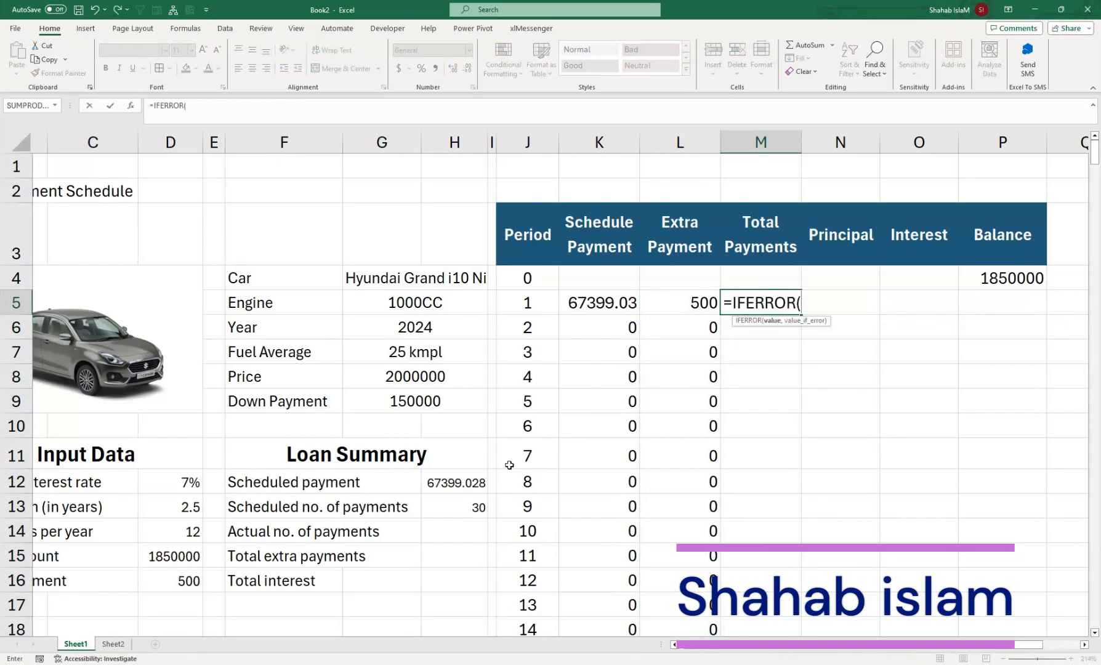
left_click(619, 303)
type("+")
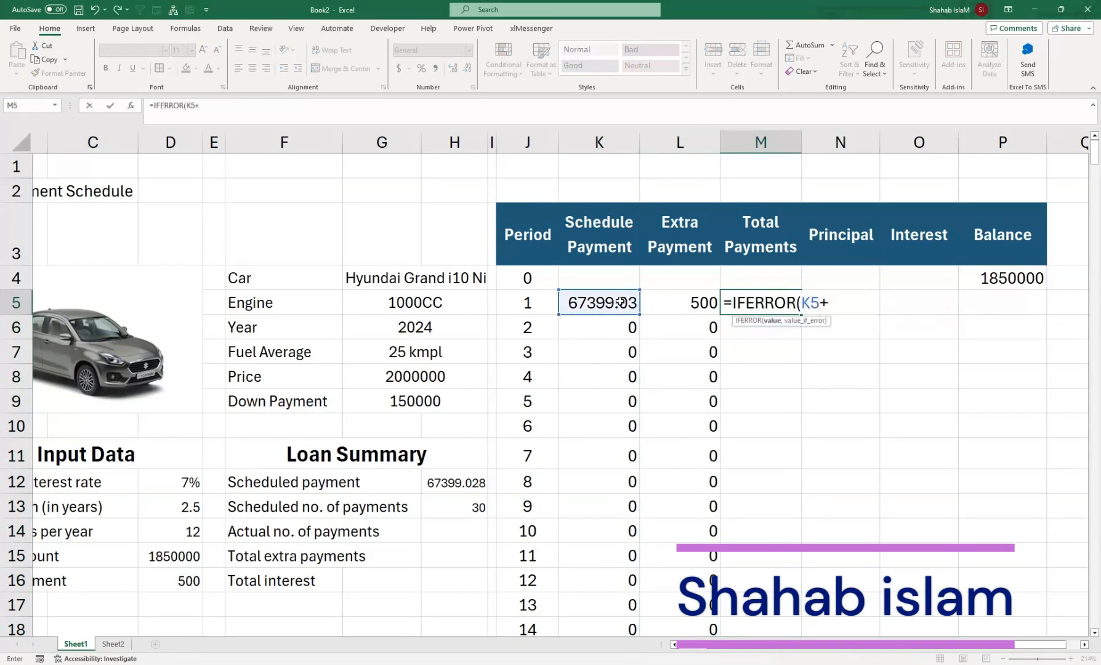
left_click(682, 310)
type(",\"")
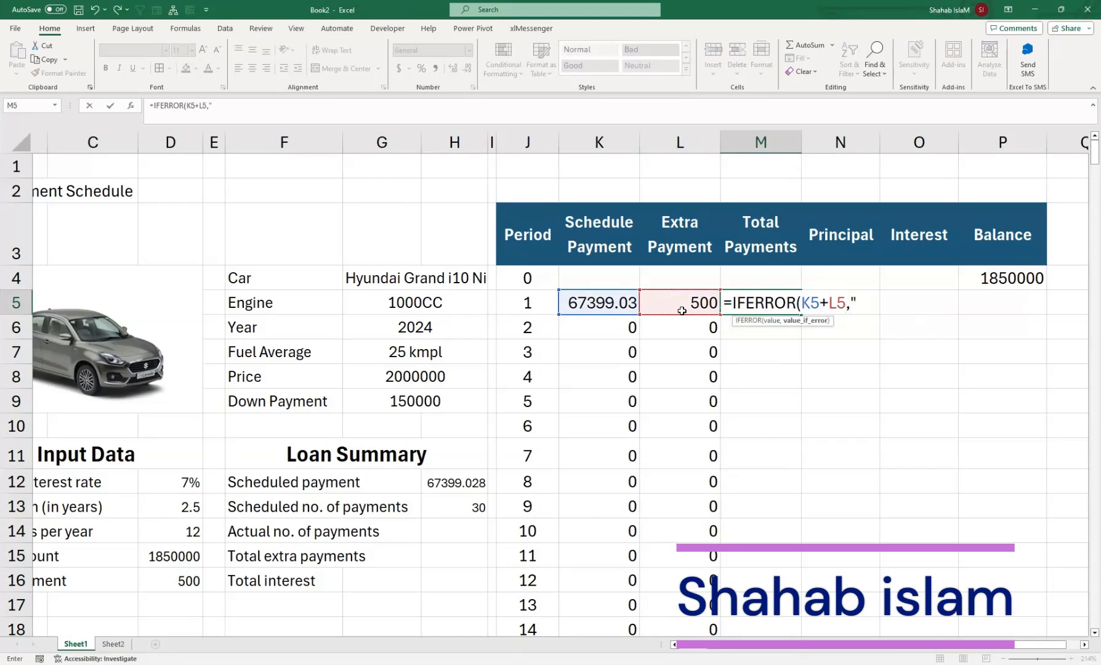
type("\")")
key("Return")
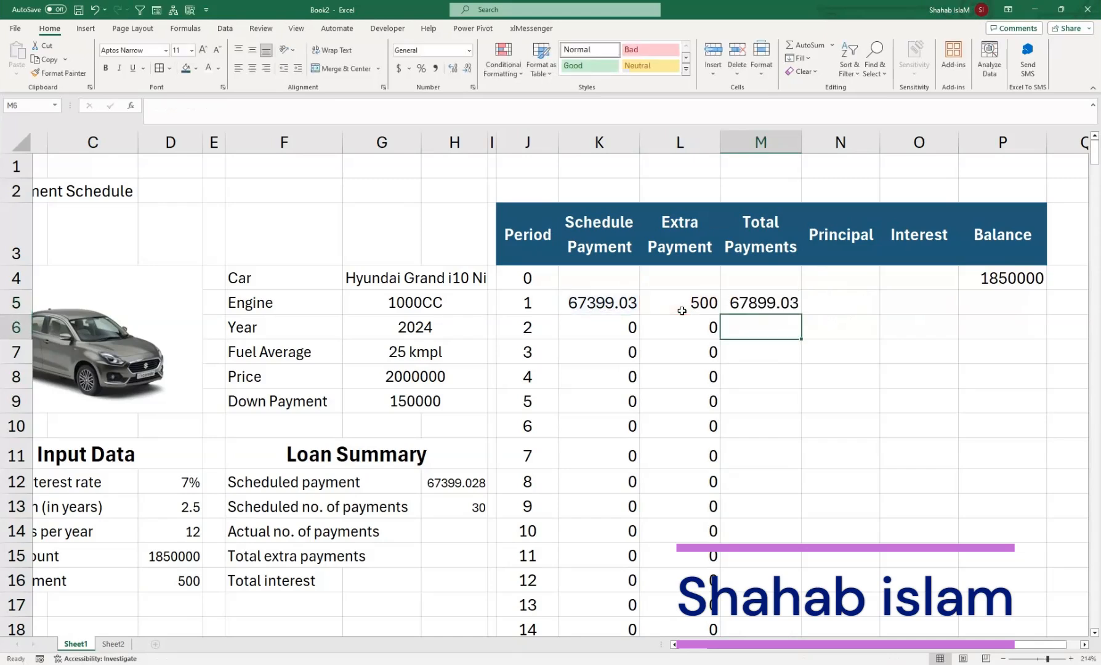
left_click(776, 303)
double_click(801, 315)
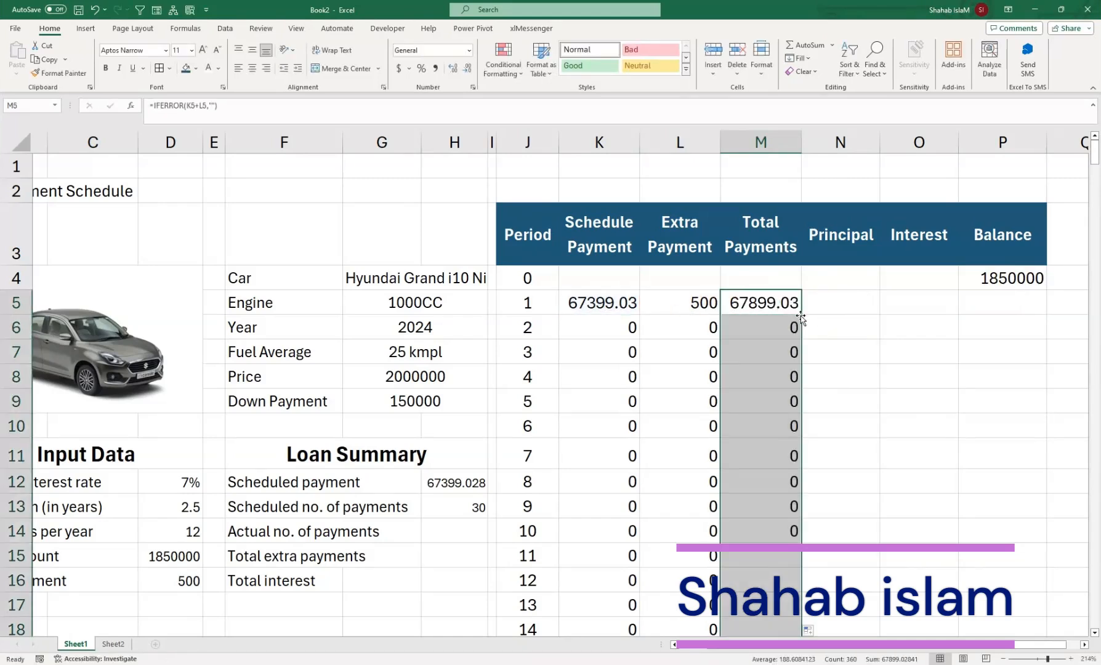
left_click(841, 308)
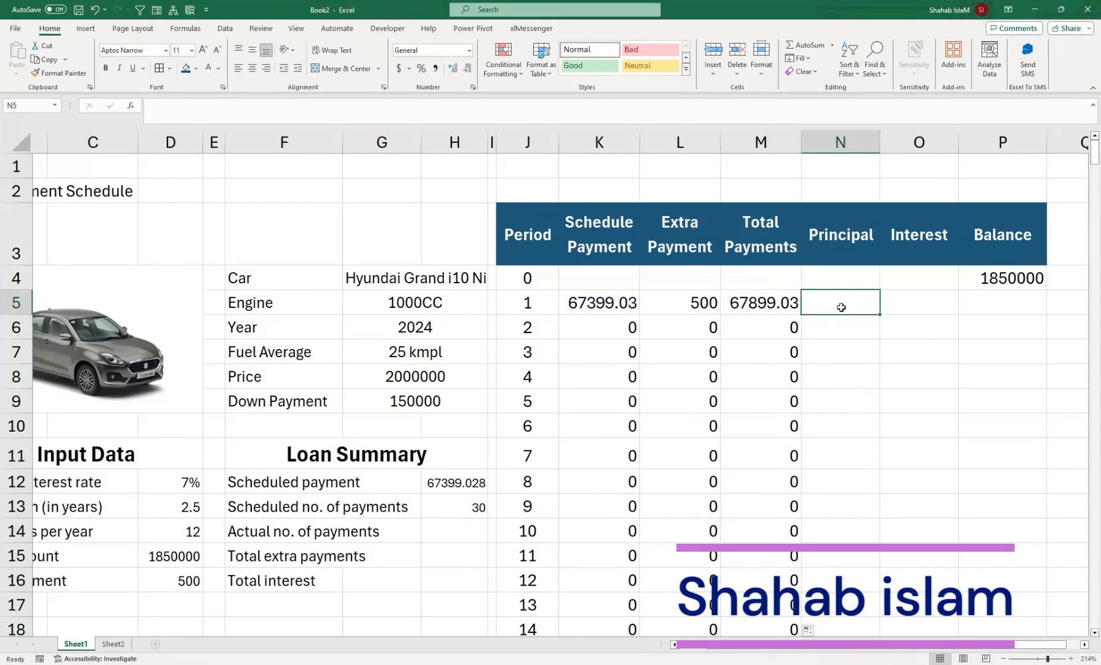
type("=if")
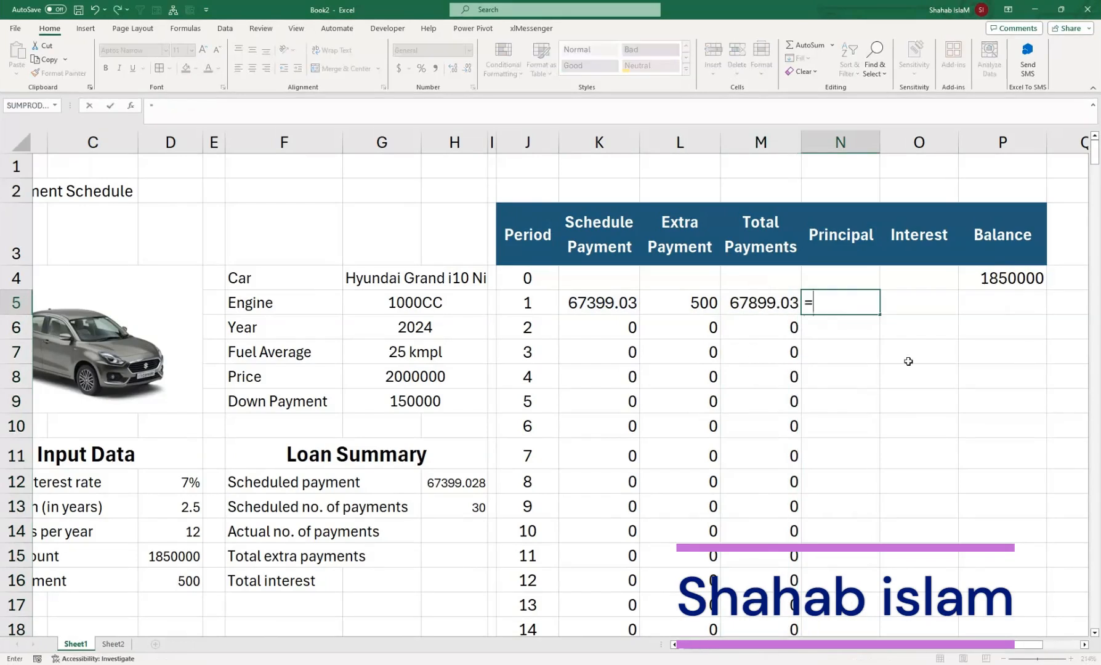
key("Down")
key("Down")
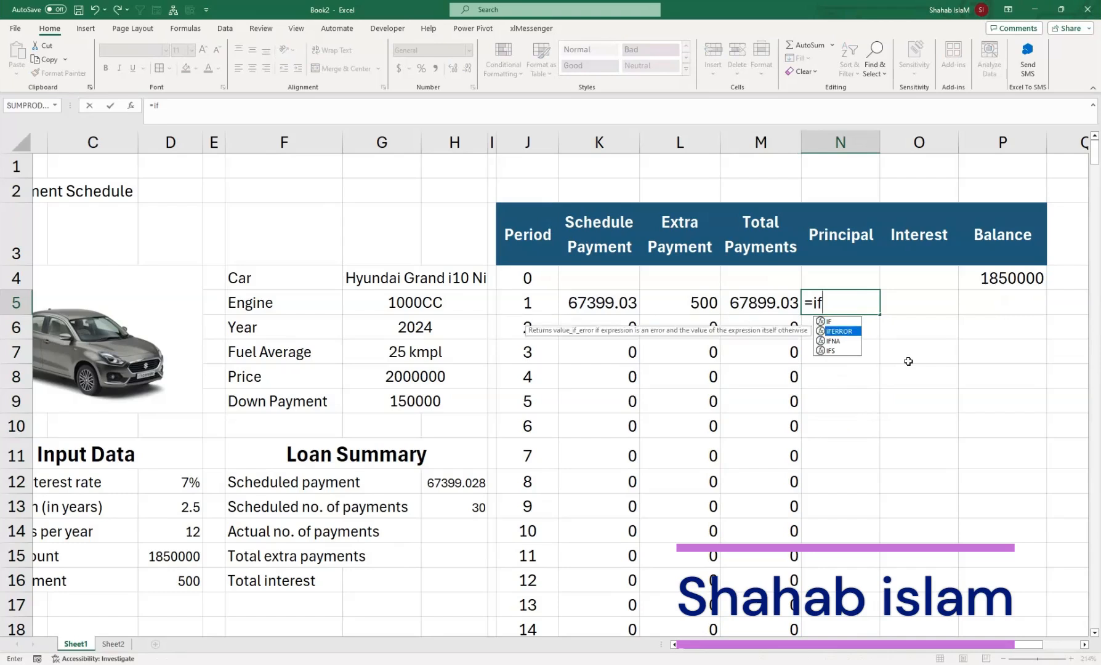
key("Tab")
key("BackSpace")
key("BackSpace")
key("BackSpace")
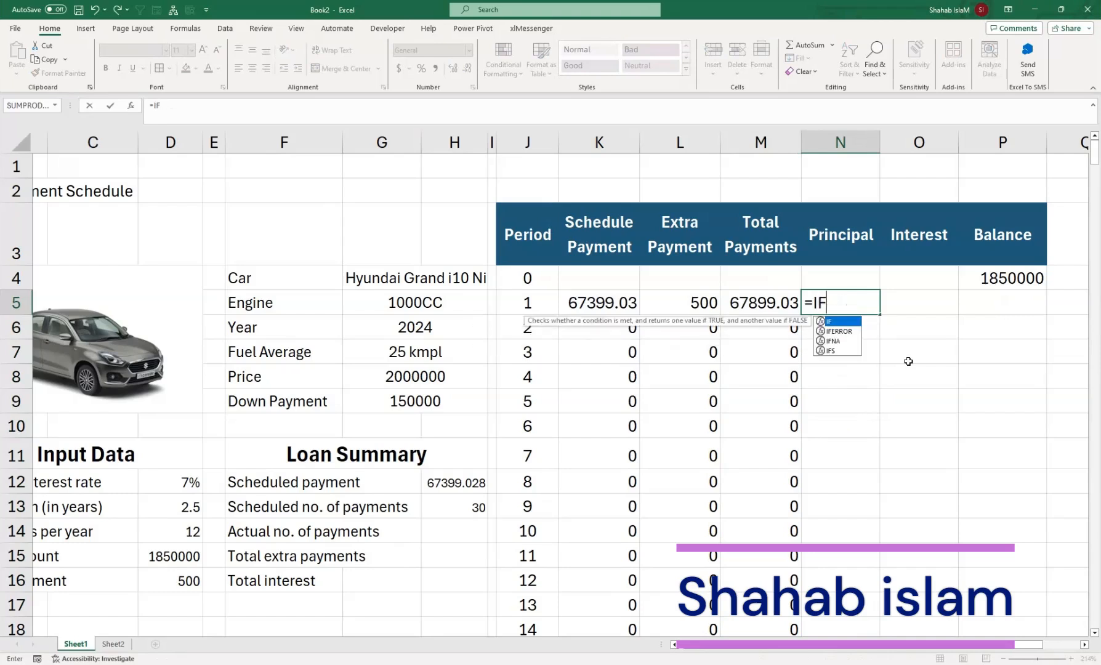
key("Left")
key("Right")
key("Down")
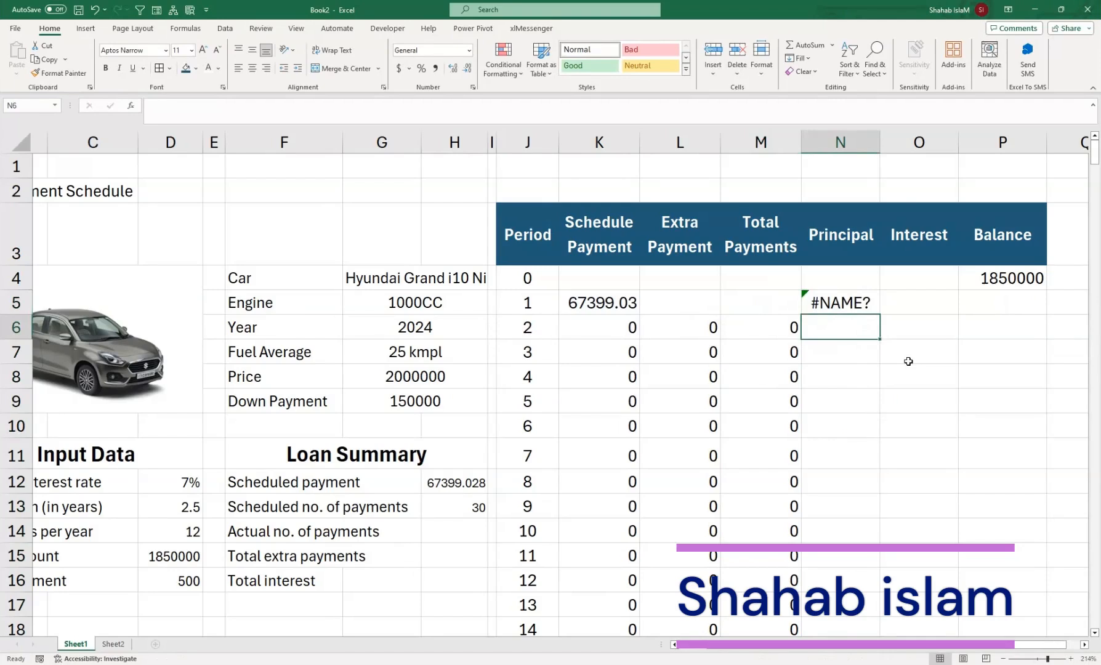
key("Up")
key("Delete")
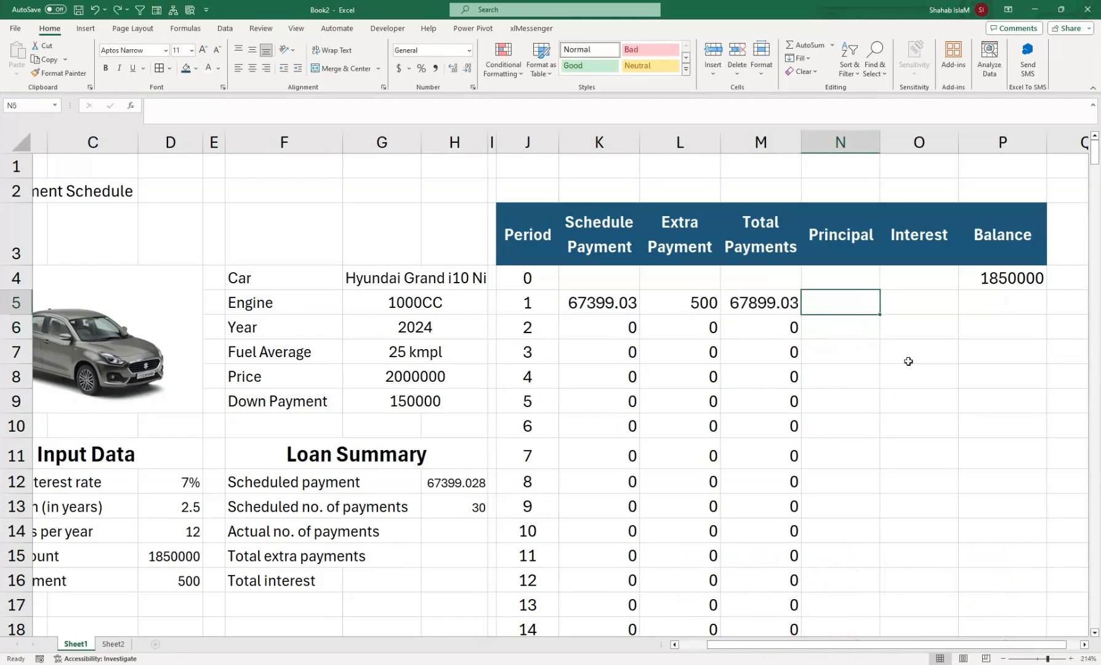
Step: Start the Principal formula in N5 as =IFERROR(IF(K5<0,MIN( to test the scheduled payment
type("=if")
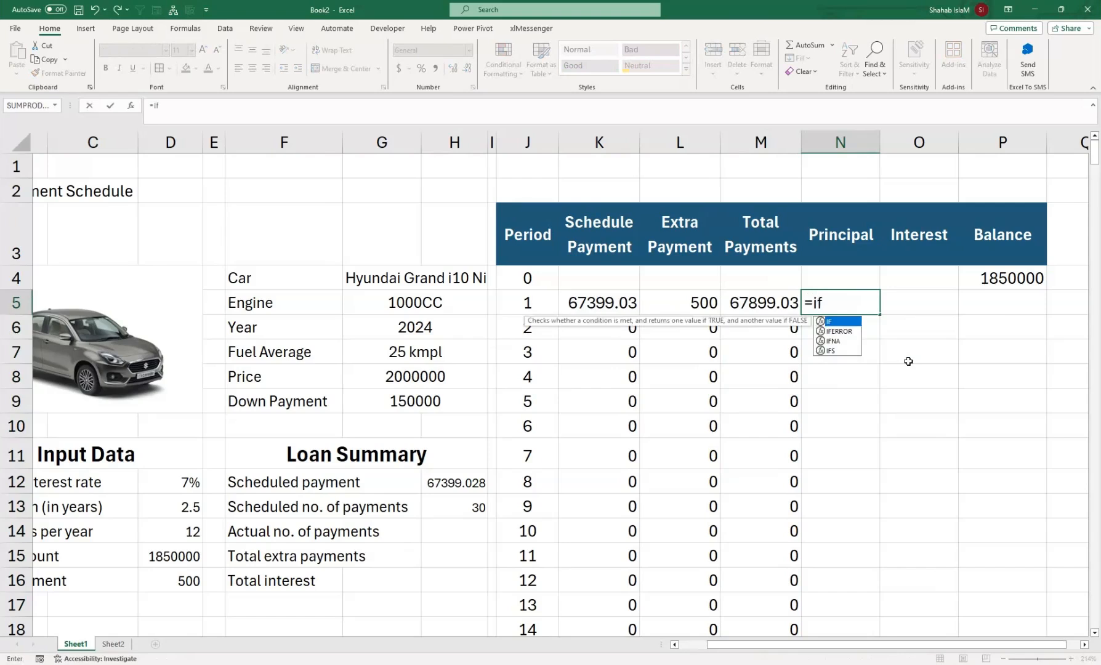
key("Down")
key("Tab")
type("if")
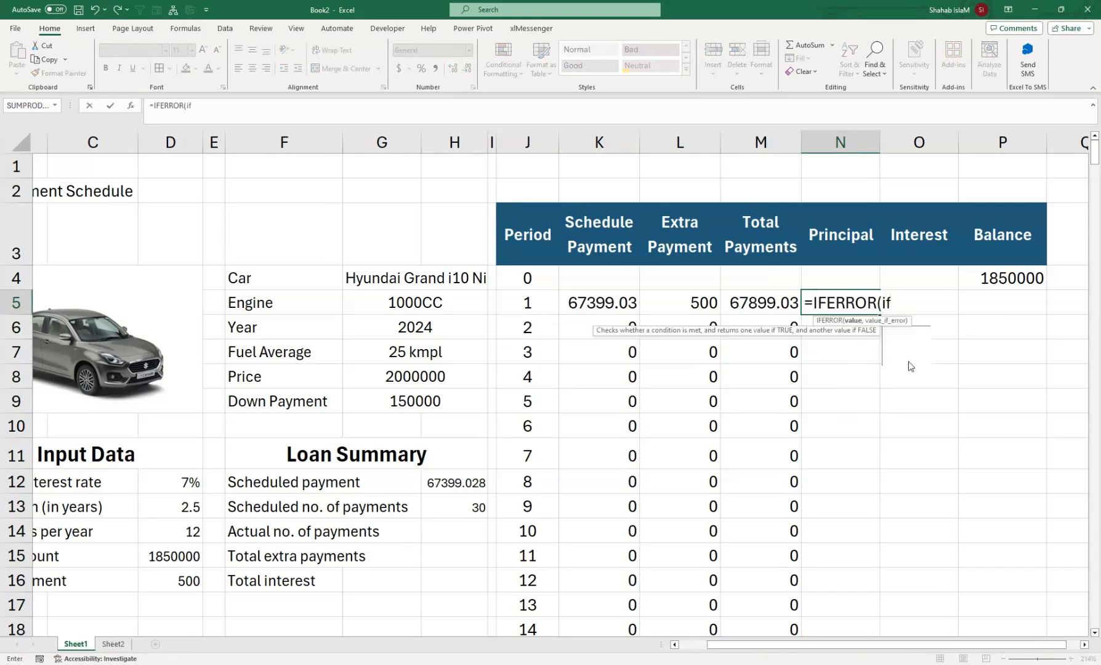
key("Tab")
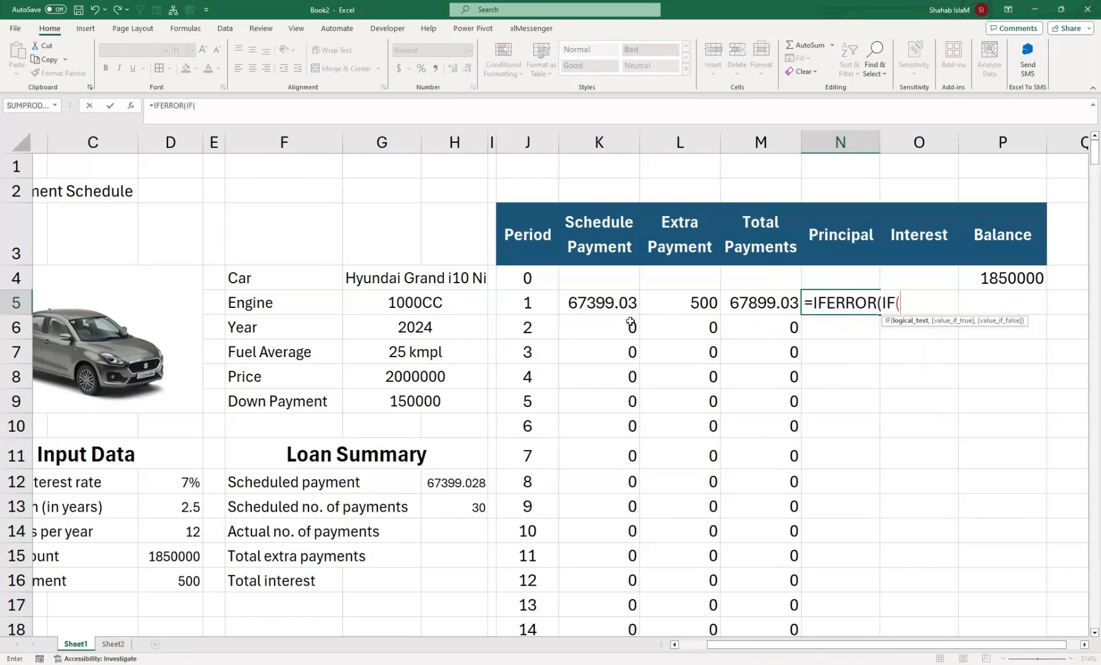
left_click(592, 300)
type("<")
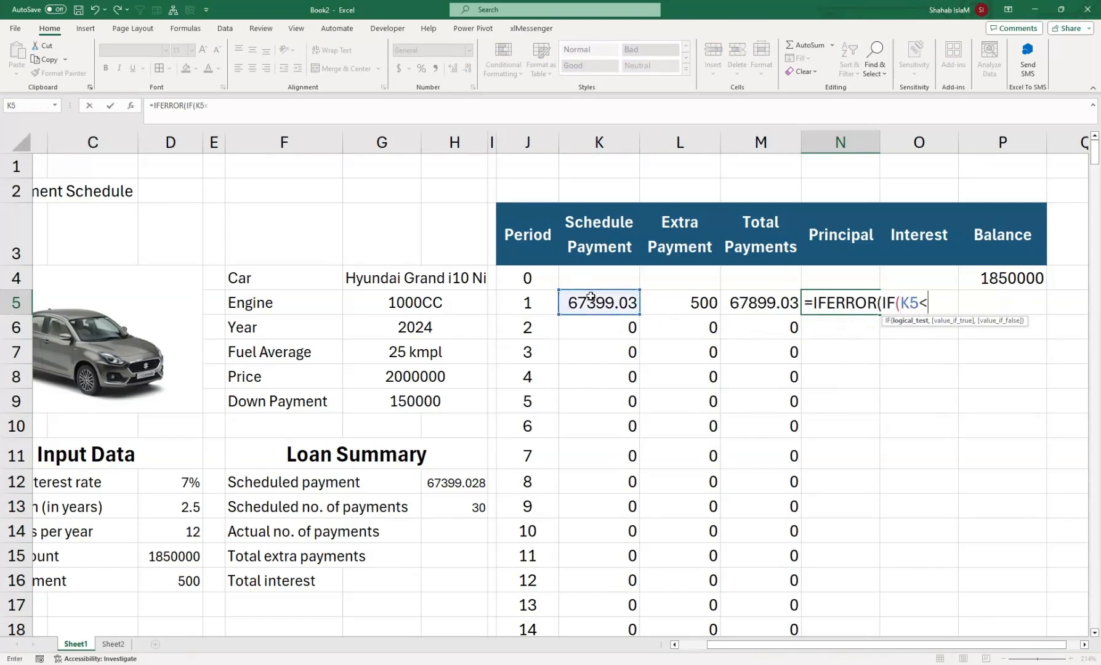
type("0,MIN(")
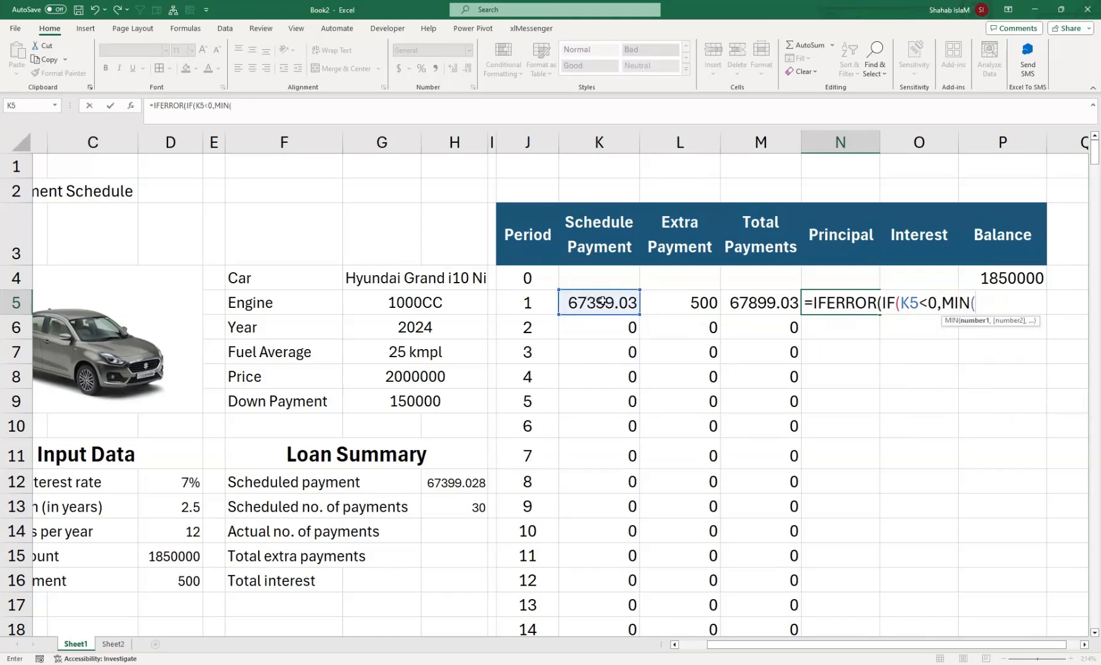
Step: Set the IF true result in N5 to MIN(K5-O5,P4), using scheduled payment minus interest and the previous balance
left_click(601, 300)
type("*")
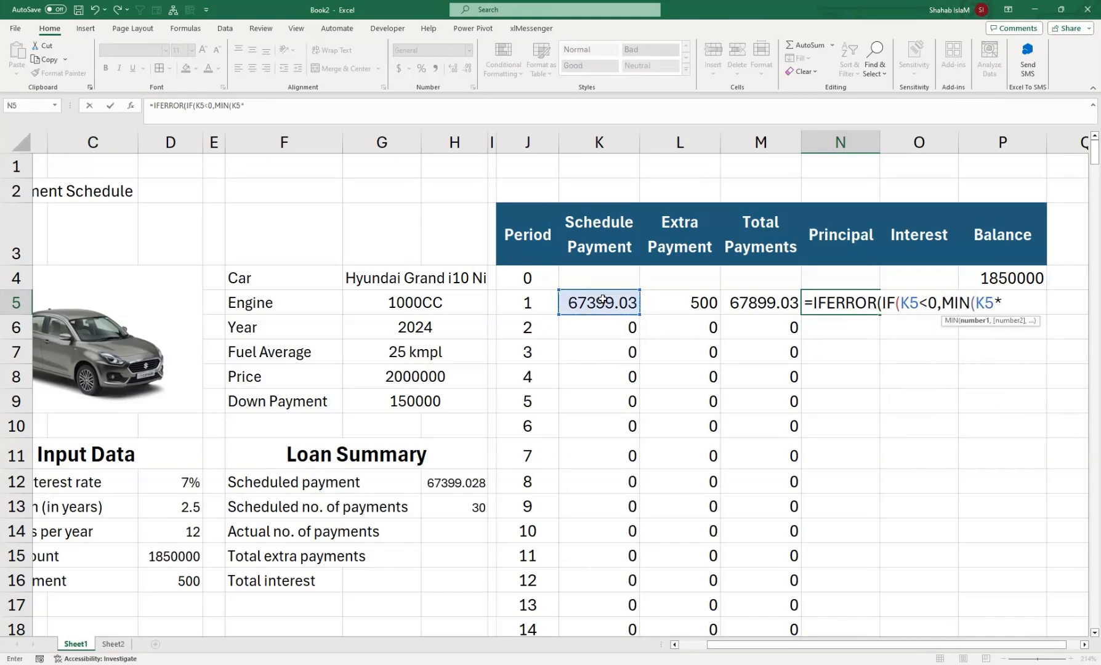
type("-")
left_click(919, 281)
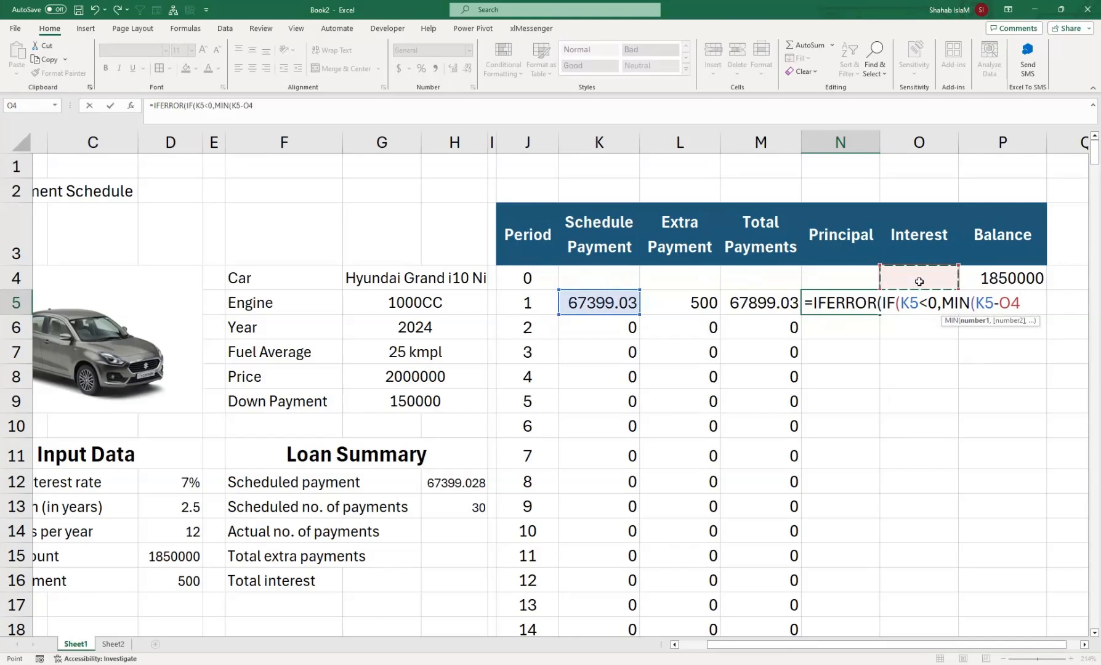
key("Down")
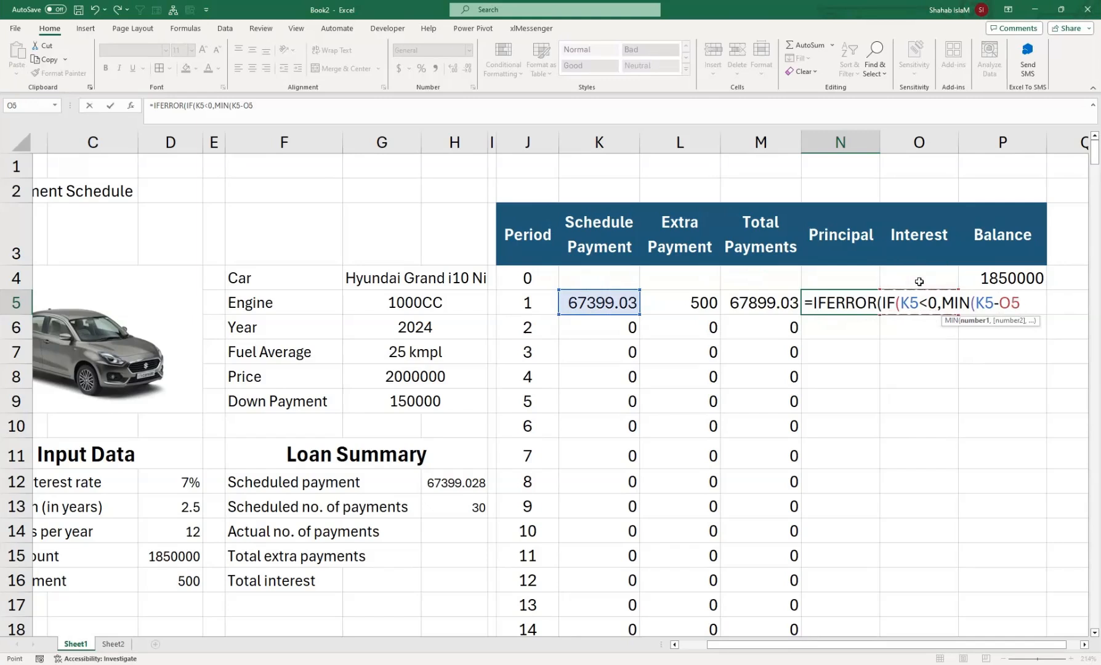
type(",")
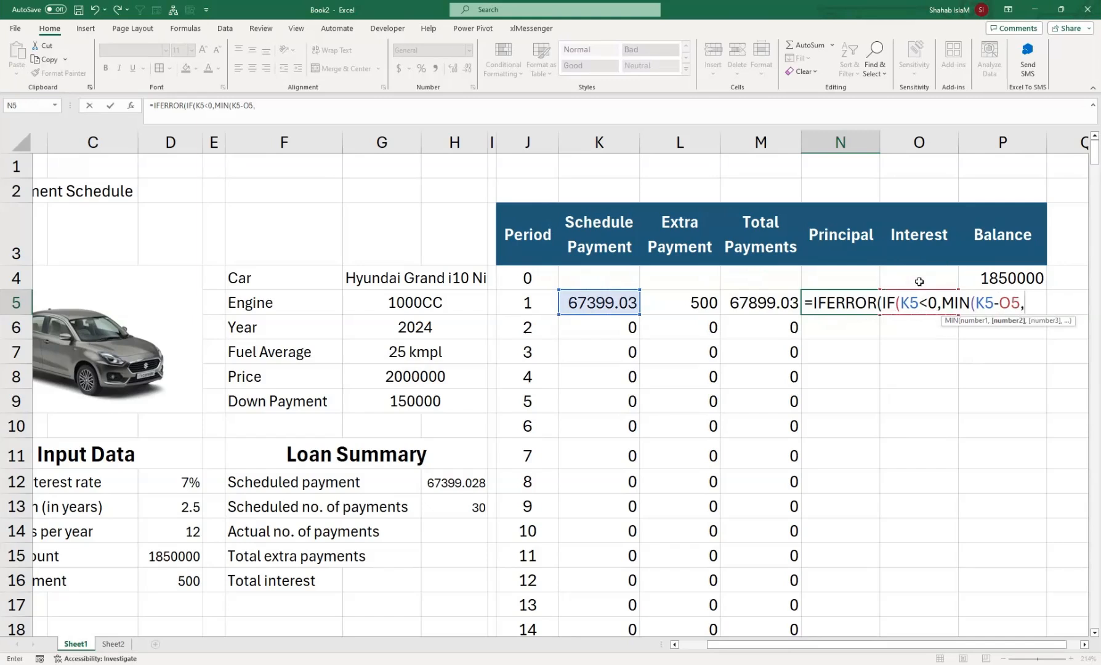
left_click(1008, 277)
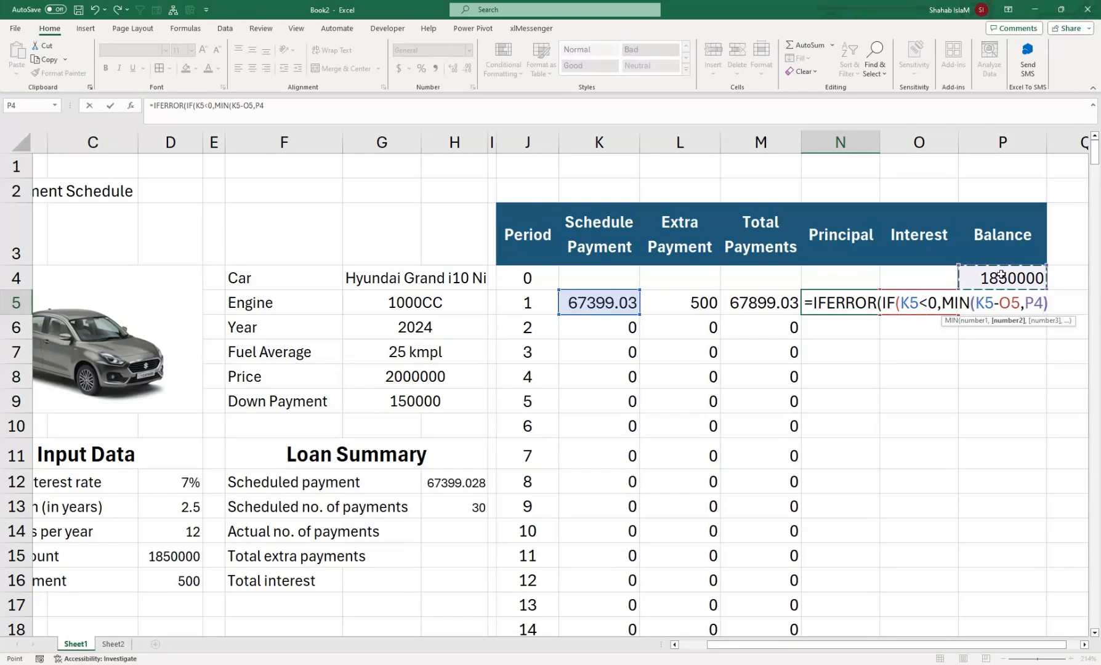
type(")")
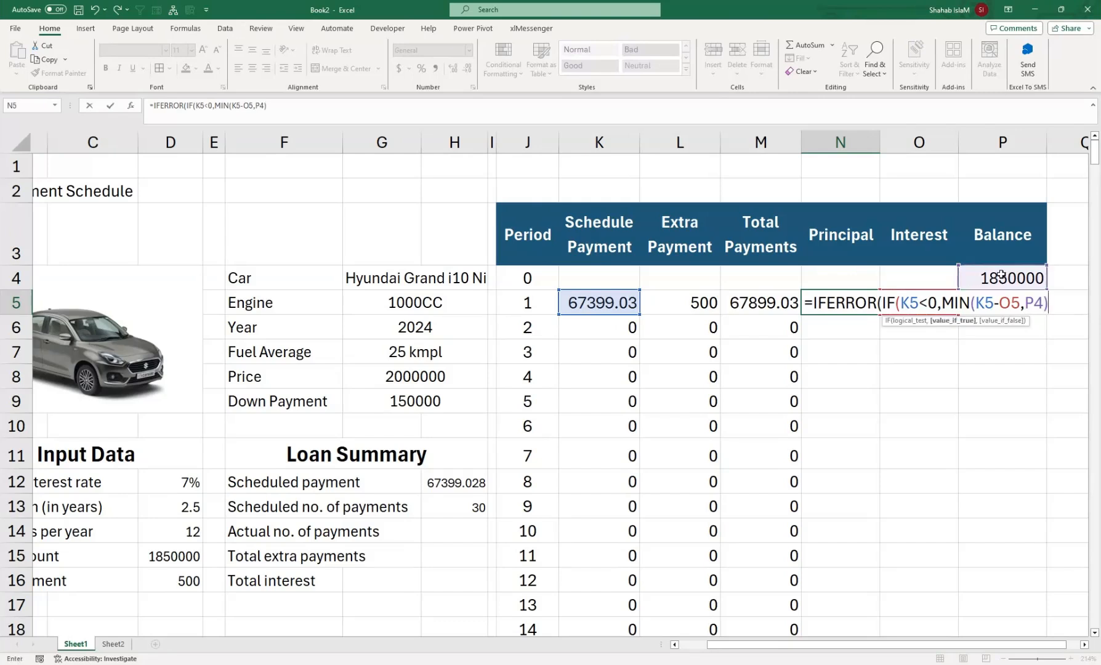
Step: Complete the N5 formula with 0 when false and an IFERROR fallback of "", and fill it down the Principal column
type(",0),\"")
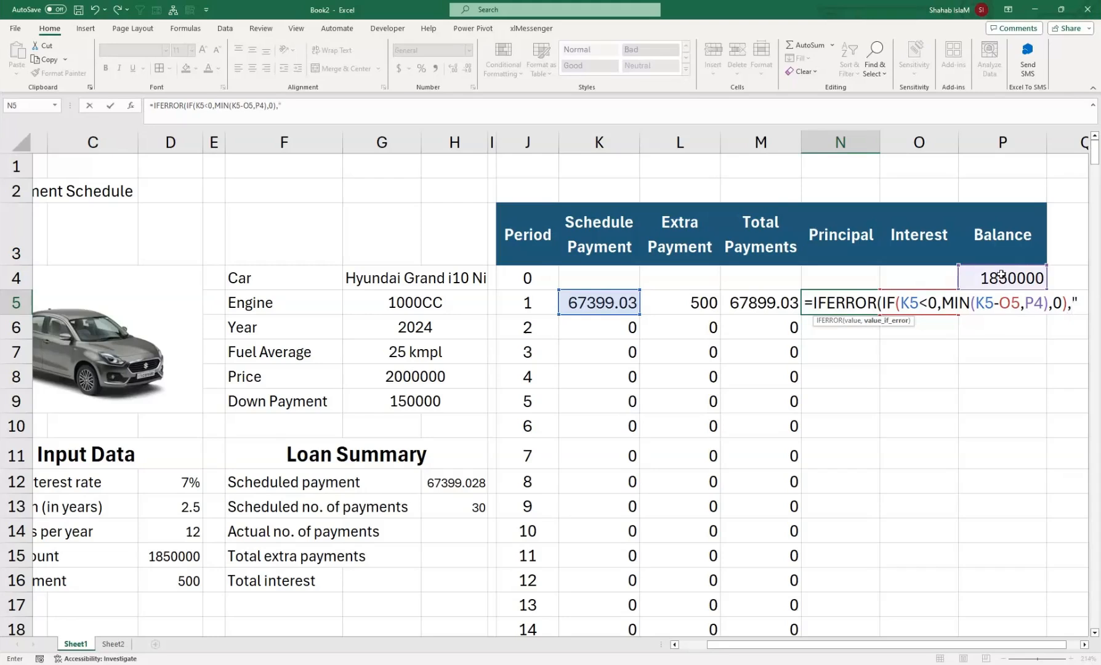
type("\")")
key("Return")
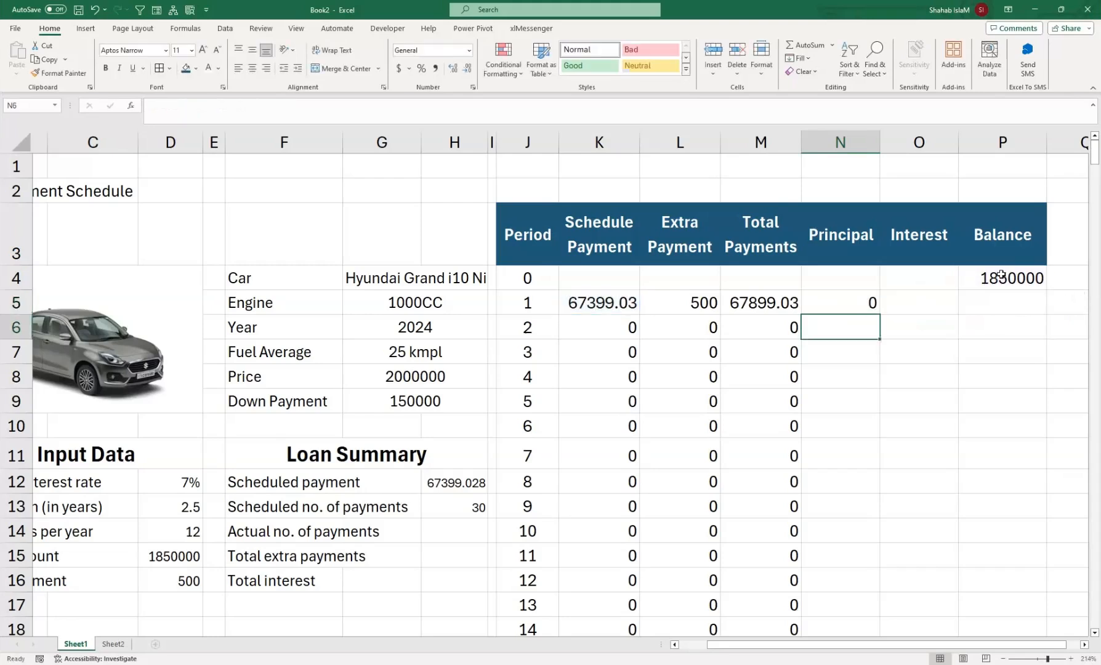
left_click(858, 302)
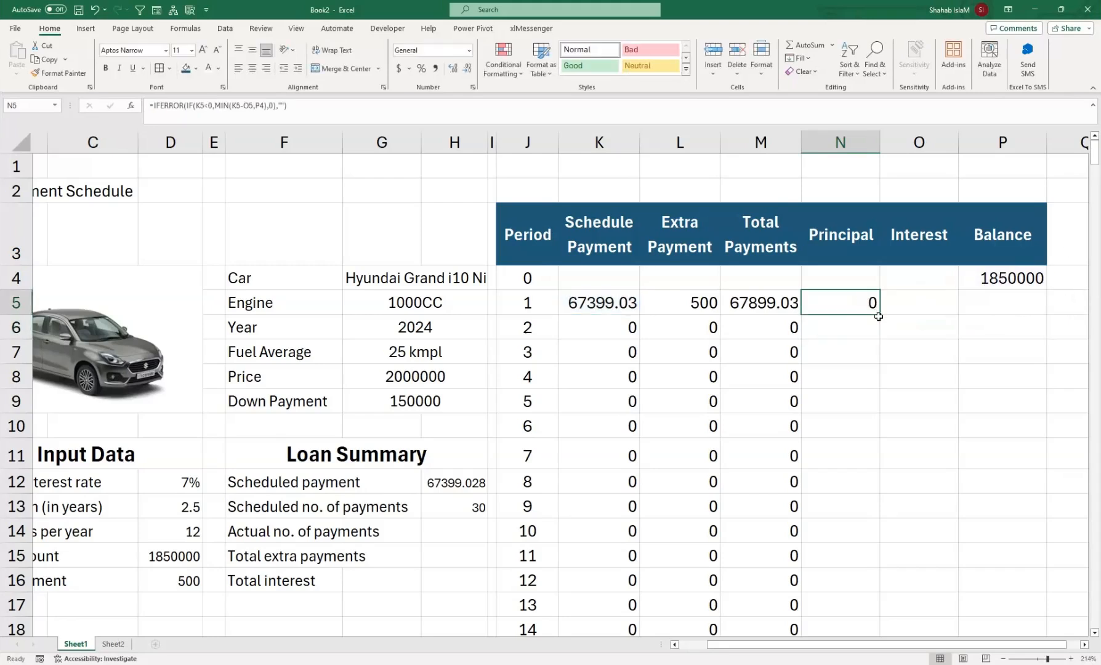
left_click_drag(880, 313, 882, 314)
double_click(881, 313)
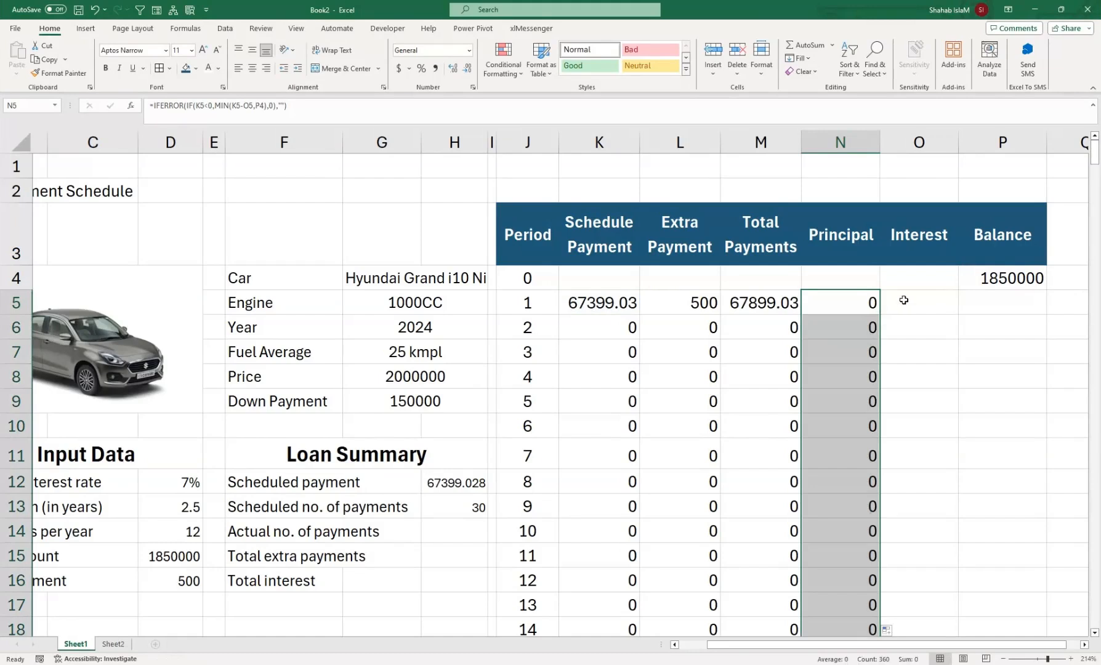
left_click(904, 299)
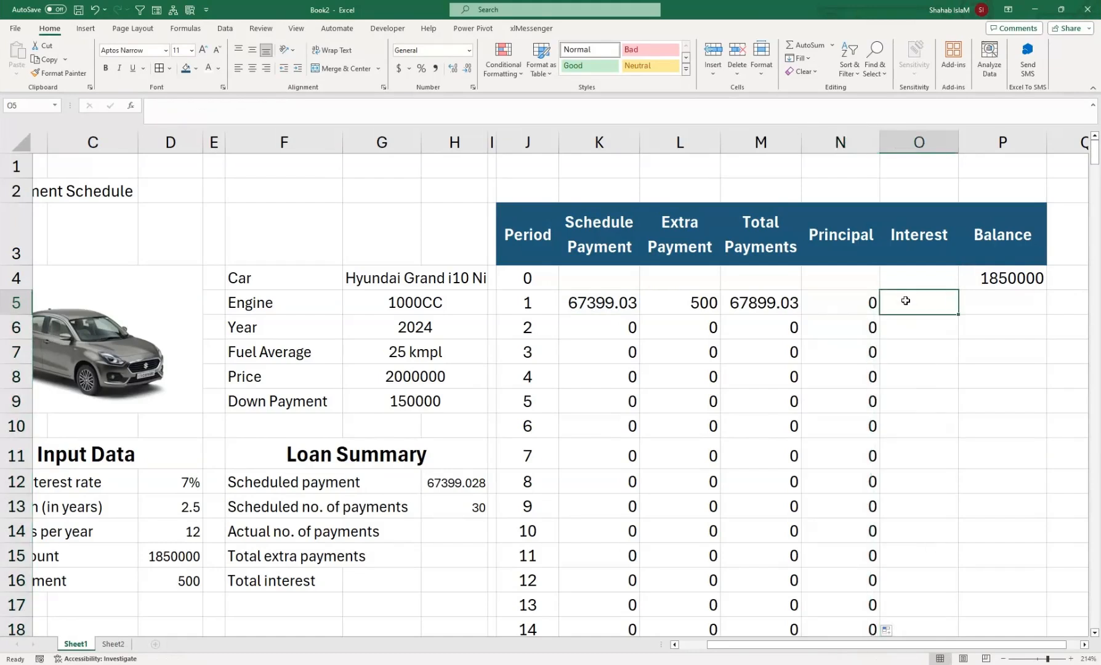
double_click(835, 303)
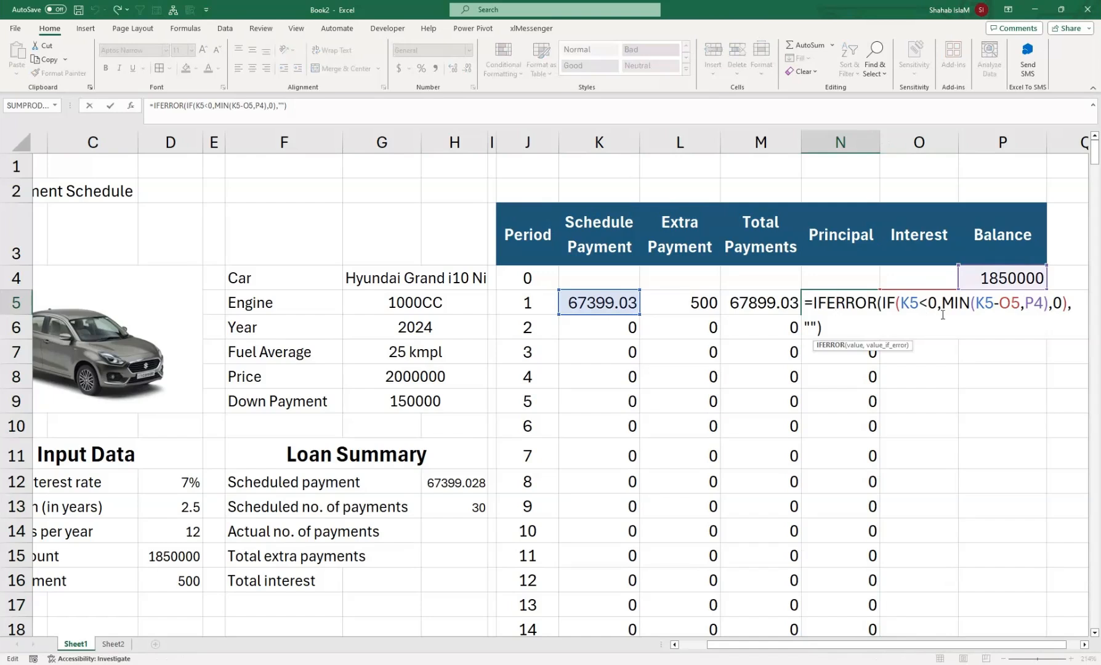
key("Return")
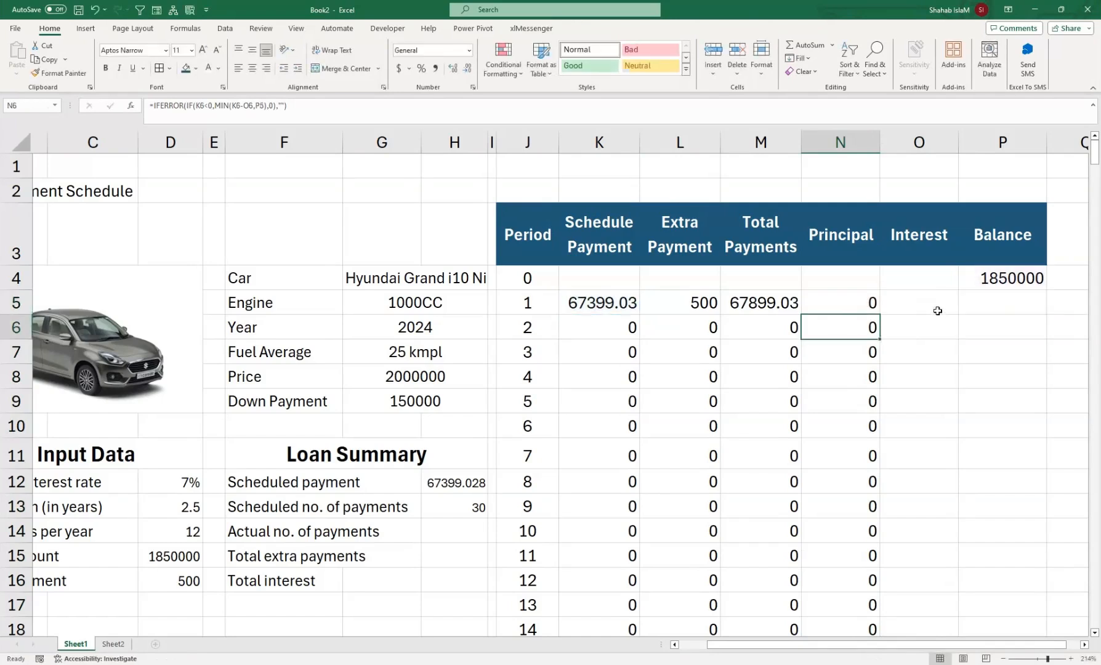
Step: Start the Interest formula in O5 as =IFERROR(IF(K5>0, to test for a positive scheduled payment
left_click(937, 310)
type("=if")
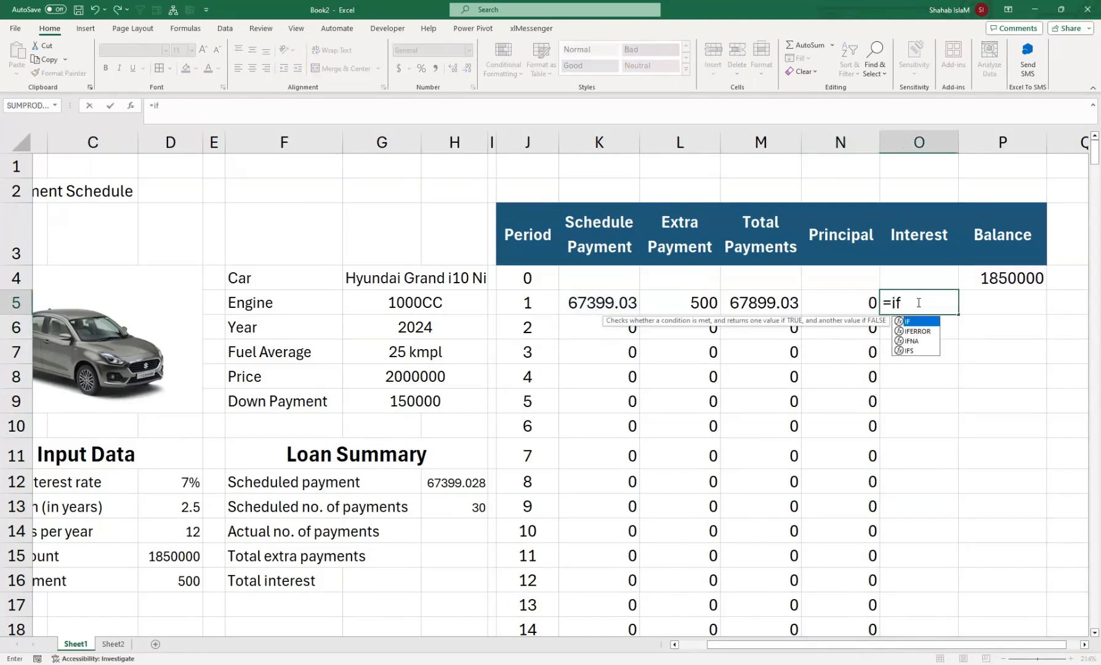
key("Down")
key("Tab")
type("if")
key("Tab")
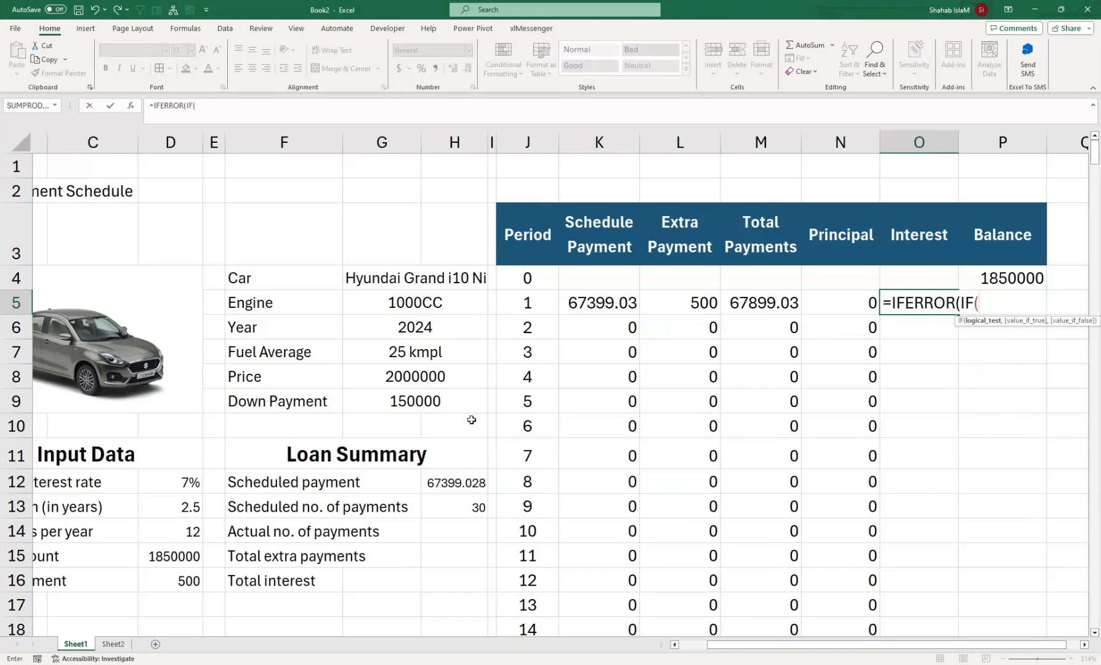
left_click(585, 308)
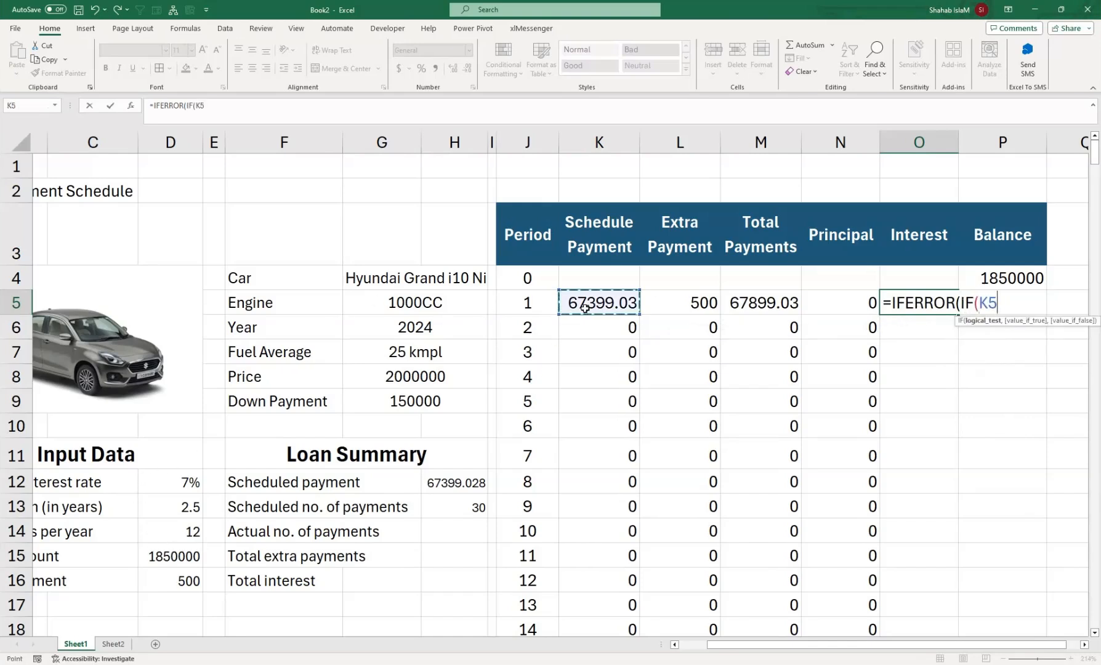
type(">0,")
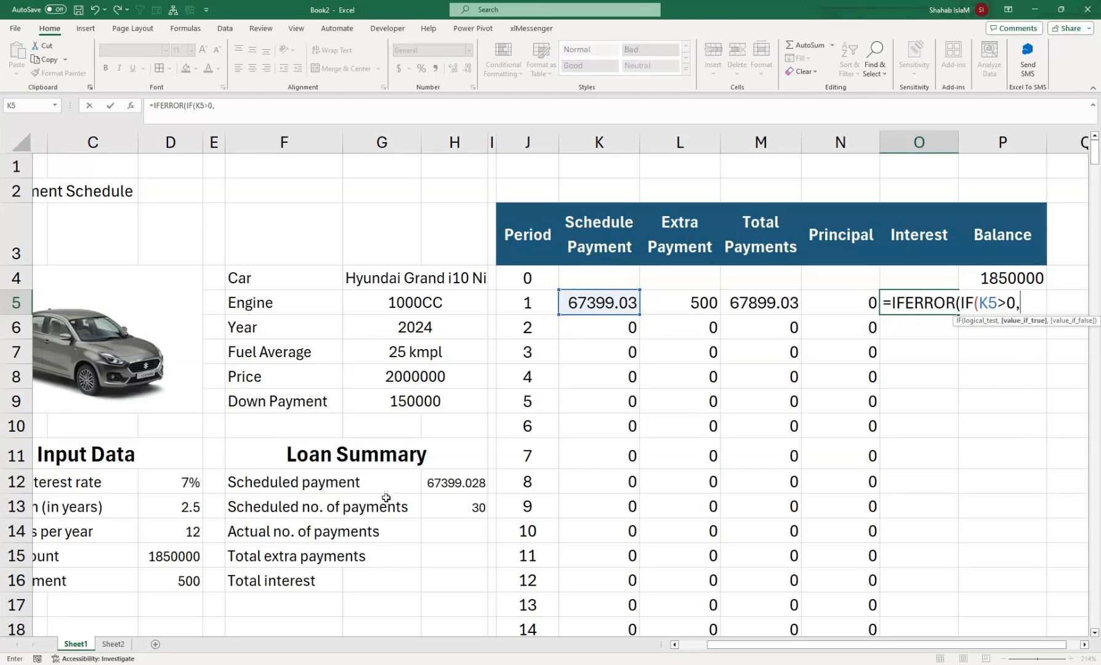
Step: Set the IF true result in O5 to D12/D14*P4, the annual rate divided by payments per year times the previous balance
left_click_drag(762, 644, 733, 645)
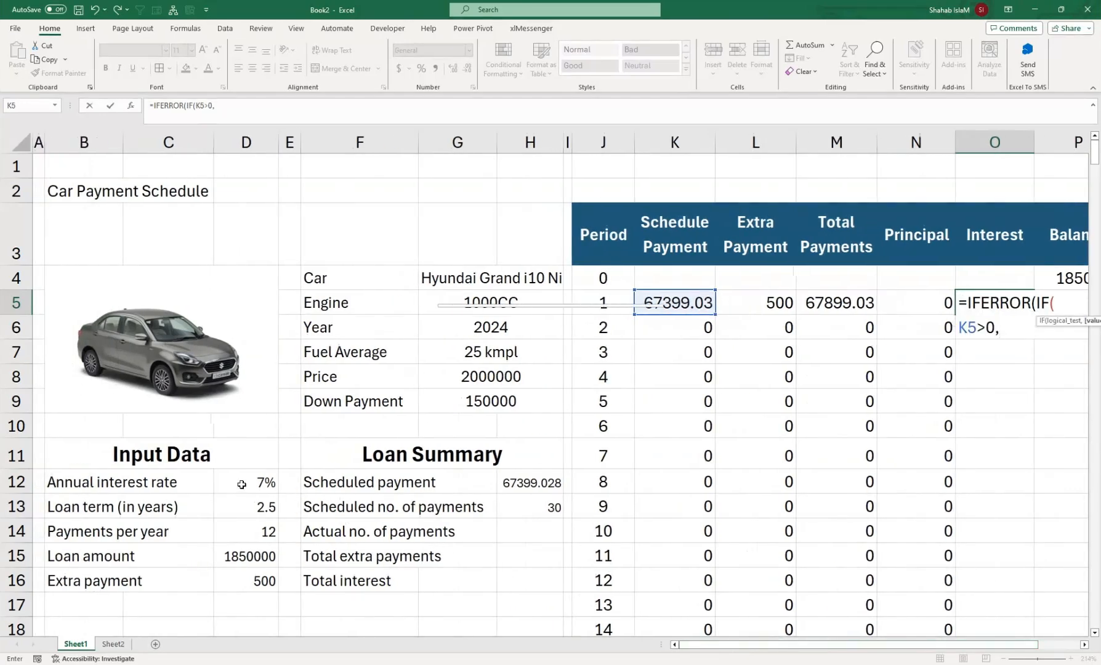
key("F2")
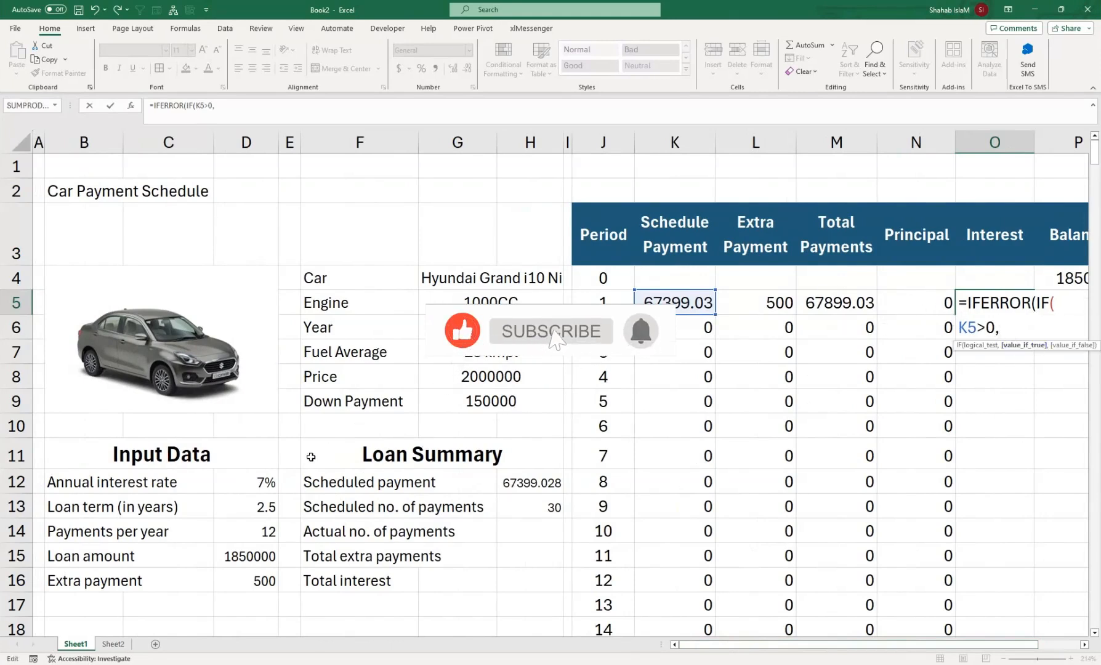
left_click(235, 483)
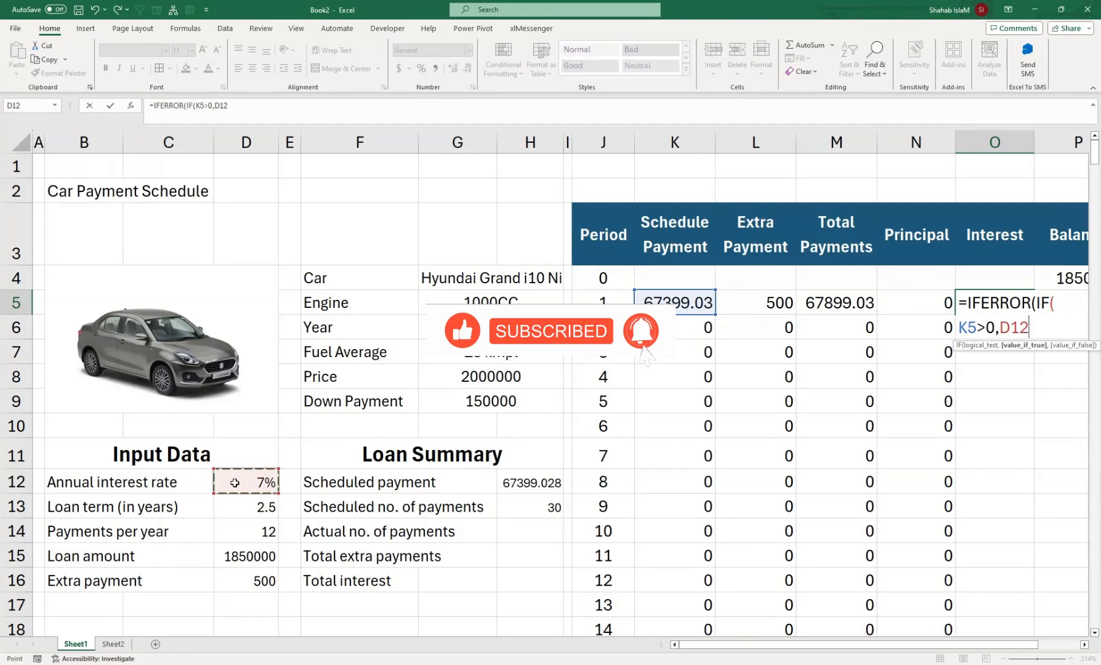
type("/")
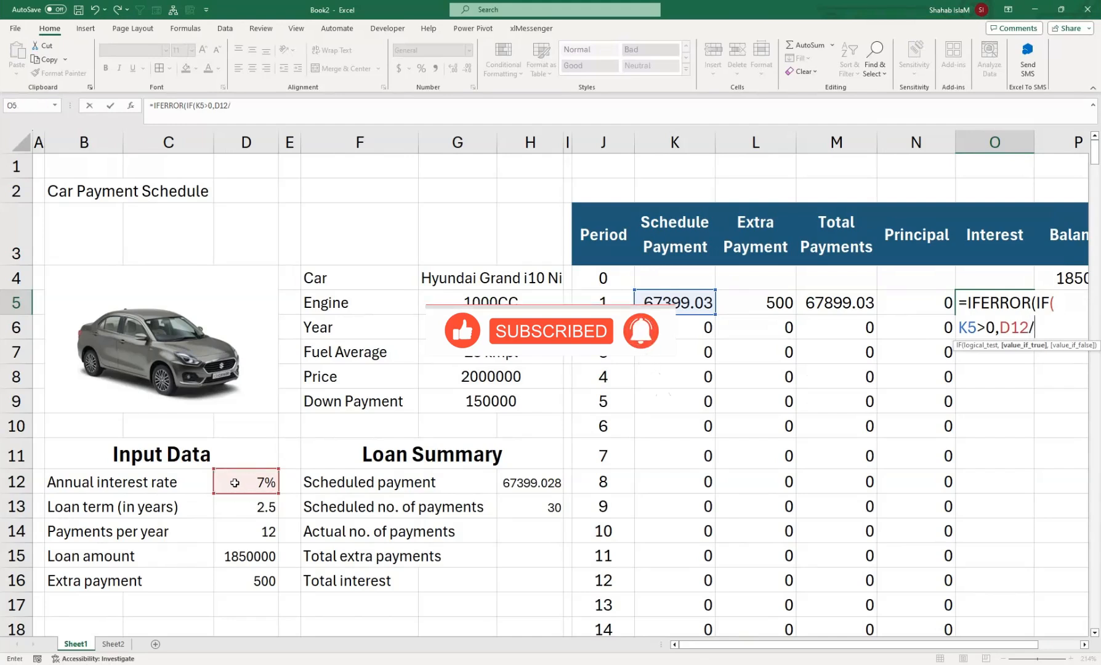
left_click(229, 533)
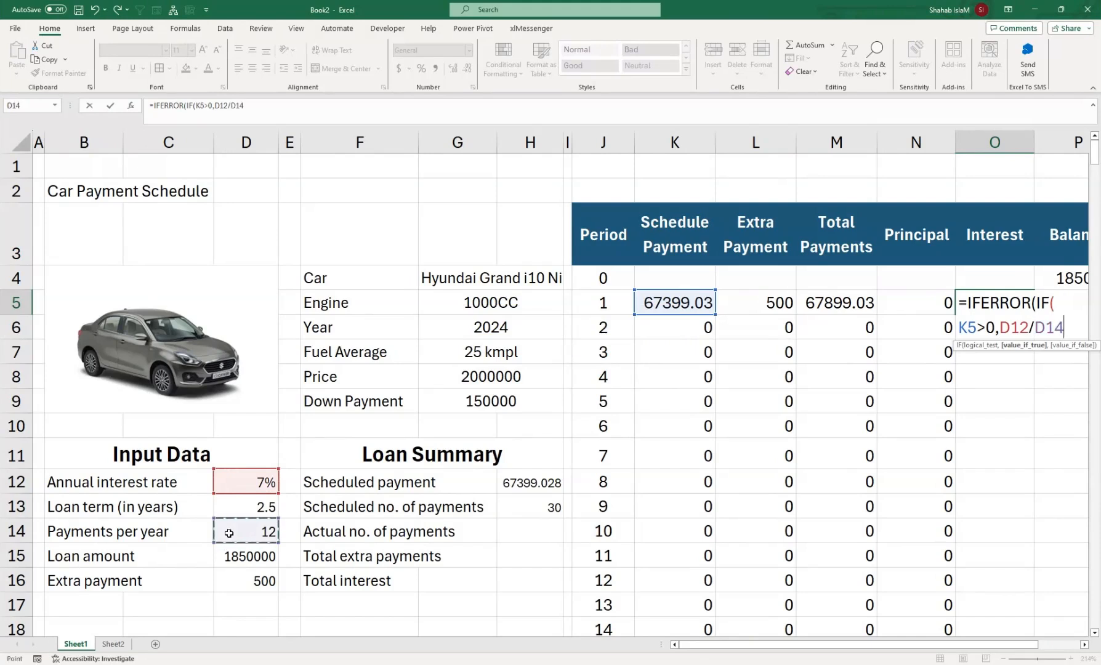
type("*")
left_click(1056, 279)
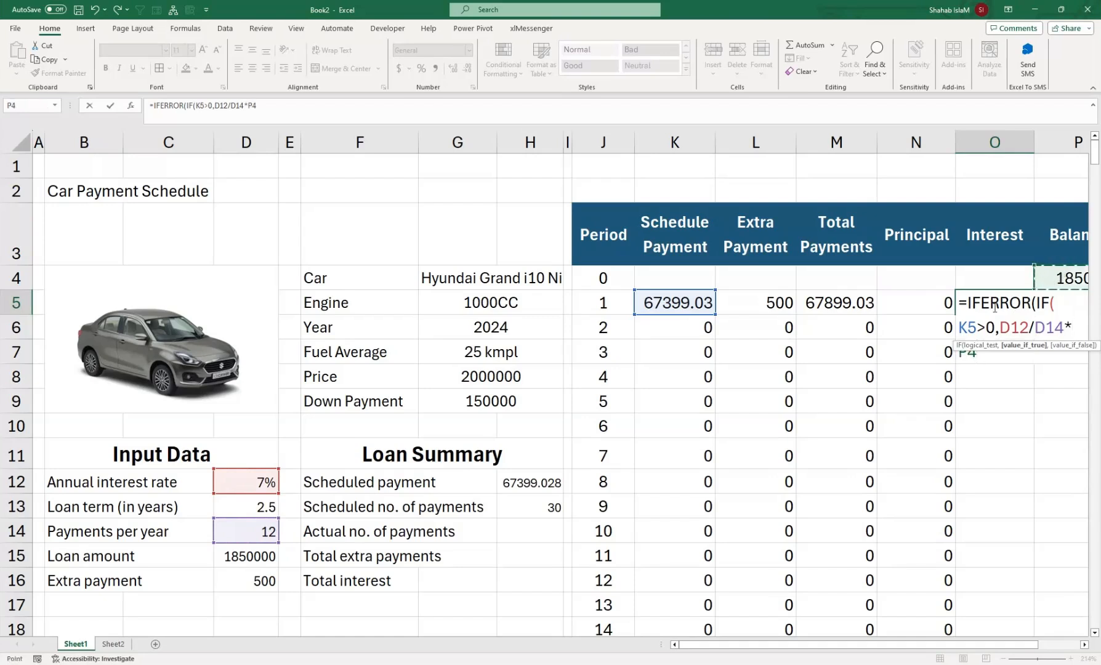
Step: Make the D12 and D14 references in the O5 Interest formula absolute, as $D$12 and $D$14
left_click(1012, 329)
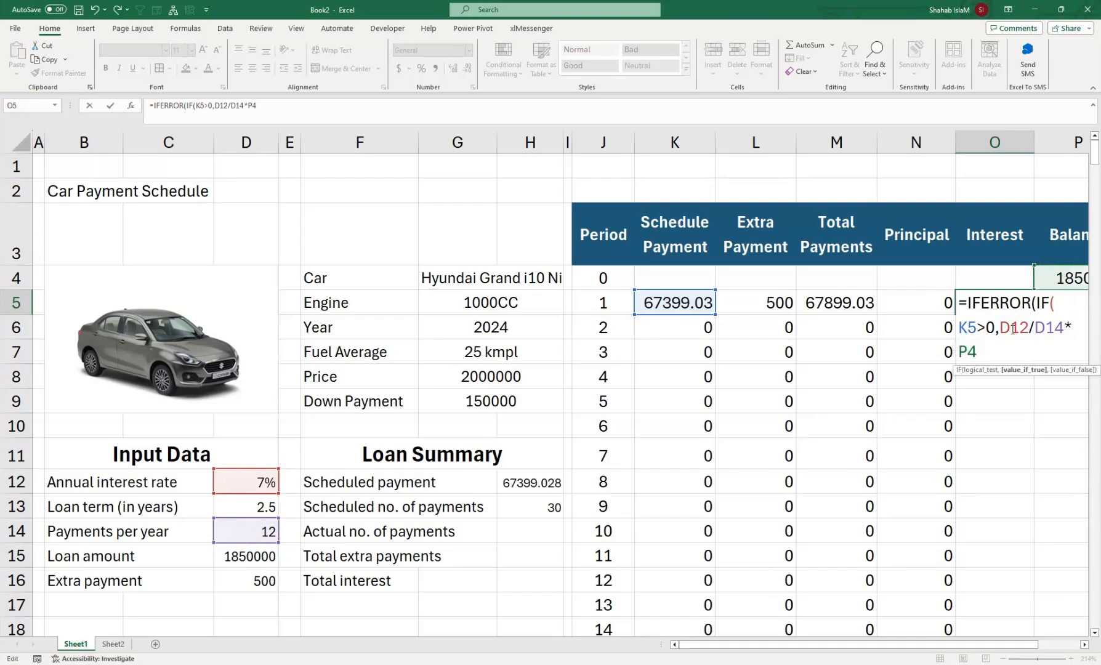
key("F4")
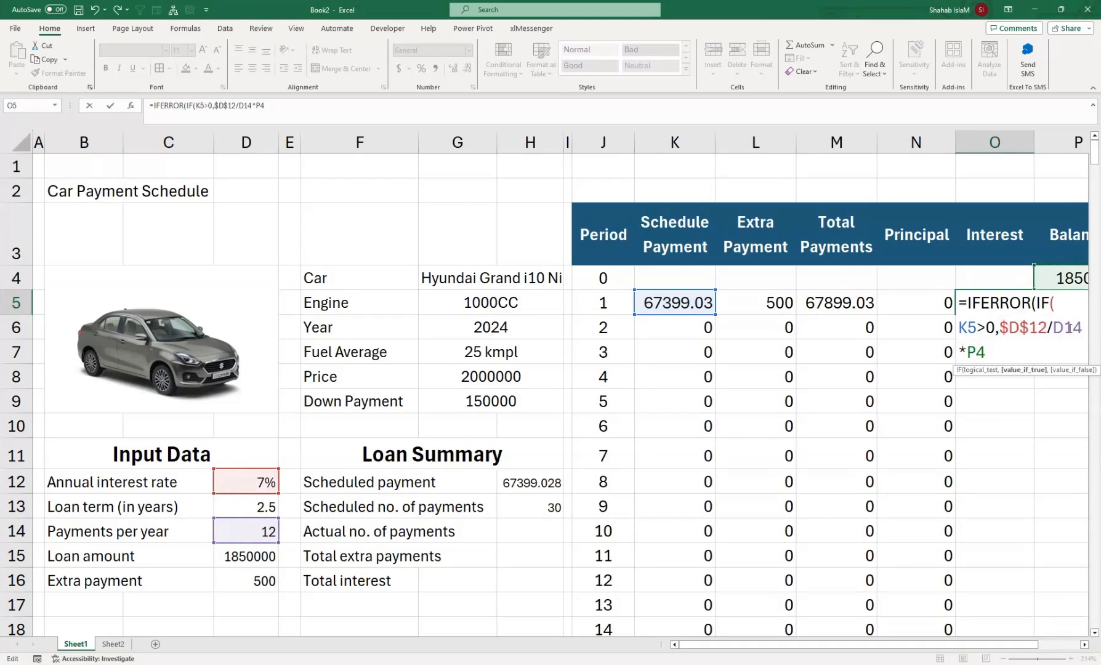
left_click(1069, 328)
key("F4")
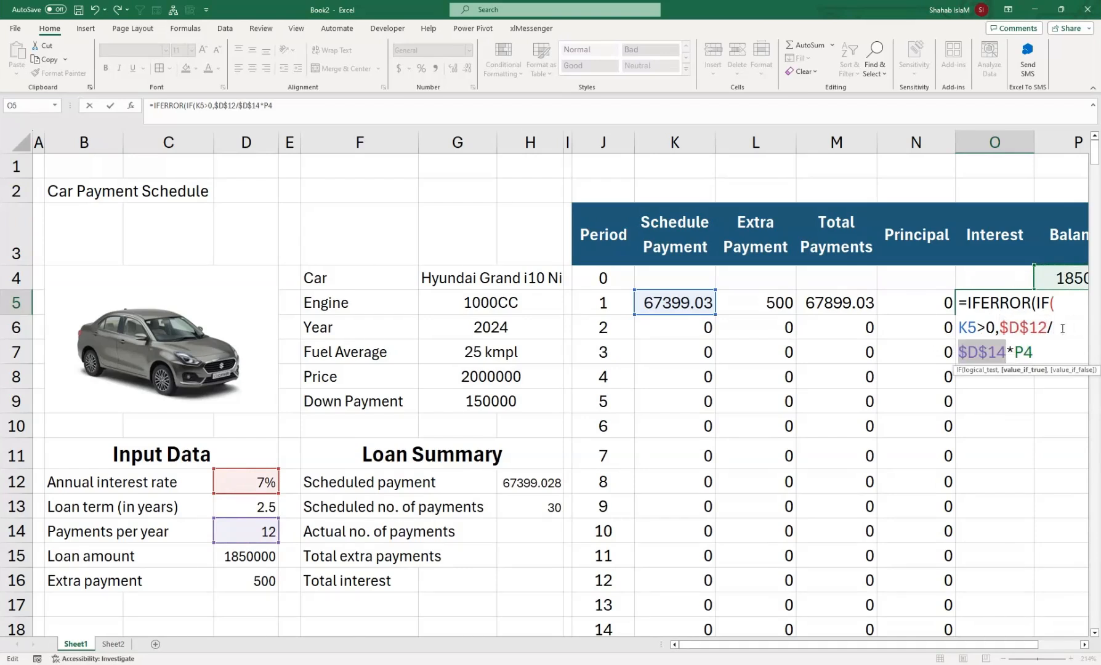
Step: Complete the O5 formula with 0 when false and an IFERROR fallback of "", and fill it down the Interest column
left_click(1052, 344)
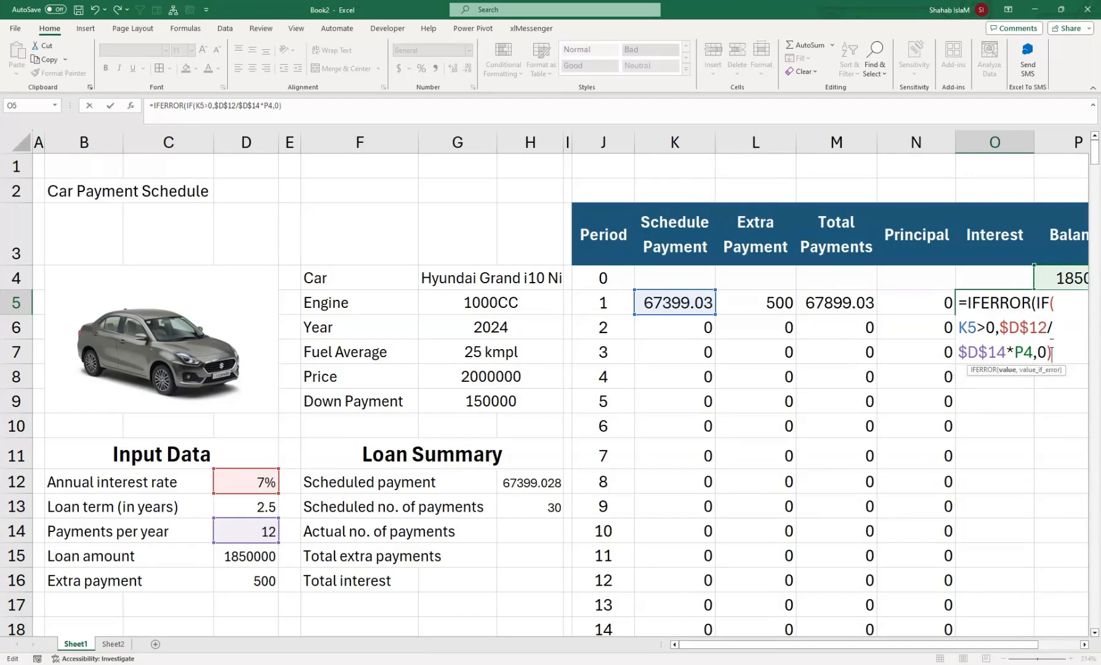
type(",\"\")")
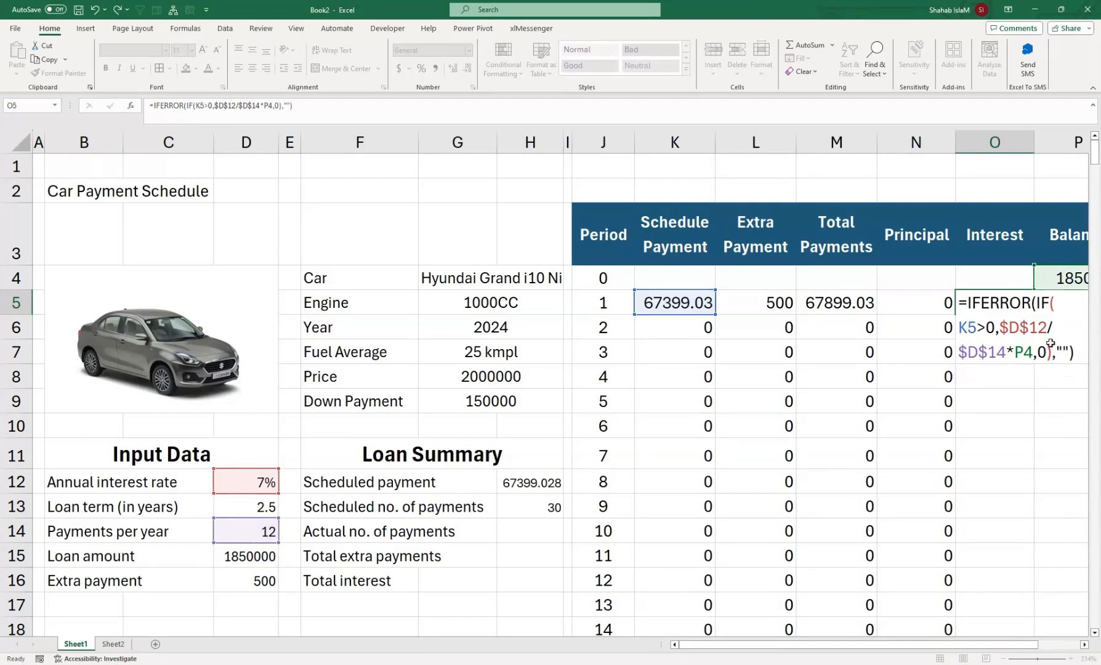
key("Return")
left_click(1013, 307)
double_click(1035, 315)
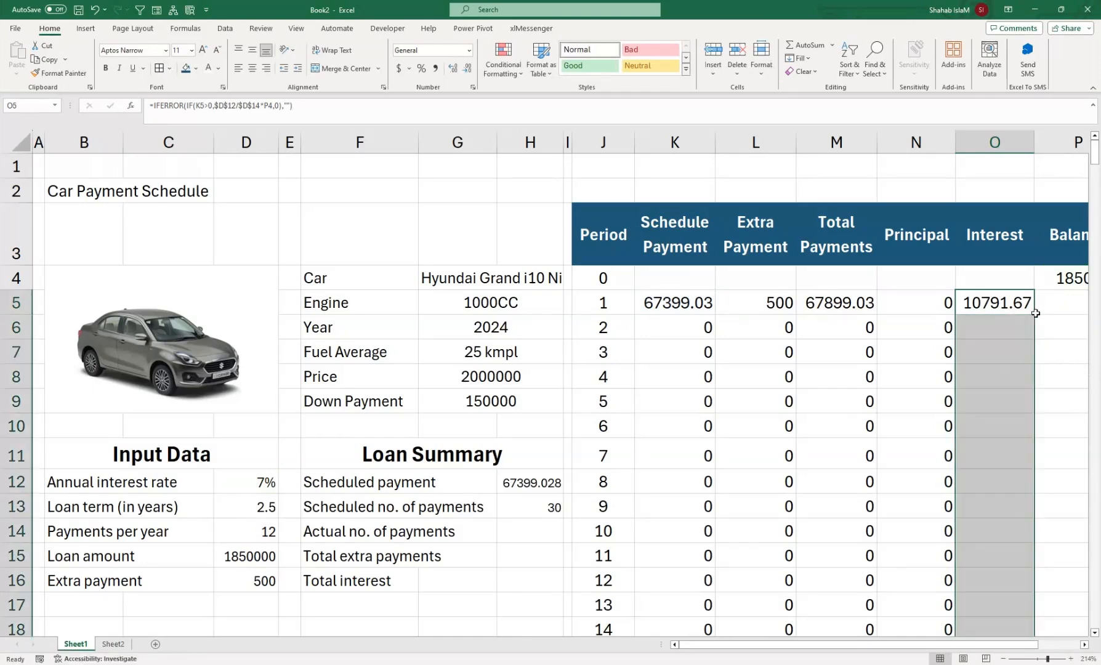
Step: Start the Balance formula in P5 as =IFERROR(IF(P4>0, to test for a positive previous balance
left_click(1064, 304)
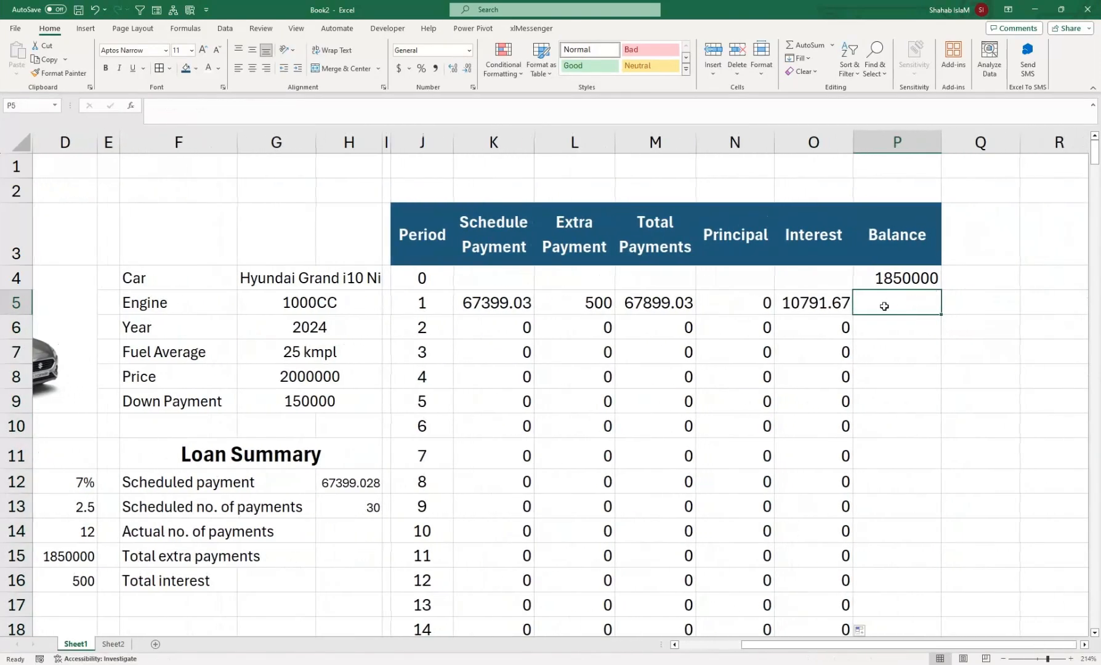
type("=IF(")
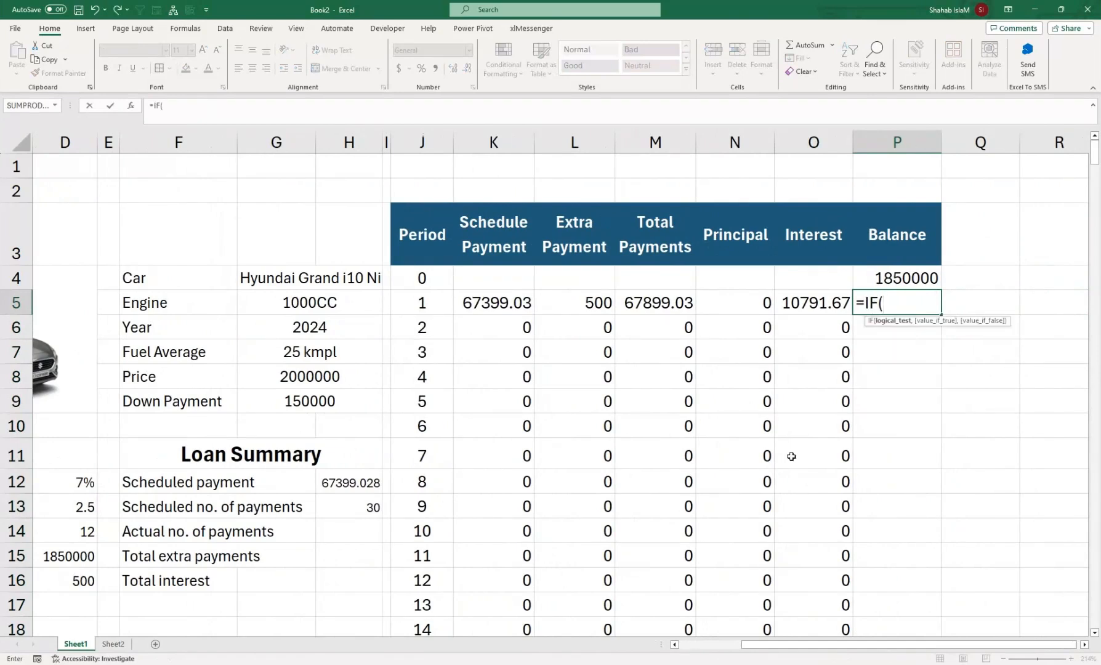
key("BackSpace")
key("Down")
key("Tab")
type("I")
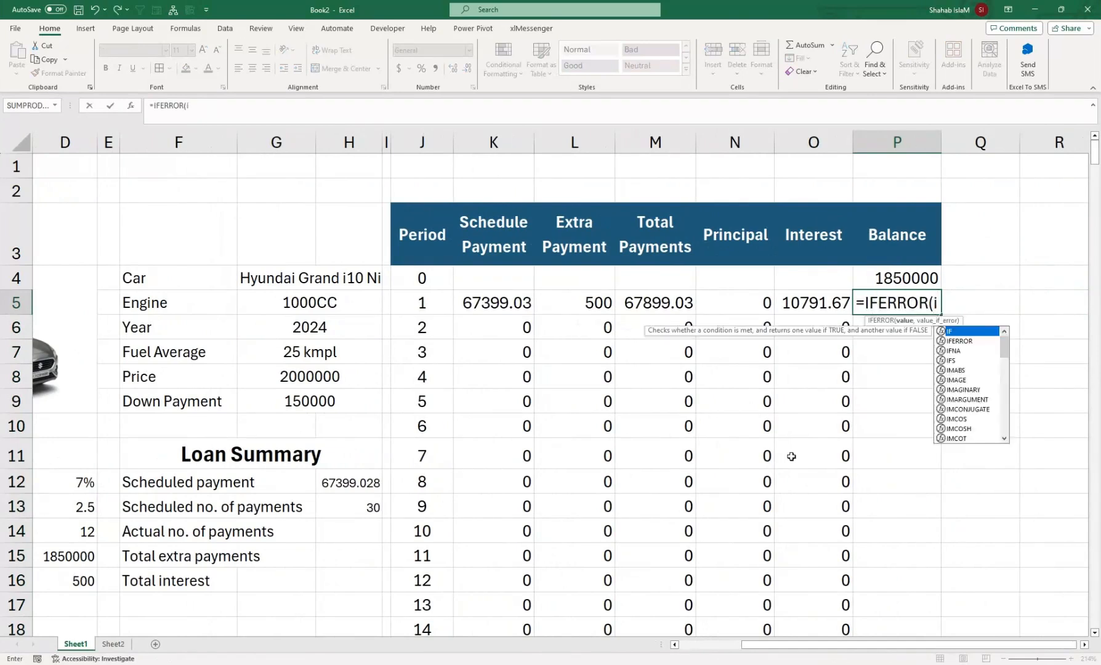
type("F(")
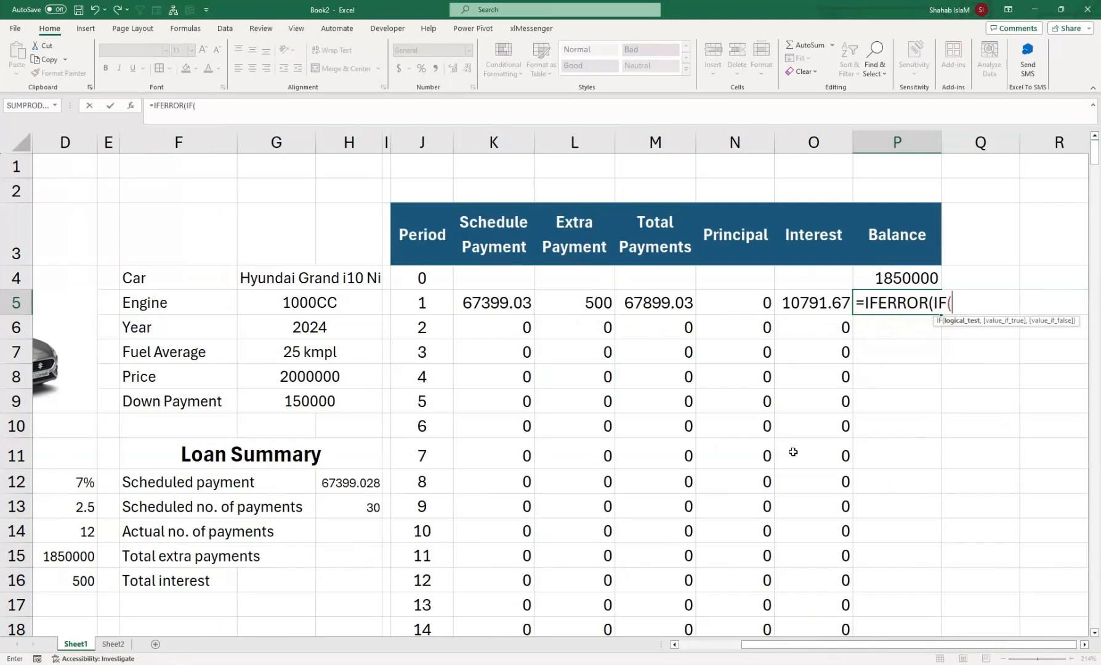
left_click(904, 277)
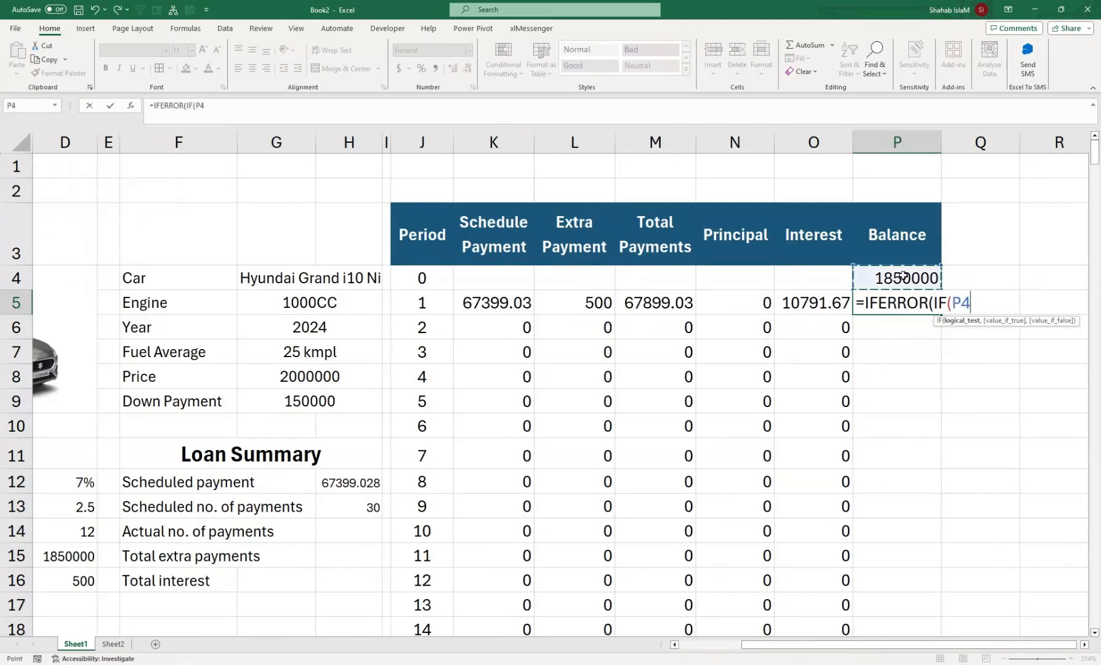
type(">0,")
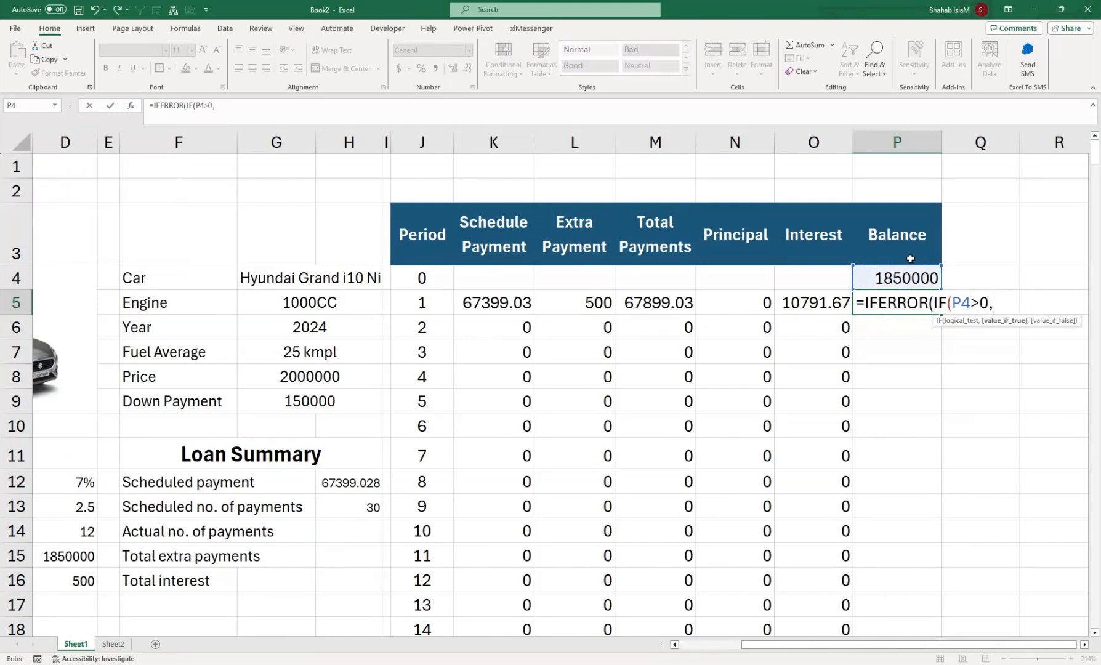
Step: Set the IF true result in P5 to P4-N5-L5, the previous balance minus principal and extra payment
left_click(905, 271)
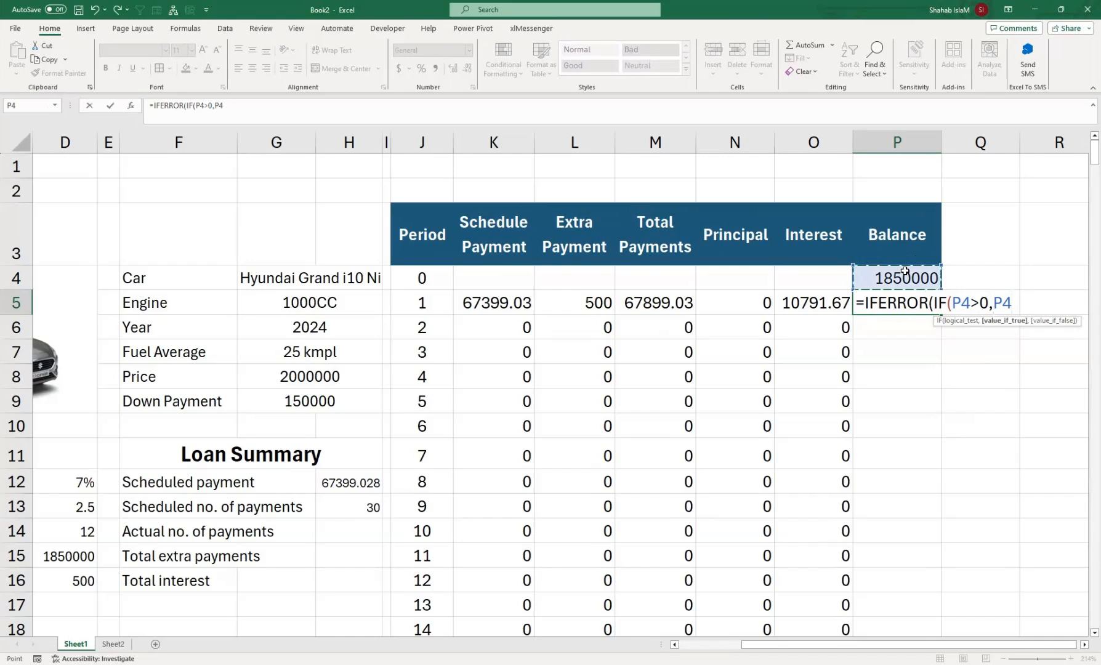
type("-")
left_click(753, 295)
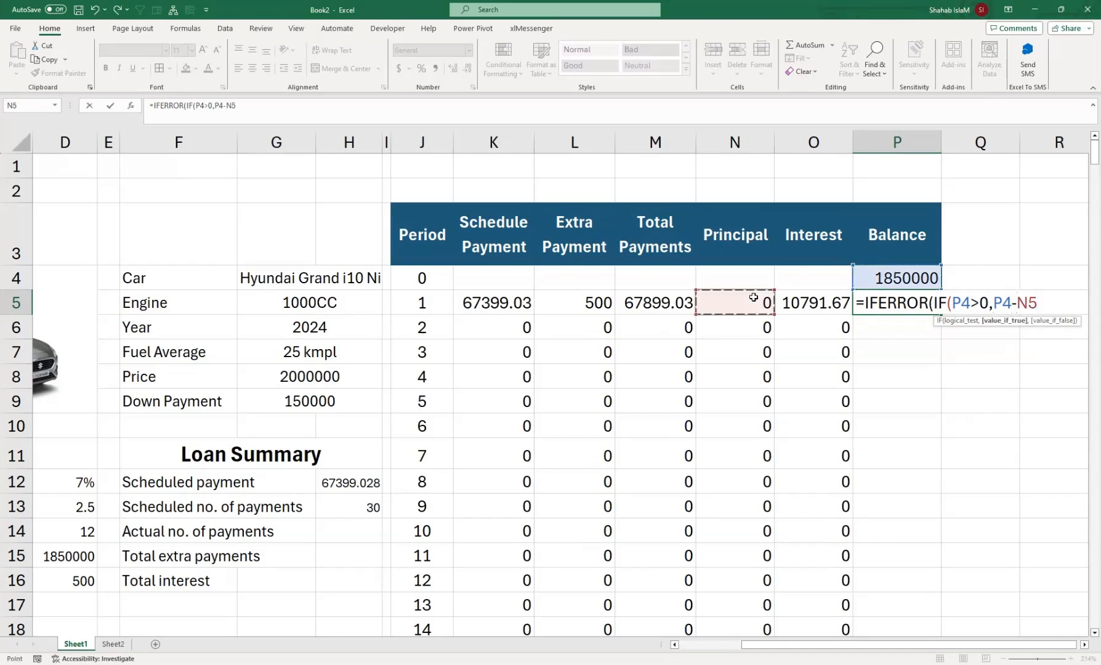
type("-")
left_click(577, 302)
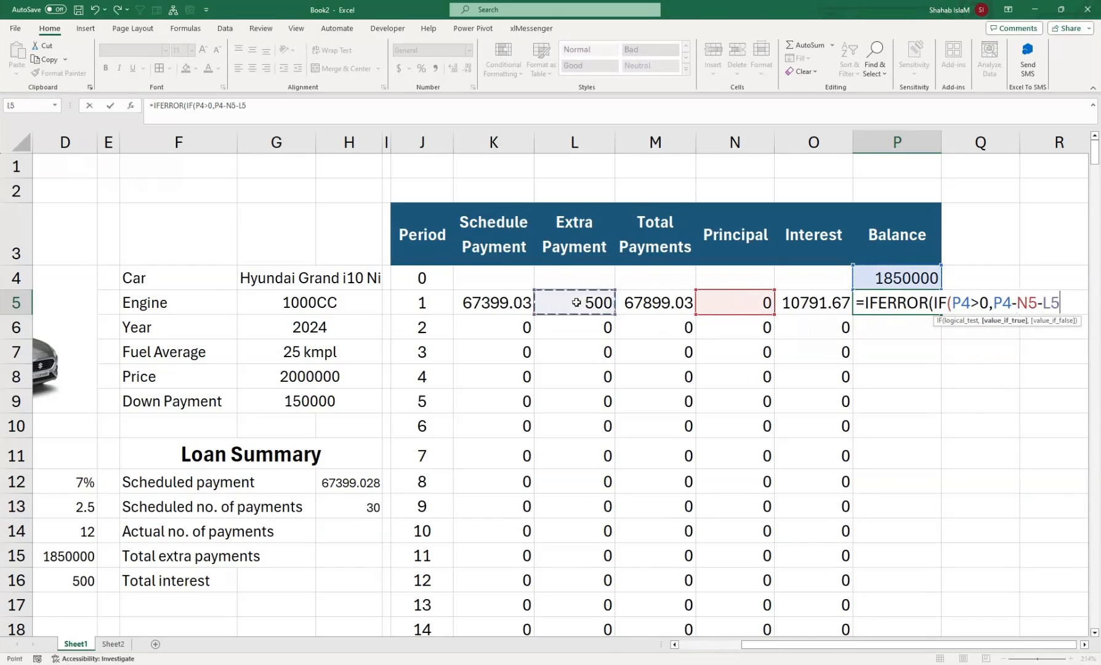
type(",")
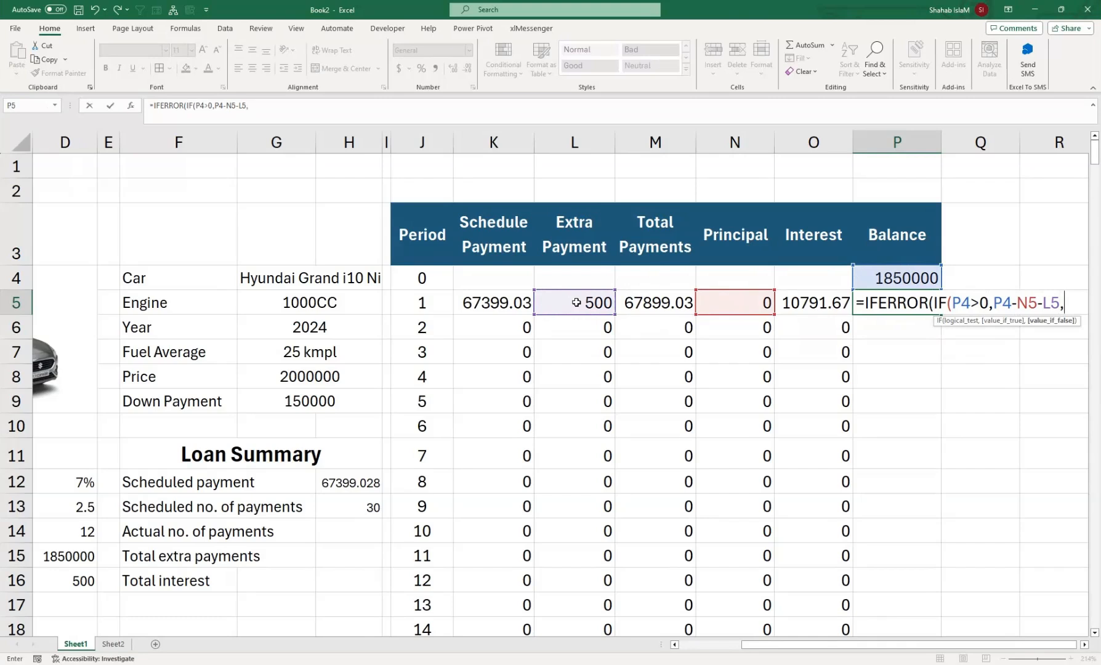
Step: Complete the P5 formula with 0 when false and an IFERROR fallback of "", and fill it down the Balance column
type("0),\"\"")
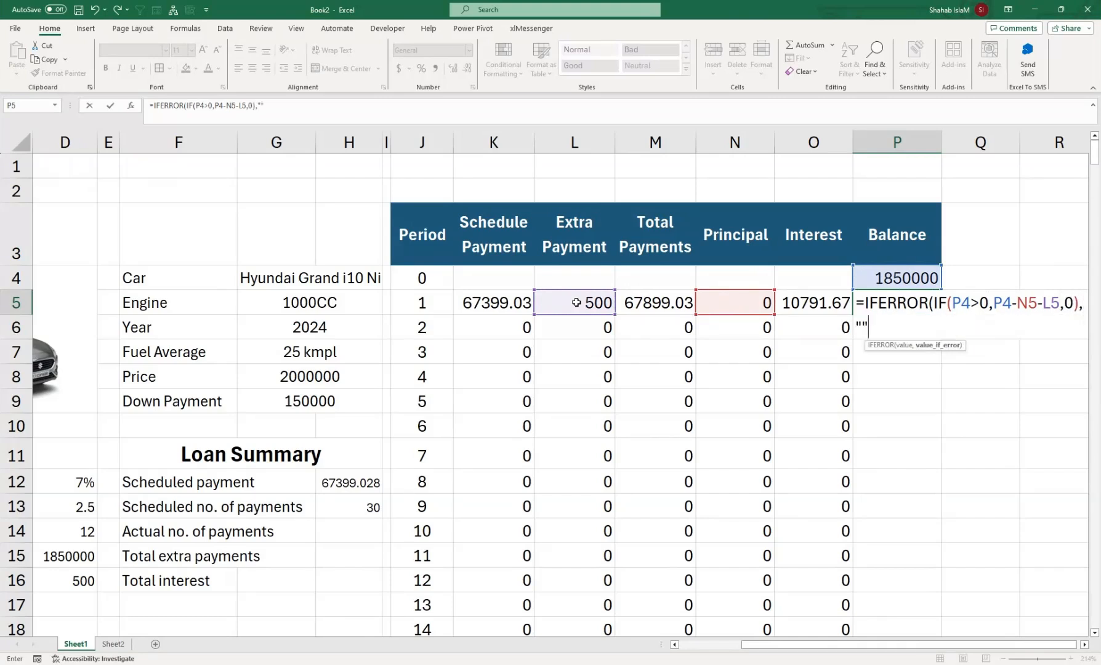
type(")")
key("Return")
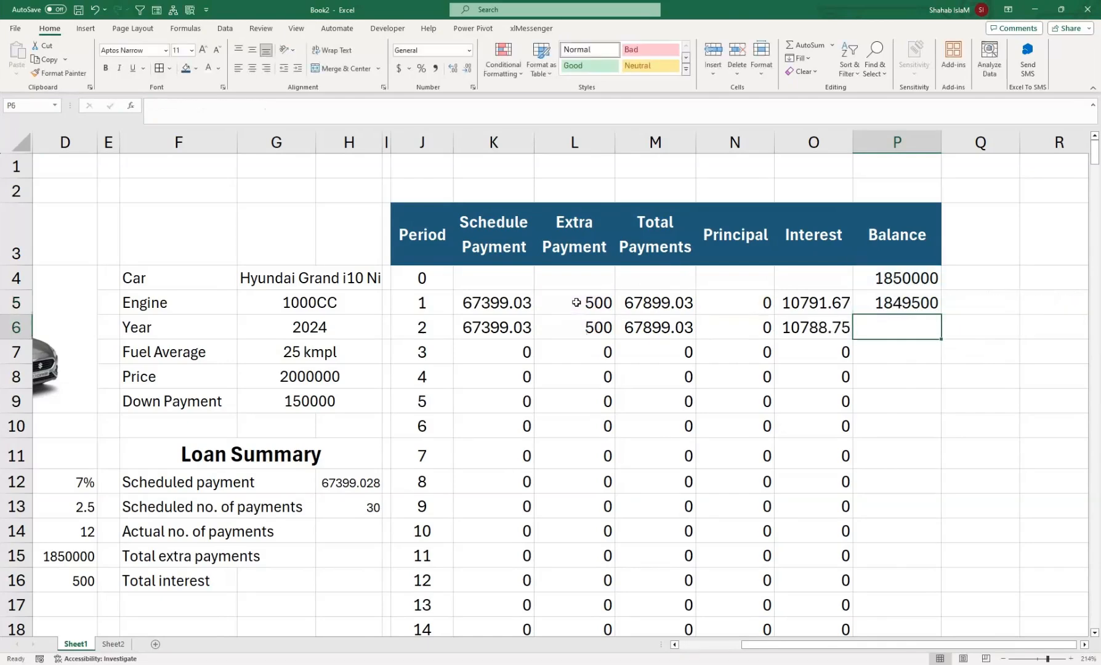
left_click(922, 301)
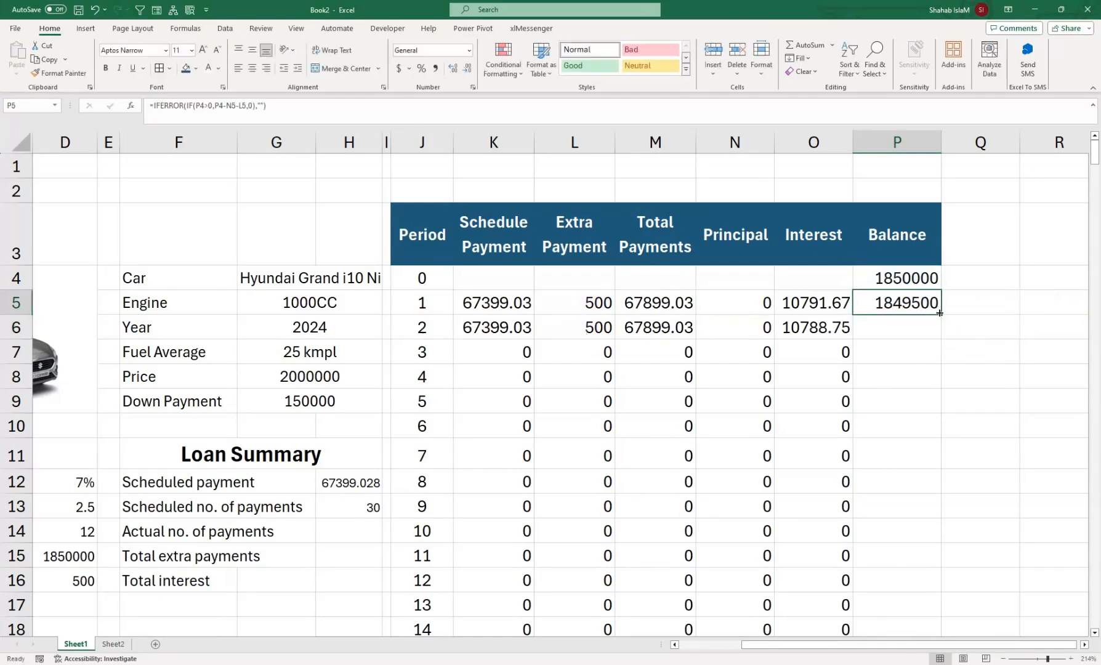
double_click(943, 315)
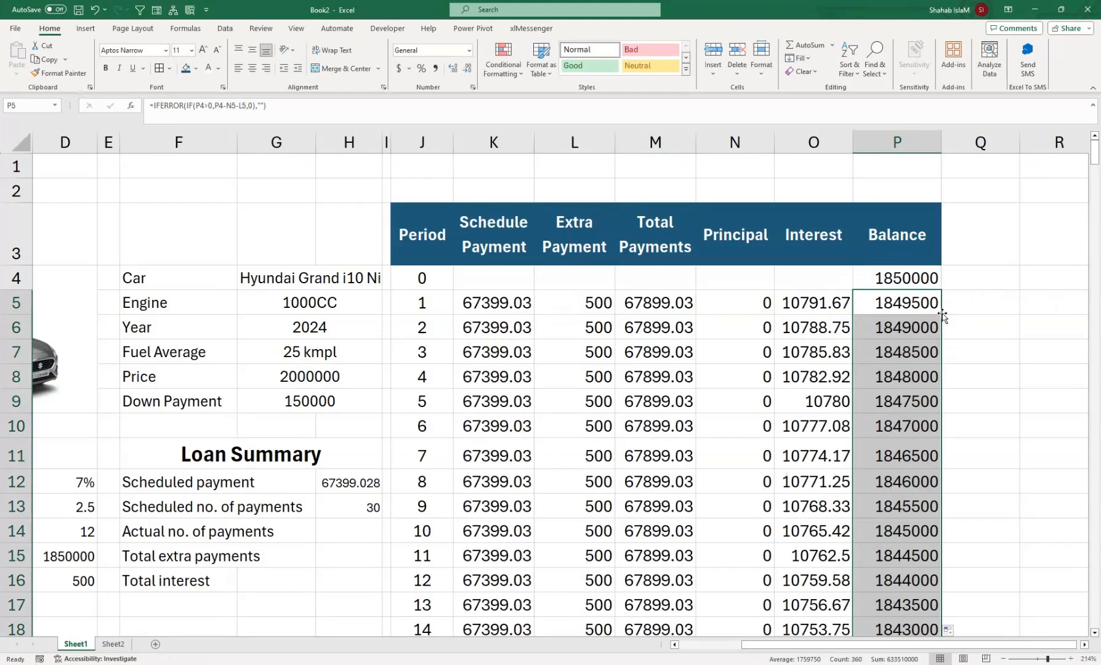
left_click(884, 416)
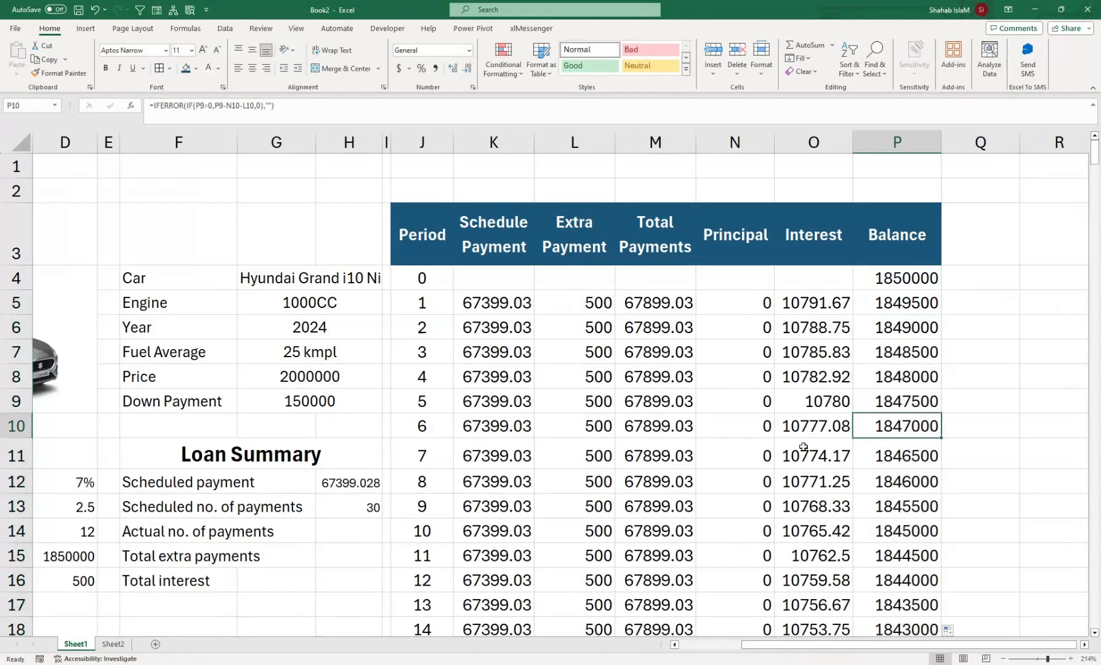
Step: Correct the condition in the N5 Principal formula to K5>0 and refill it down the Principal column
left_click(803, 447)
scroll(744, 414, "left", 3)
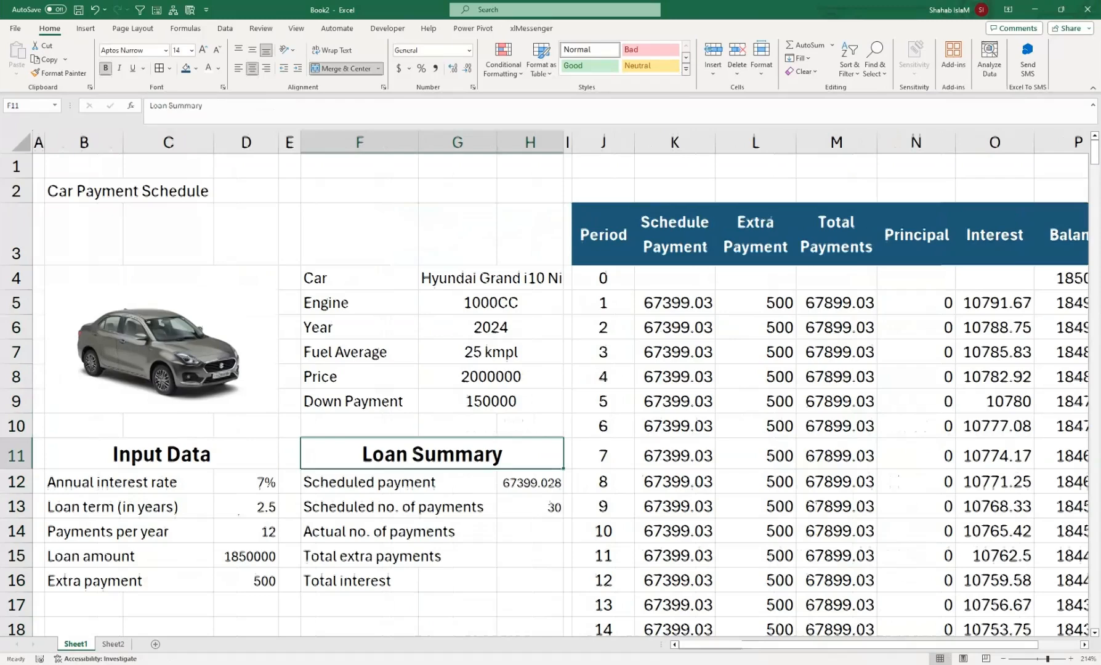
double_click(894, 303)
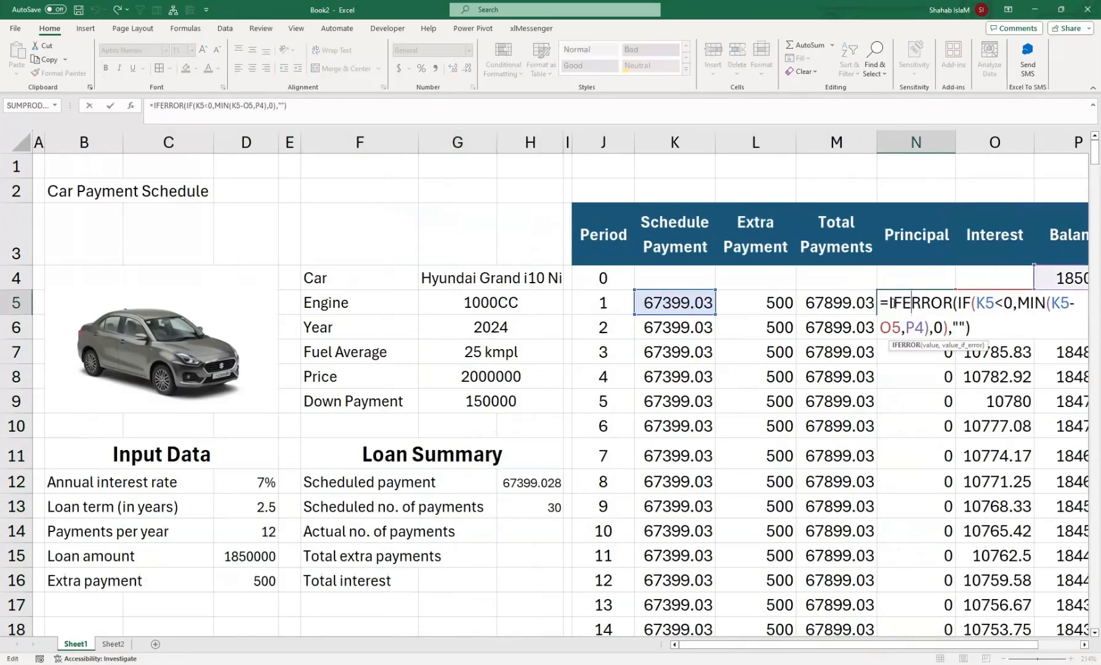
left_click(996, 305)
type(">")
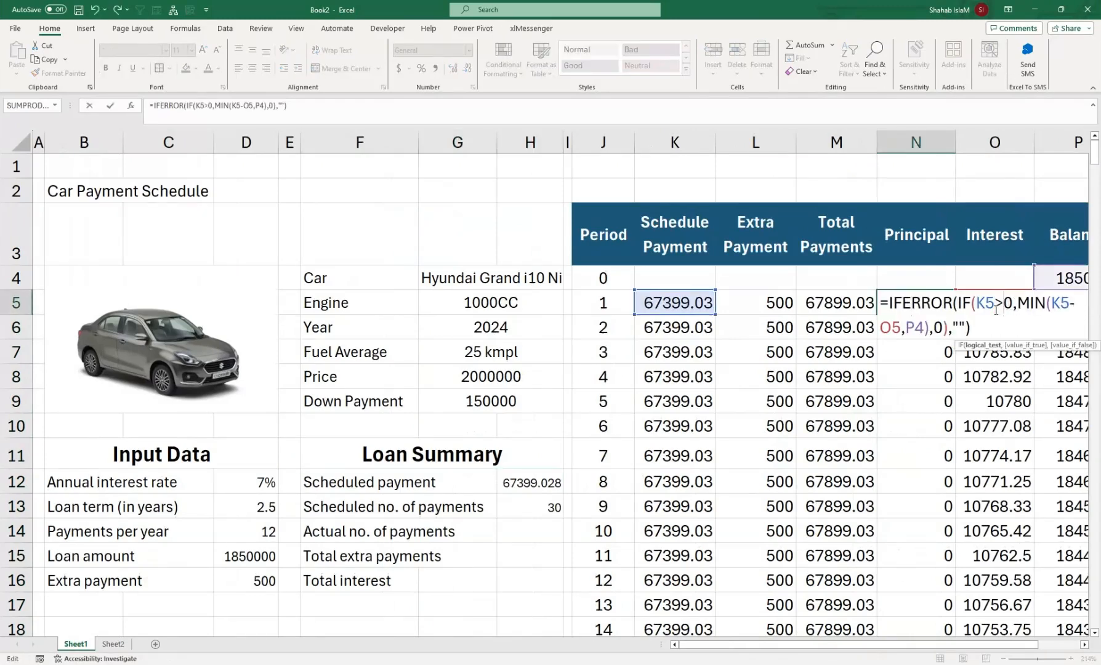
key("Return")
left_click(954, 300)
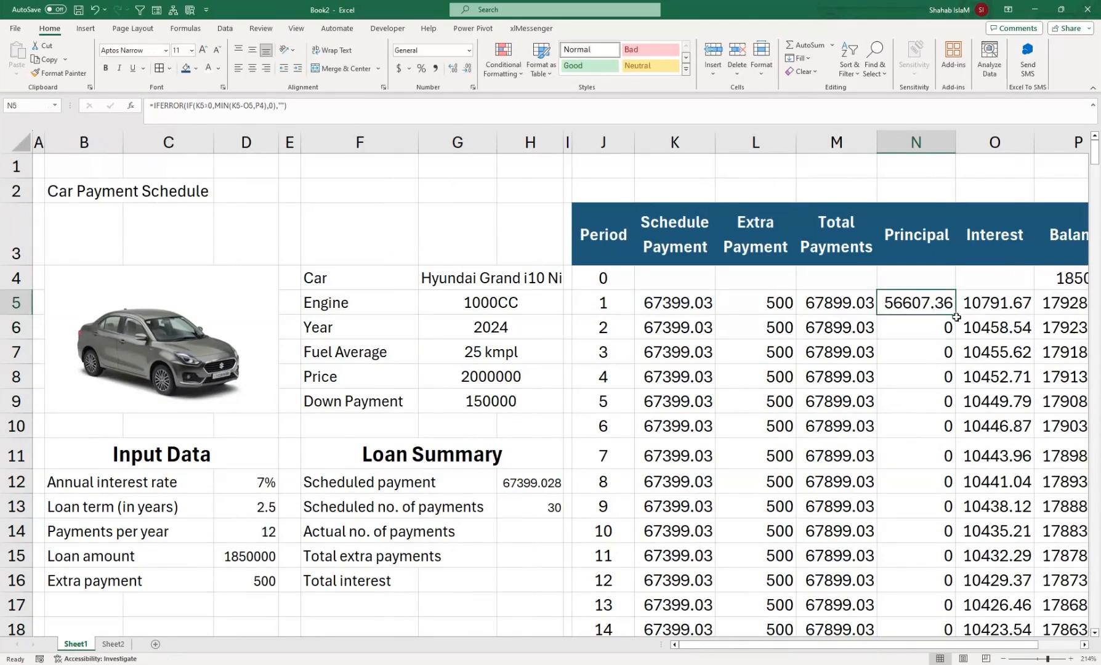
double_click(956, 317)
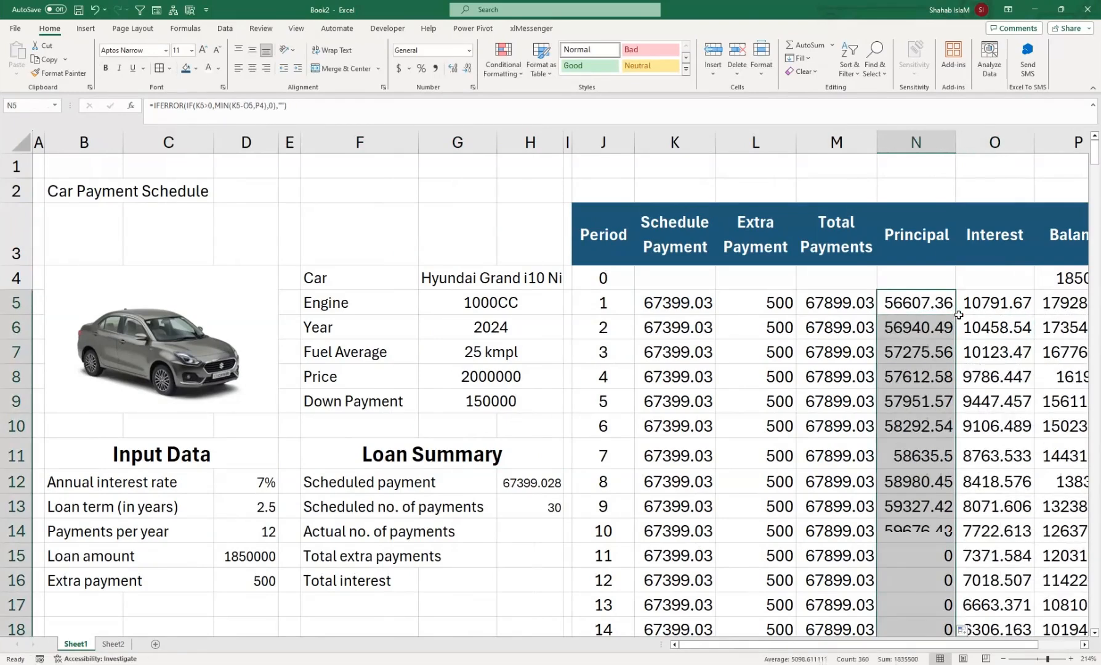
Step: Widen column H so the full car name fits in the details block
left_click_drag(929, 645, 970, 610)
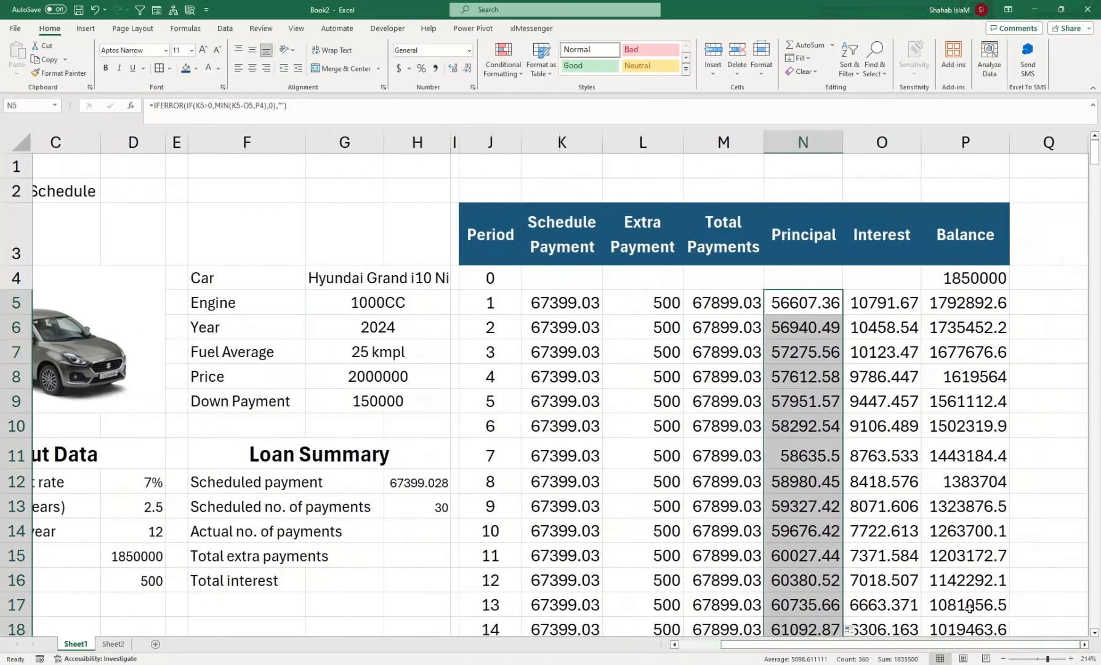
left_click(1043, 660)
left_click_drag(910, 436, 792, 91)
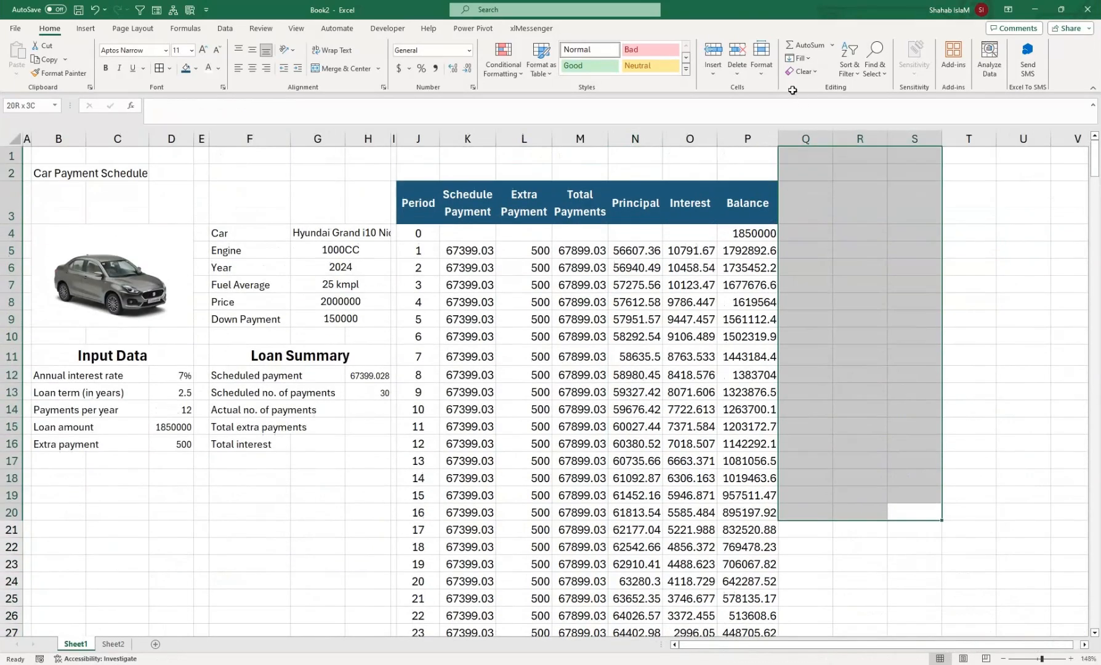
left_click_drag(397, 140, 443, 139)
left_click(274, 375)
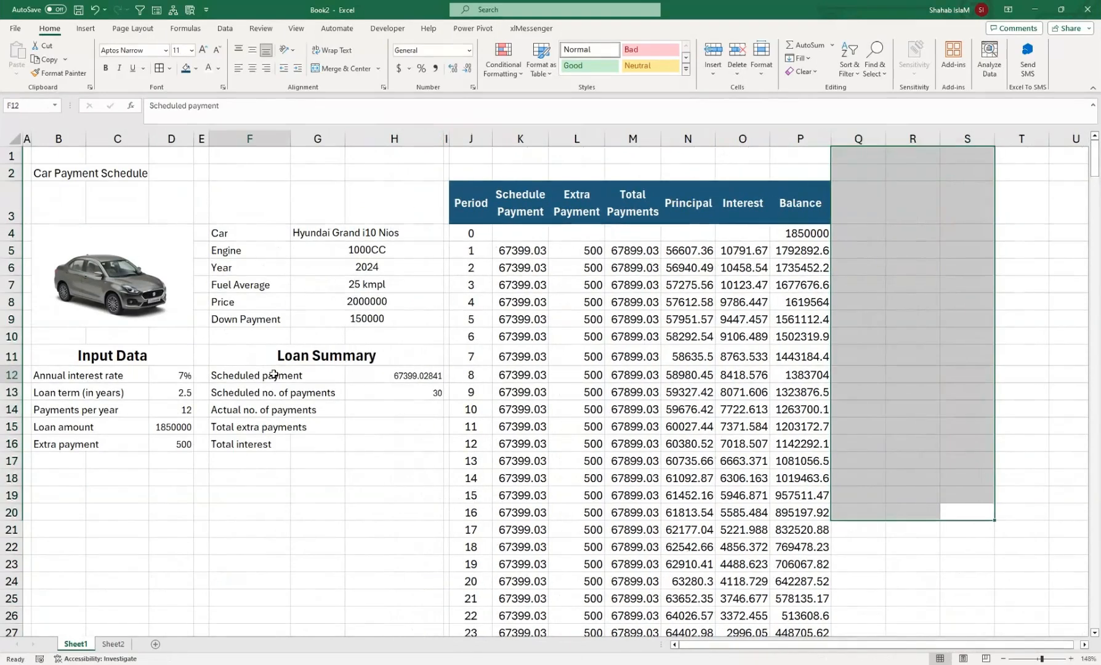
Step: Enter =COUNTIF(M:M,">="&0) in H14 to calculate the actual number of payments from the Total Payments column
left_click(395, 411)
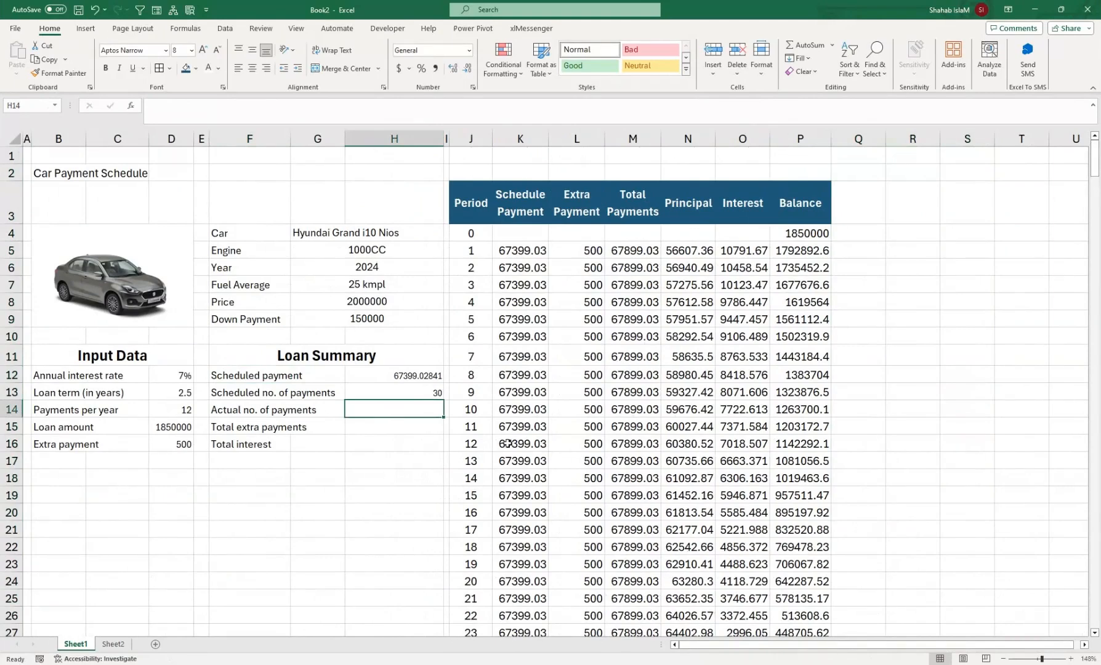
type("=countidf")
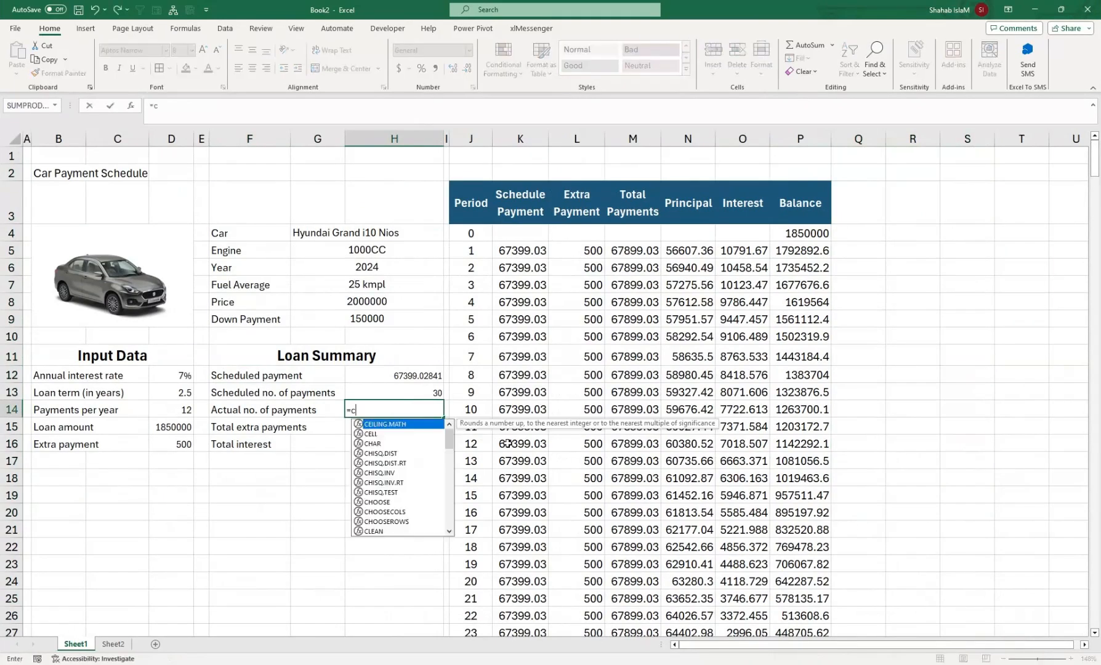
key("BackSpace")
key("BackSpace")
type("f")
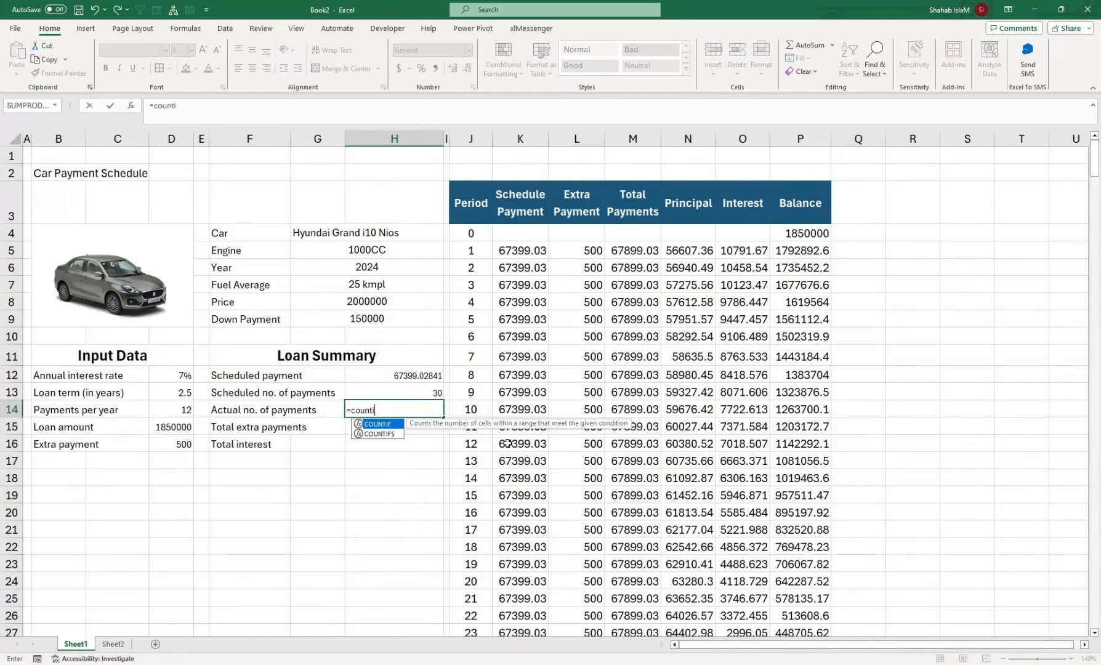
key("Tab")
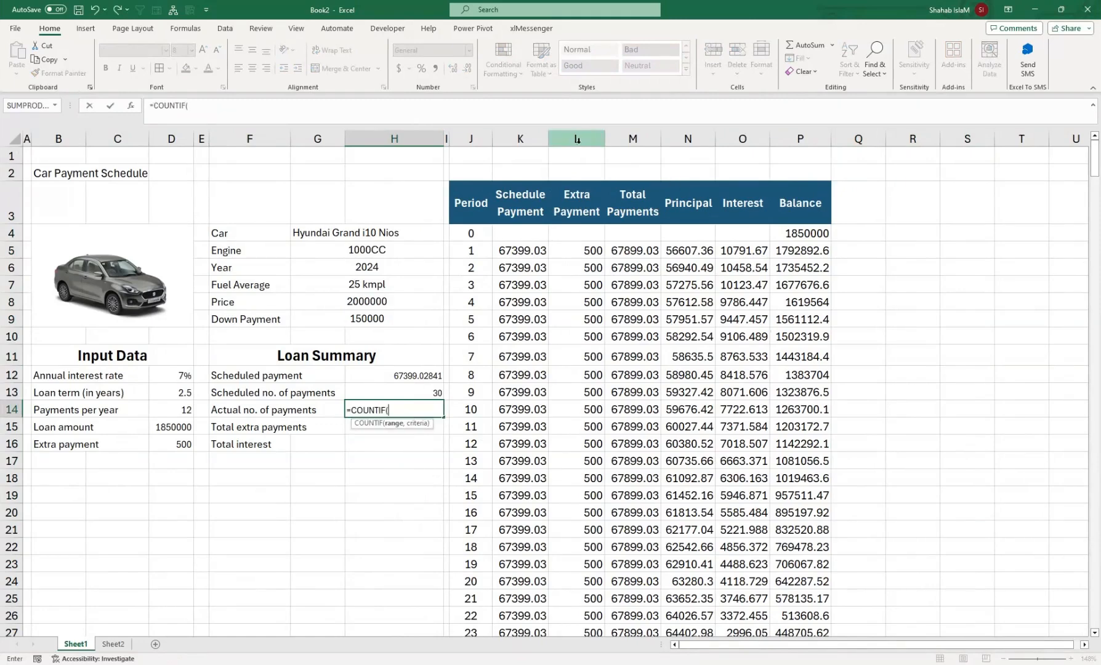
left_click(645, 135)
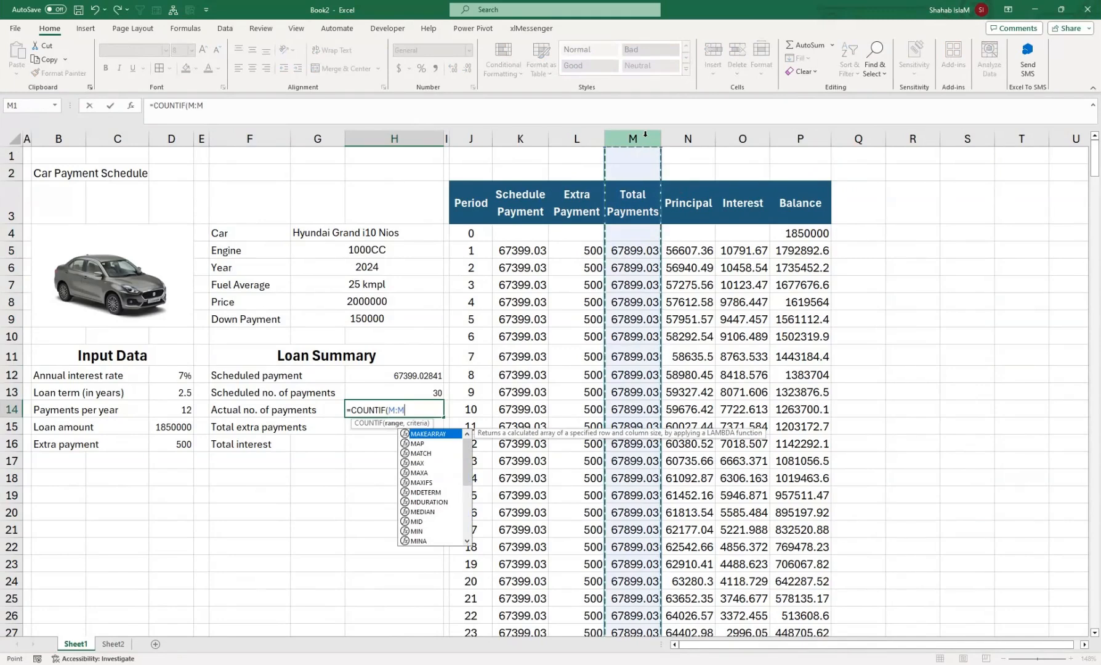
type(",\">=\"&")
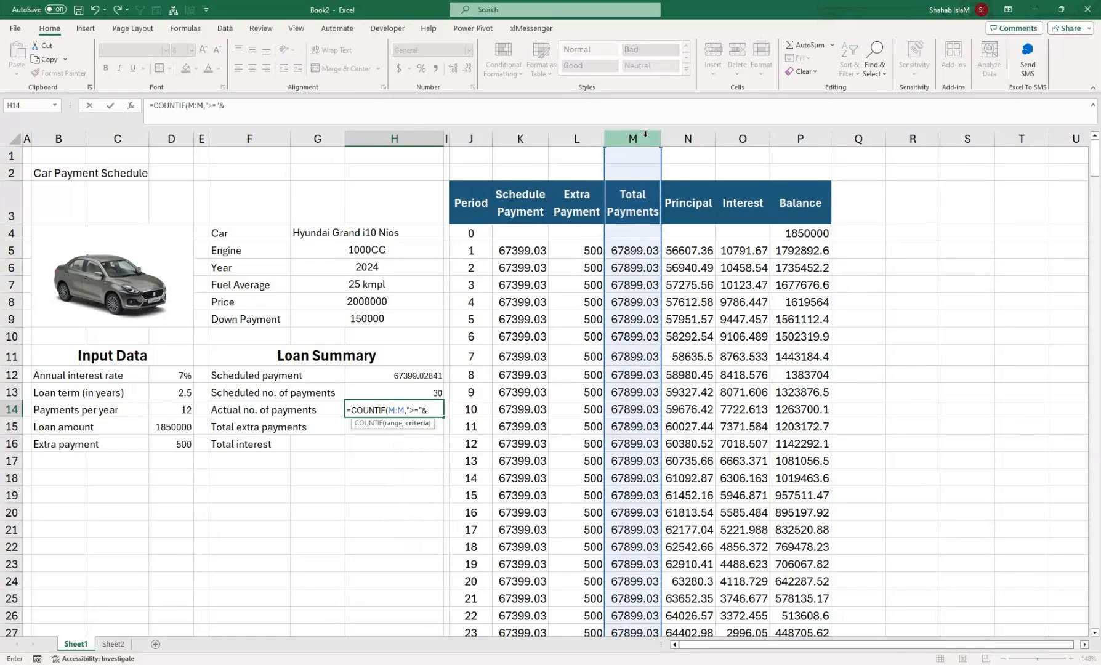
type("0)")
key("Return")
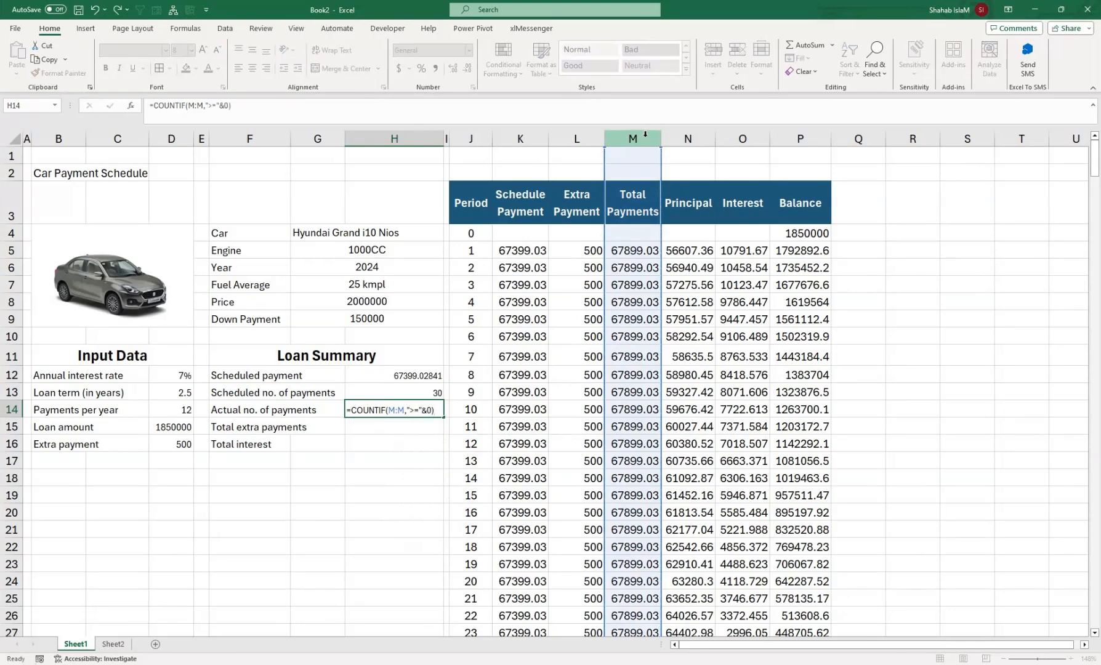
left_click(394, 409)
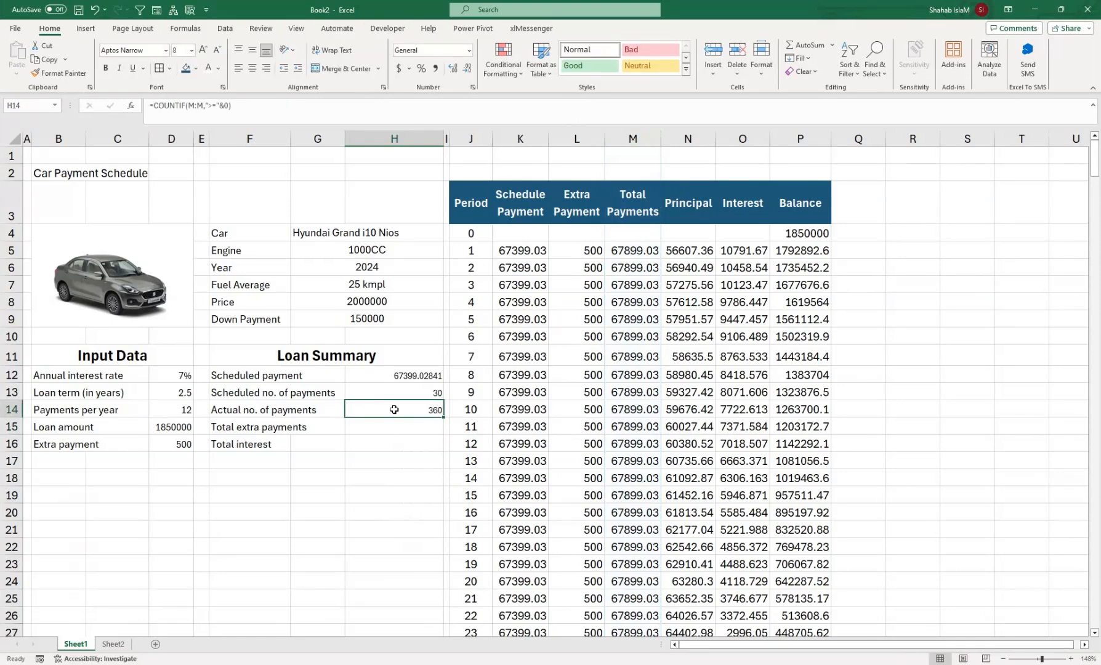
Step: Enter =SUM(L:L) in H15 to total the extra payments
left_click(394, 426)
type("=SUM(")
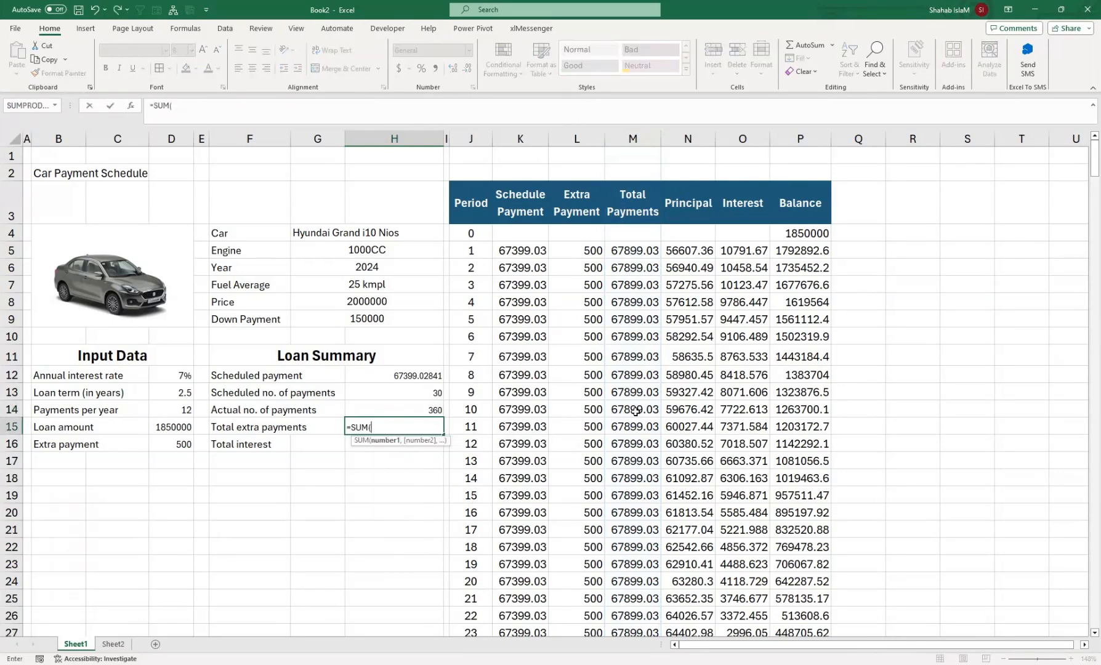
left_click(582, 138)
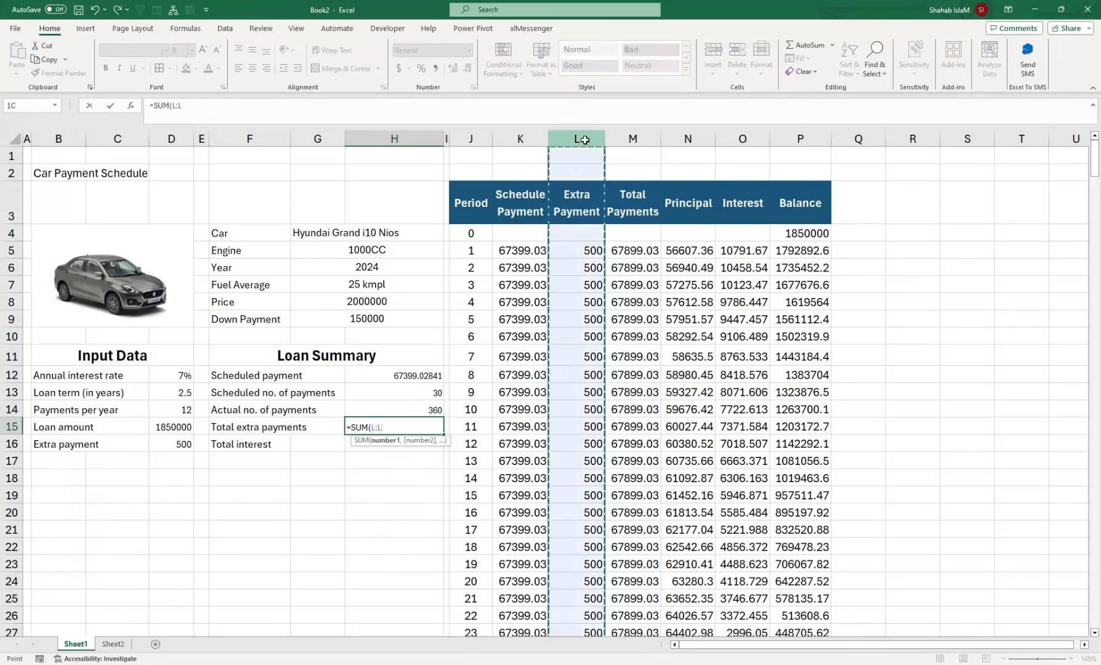
type(")")
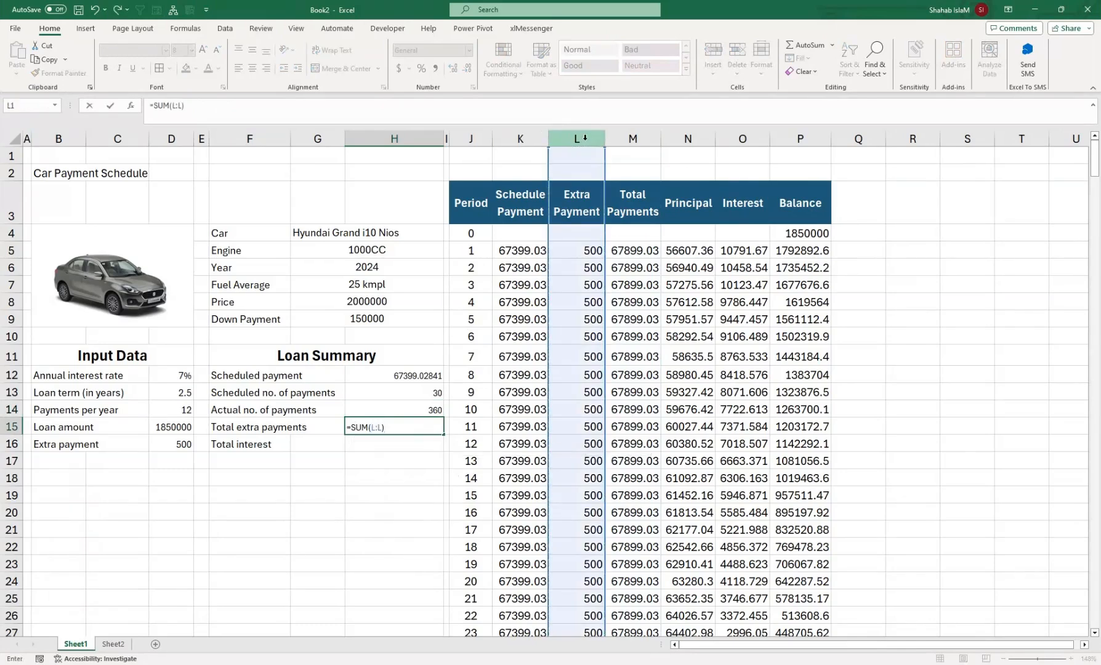
key("Return")
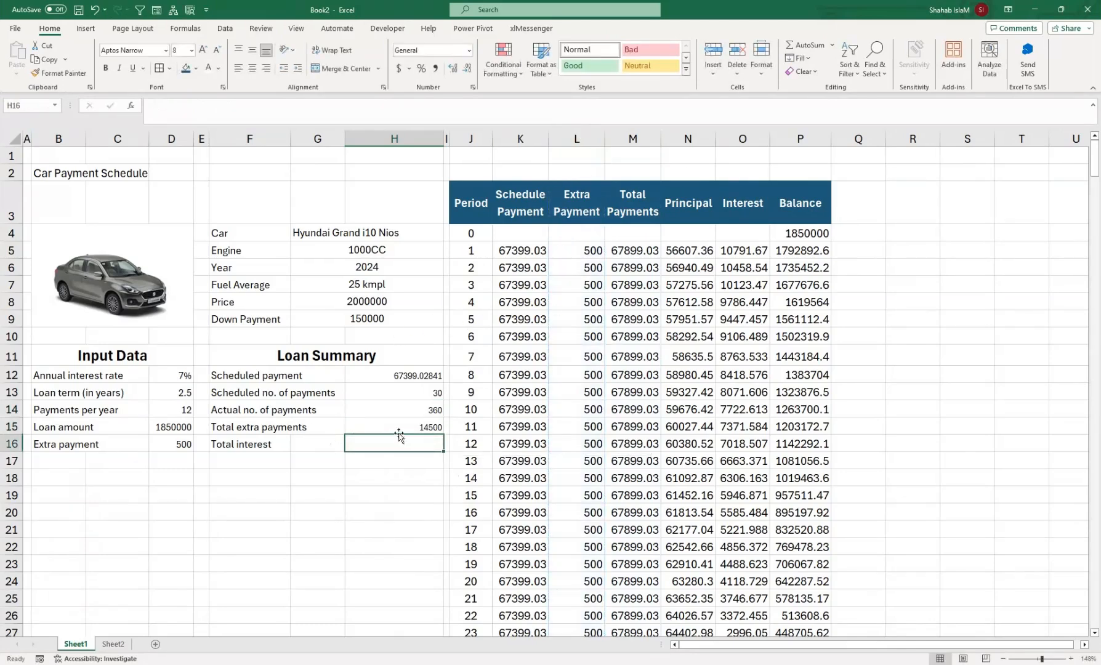
Step: Enter =SUM(O:O) in H16 to total the interest from the schedule
type("=SUBSTITUTE")
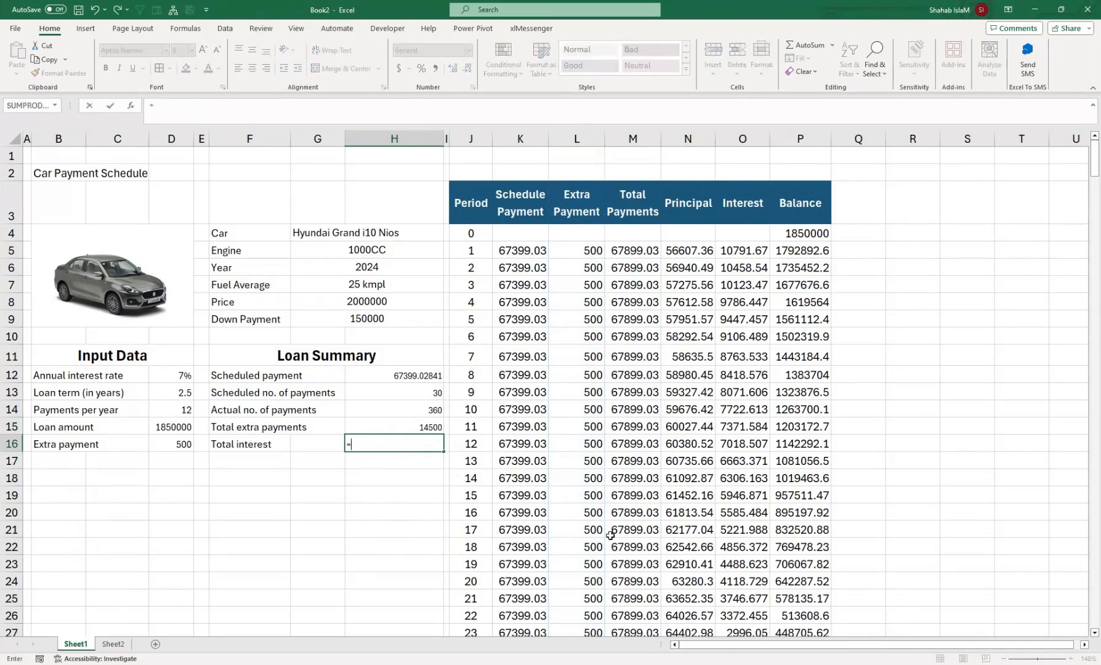
key("BackSpace")
key("BackSpace")
key("BackSpace")
key("BackSpace")
key("BackSpace")
key("BackSpace")
key("BackSpace")
key("BackSpace")
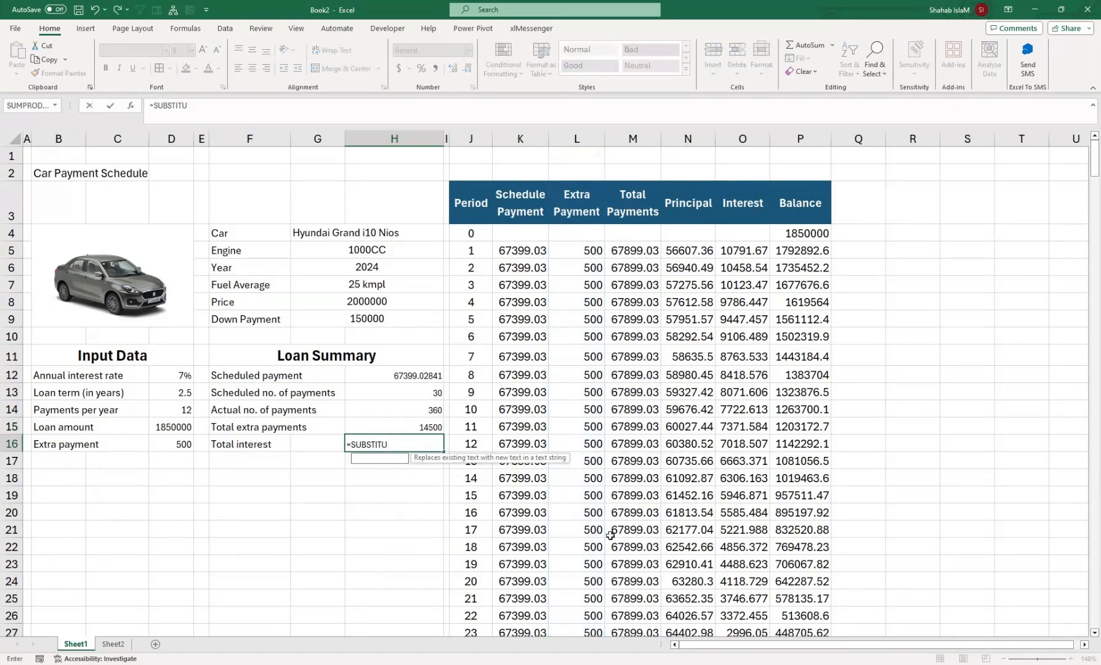
type("m")
key("Tab")
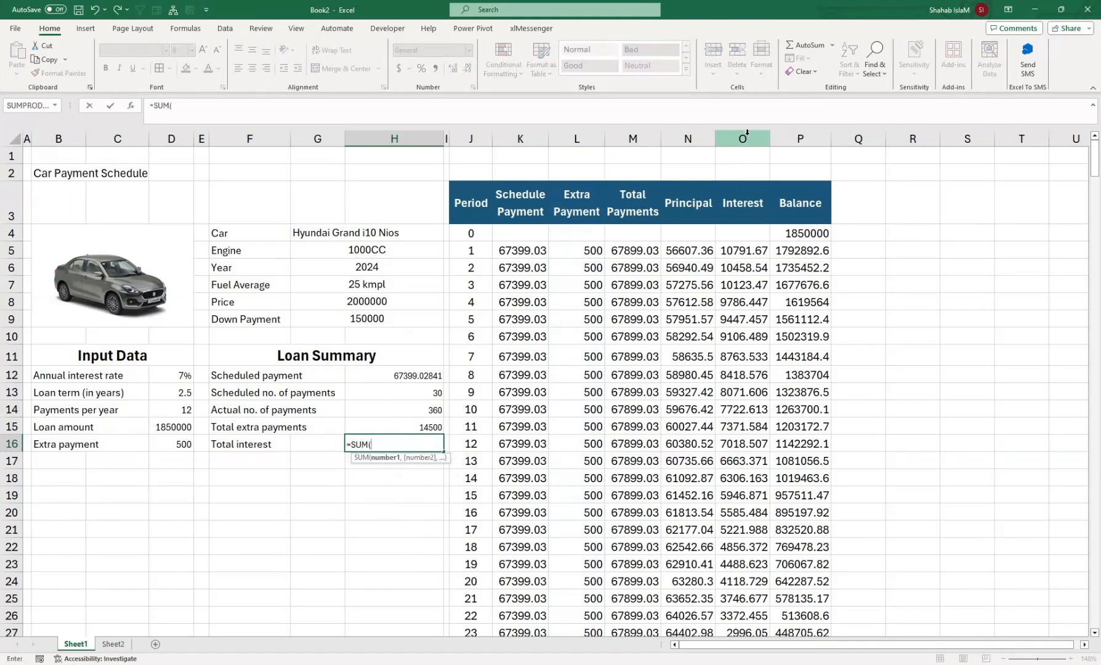
left_click(745, 140)
type(")")
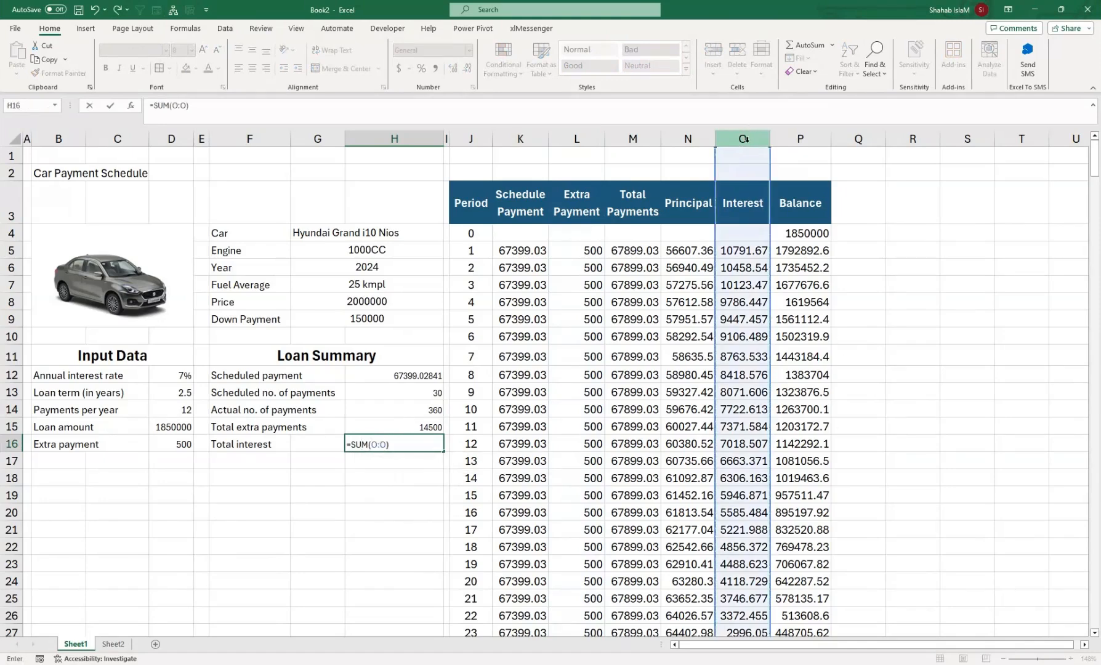
key("Return")
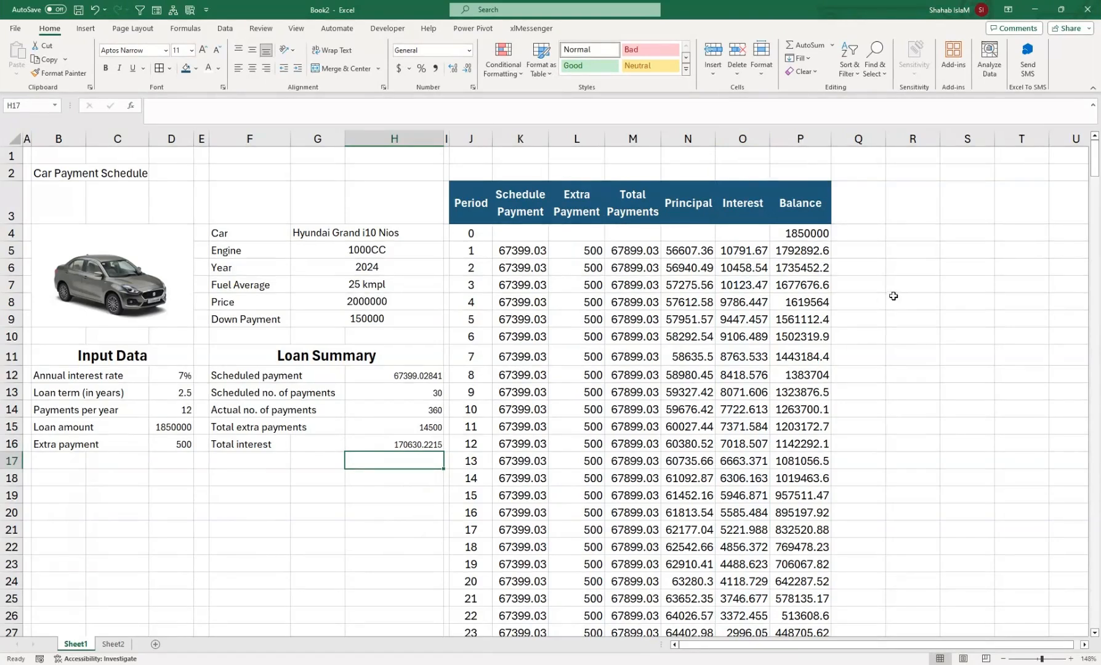
Step: Change the COUNTIF criterion in H14 to ">"&0 and check the result against the last paid period in the schedule
left_click_drag(593, 284, 634, 319)
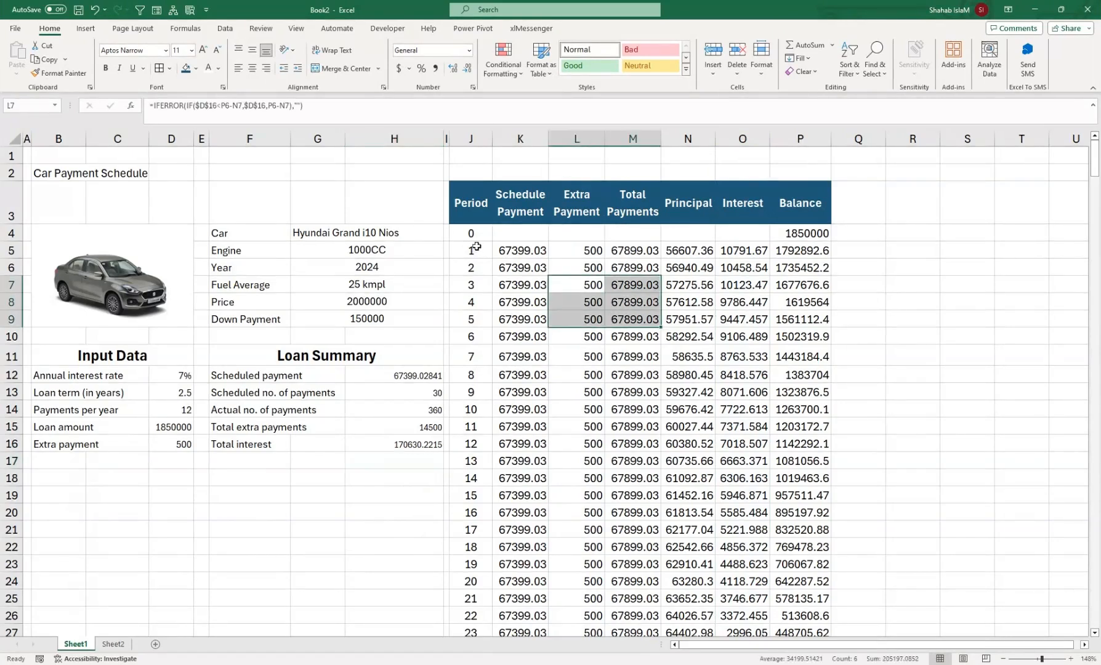
left_click(474, 233)
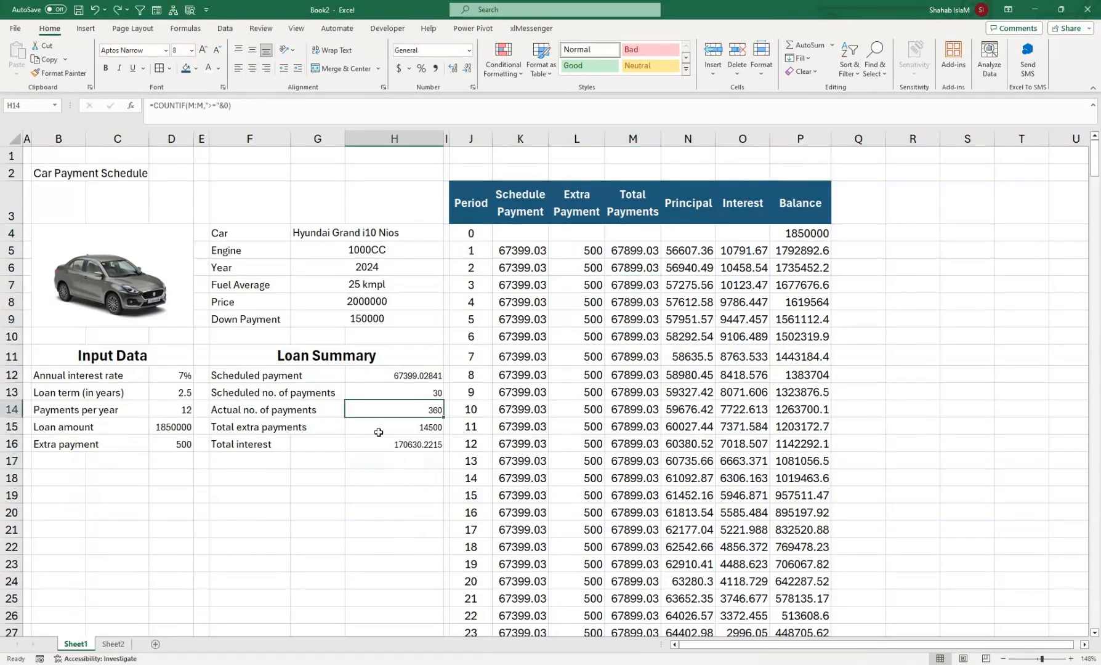
double_click(392, 414)
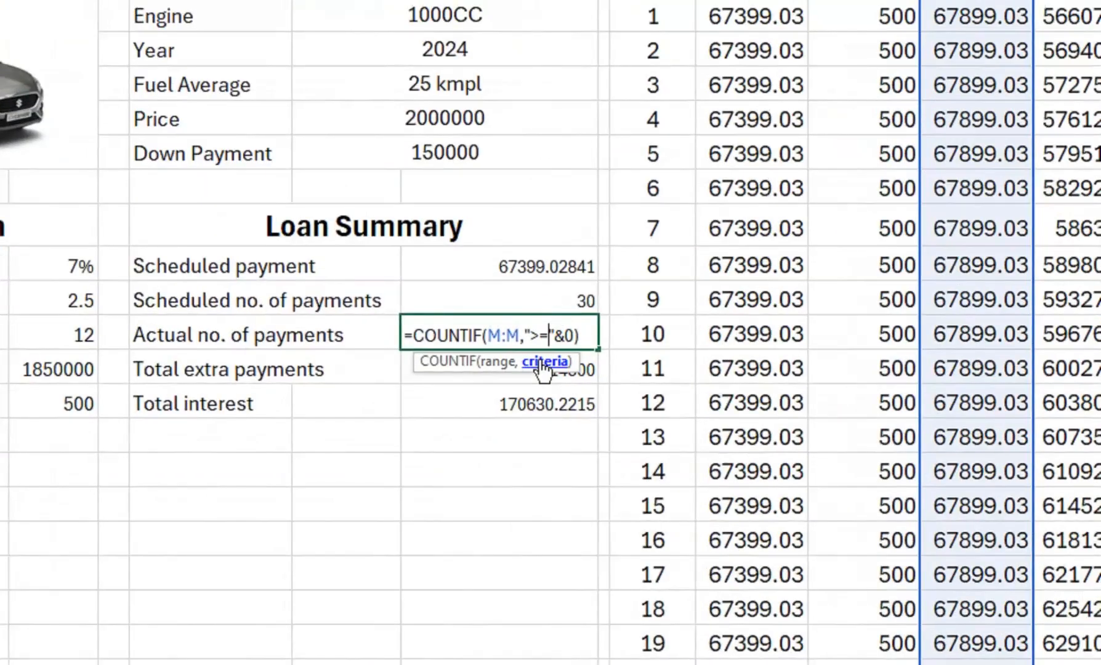
key("BackSpace")
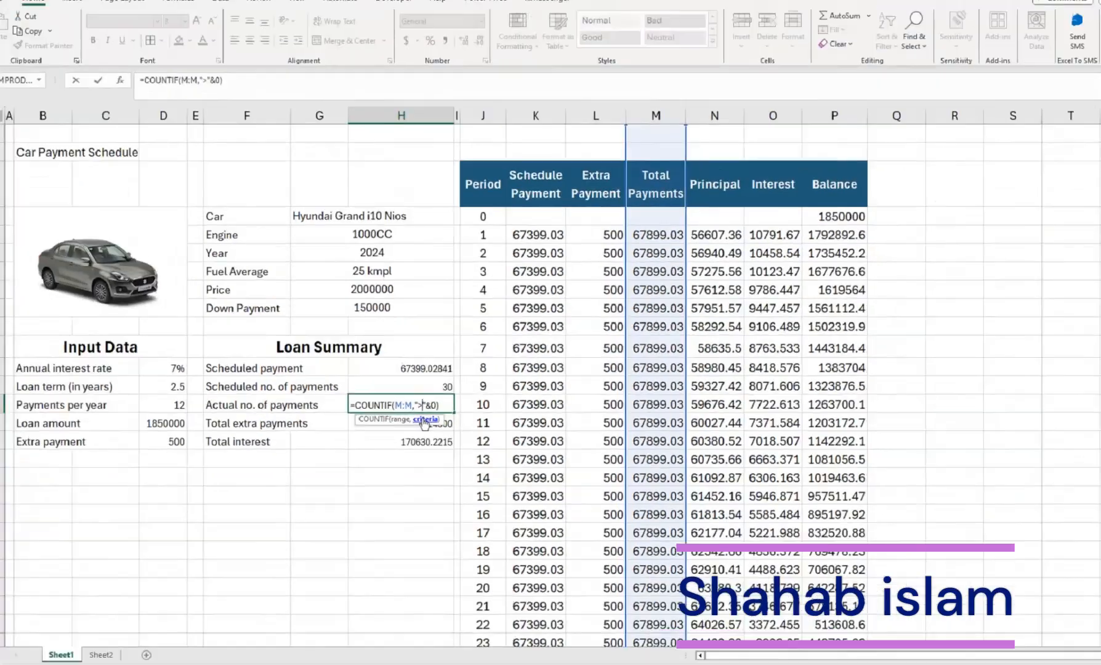
key("Return")
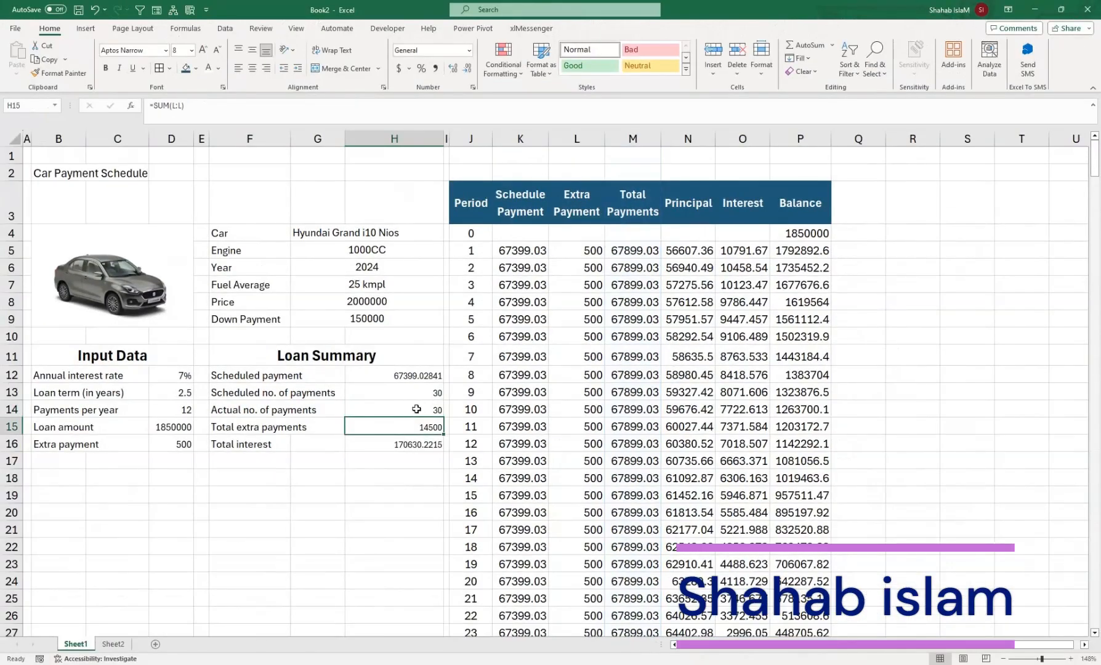
left_click(413, 410)
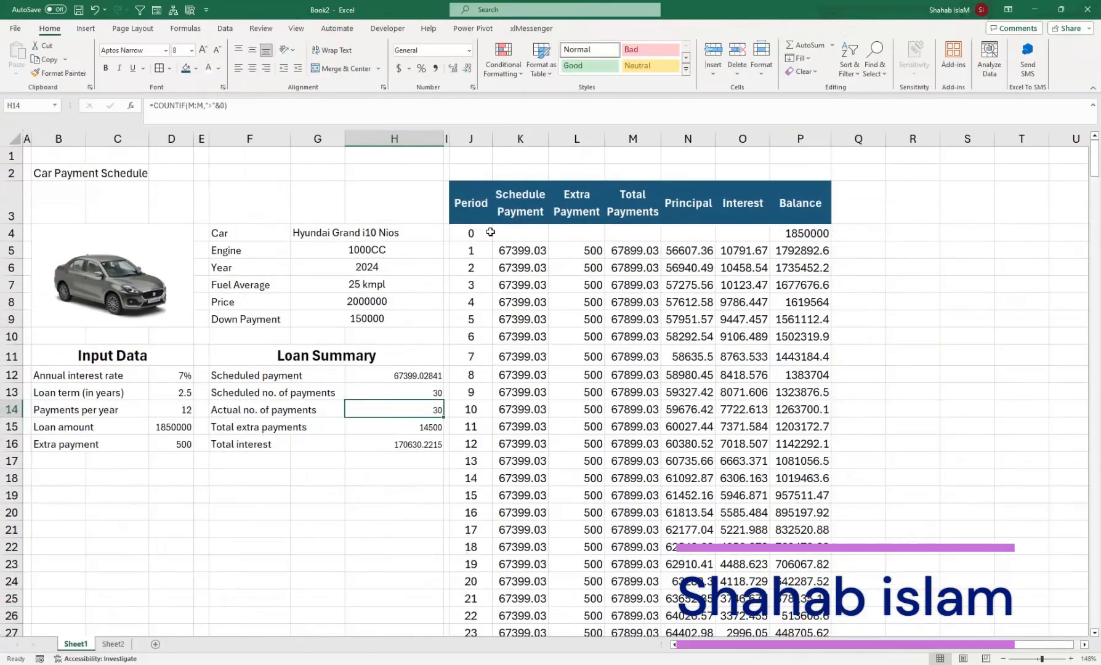
left_click_drag(1094, 171, 1095, 185)
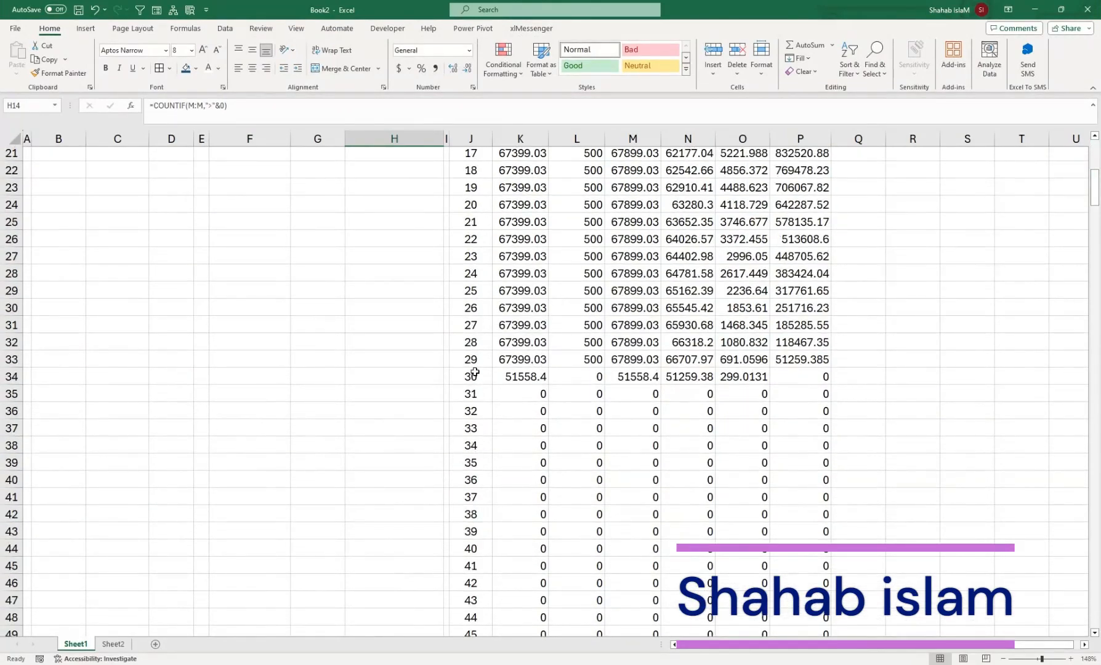
left_click_drag(1095, 191, 1095, 154)
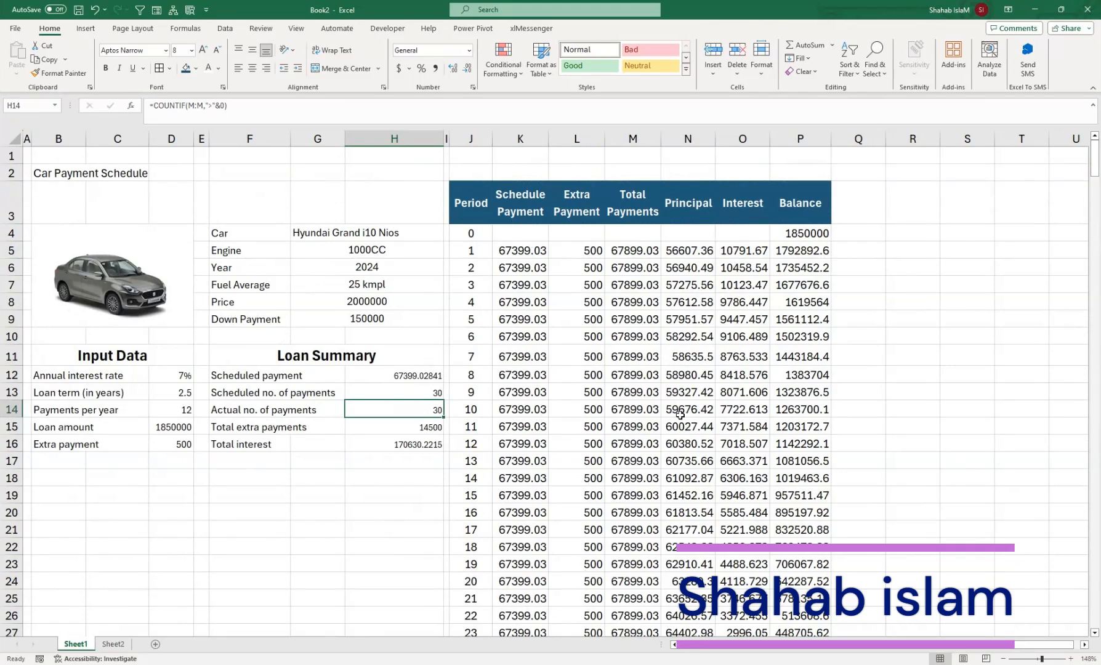
Step: Start a new formula-based conditional formatting rule for the schedule range J4:P364
left_click(465, 237)
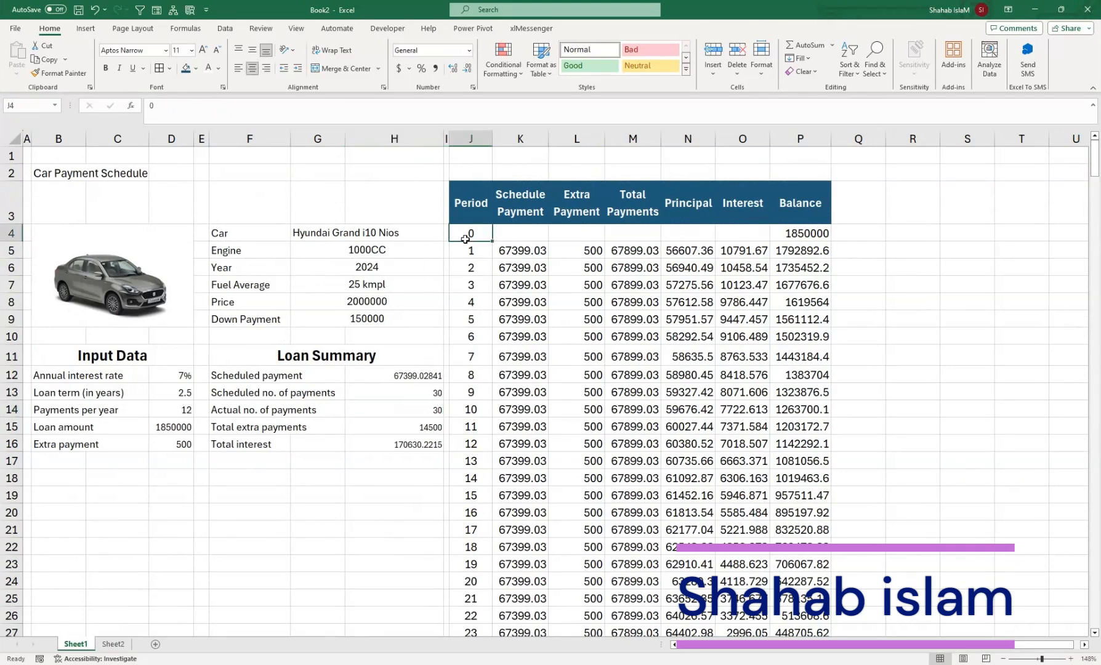
left_click_drag(464, 238, 831, 628)
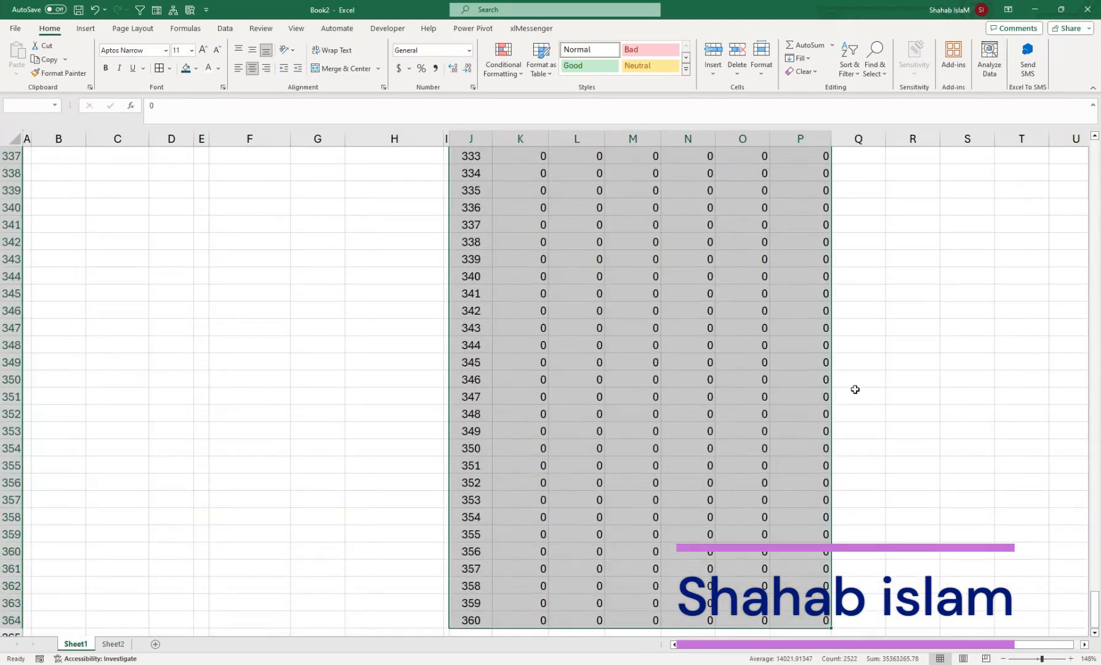
left_click_drag(1095, 609, 1095, 147)
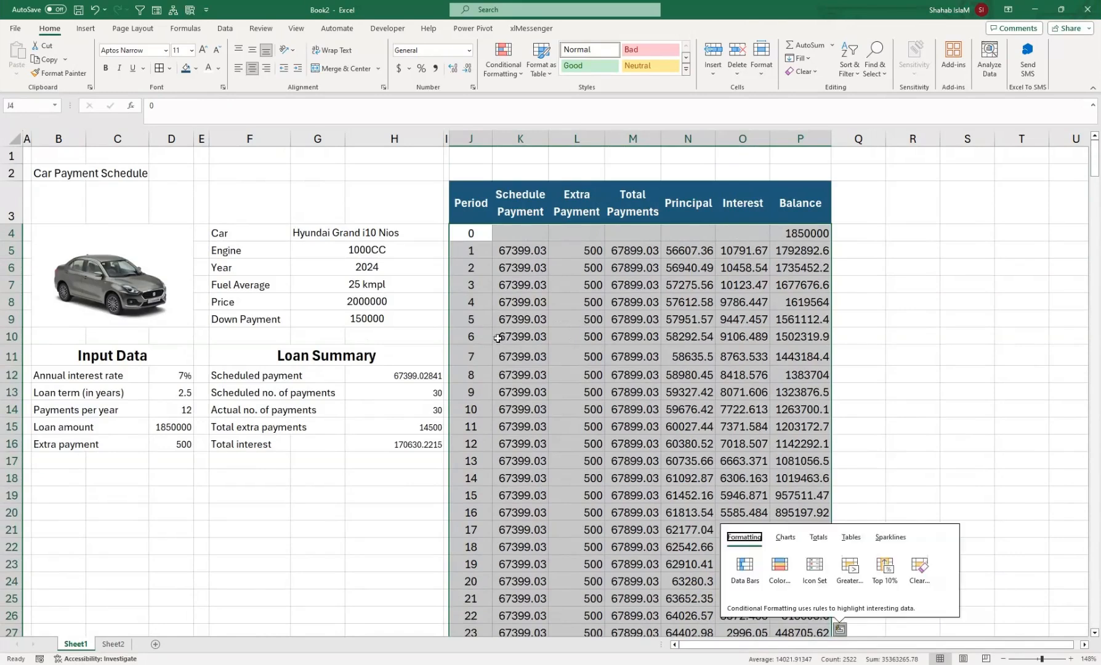
mouse_move(1095, 164)
left_mouse_down()
mouse_move(1095, 221)
mouse_move(1096, 161)
left_mouse_up()
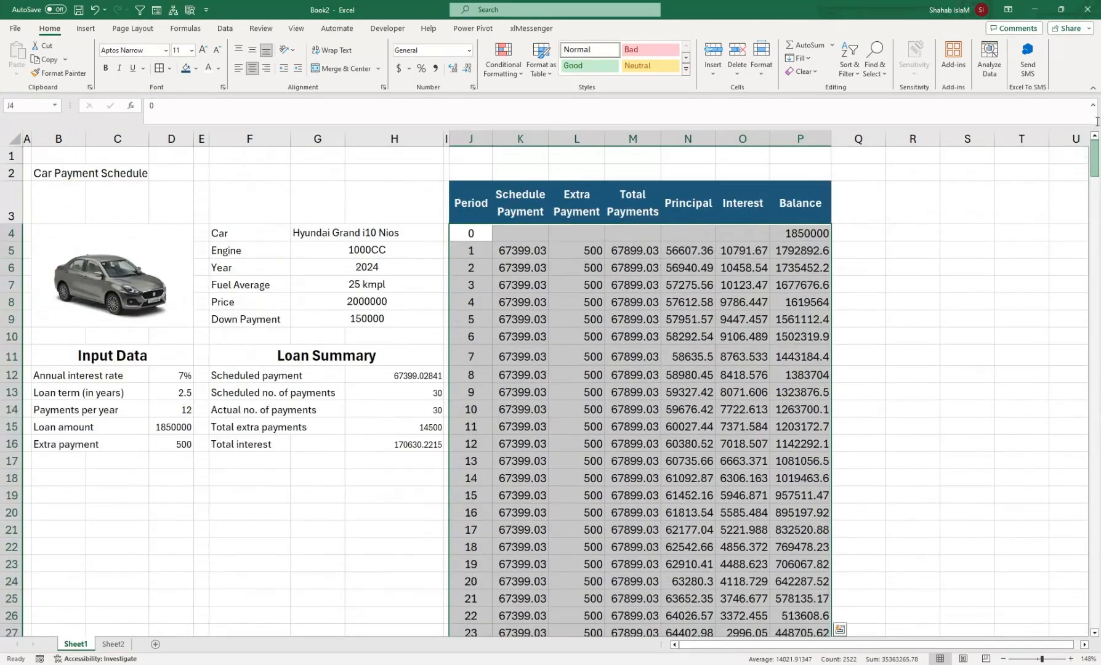
left_click(503, 58)
left_click(538, 218)
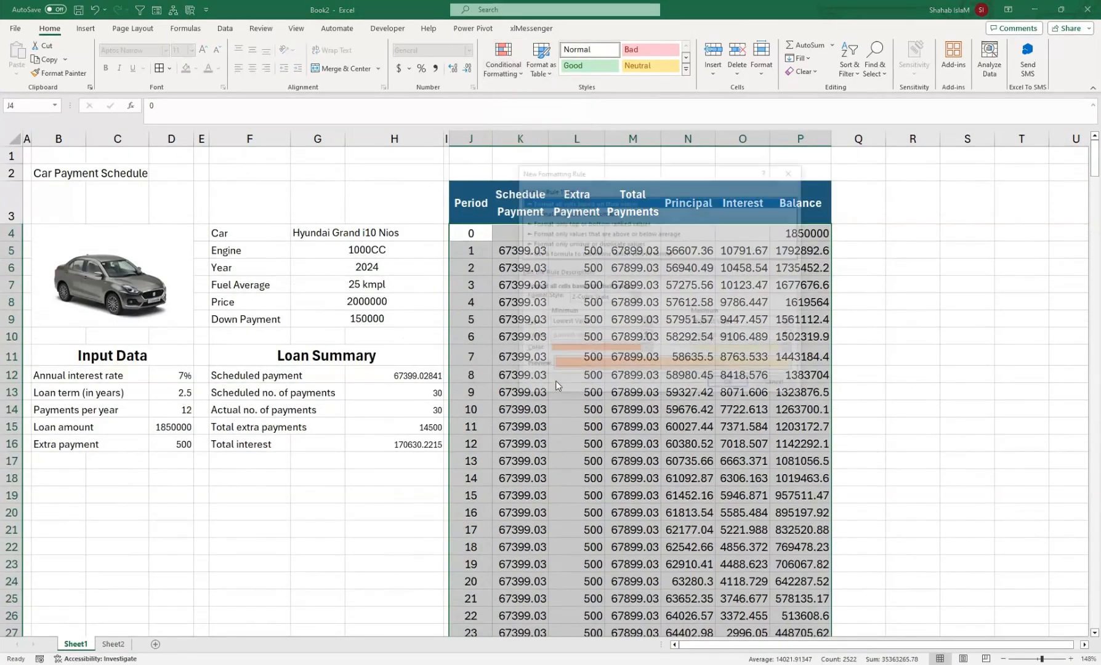
left_click(547, 254)
left_click(550, 299)
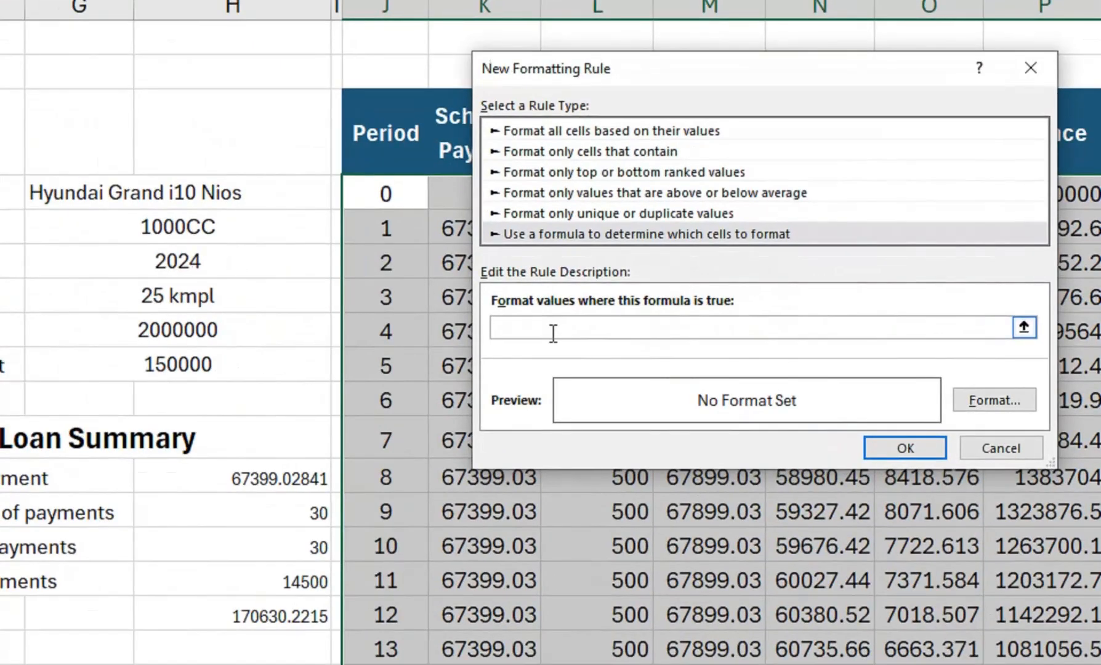
Step: Begin the rule formula with =and(or($M4=0,$M$4=""),or( to test the Total Payments column for zero or blank
type("=and(or(")
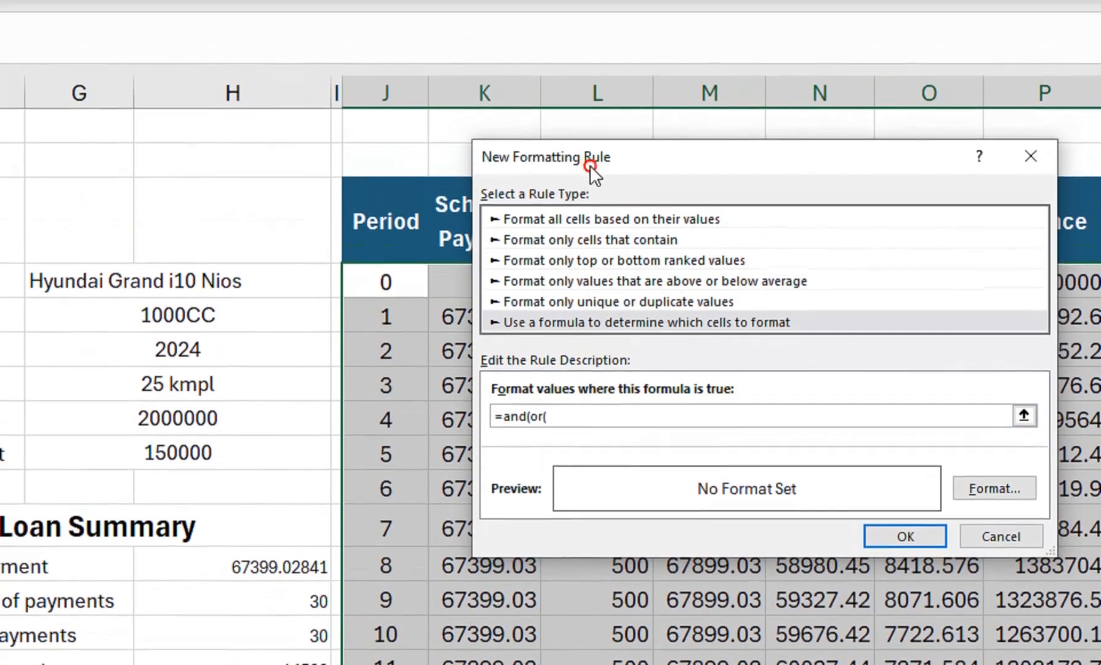
left_click_drag(591, 71, 602, 258)
type("(")
left_click(672, 286)
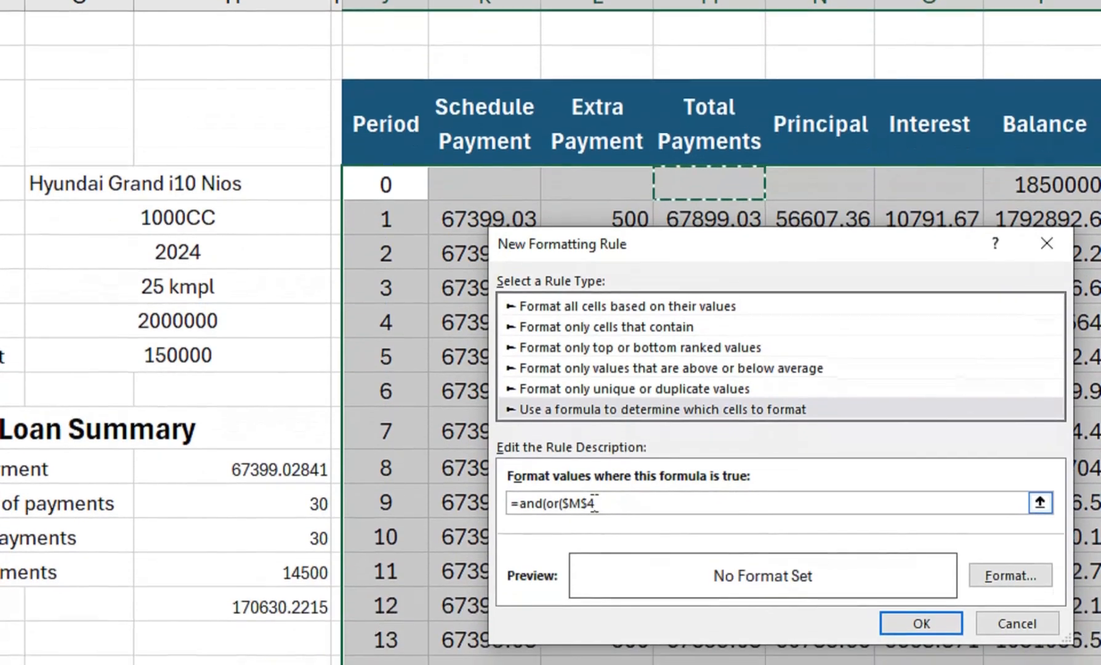
left_click(595, 503)
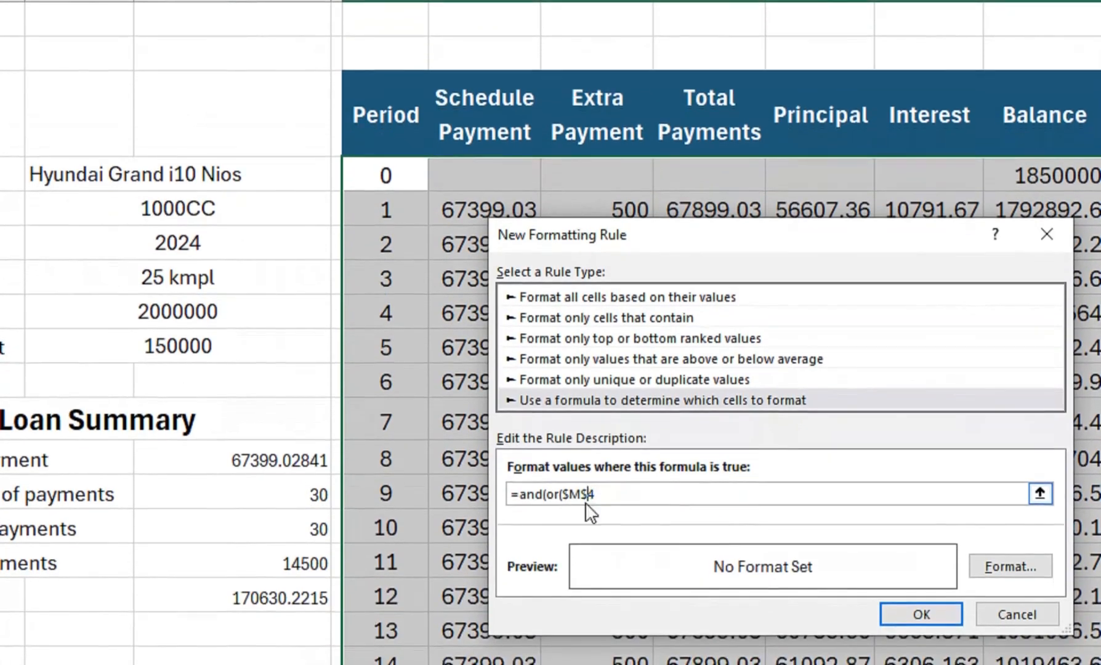
key("Left")
key("BackSpace")
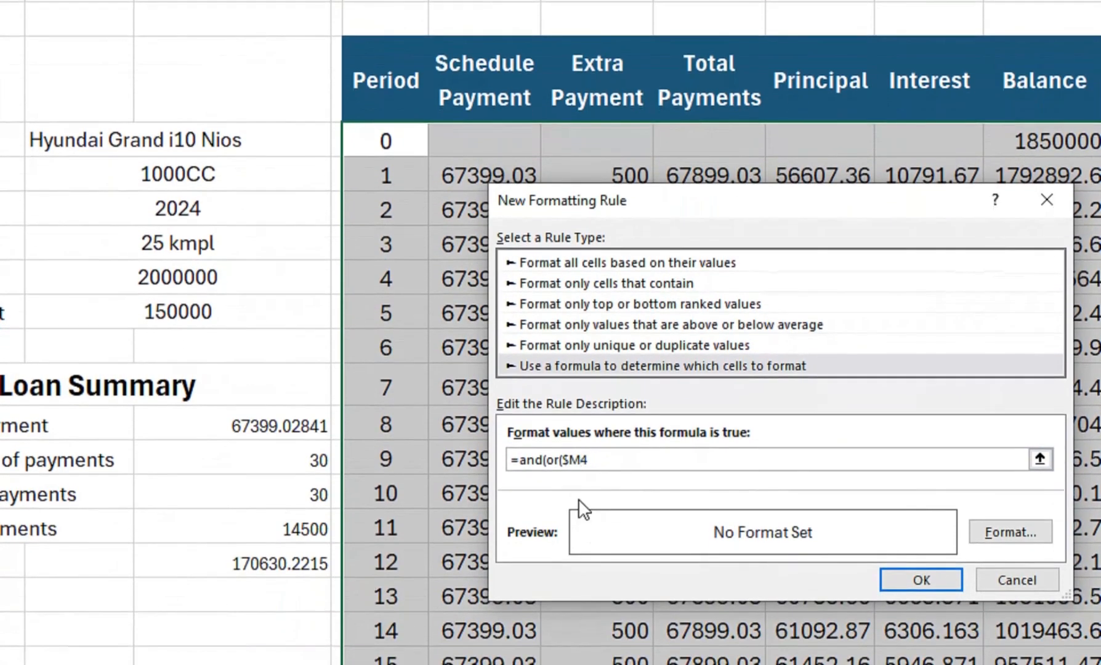
left_click(588, 460)
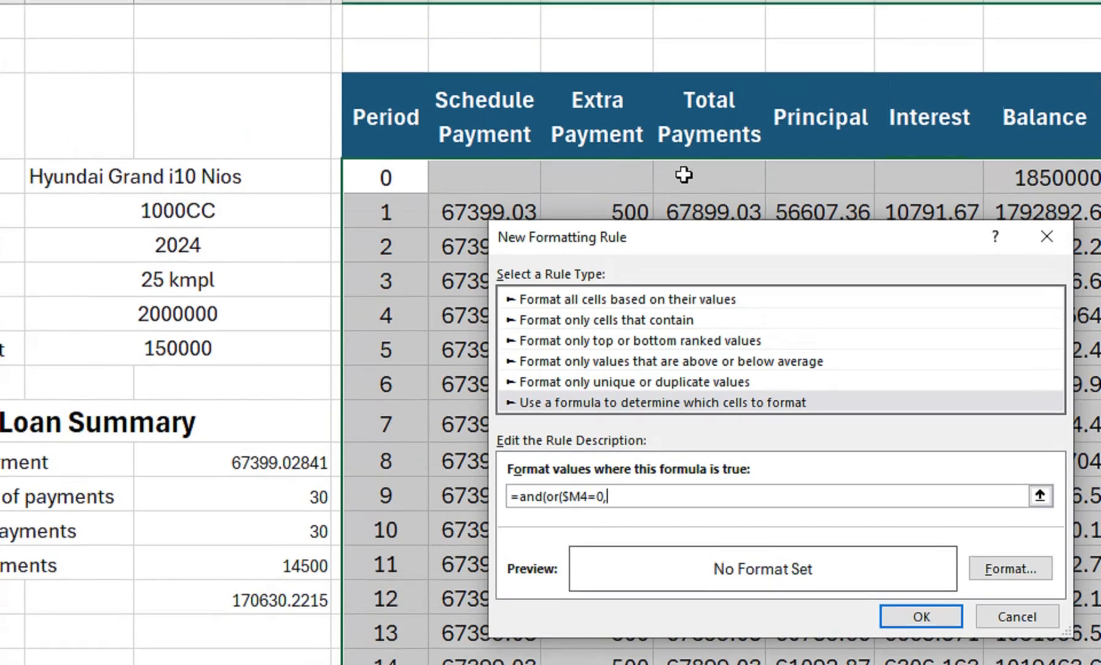
left_click(683, 174)
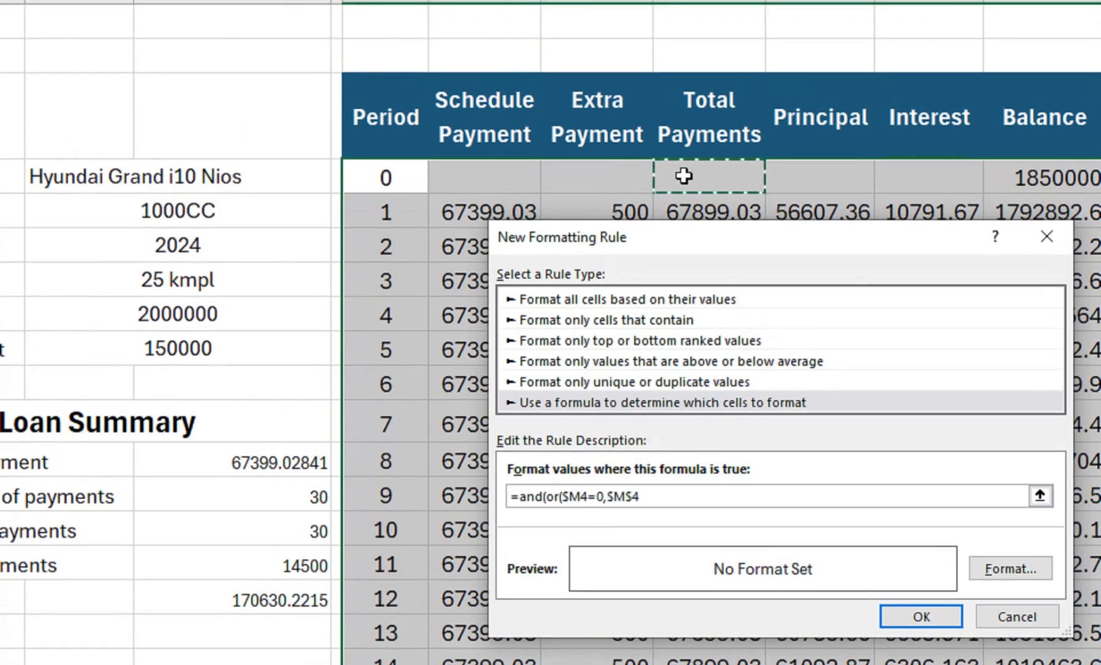
type("=\"\"),or(")
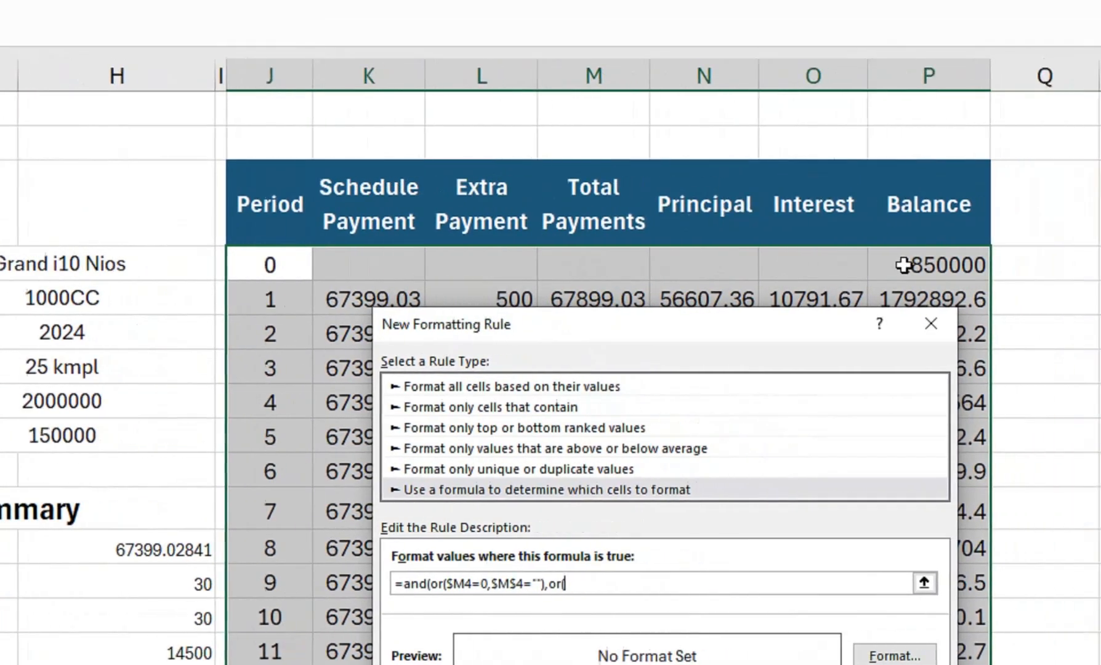
Step: Complete the rule formula with the Balance column test and row-relative references, giving =and(or($M4=0,$M4=""),or($P4=0,$P4=""))
left_click(1010, 178)
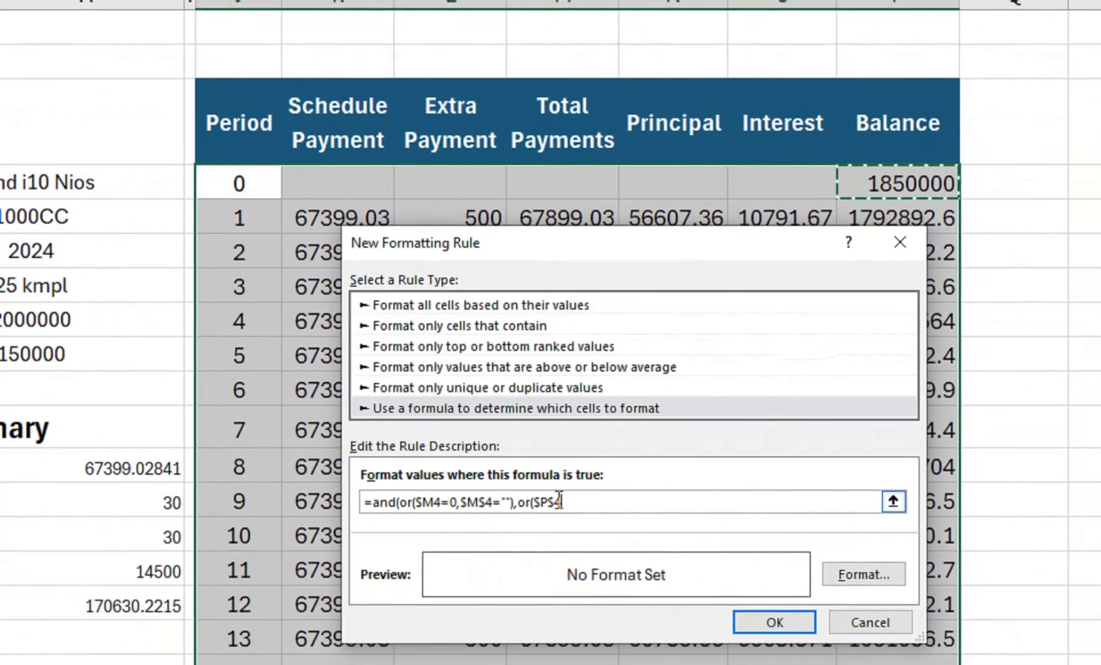
left_click(555, 563)
key("BackSpace")
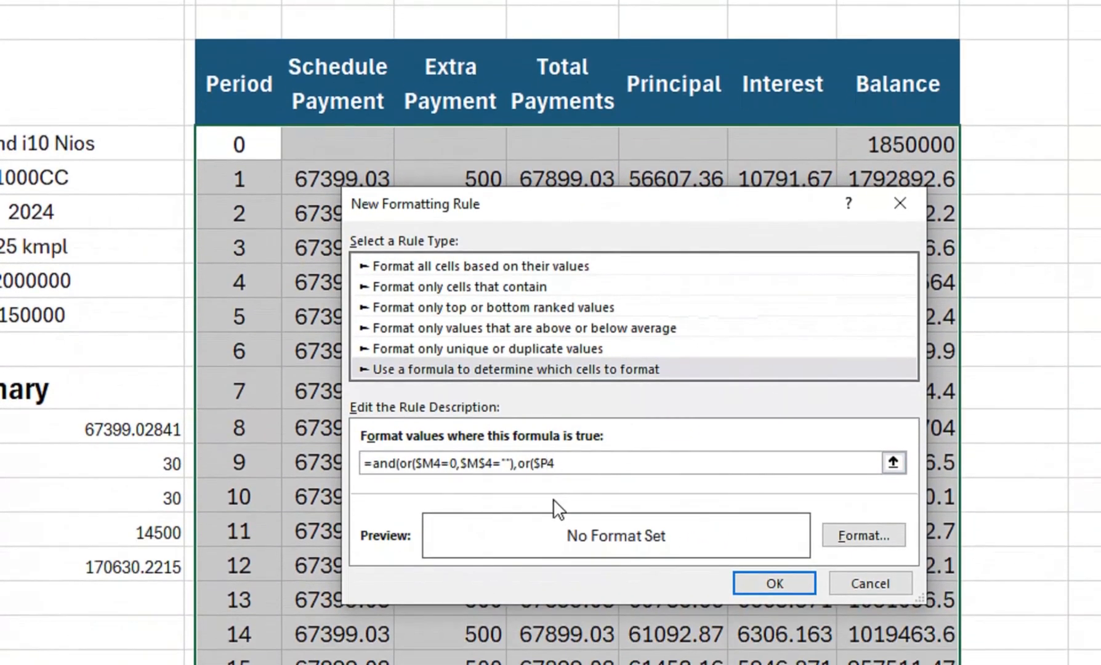
left_click(485, 463)
key("BackSpace")
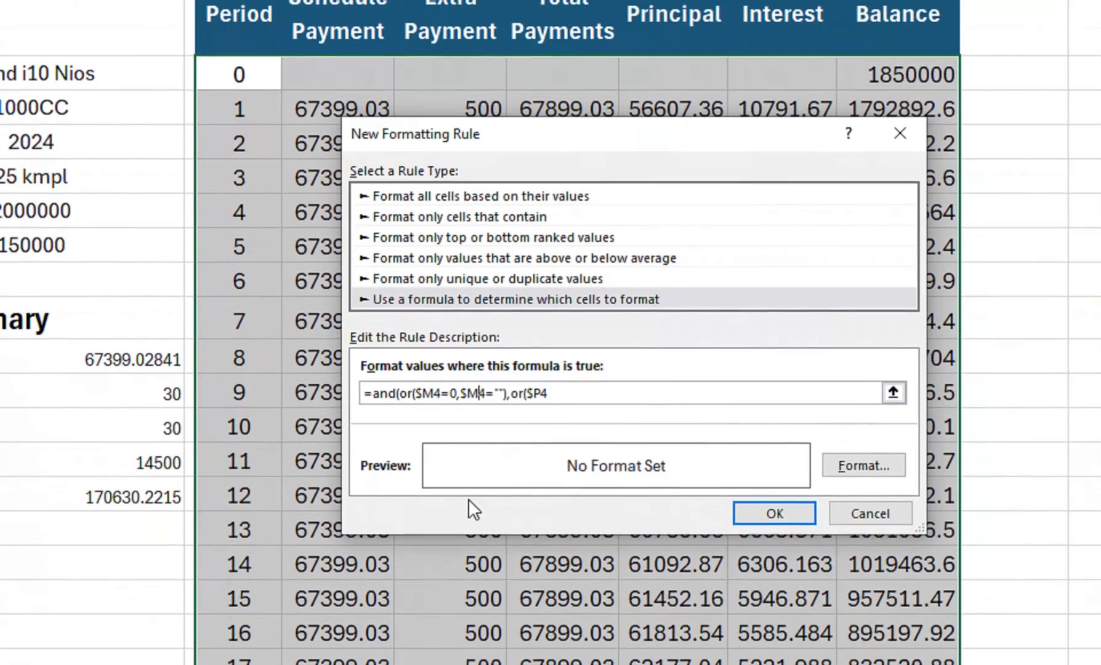
left_click(589, 408)
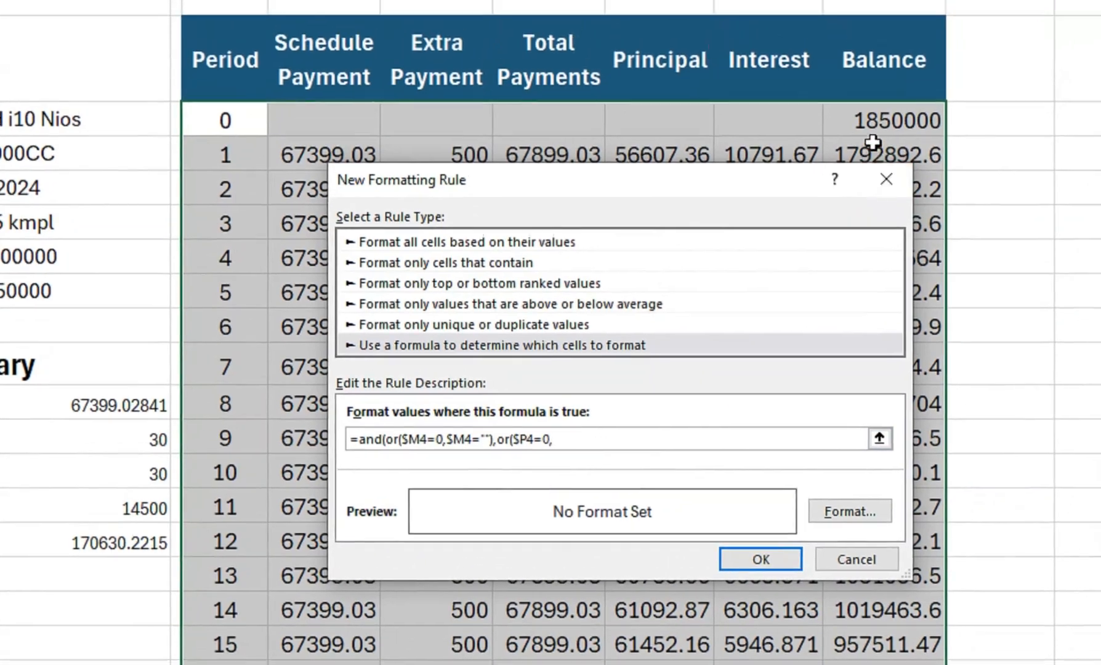
left_click(908, 74)
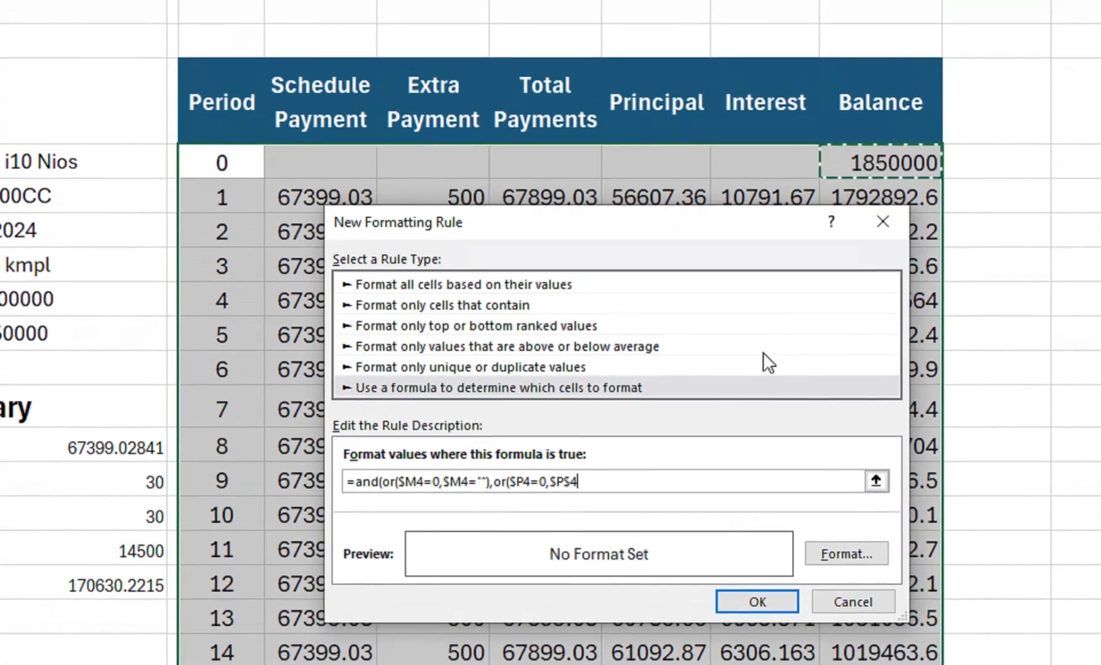
type("=")
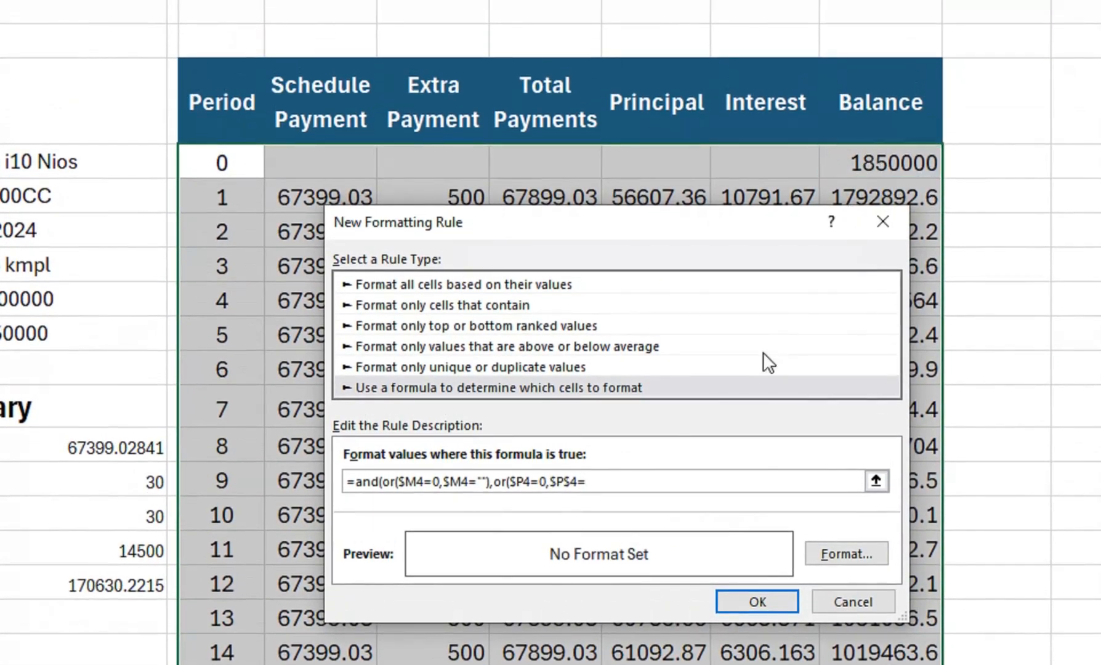
type("\"\"")
left_click(571, 483)
type(")")
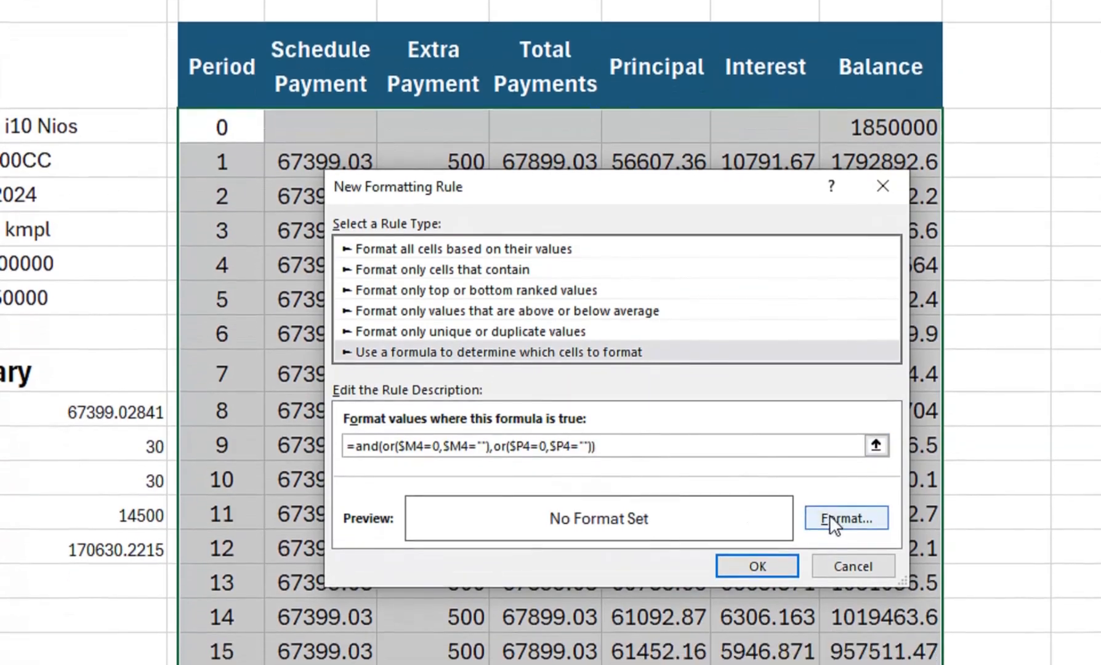
Step: Set the rule's font colour to white and apply the rule to the schedule range
left_click(841, 553)
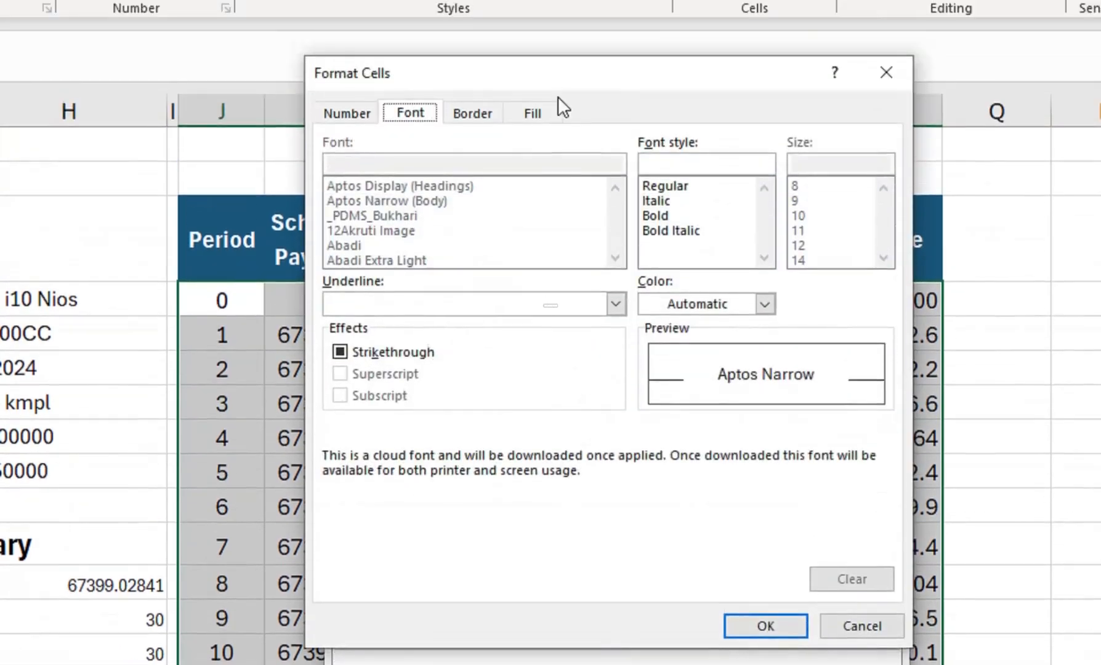
left_click(533, 113)
left_click(410, 112)
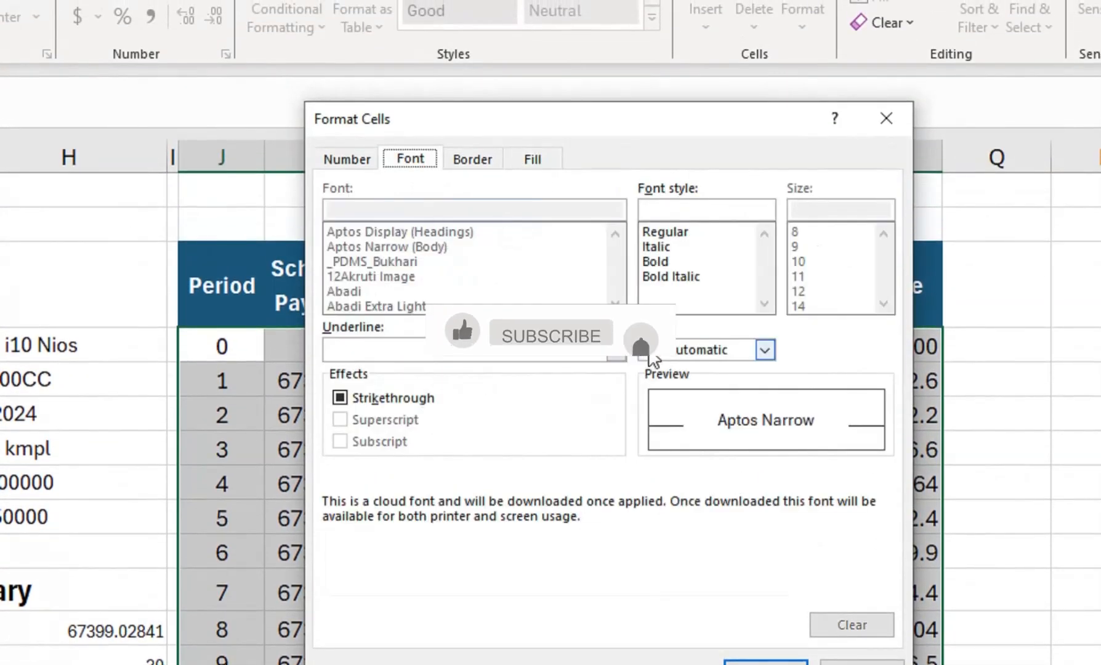
left_click(649, 356)
left_click(648, 447)
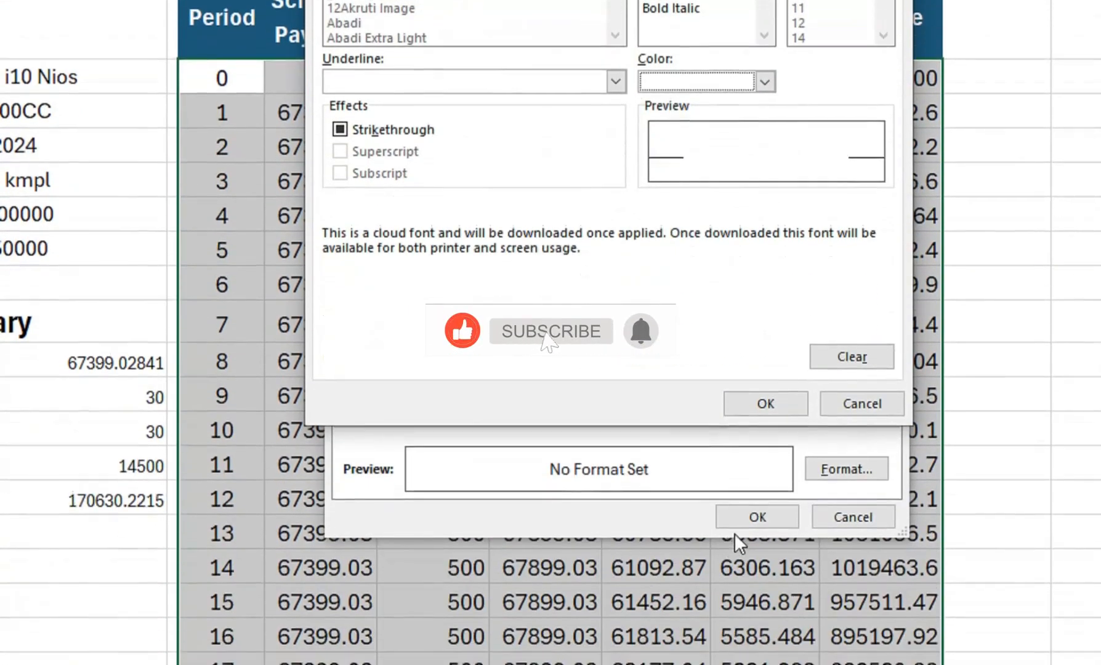
left_click(751, 405)
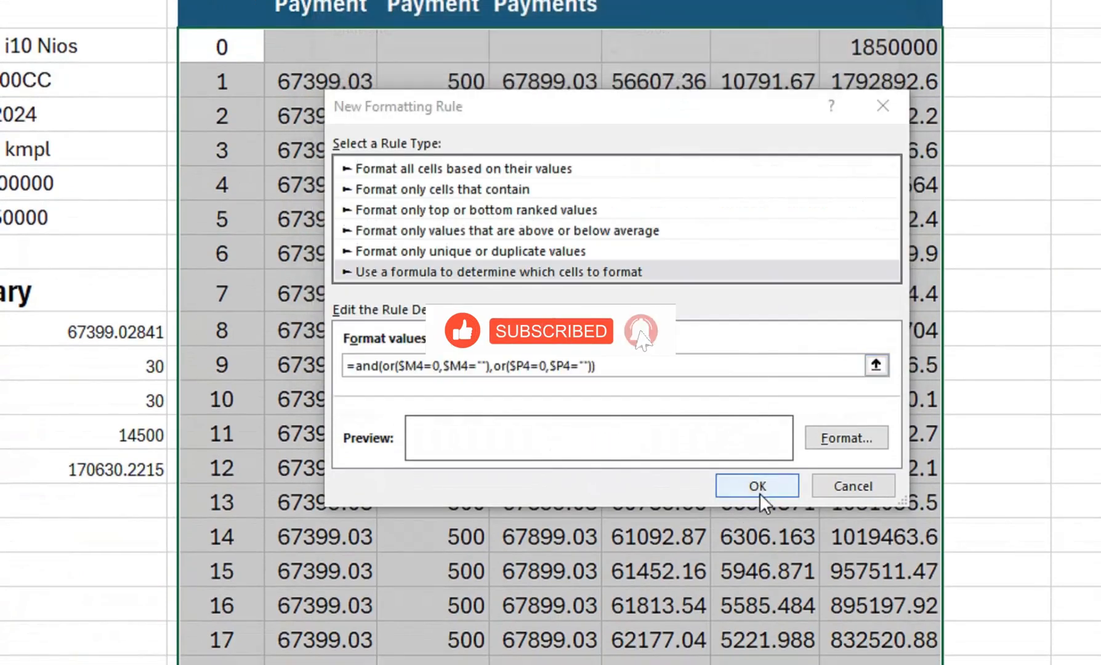
left_click(760, 494)
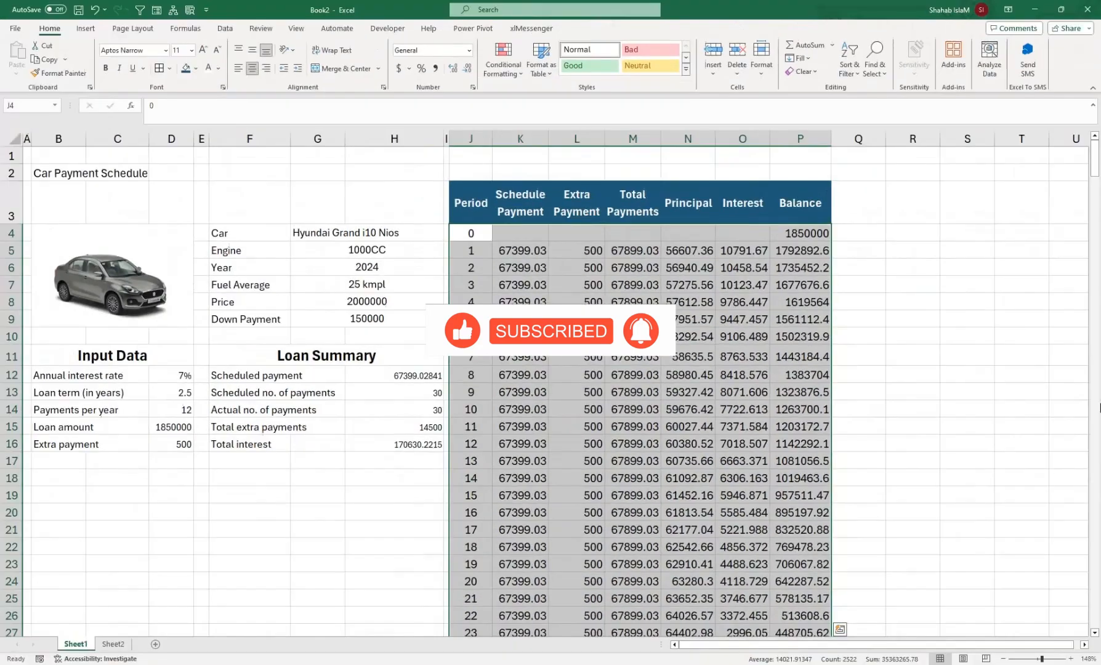
Step: Set the loan term in D13 to 1 year to test the schedule formatting
left_click_drag(1094, 165, 1062, 154)
left_click(166, 396)
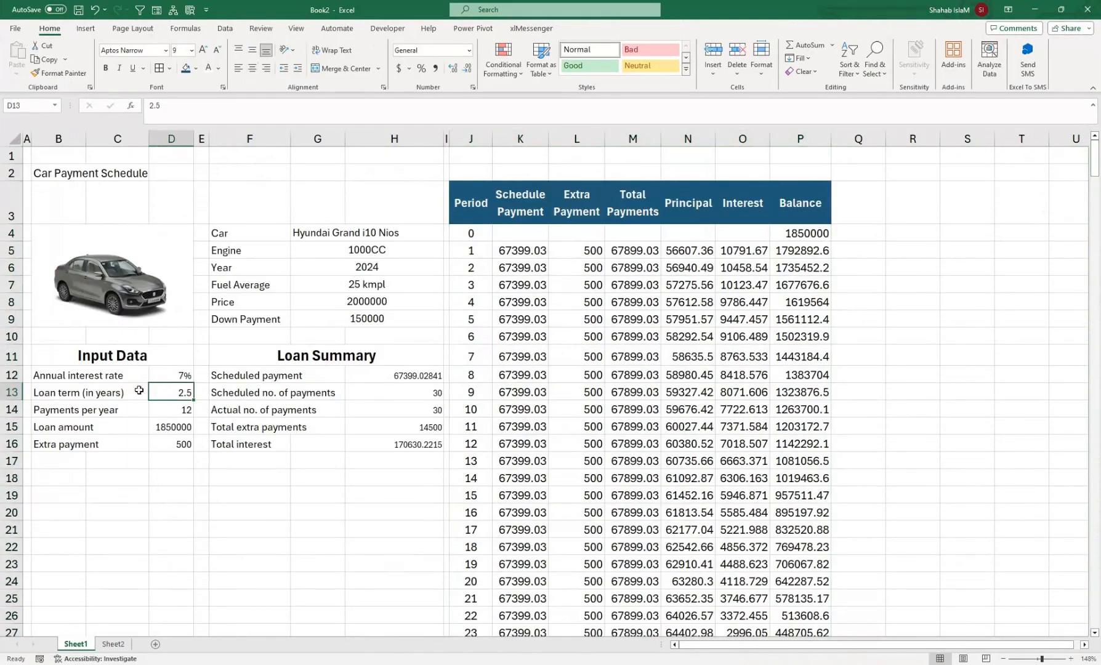
type("1")
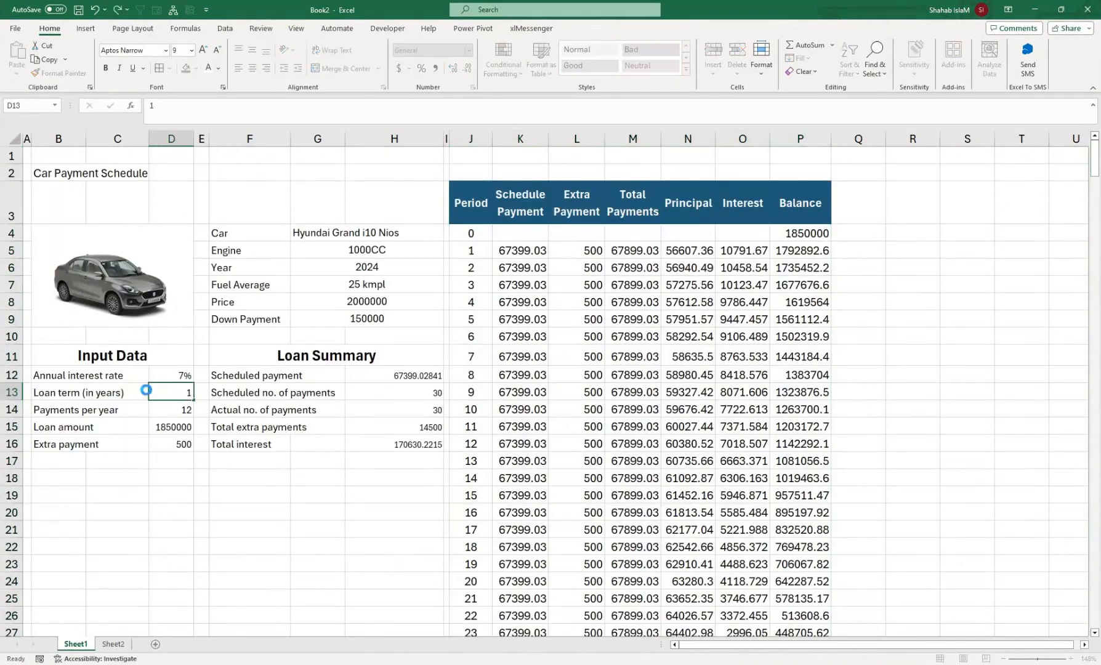
key("Return")
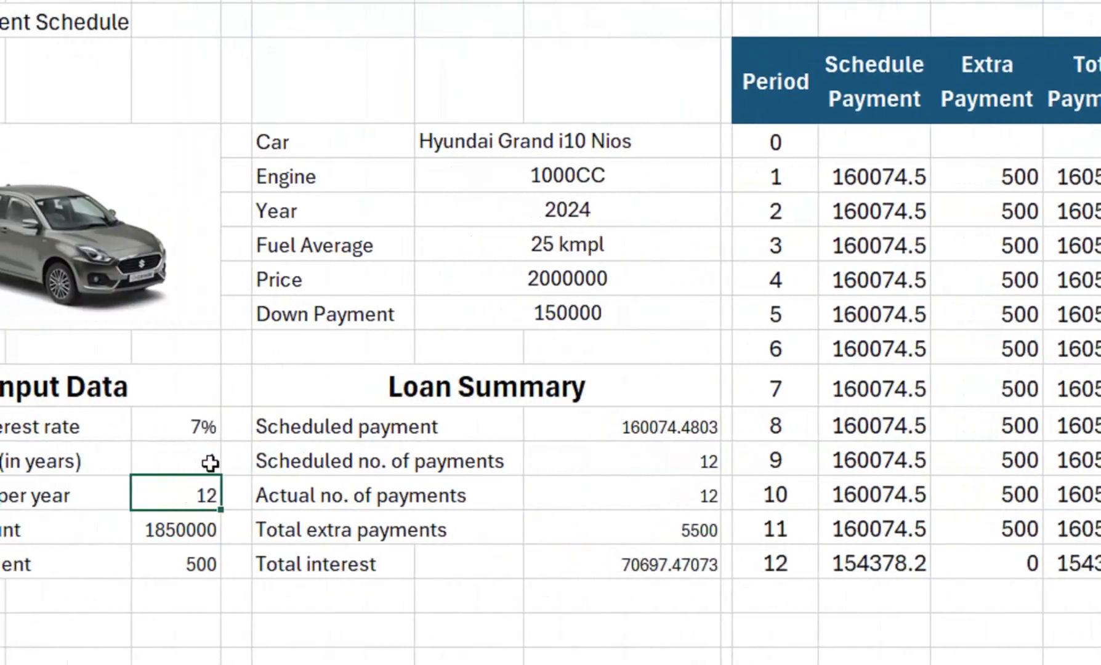
left_click(77, 463)
type("1")
key("Return")
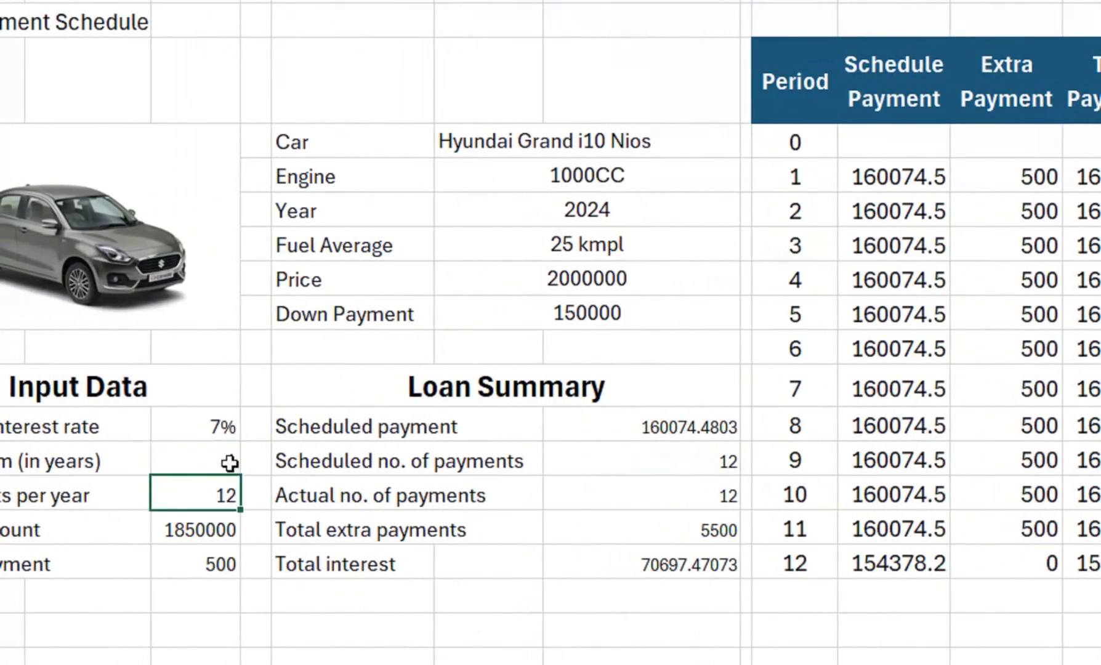
Step: Set the loan term in D13 to 1.5 years to test the schedule again
left_click(230, 463)
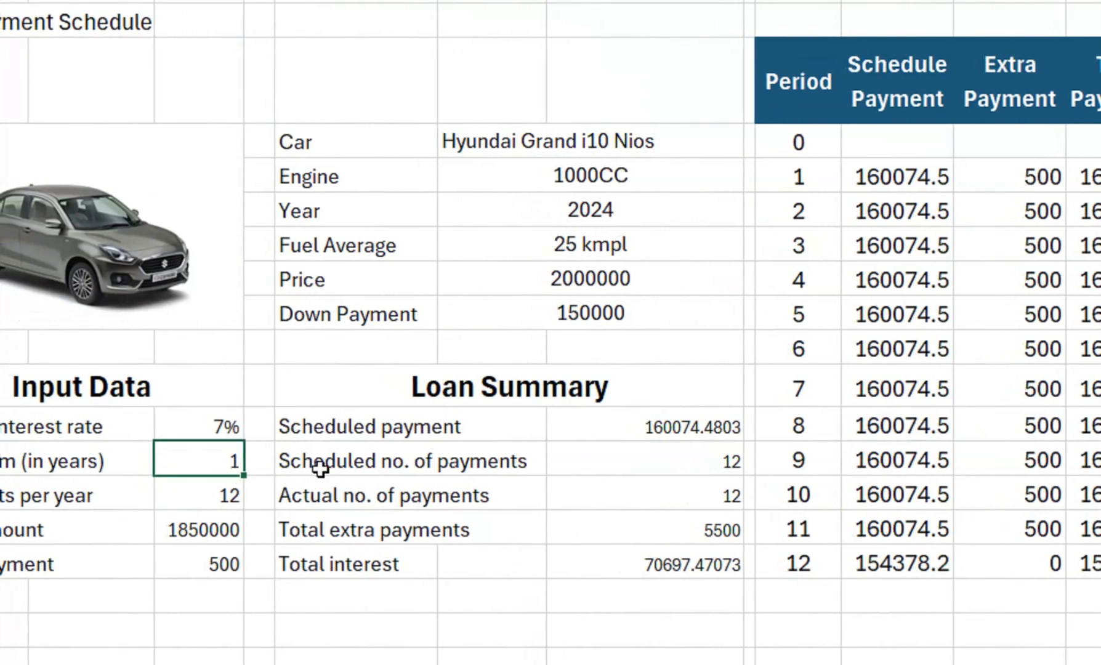
type("1")
key("Return")
key("Up")
type("1.")
key("Return")
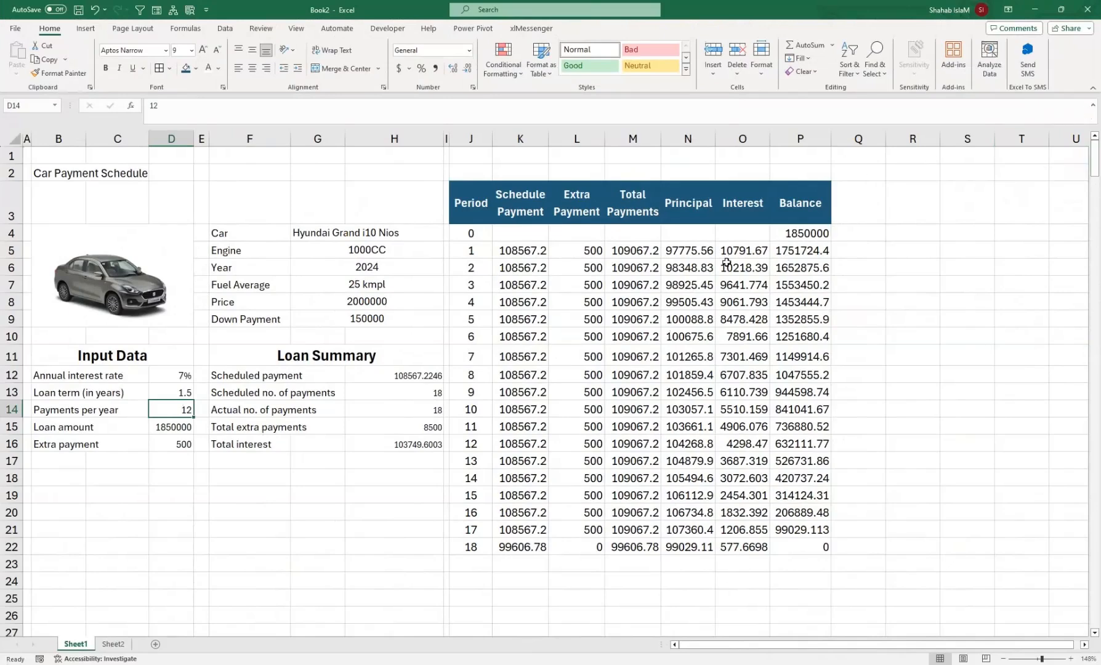
Step: Set the loan term in D13 to 25 years
left_click(189, 396)
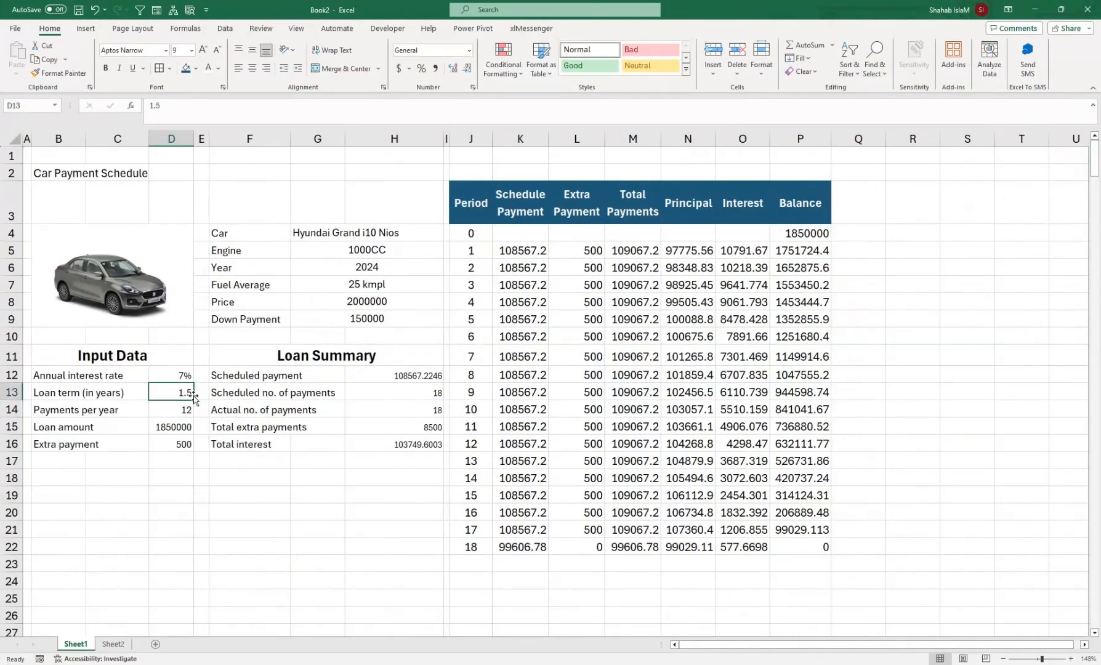
type("25")
key("Return")
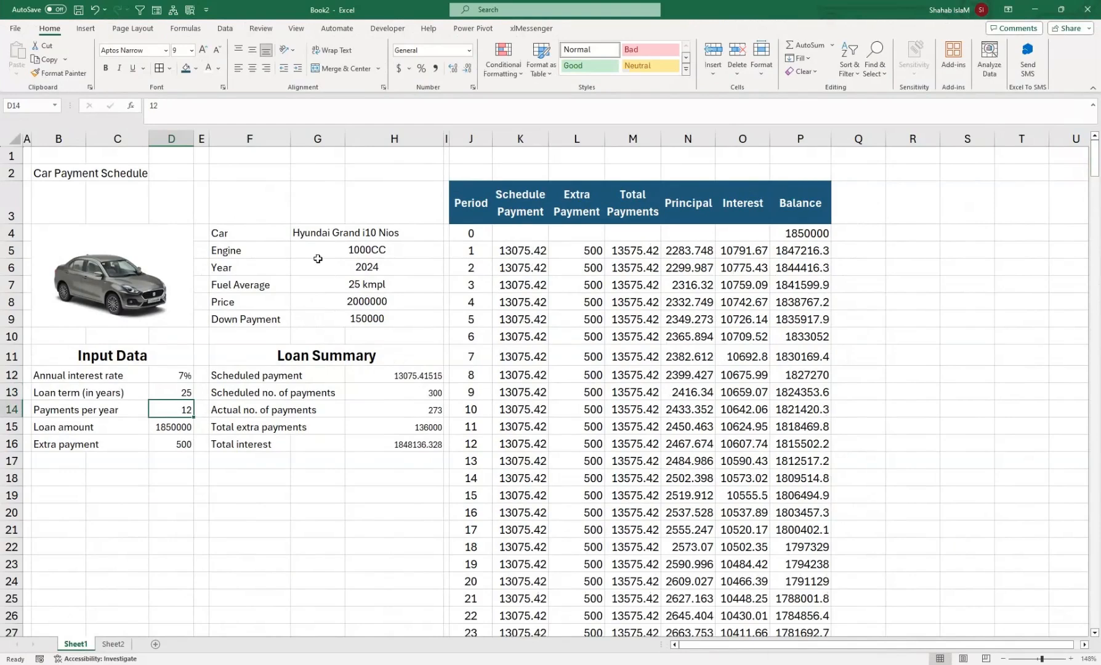
Step: Choose Maruti Suzuki Wagon R 1.0 AMT as the car in G4
left_click(317, 228)
left_click(450, 237)
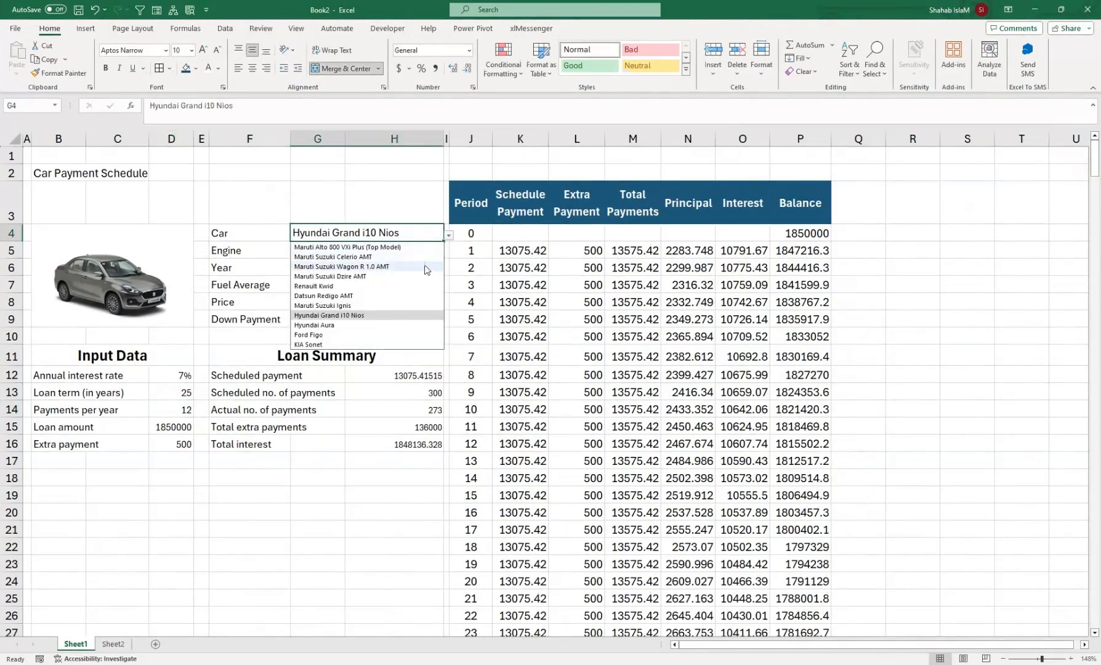
left_click(425, 266)
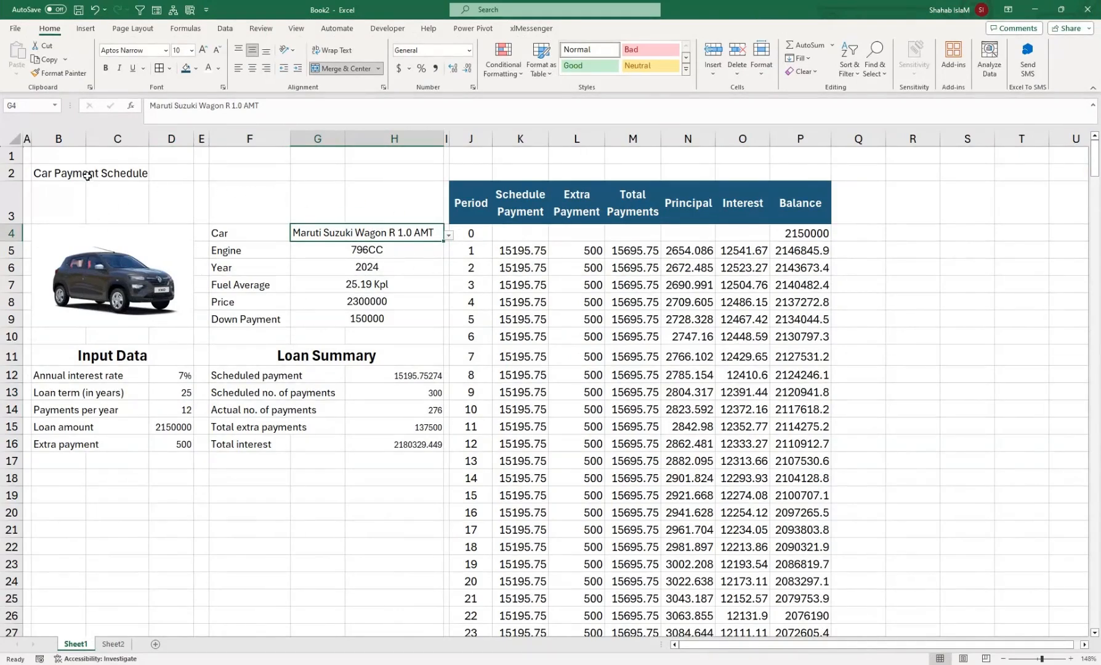
Step: Increase row 2 to about three times its height, then merge and centre the title across B1:P2 with middle vertical alignment
left_click_drag(86, 175, 405, 194)
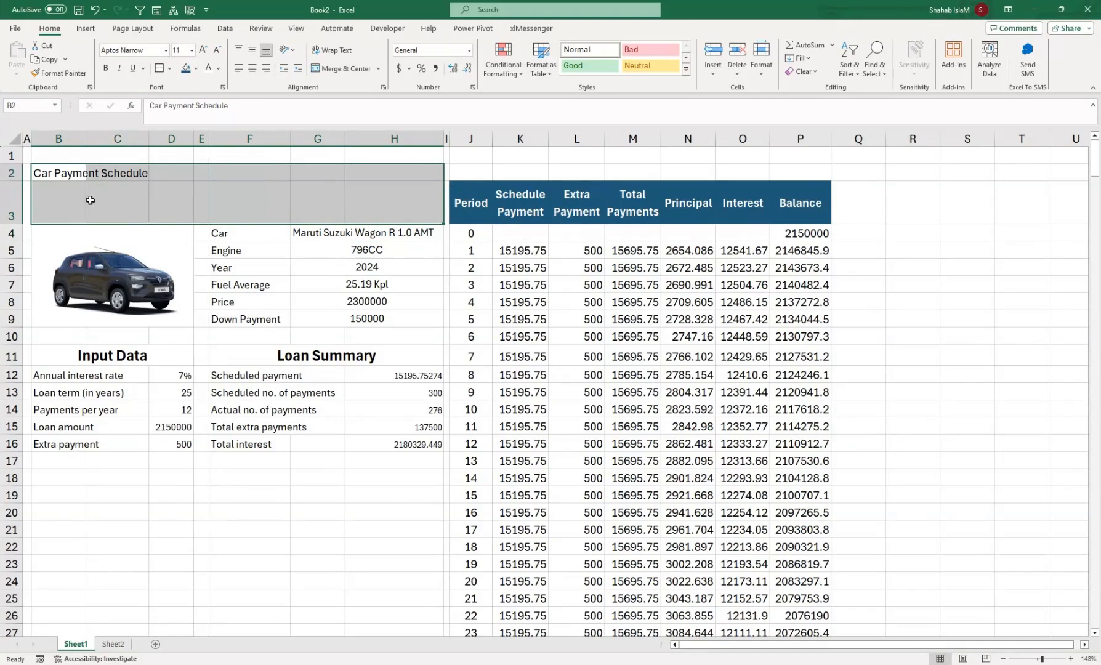
left_click_drag(12, 181, 9, 216)
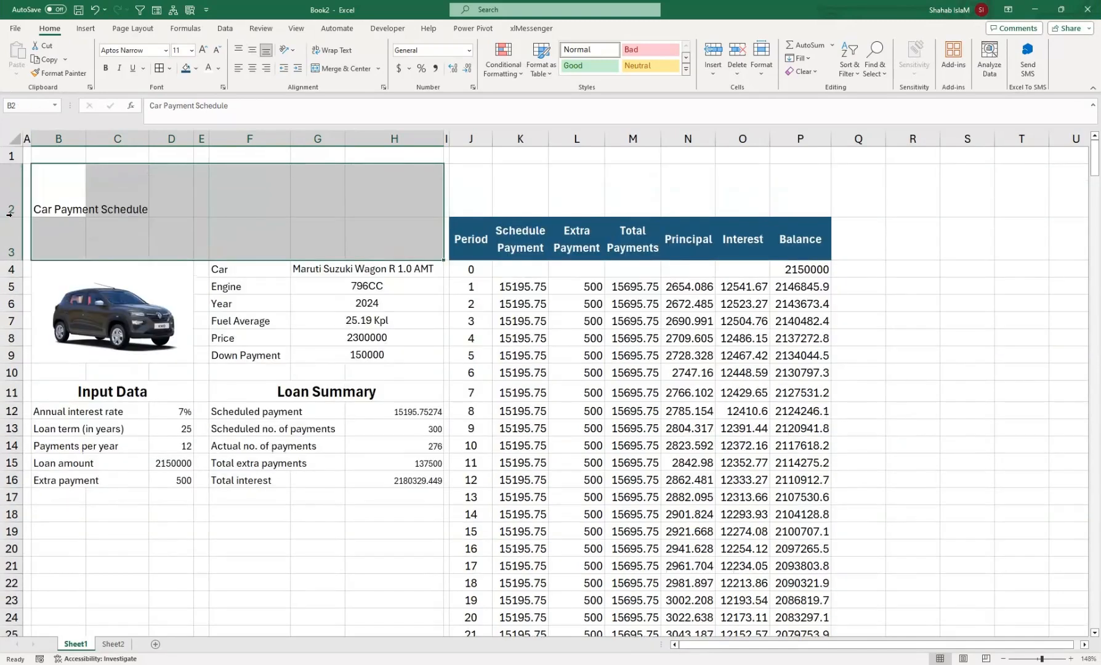
left_click_drag(70, 154, 801, 185)
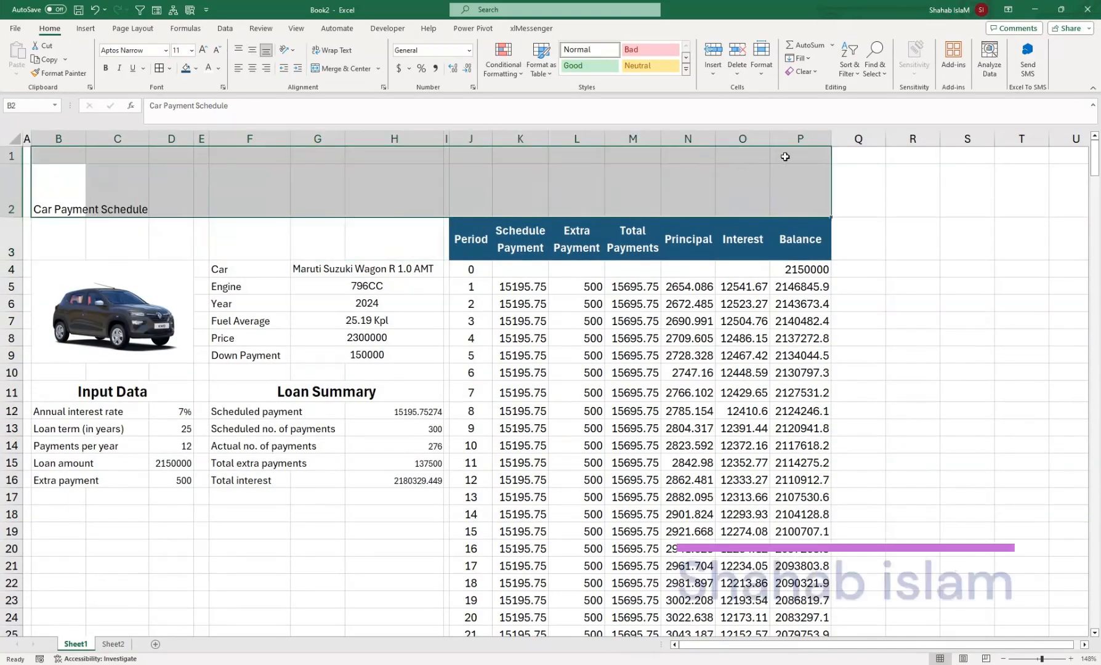
left_click(325, 69)
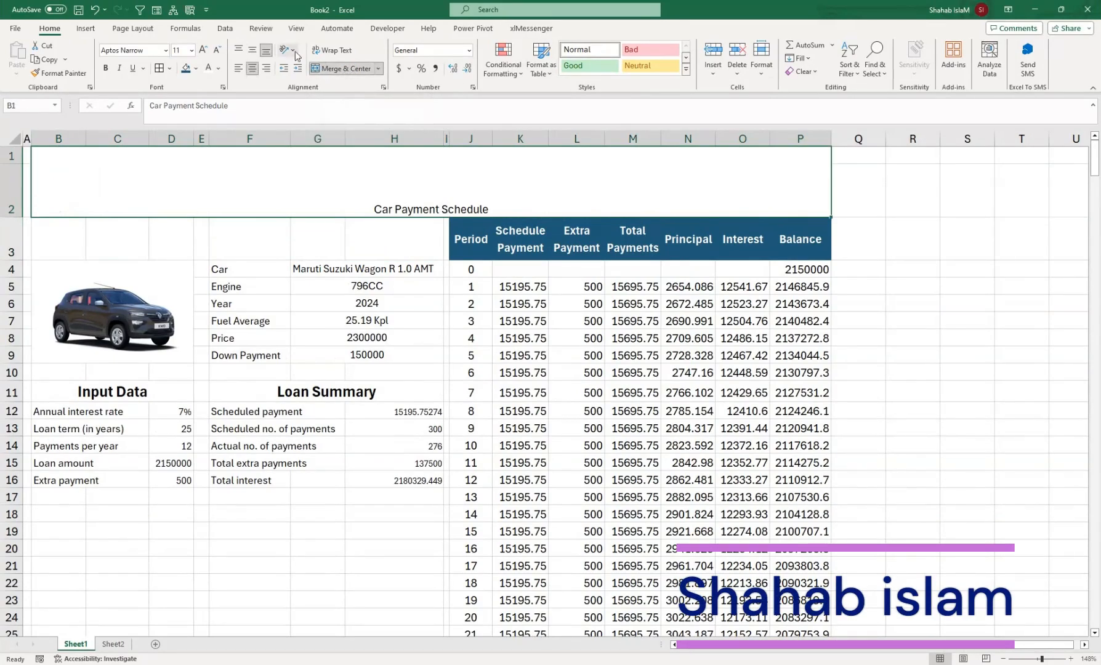
left_click(252, 50)
Step: Enlarge the Car Payment Schedule title's font size to 72
left_click(204, 51)
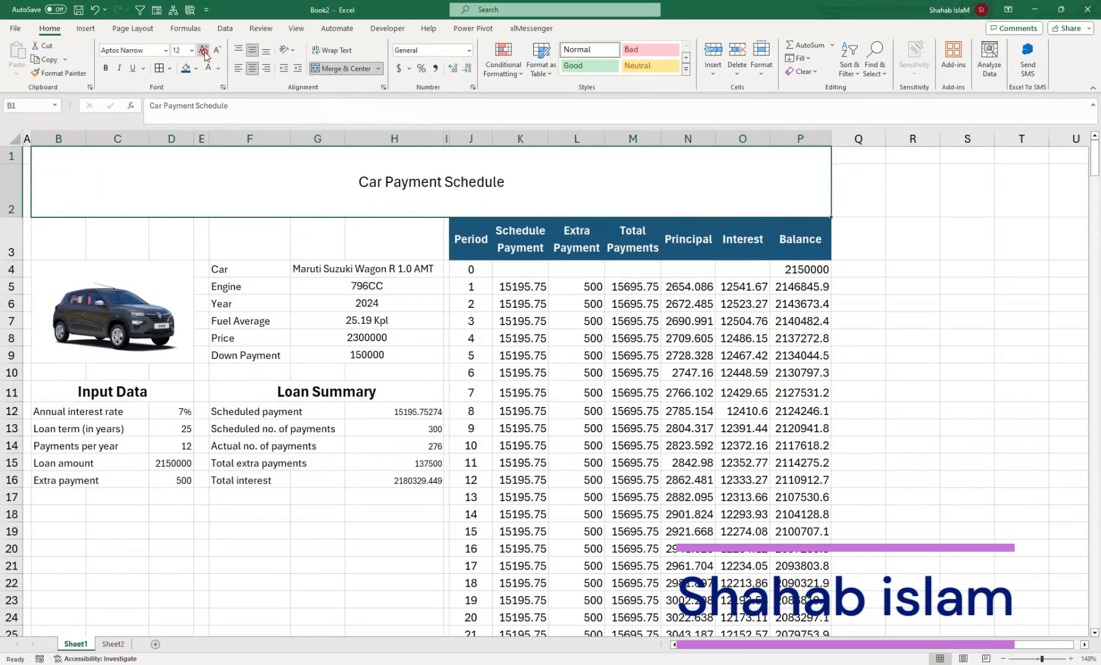
left_click(204, 51)
left_click(204, 51)
left_click(204, 51)
left_click(204, 51)
left_click(204, 51)
left_click(204, 51)
left_click(204, 51)
left_click(204, 51)
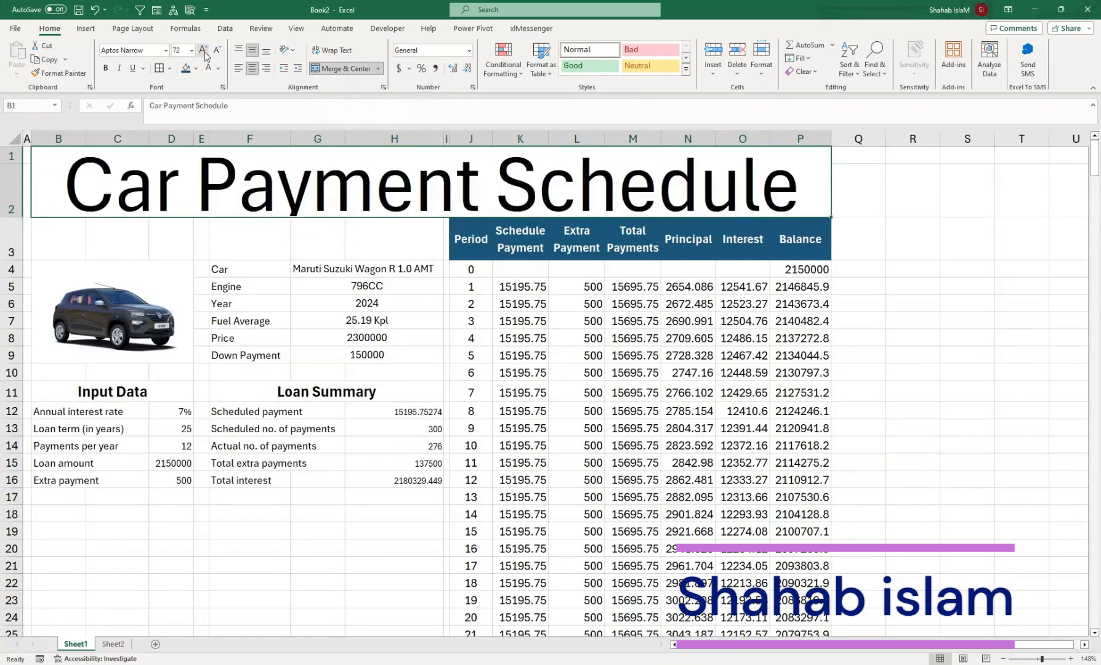
Step: Increase row 2's height so the title fits fully and make the Car Payment Schedule title bold
left_click_drag(20, 218, 12, 239)
left_click(106, 69)
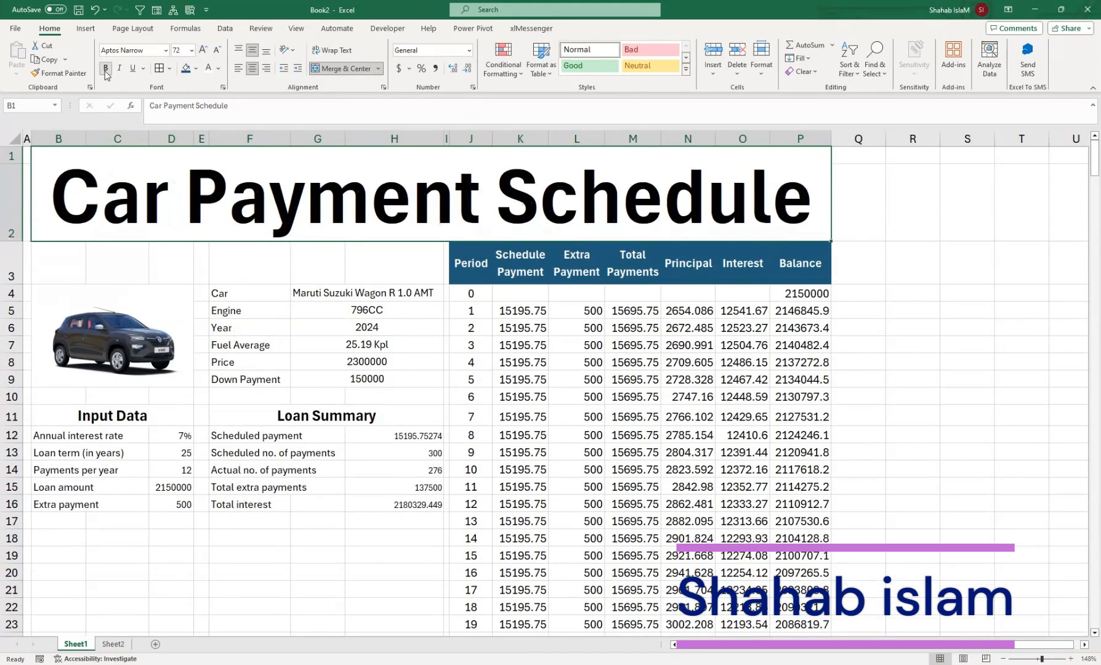
Step: Fill the car details area B3:H10 with a custom light grey, RGB 237, 237, 237
left_click(62, 275)
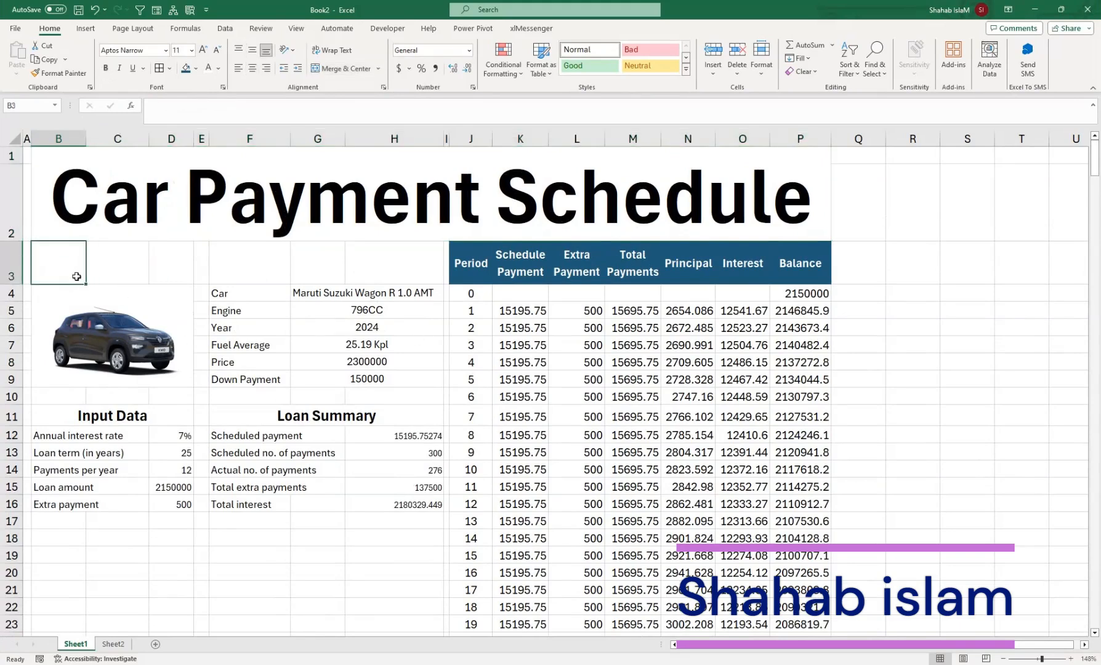
left_click_drag(76, 277, 431, 398)
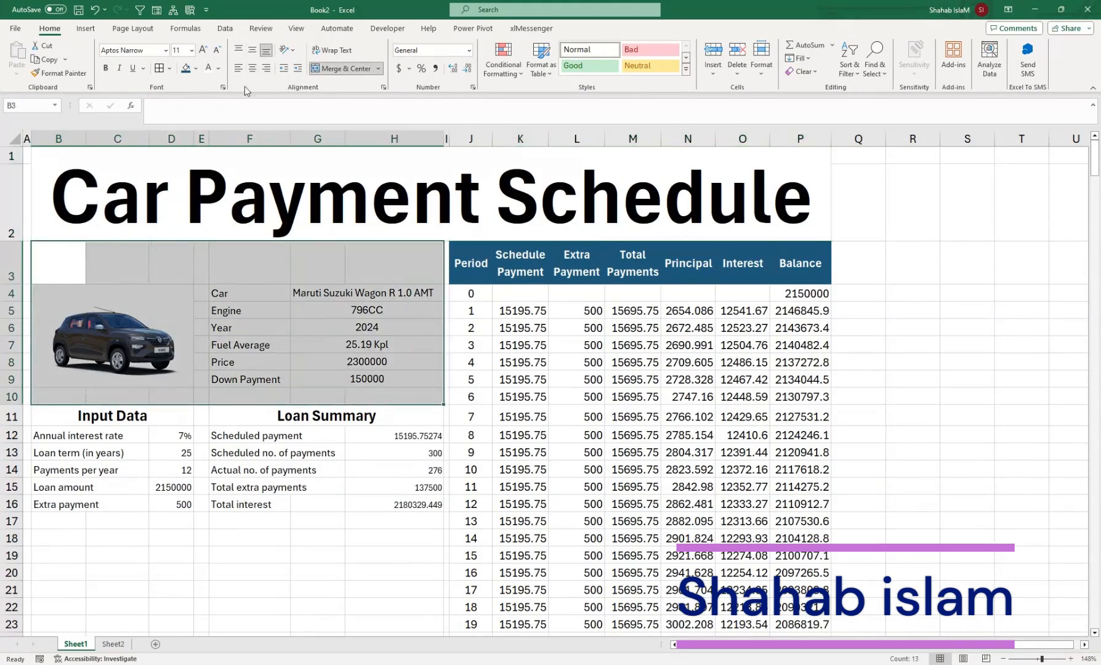
left_click(196, 69)
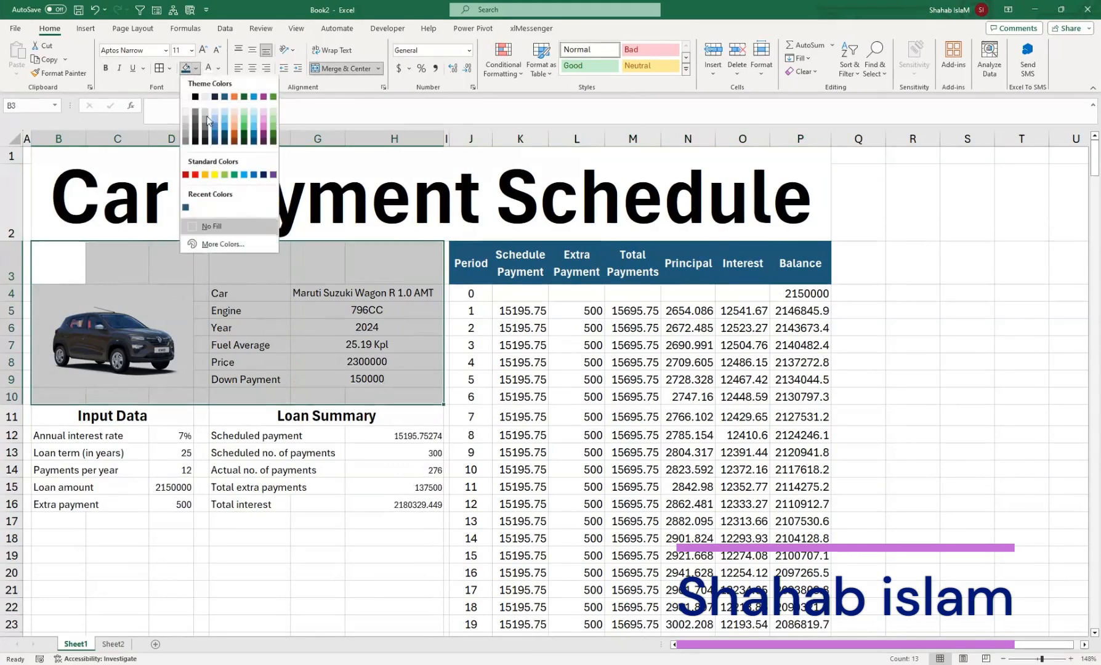
left_click(215, 245)
left_click(637, 265)
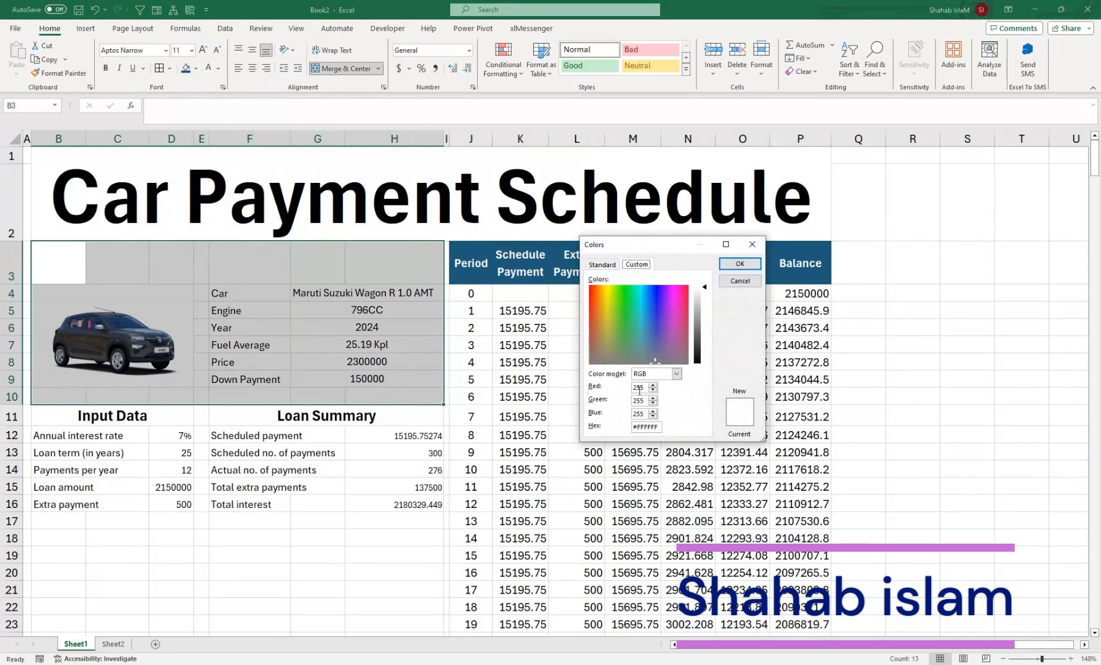
left_click_drag(645, 388, 625, 386)
type("237237")
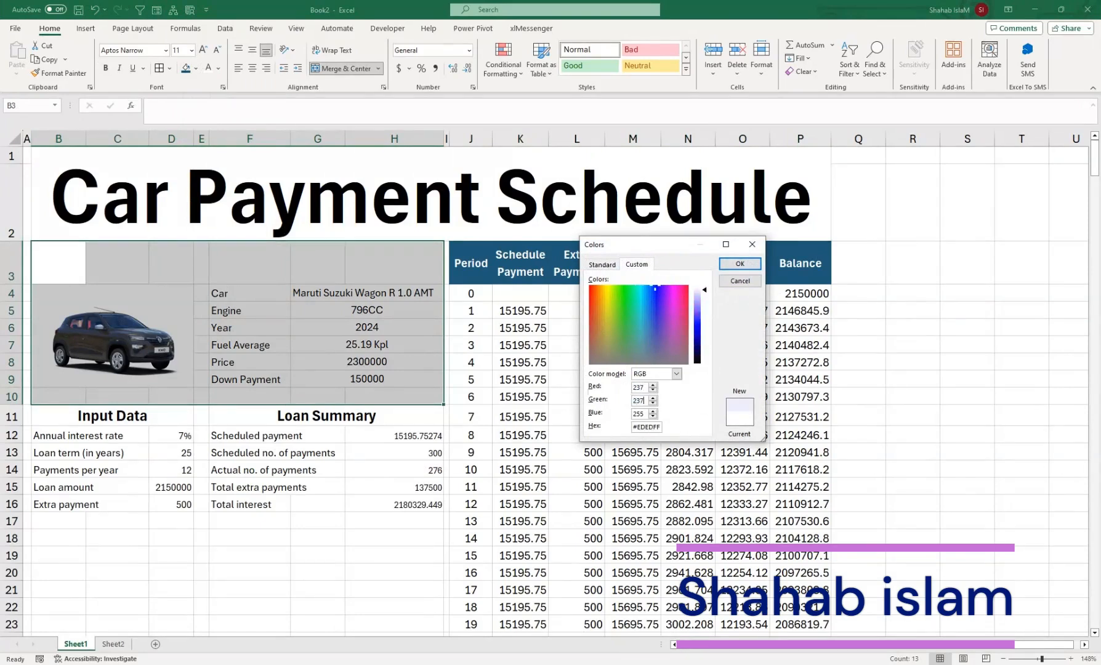
type("237")
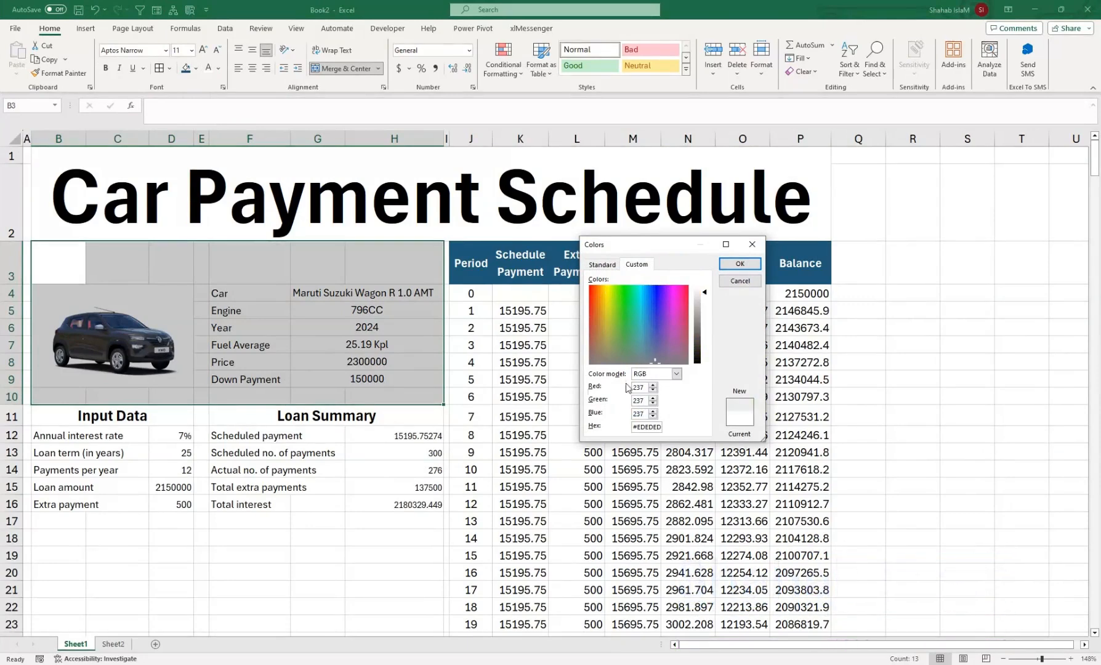
left_click(739, 263)
left_click(366, 345)
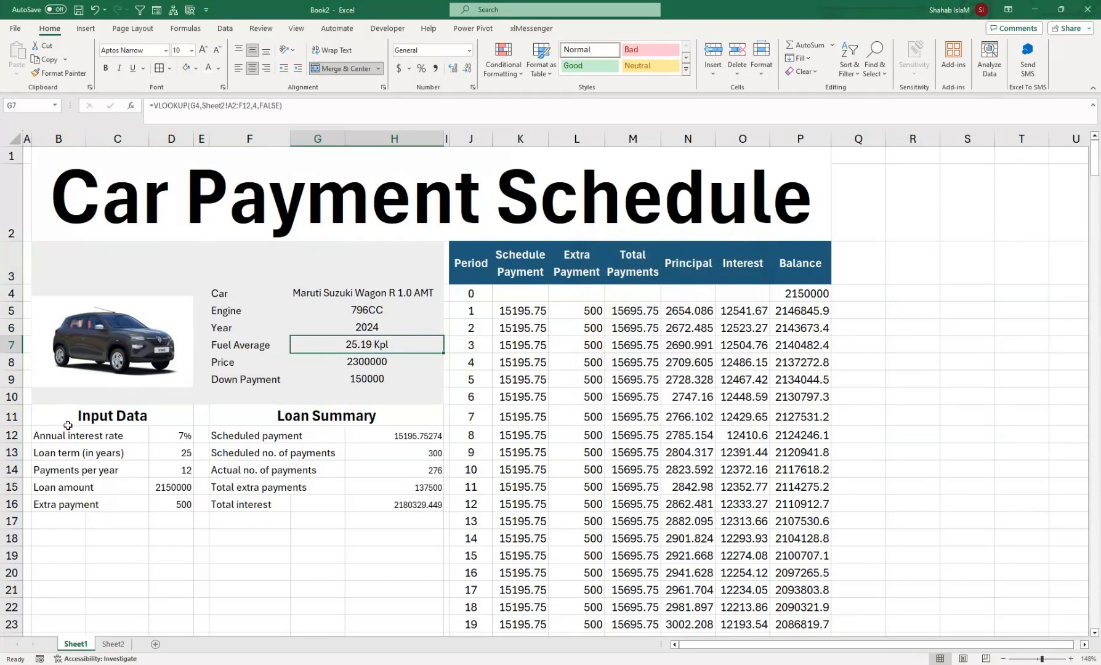
Step: Fill the Input Data and Loan Summary headings in row 11 with the recently used dark blue
left_click_drag(68, 421, 133, 436)
left_click(136, 418)
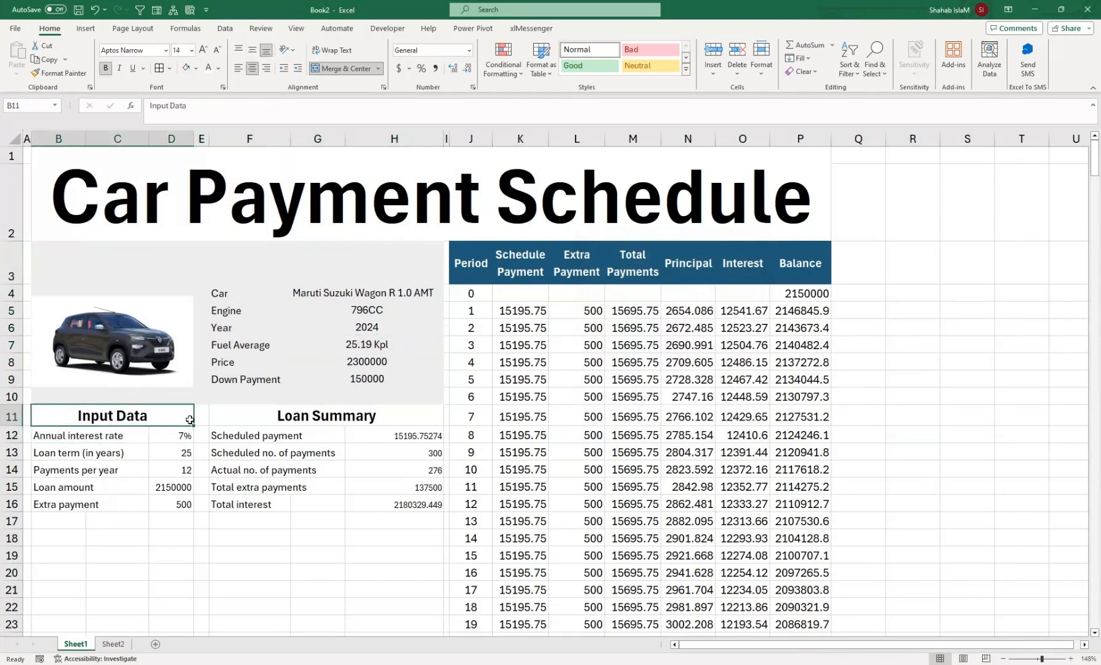
left_click(272, 417, "ctrl")
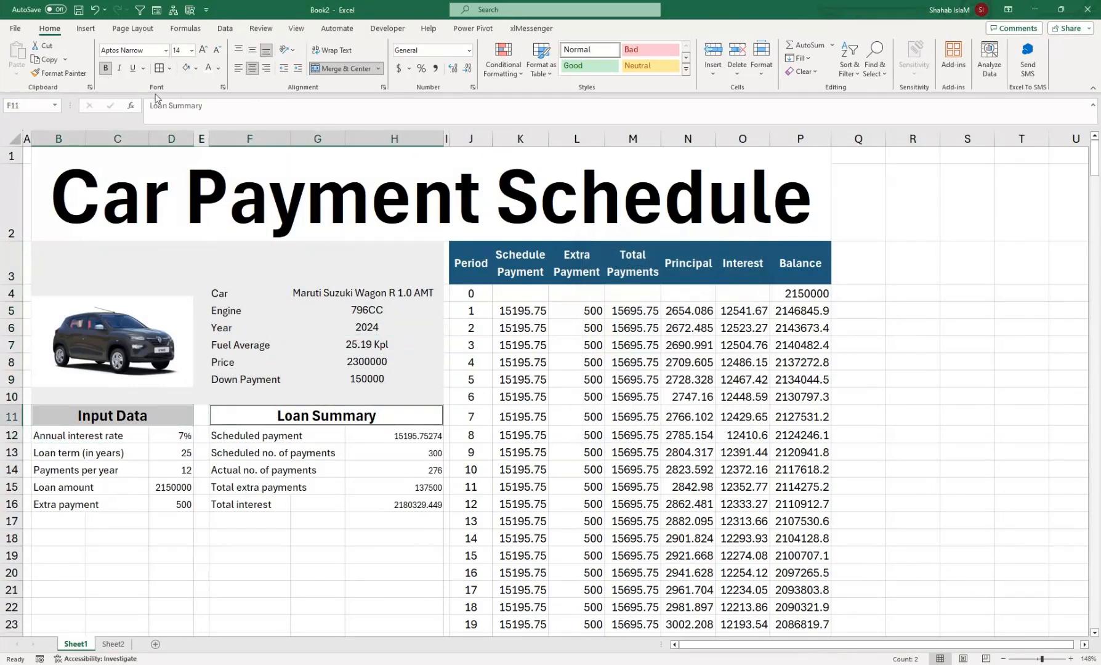
left_click(195, 68)
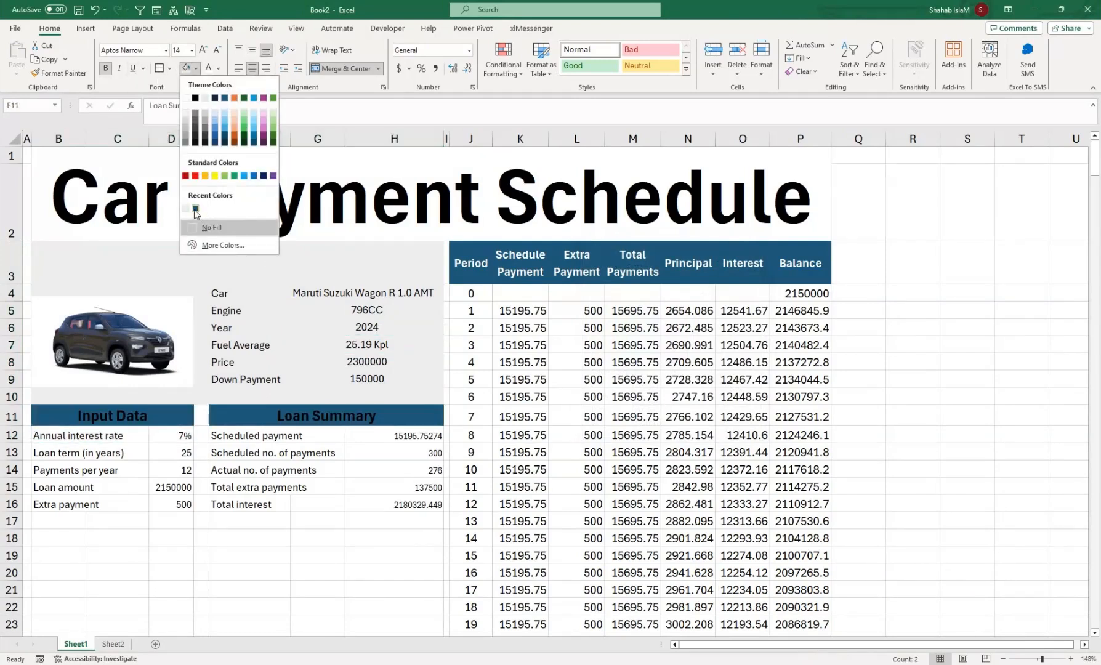
left_click(195, 209)
Step: Fill the input and loan summary rows B12:H16 with a custom colour, RGB 250, 40, 90
left_click_drag(76, 433, 406, 503)
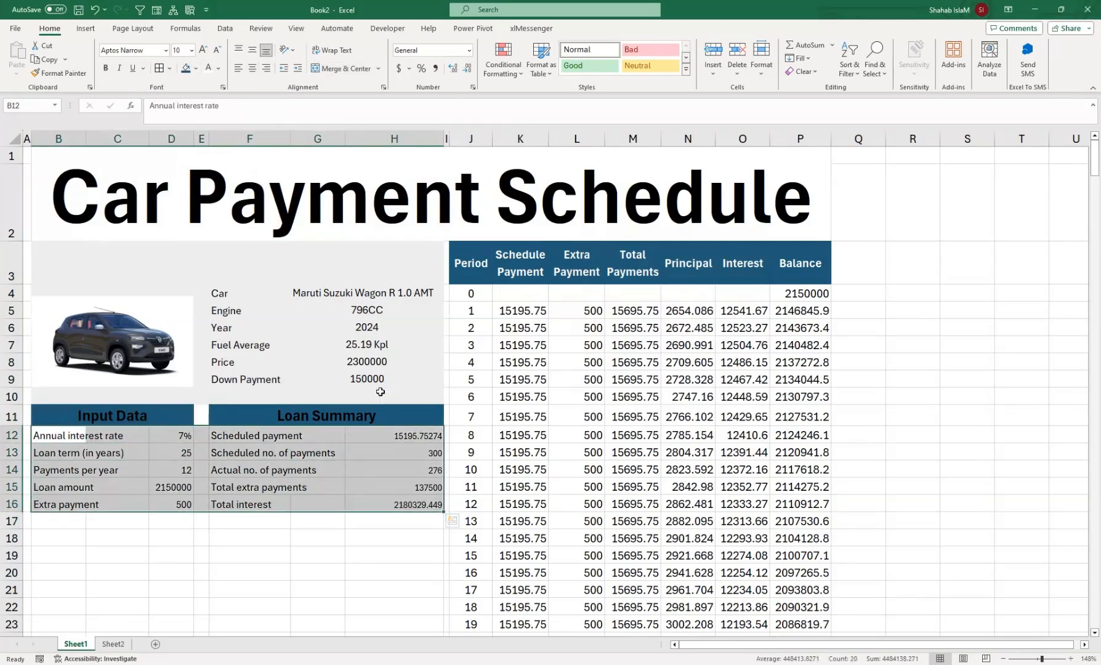
left_click(186, 469)
left_click_drag(141, 436, 406, 507)
left_click_drag(72, 438, 360, 506)
left_click(195, 69)
left_click(209, 242)
left_click(635, 266)
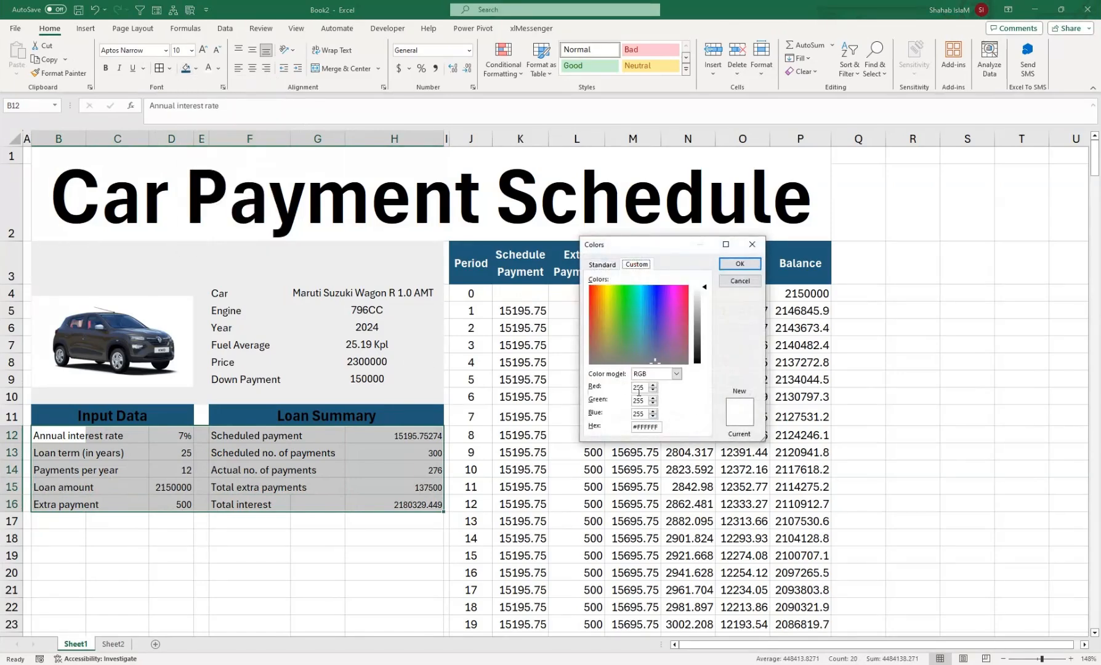
left_click_drag(646, 388, 614, 384)
type("250")
key("Tab")
type("40")
key("Tab")
type("90")
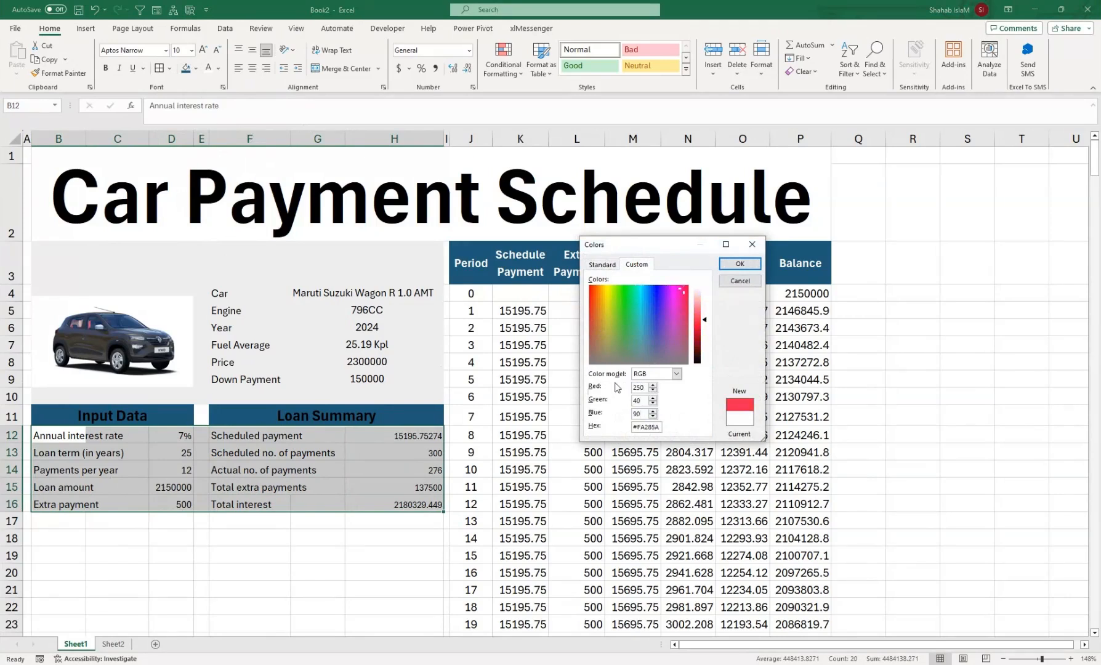
left_click(739, 264)
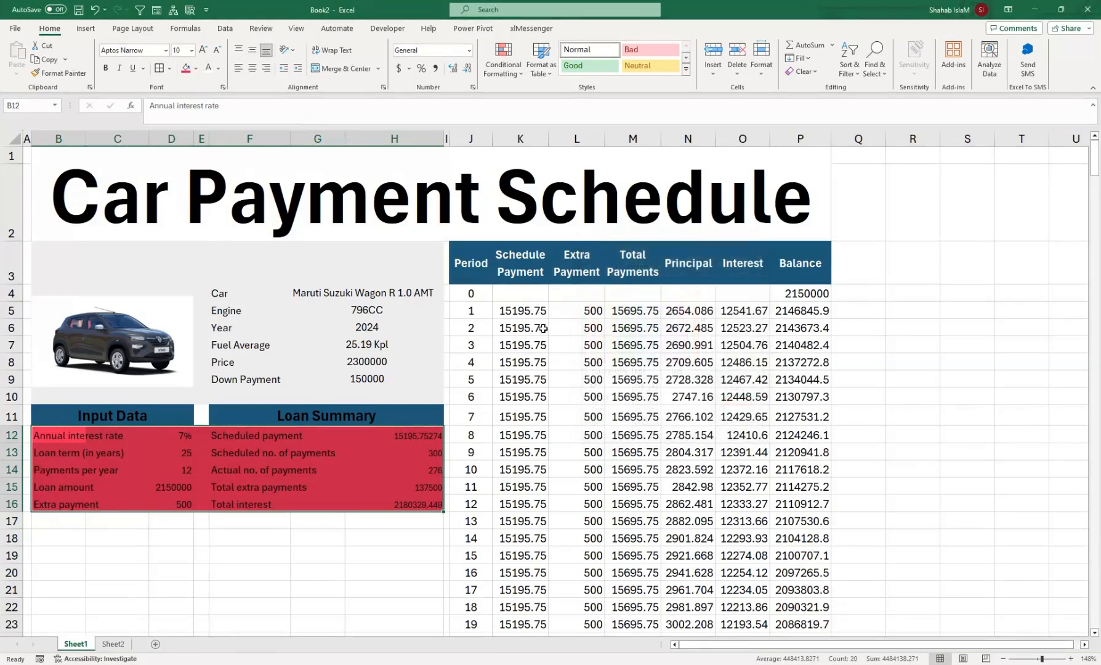
Step: Make the text in B12:H16 white and change the fill to a custom red, RGB 200, 50, 40
left_click(287, 481)
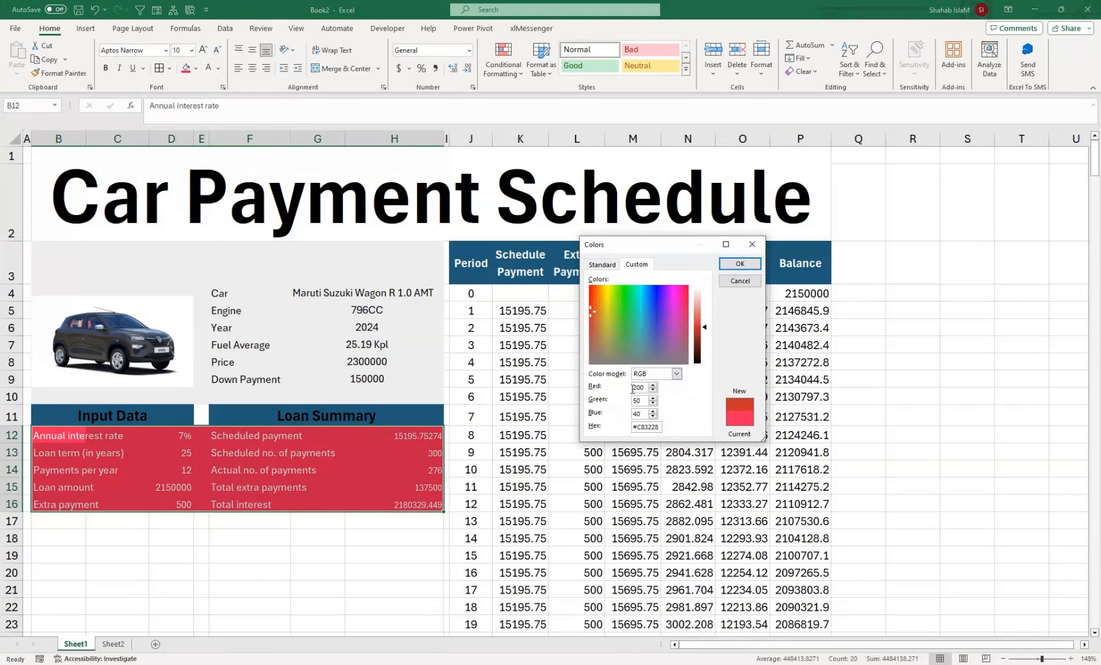
left_click(740, 264)
left_click(320, 469)
Step: Fill the gap cell E11 between the two headings with the same red
left_click(201, 415)
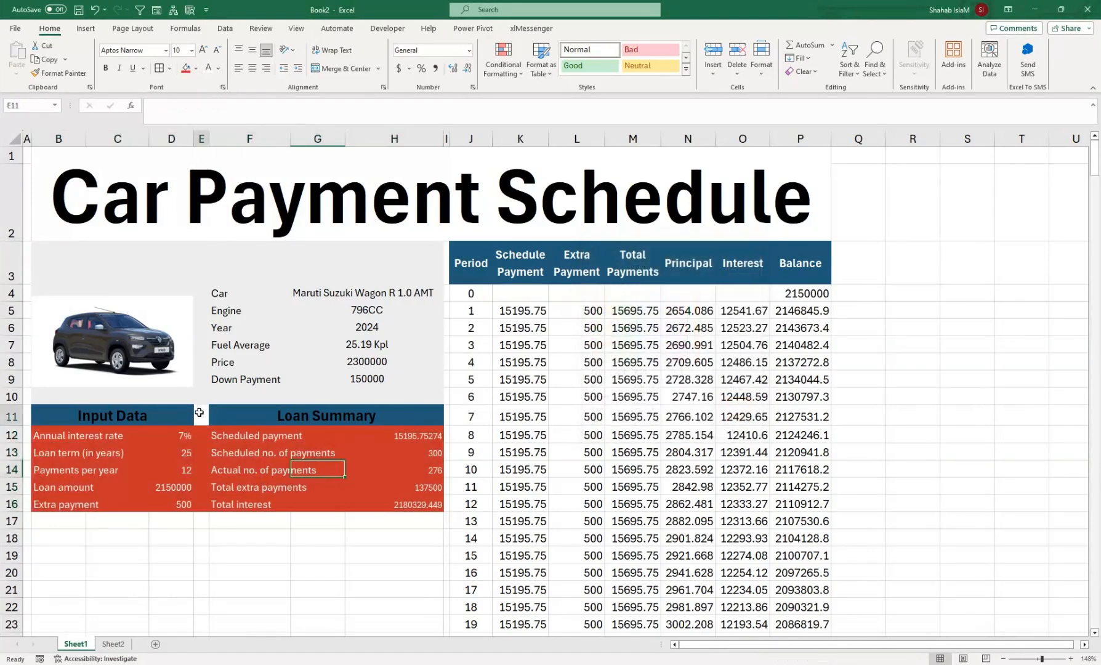
left_click(186, 69)
left_click(274, 468)
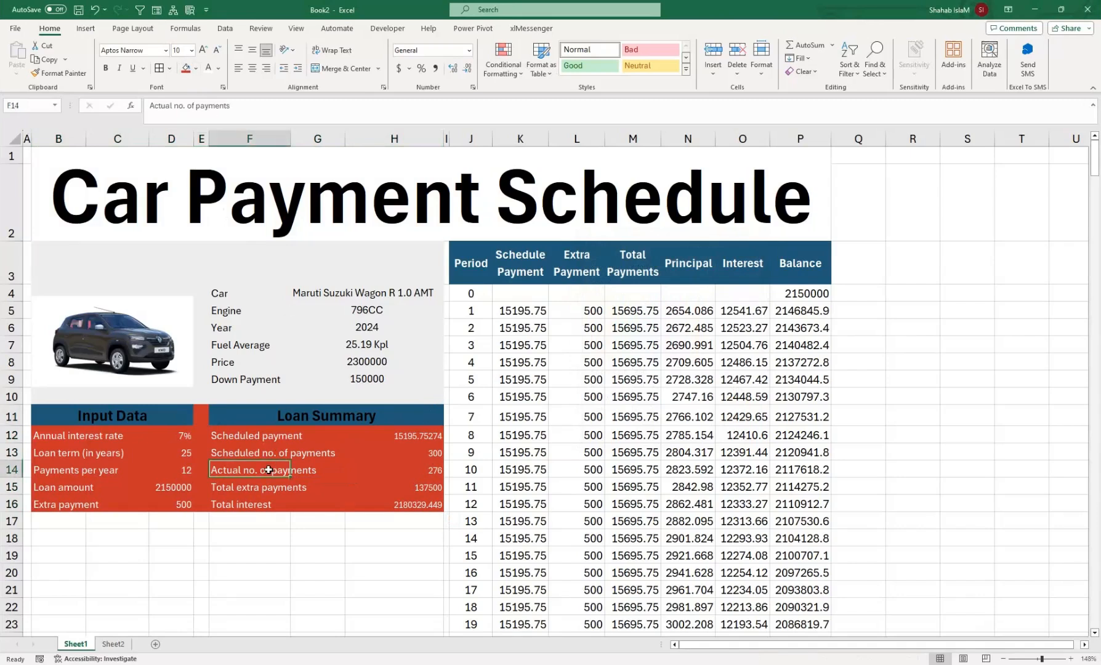
left_click(413, 543)
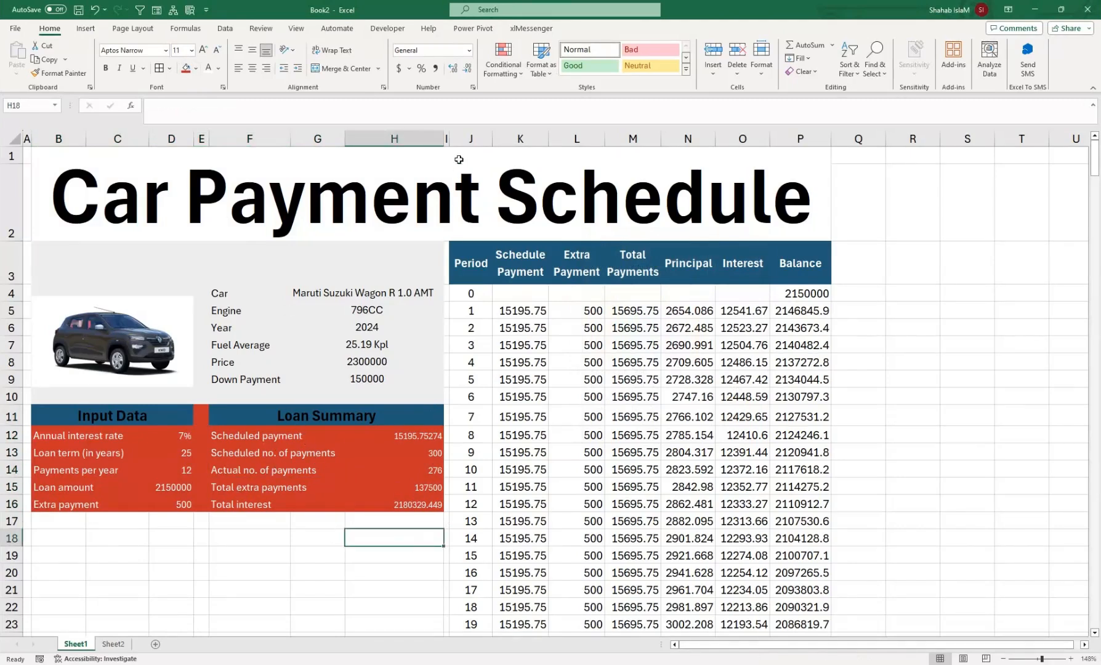
Step: Give the Car Payment Schedule title a light grey fill and dark blue text, and select the Loan Summary heading
left_click(453, 188)
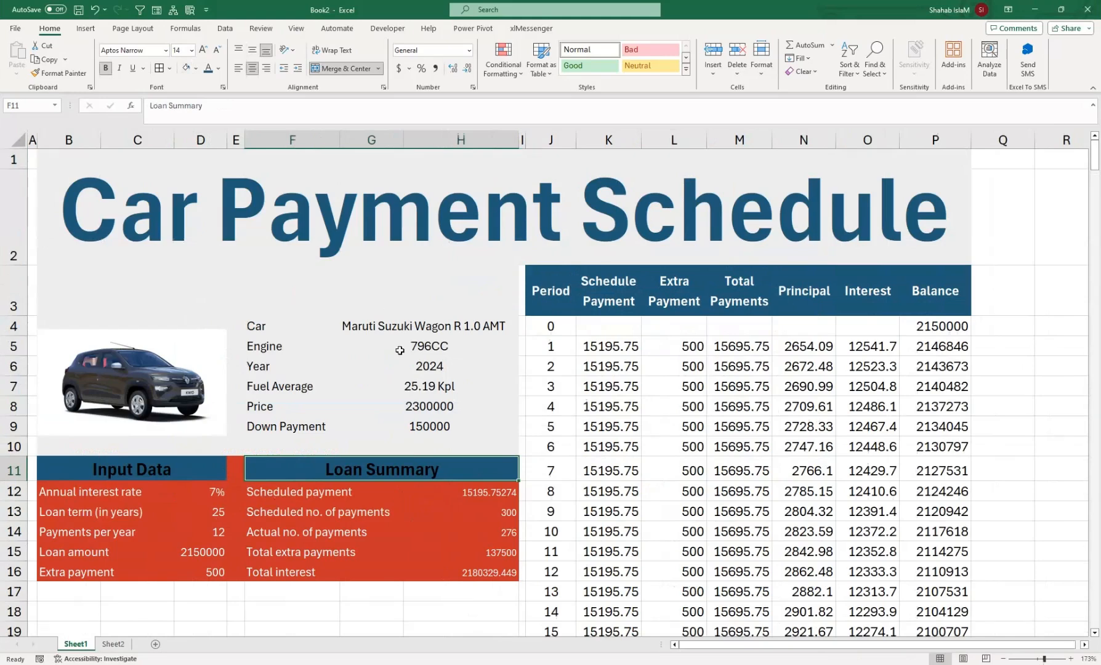
left_click(412, 458)
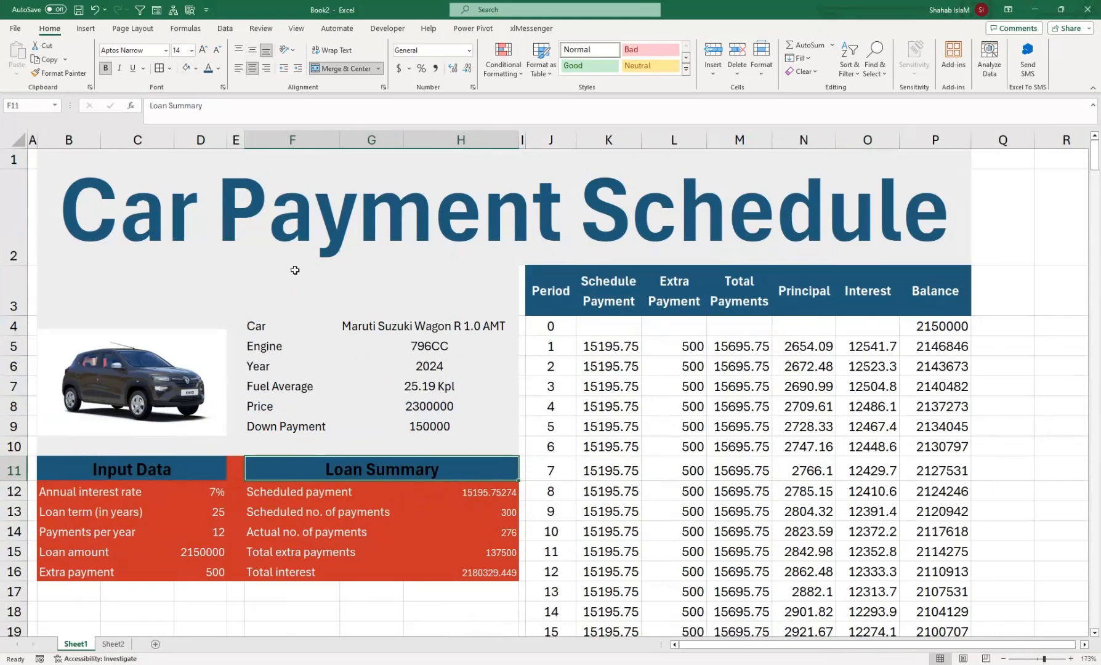